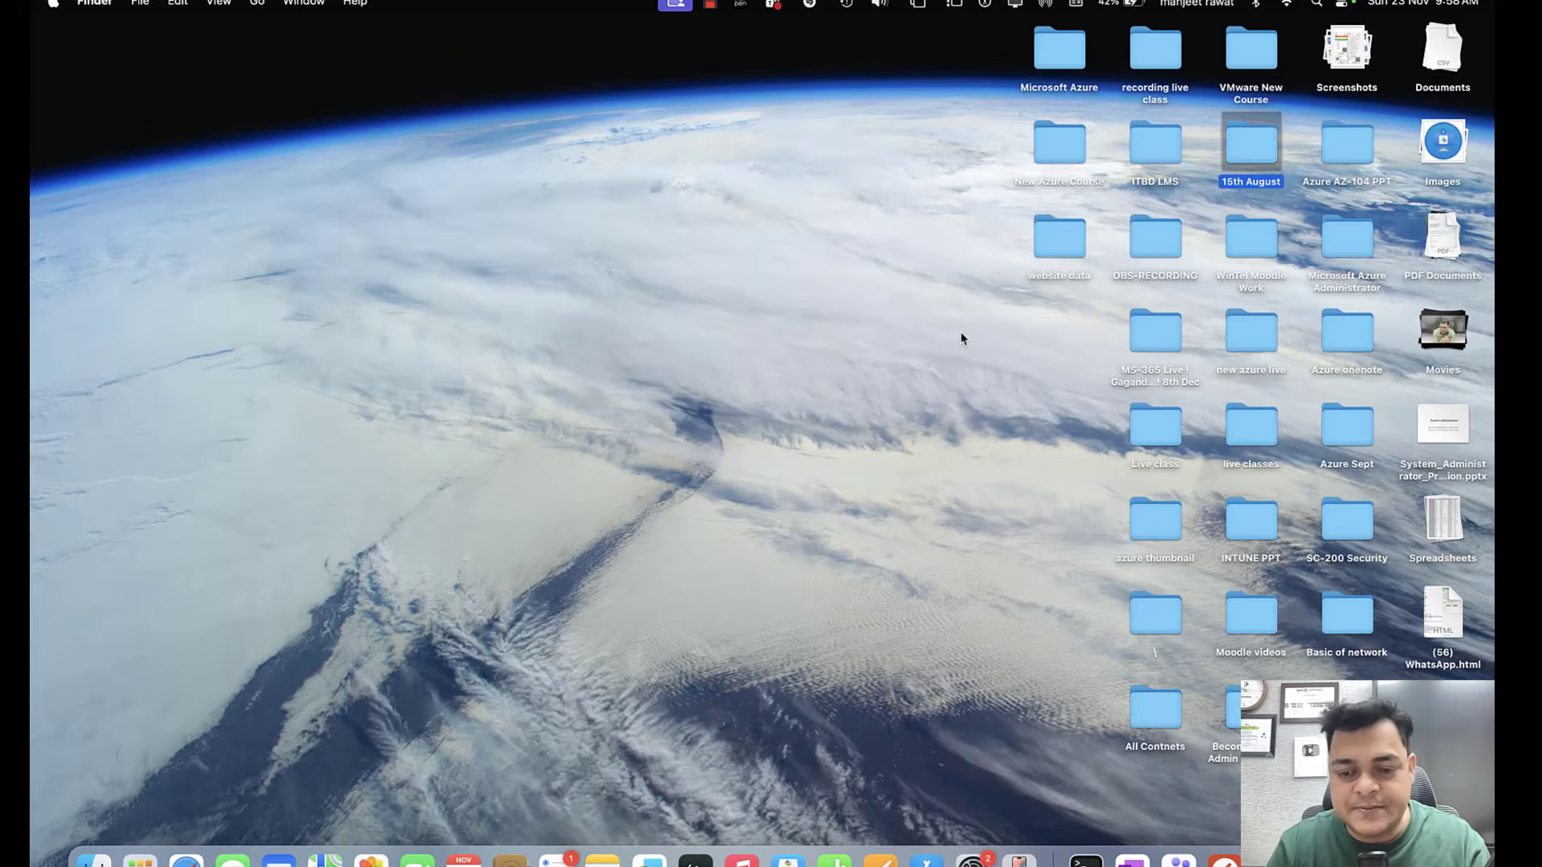
Switch to the remote desktop session, bring up VMware Workstation, and view the Domain and ESXI-App virtual machines.
key("ctrl+Right")
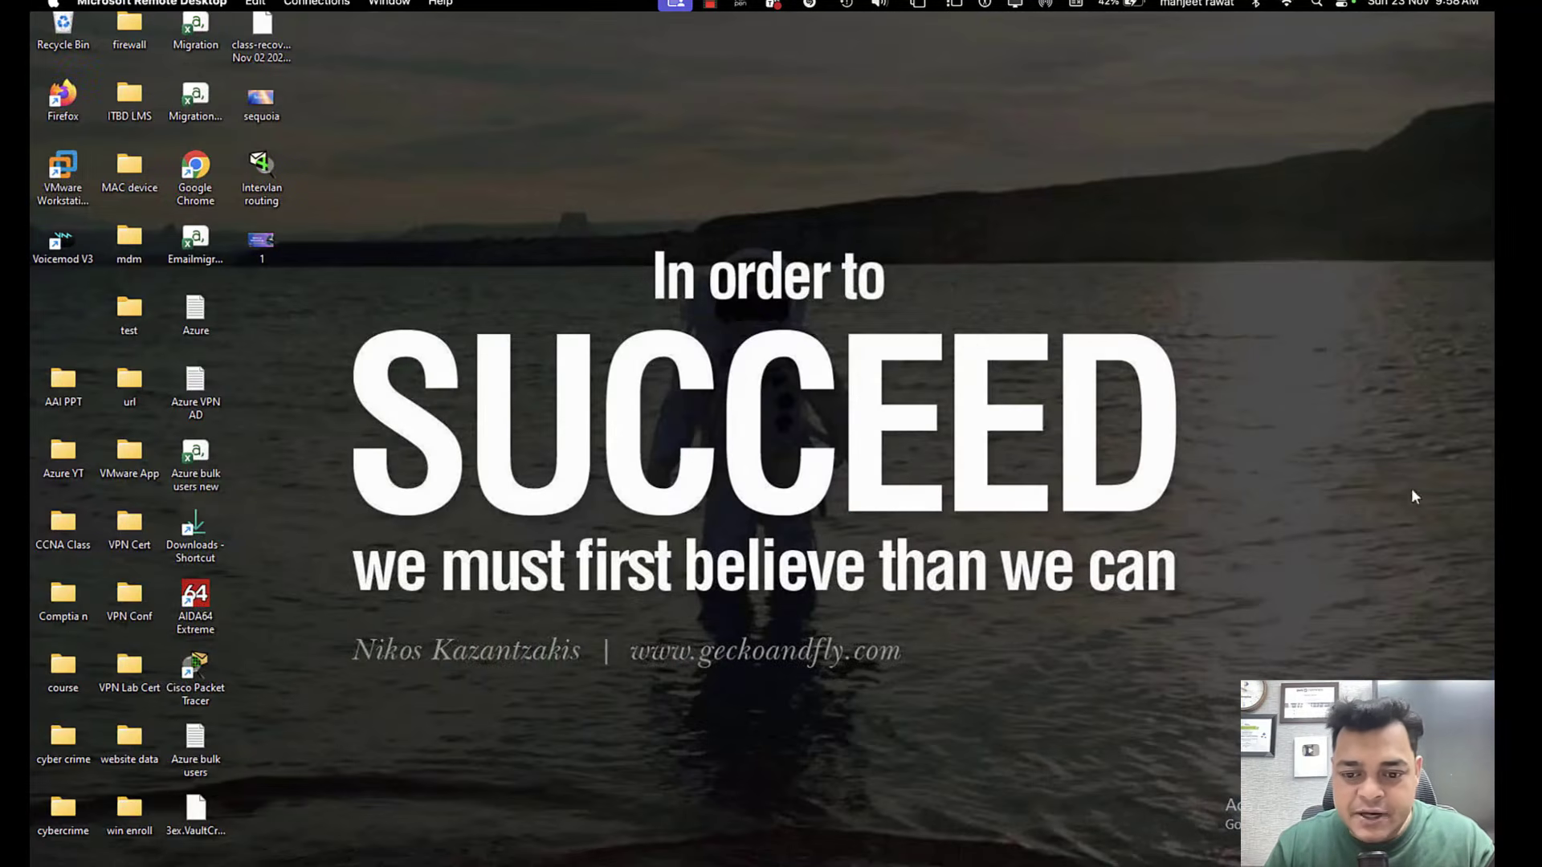
left_click(947, 794)
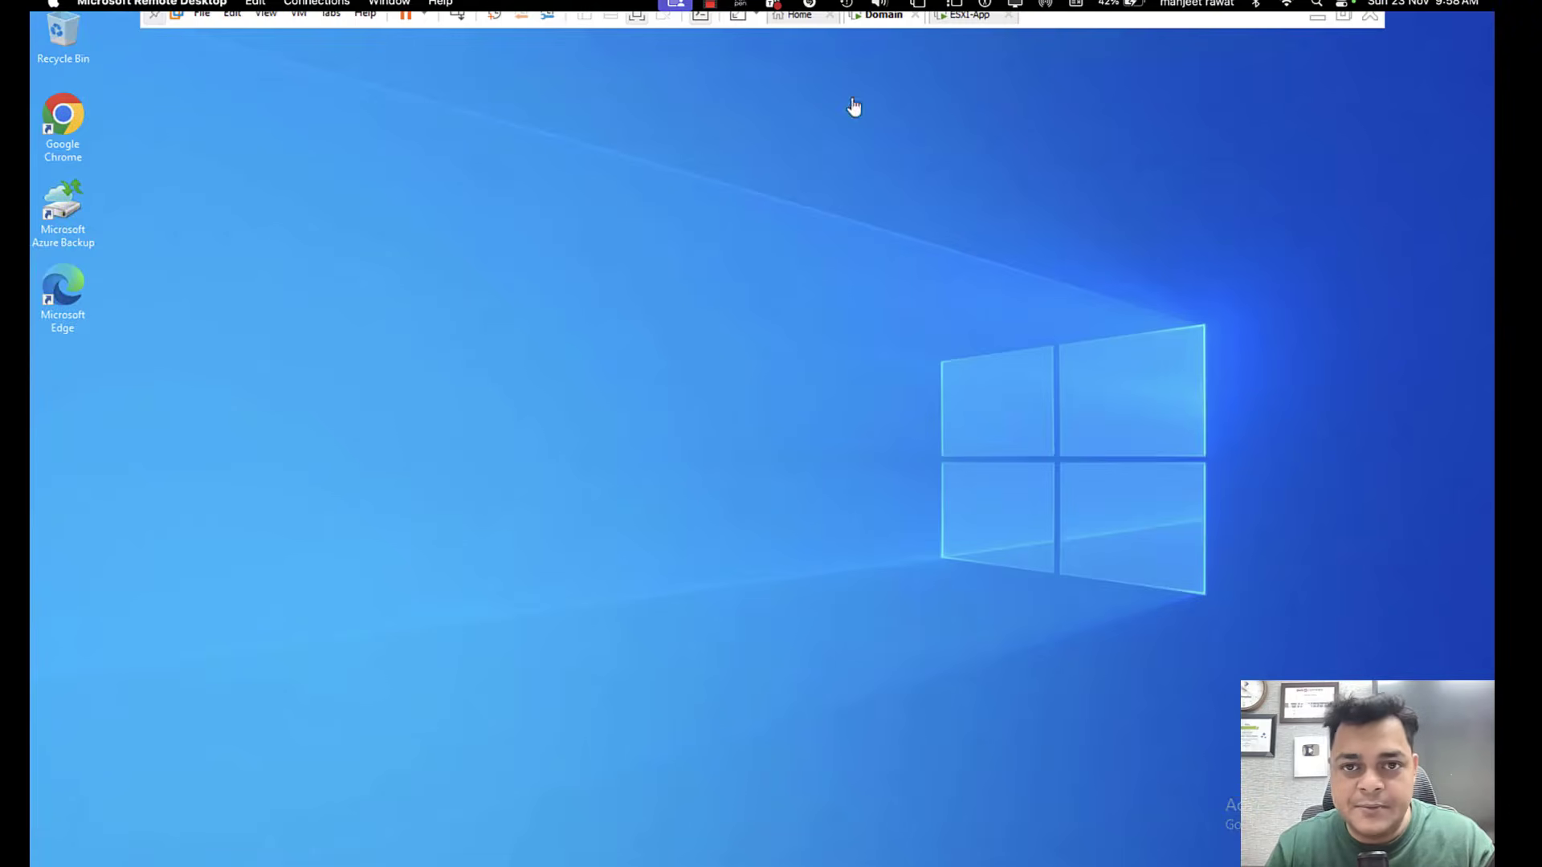
left_click(969, 16)
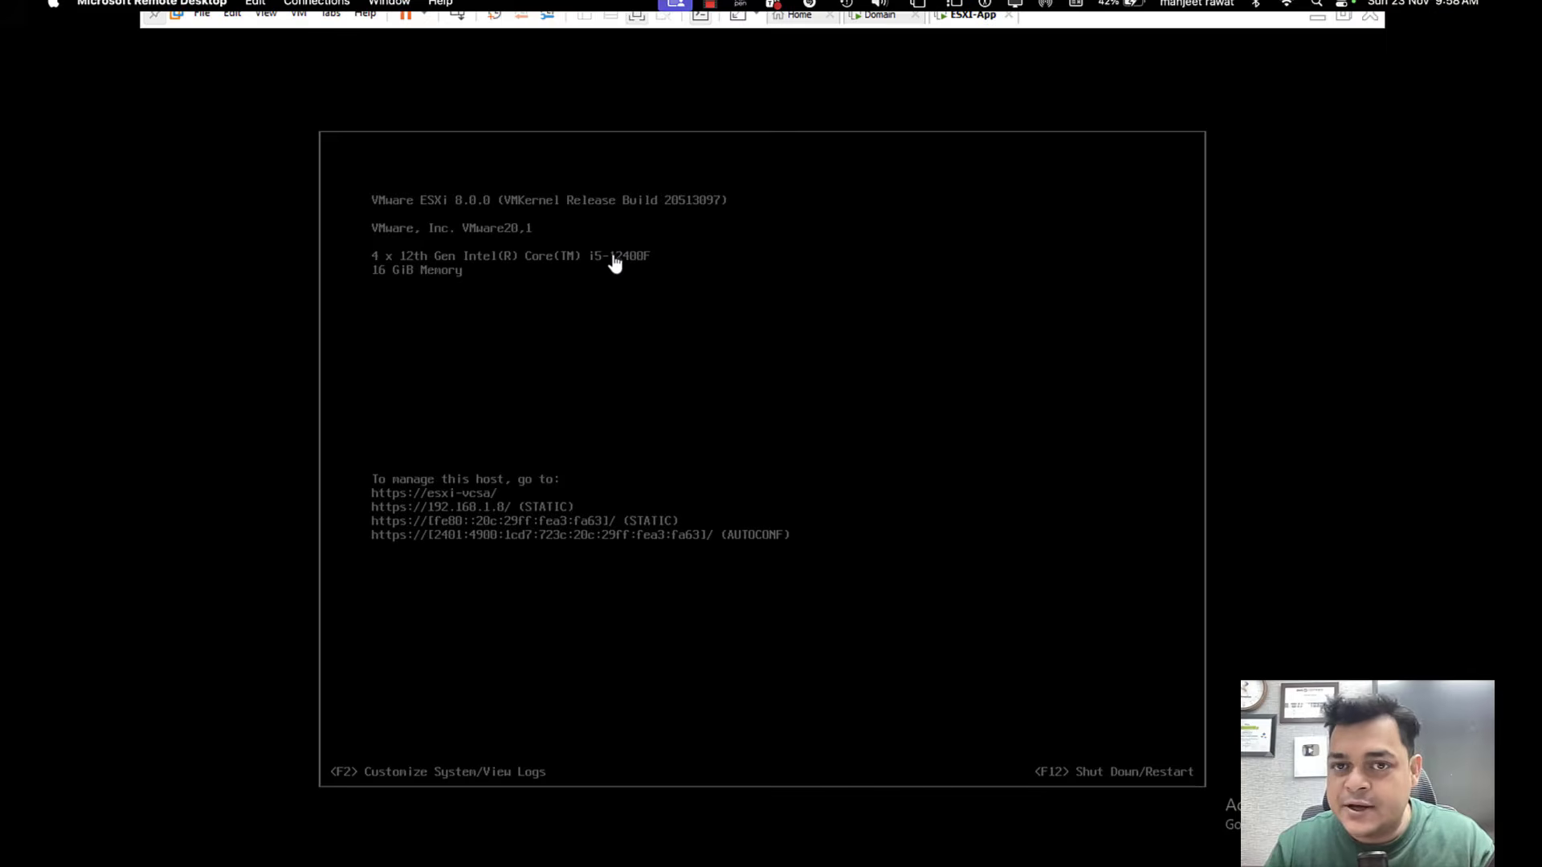
left_click(881, 16)
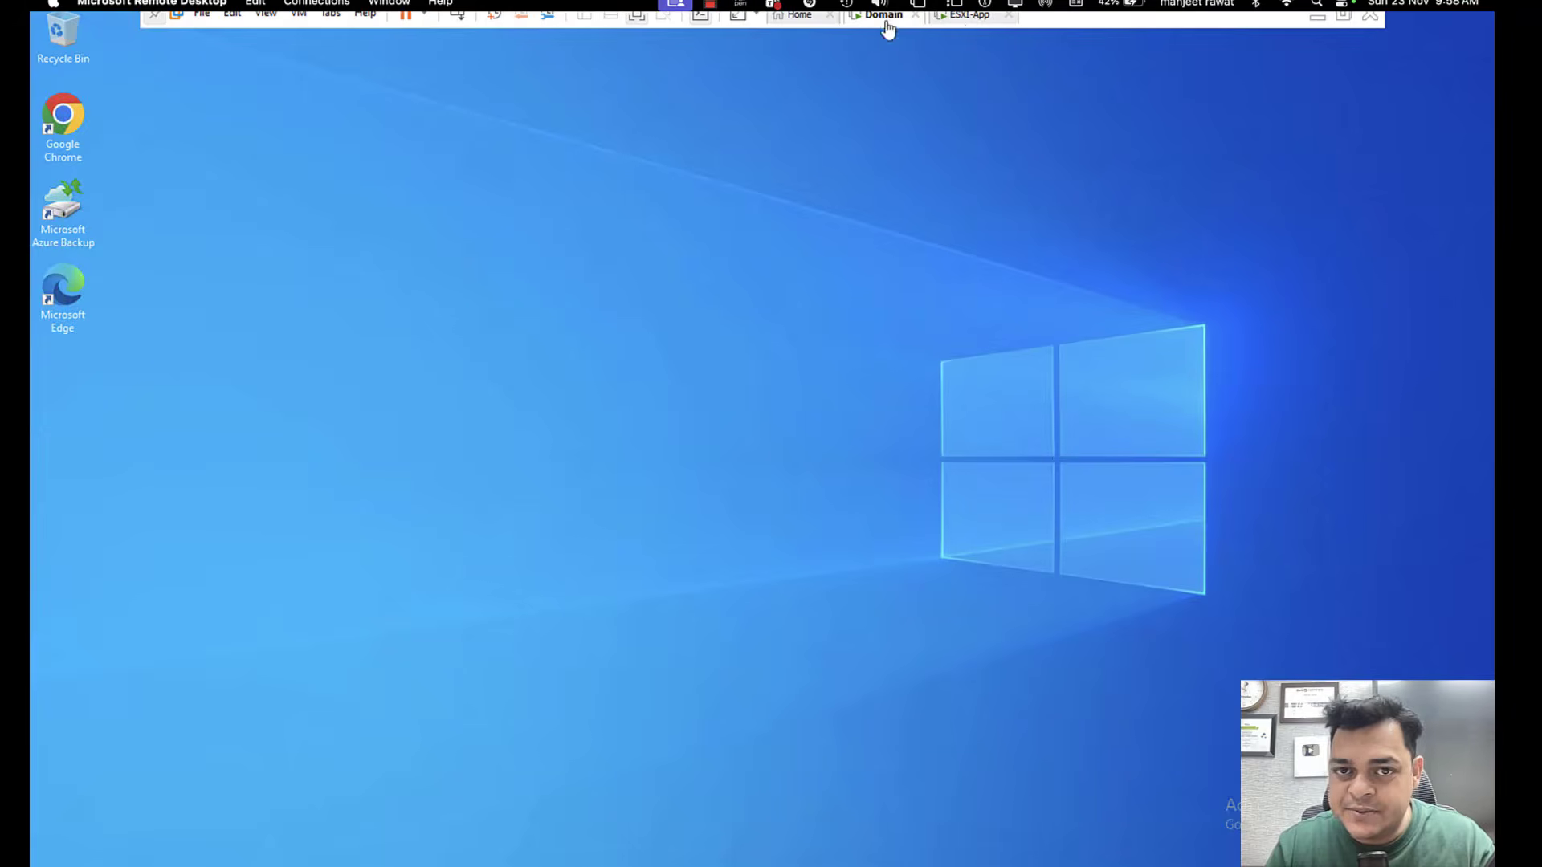
left_click(970, 18)
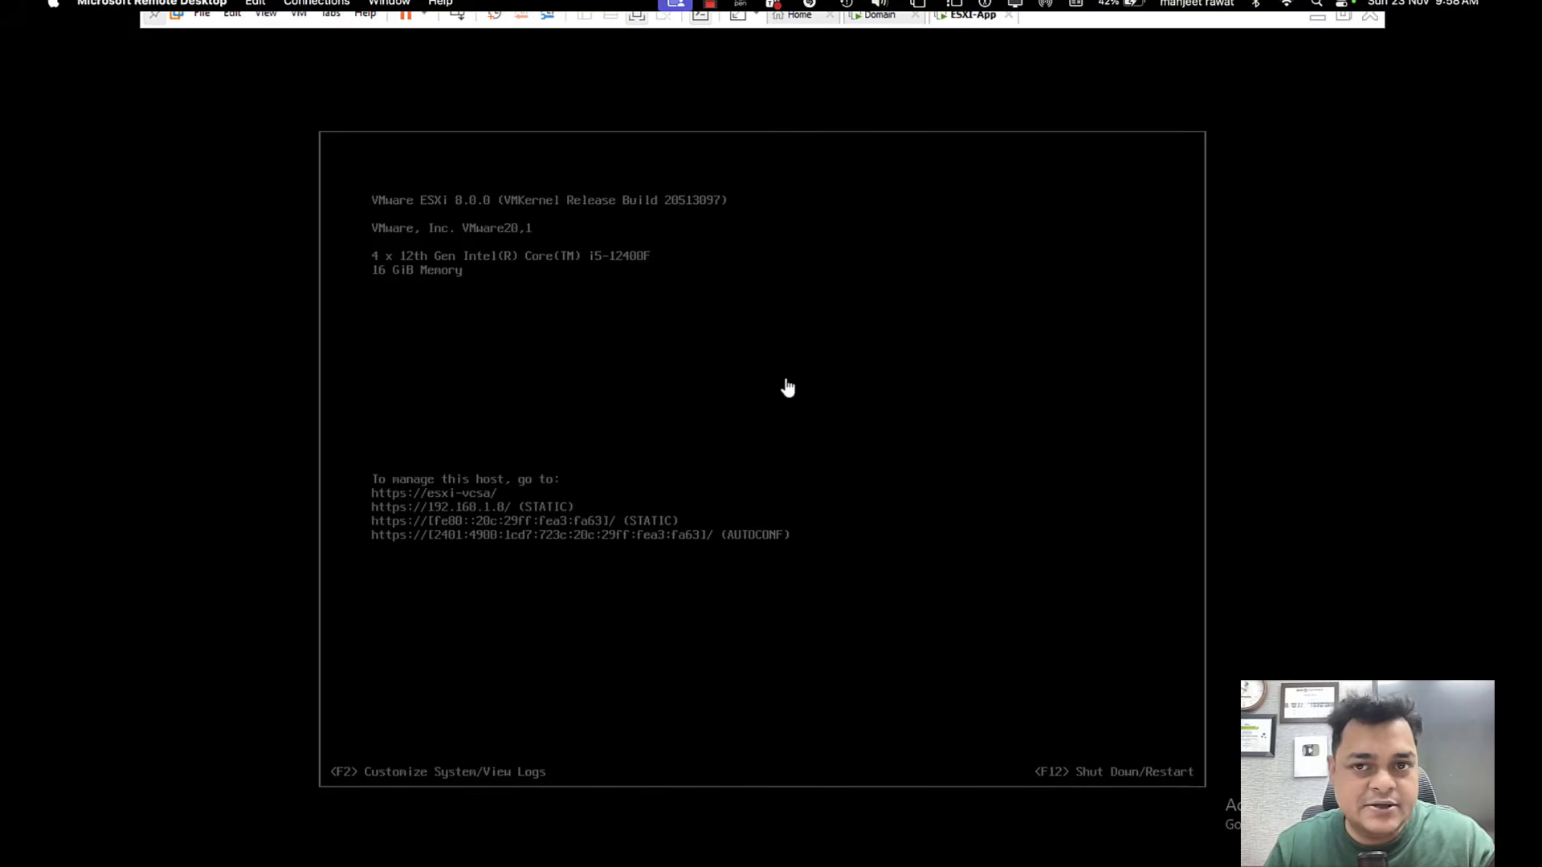
Review the hardware settings of the Domain virtual machine and close them without changes.
left_click(882, 18)
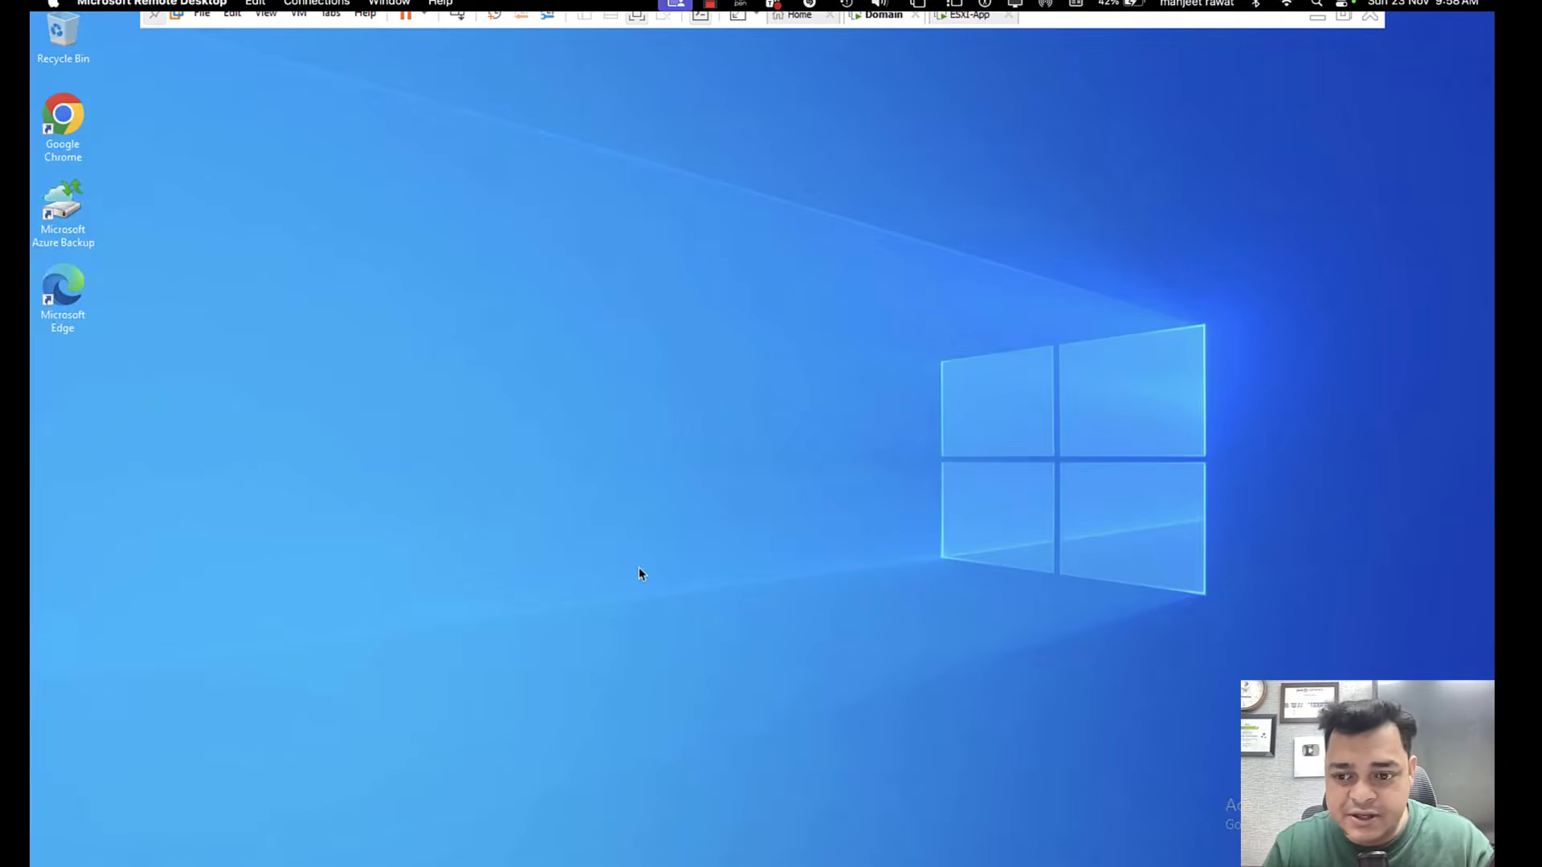
right_click(879, 22)
left_click(922, 252)
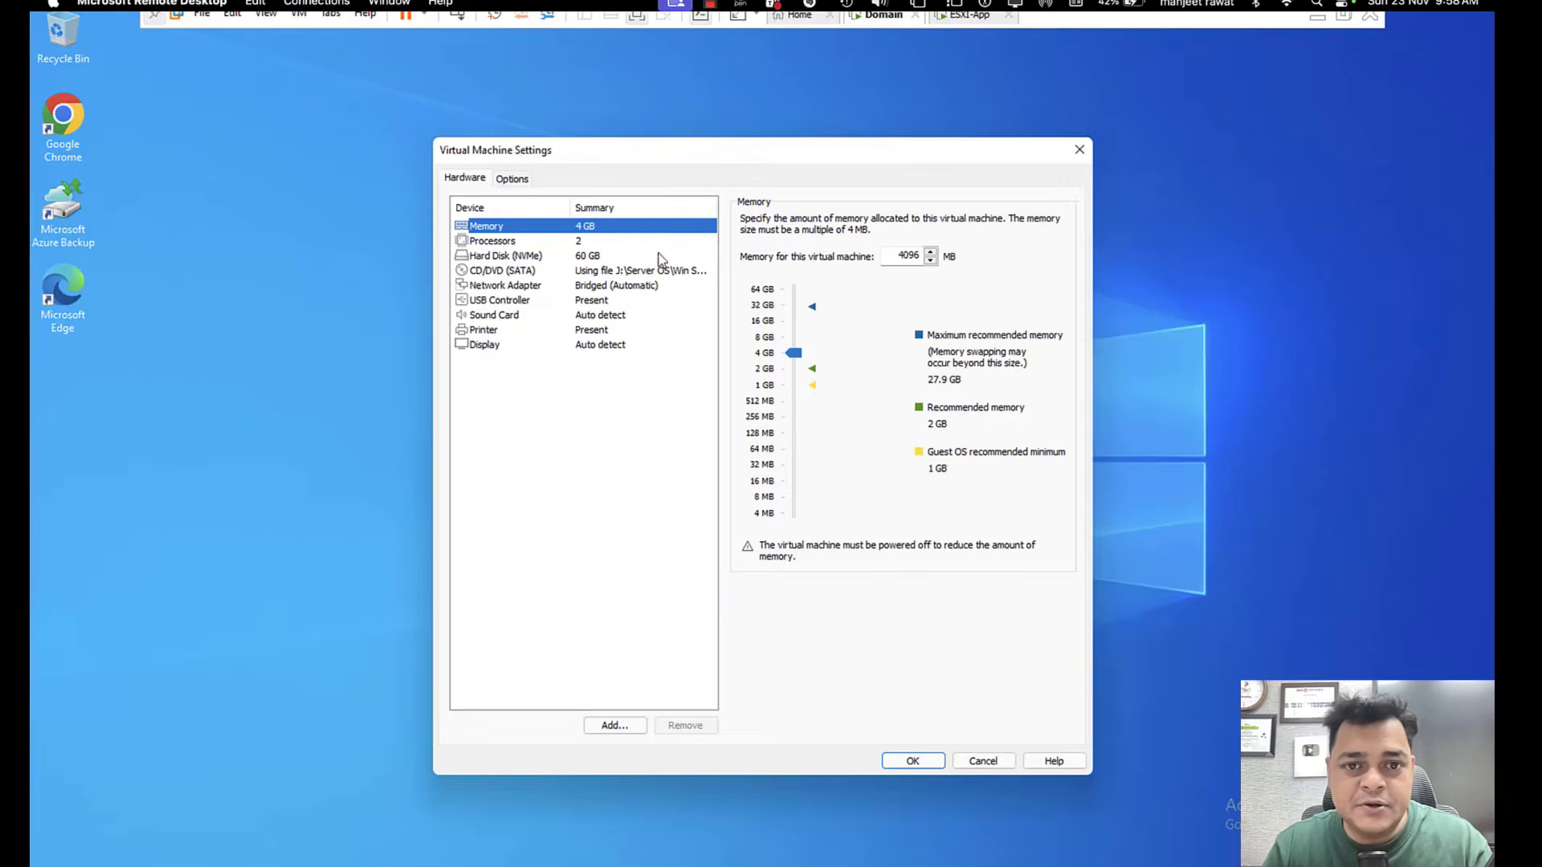
left_click(978, 760)
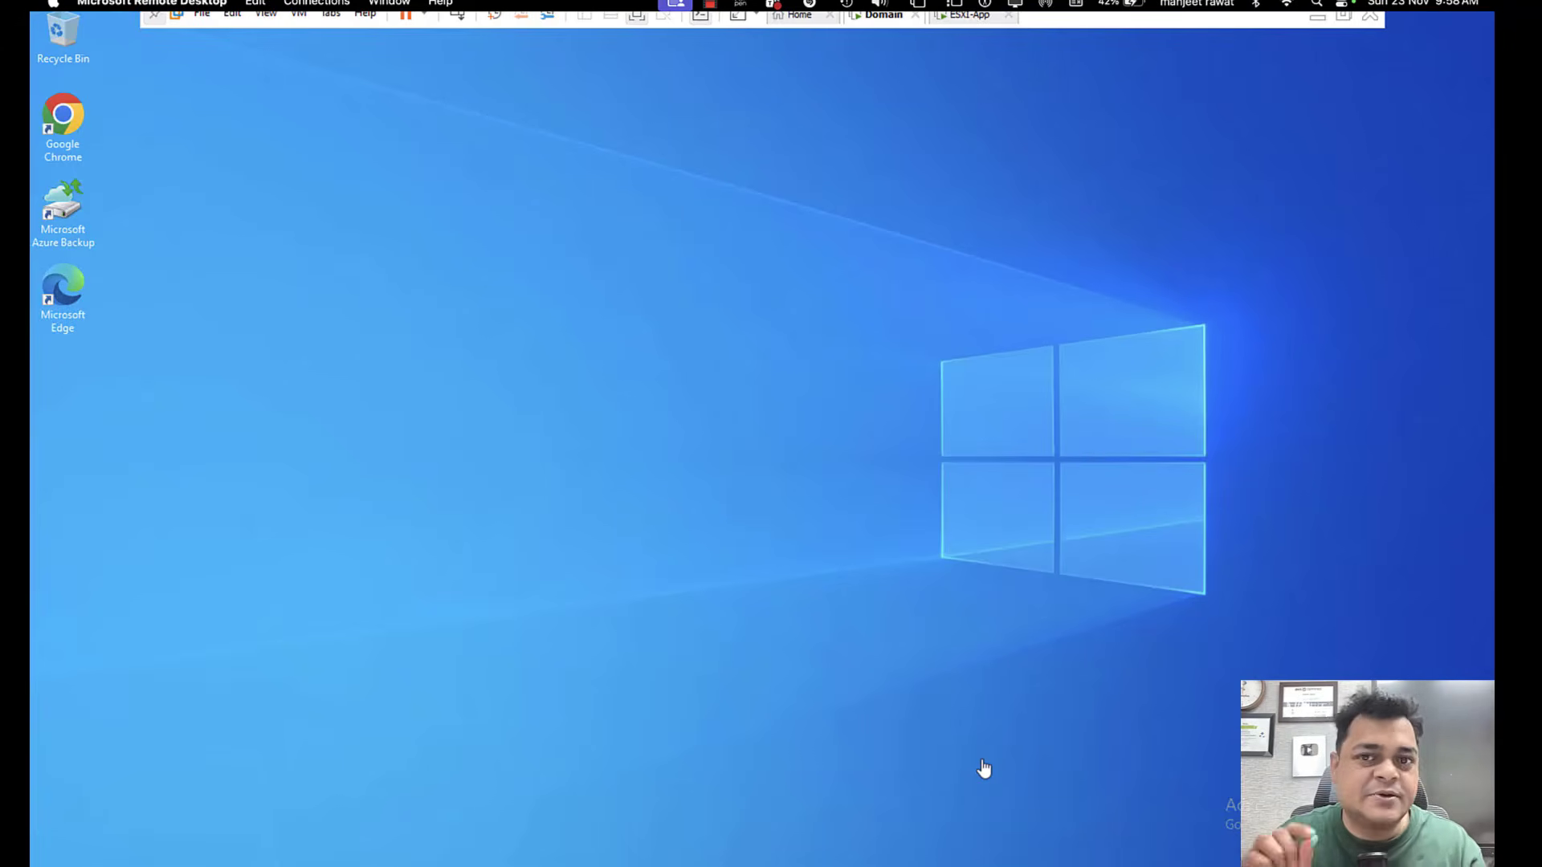
Switch to the OneNote page and draw a green server box labelled "ESXI" with the 0.7 mm pen.
key("ctrl+Right")
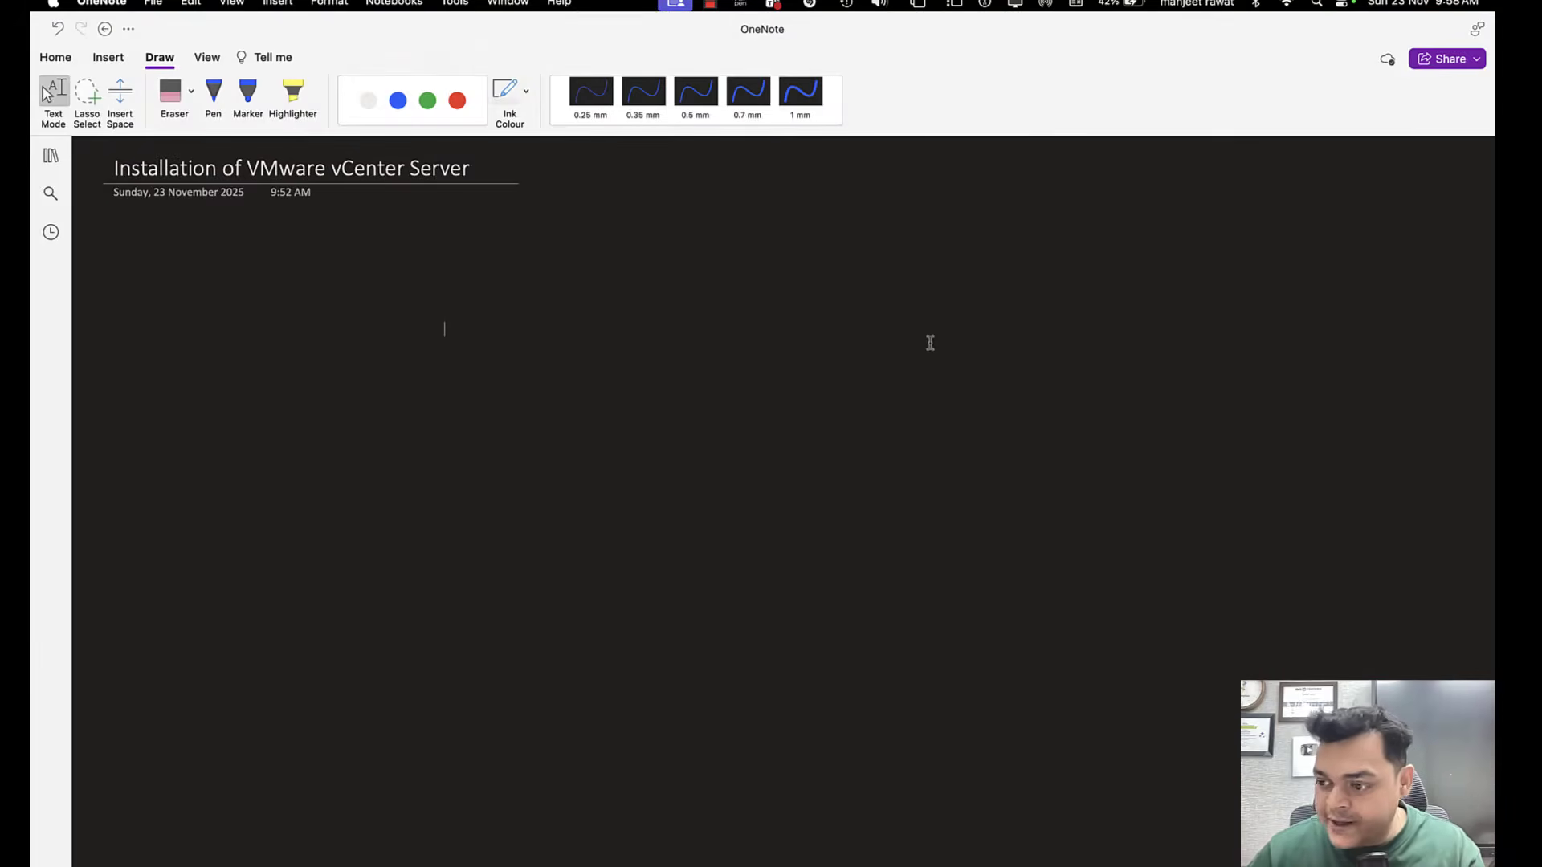
left_click(212, 94)
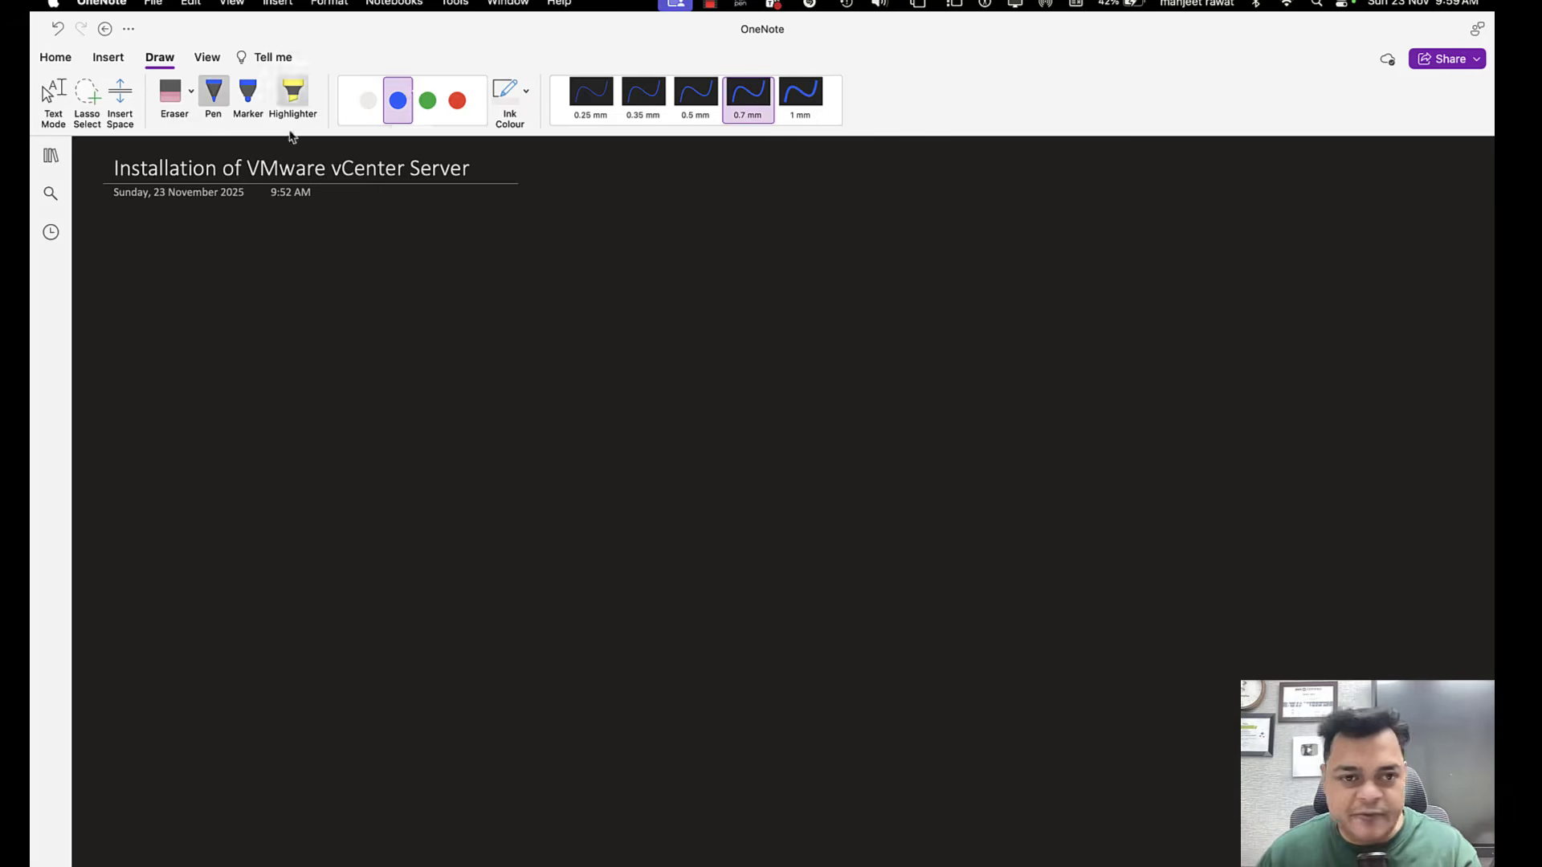
left_click(428, 100)
left_click_drag(205, 371, 205, 426)
mouse_move(205, 369)
left_mouse_down()
mouse_move(243, 369)
mouse_move(244, 430)
mouse_move(205, 426)
left_mouse_up()
mouse_move(202, 330)
left_mouse_down()
mouse_move(200, 346)
mouse_move(245, 345)
left_mouse_up()
left_click_drag(256, 335, 264, 346)
left_click_drag(256, 330, 271, 328)
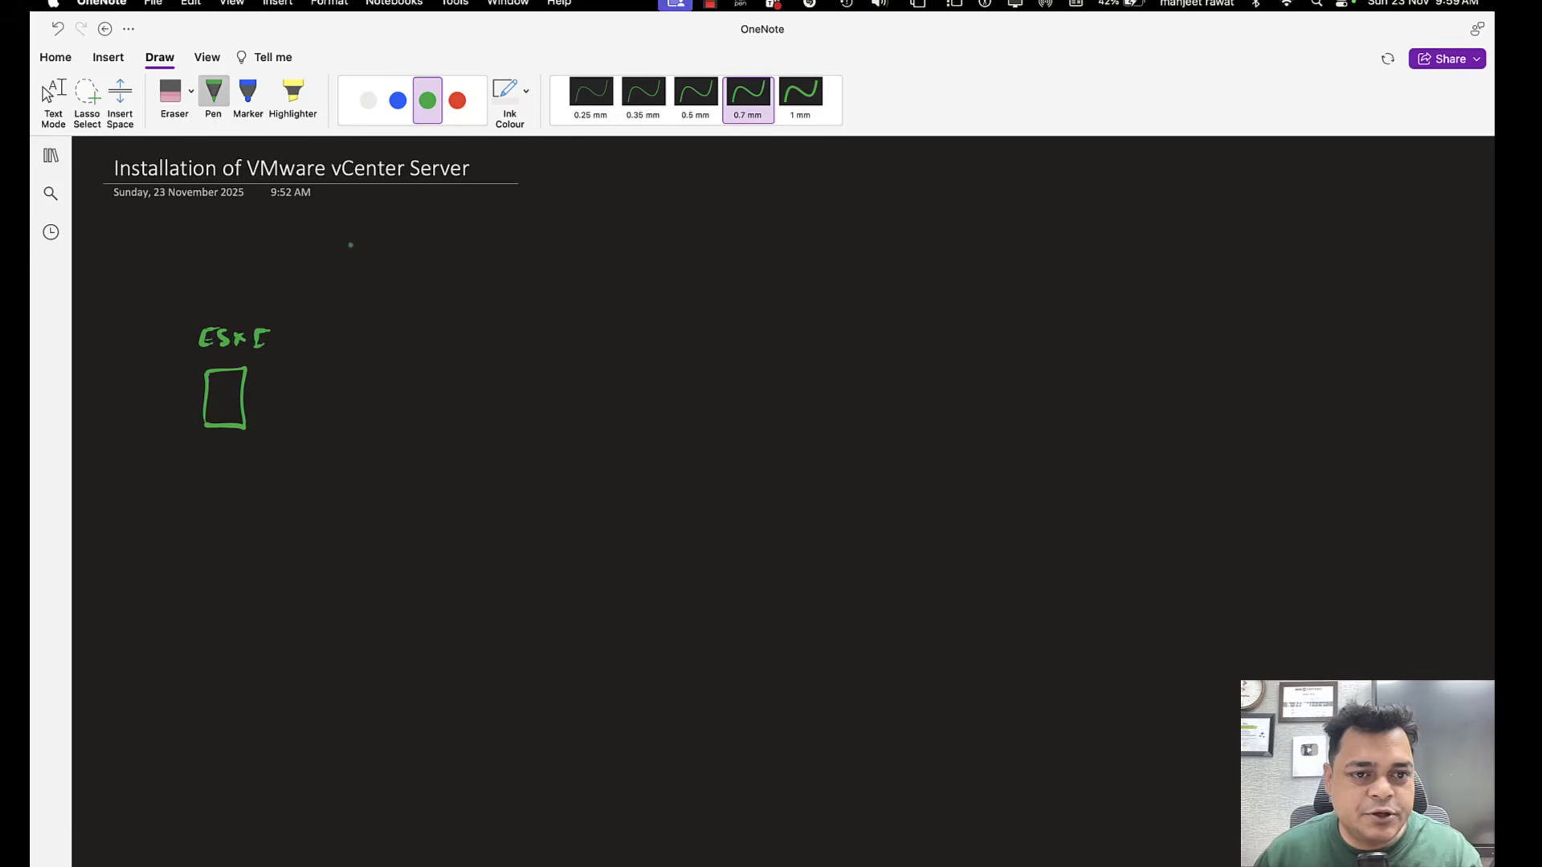
Draw a white computer monitor beside the ESXI box and write "Server 2022" beneath it.
left_click(368, 101)
mouse_move(497, 372)
left_mouse_down()
mouse_move(497, 402)
mouse_move(548, 408)
mouse_move(490, 400)
left_mouse_up()
mouse_move(503, 410)
left_mouse_down()
mouse_move(514, 418)
mouse_move(482, 469)
left_mouse_up()
left_click_drag(498, 461, 665, 477)
left_click(625, 474)
left_click_drag(681, 460, 699, 477)
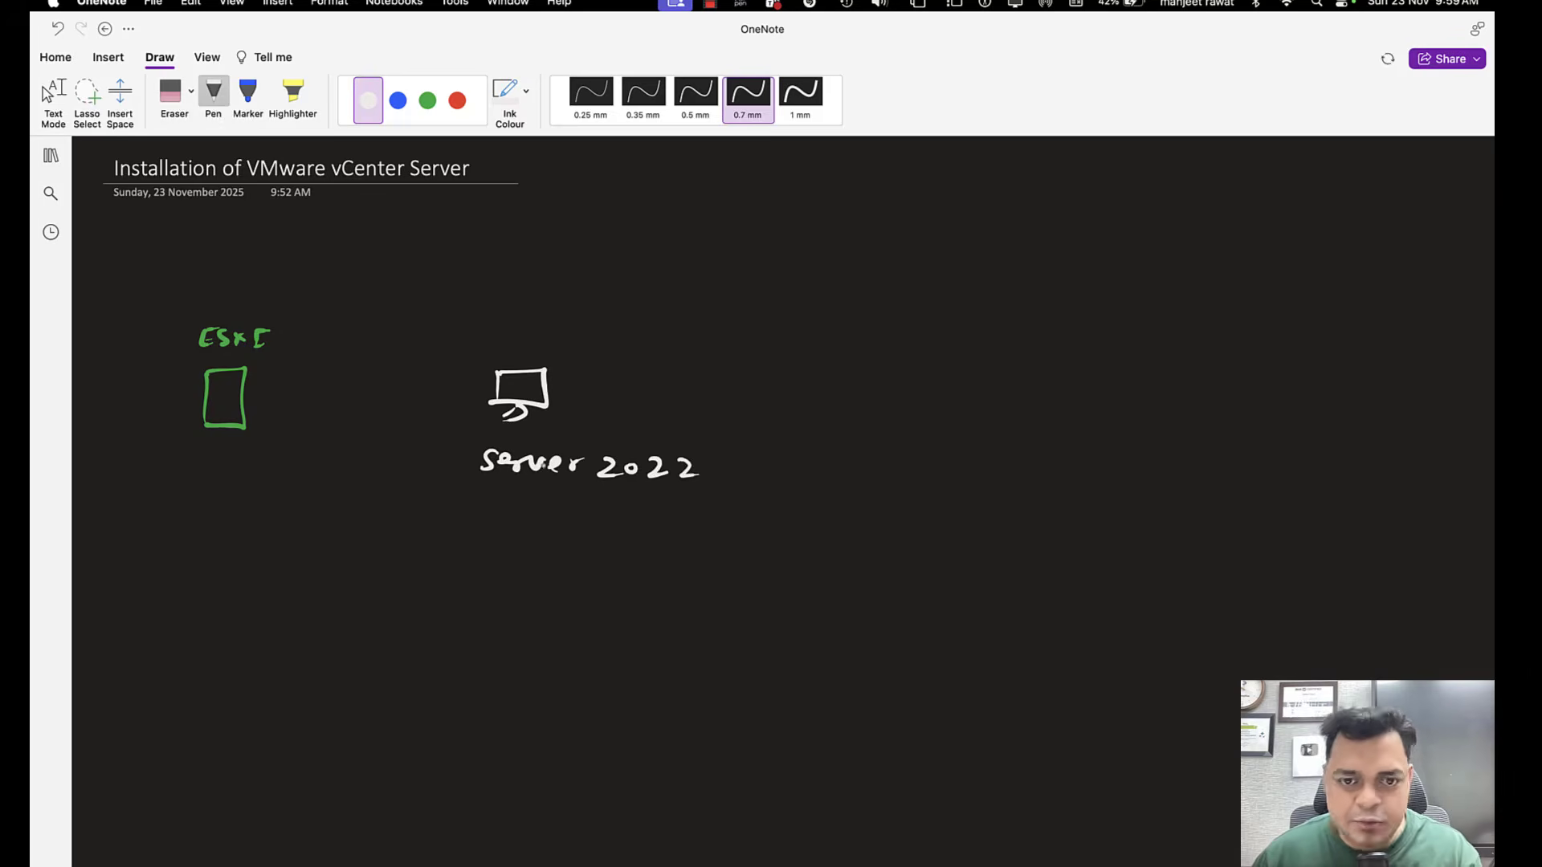
Write "class.com (ADDS)" in white under the "Server 2022" label.
left_click_drag(502, 512, 482, 530)
left_click_drag(509, 507, 513, 530)
mouse_move(530, 518)
left_mouse_down()
mouse_move(531, 531)
mouse_move(773, 540)
left_mouse_up()
left_click(590, 529)
left_click(748, 526)
left_click_drag(752, 530, 859, 543)
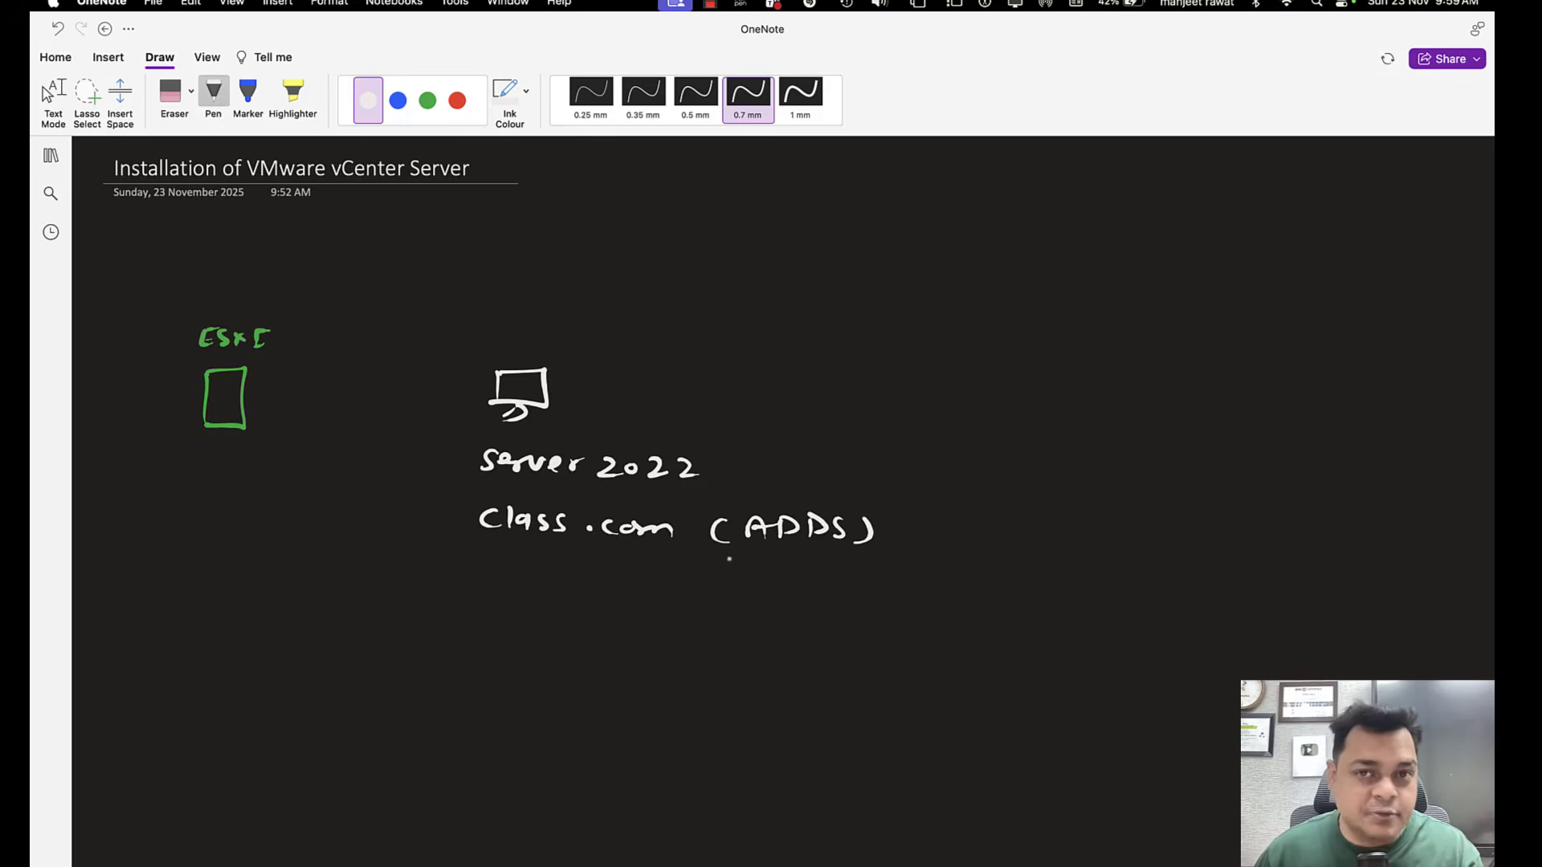
Draw a white network switch between the ESXI box and the monitor, and link it to both with arrows.
mouse_move(322, 403)
left_mouse_down()
mouse_move(367, 388)
mouse_move(322, 404)
mouse_move(372, 402)
left_mouse_up()
left_click_drag(340, 387, 350, 407)
left_click_drag(358, 389, 365, 399)
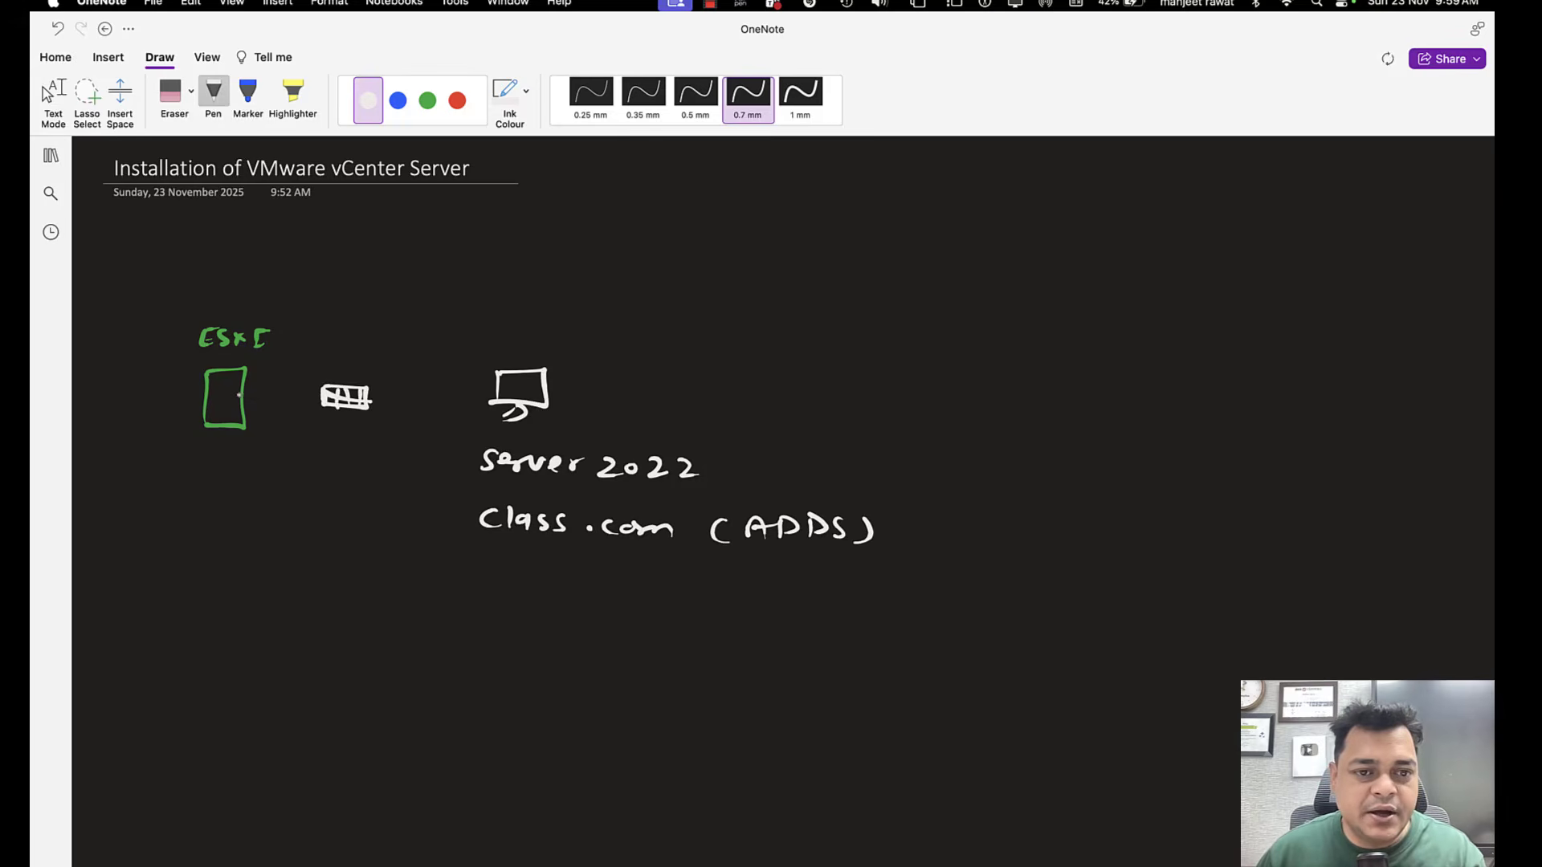
mouse_move(238, 395)
left_mouse_down()
mouse_move(483, 404)
mouse_move(240, 395)
mouse_move(253, 405)
left_mouse_up()
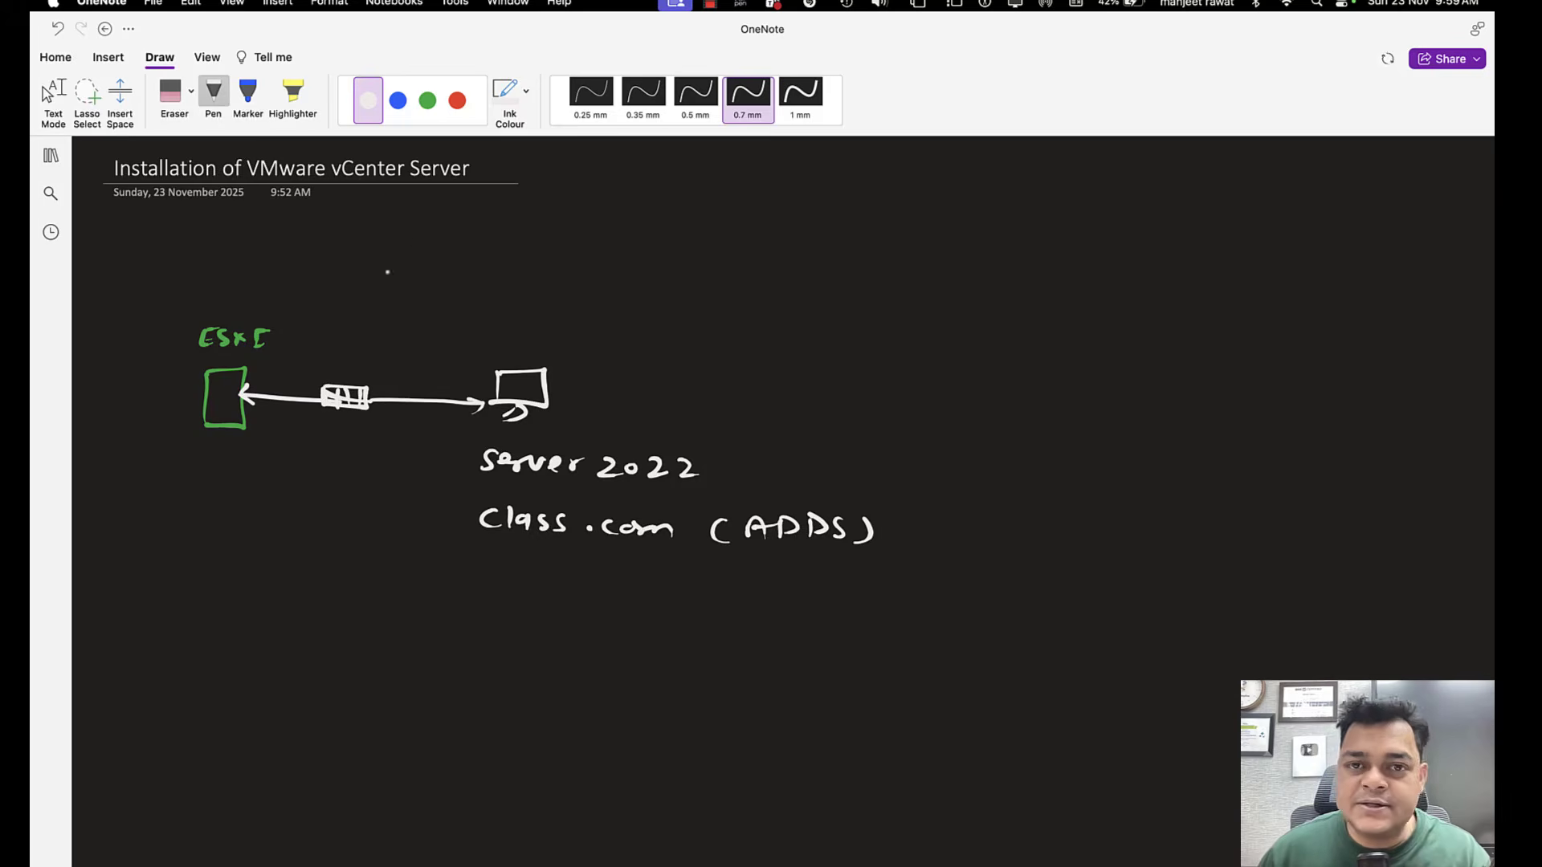
Write the green heading "Procedure to Install vCenter server." below the diagram.
left_click(428, 100)
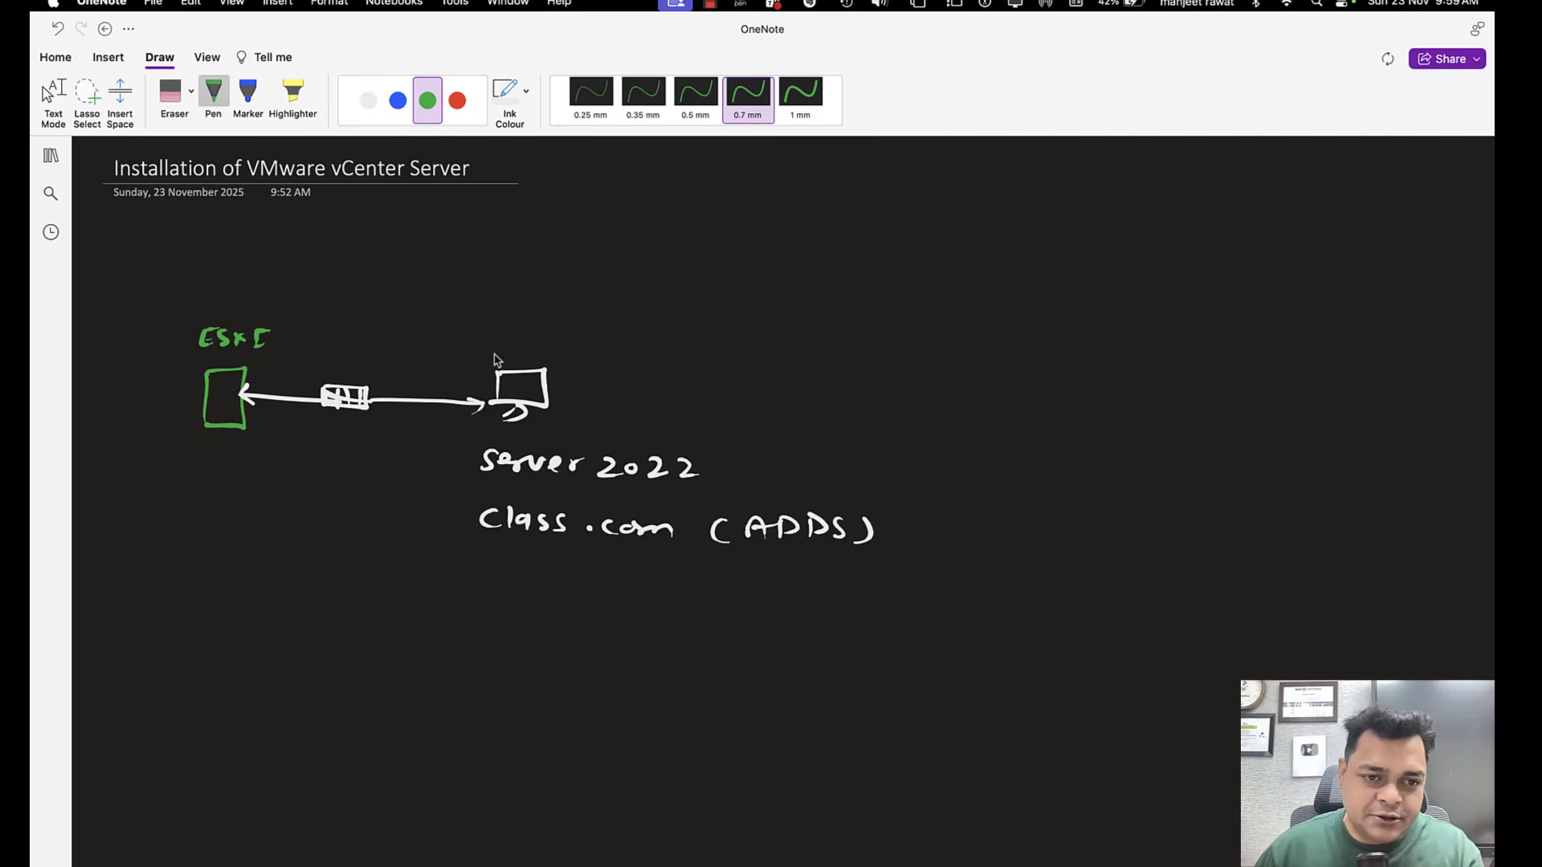
mouse_move(120, 588)
left_mouse_down()
mouse_move(432, 601)
mouse_move(439, 588)
left_mouse_up()
left_click(308, 586)
mouse_move(450, 588)
left_mouse_down()
mouse_move(526, 603)
mouse_move(538, 582)
left_mouse_up()
mouse_move(565, 581)
left_mouse_down()
mouse_move(567, 606)
mouse_move(855, 604)
left_mouse_up()
left_click(710, 599)
left_click(863, 599)
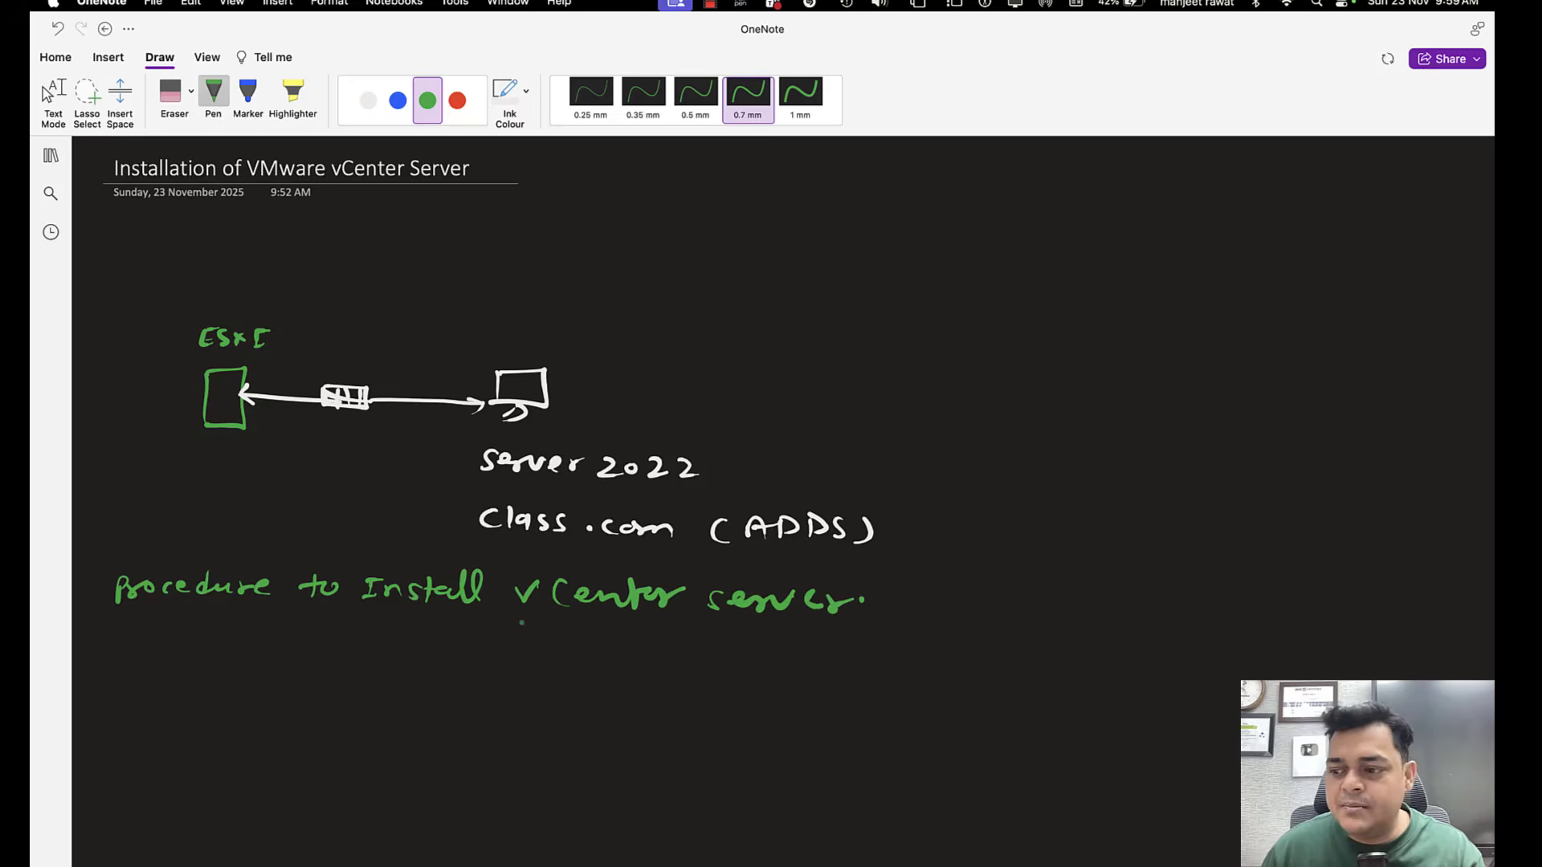
key("Escape")
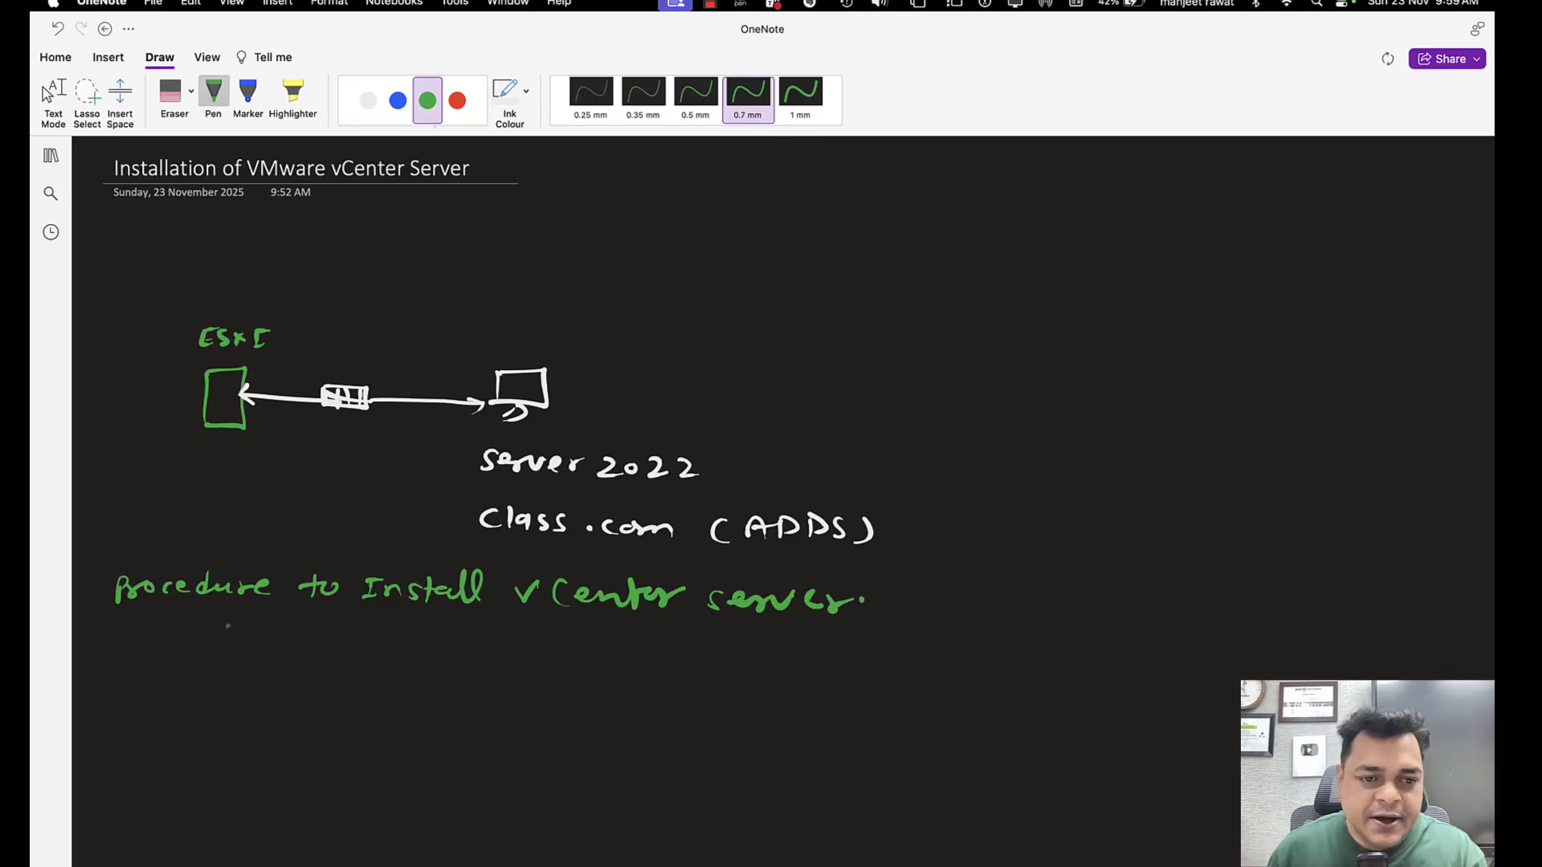
List the requirements "RAM - 16GB", "Storage - 250 for vcenter" and "ESXI - 120GB" in red under the heading.
left_click(376, 106)
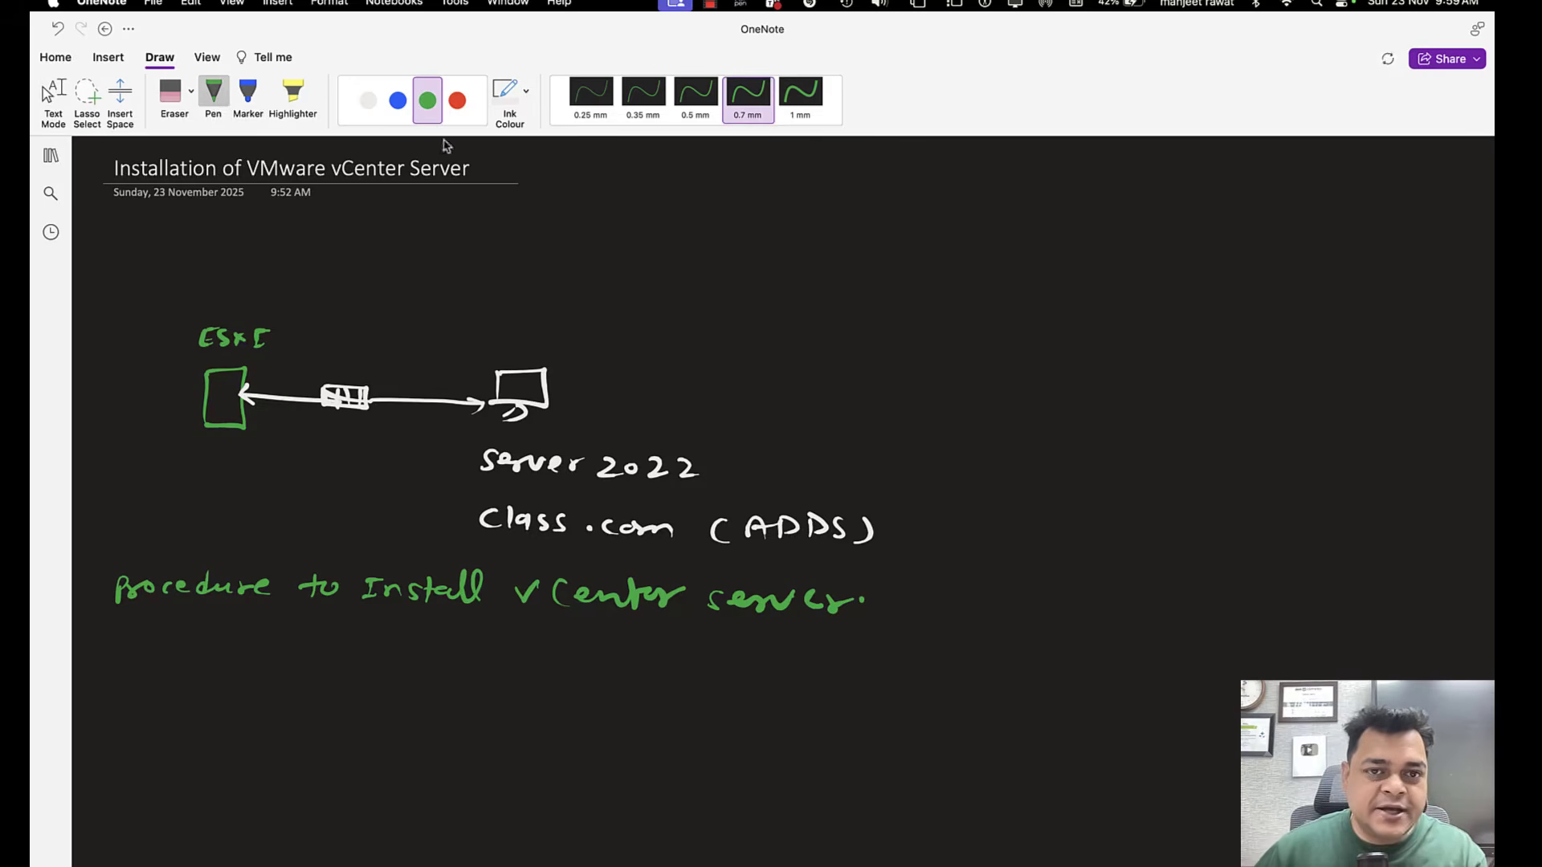
left_click(457, 101)
mouse_move(252, 653)
left_mouse_down()
mouse_move(252, 676)
mouse_move(408, 661)
mouse_move(416, 678)
left_mouse_up()
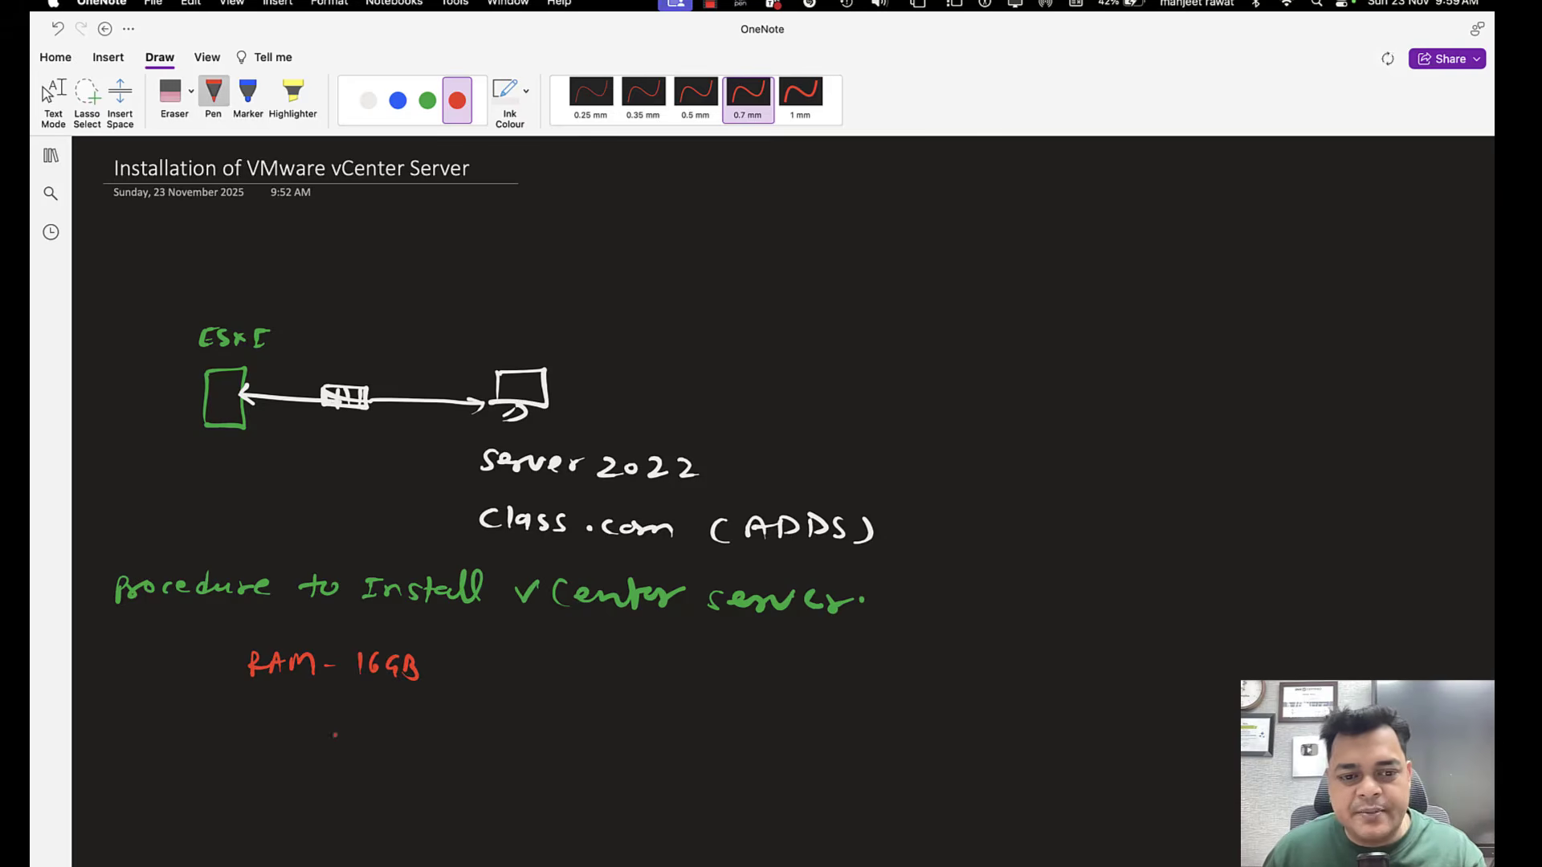
mouse_move(254, 712)
left_mouse_down()
mouse_move(244, 731)
mouse_move(319, 723)
mouse_move(323, 757)
mouse_move(356, 723)
left_mouse_up()
left_click_drag(379, 727, 469, 715)
left_click_drag(511, 715, 734, 727)
mouse_move(251, 781)
left_mouse_down()
mouse_move(250, 801)
mouse_move(528, 780)
mouse_move(514, 797)
mouse_move(553, 793)
left_mouse_up()
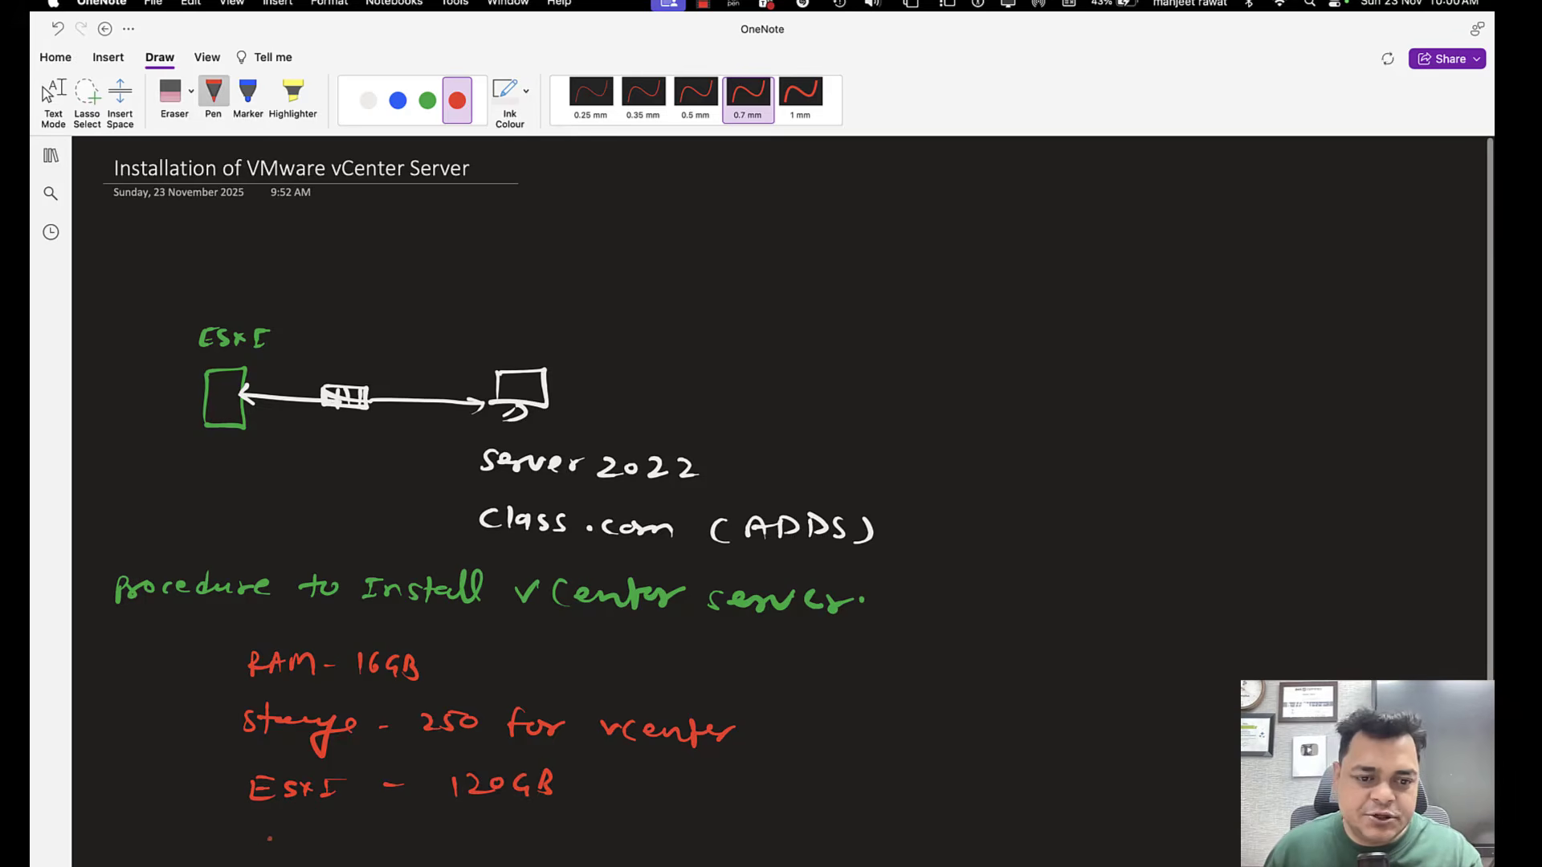
Add the red requirement line "LAN - 1, 10Gbps" below the ESXI storage line.
mouse_move(246, 827)
left_mouse_down()
mouse_move(265, 849)
mouse_move(289, 843)
left_mouse_up()
left_click_drag(311, 848, 334, 829)
scroll(428, 827, "down", 1)
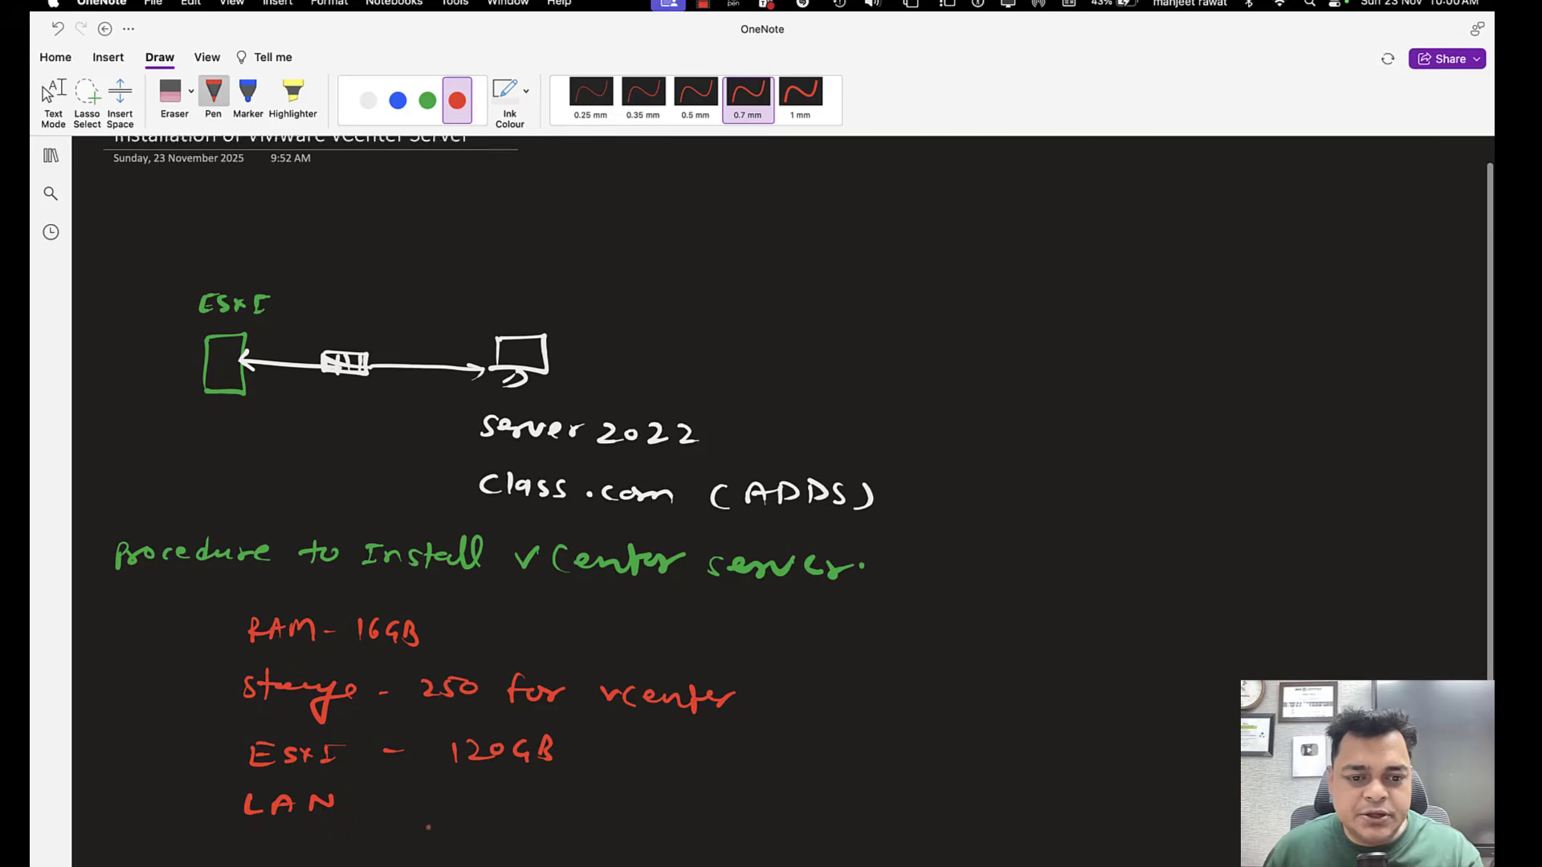
left_click_drag(391, 774, 417, 774)
mouse_move(441, 769)
left_mouse_down()
mouse_move(461, 795)
mouse_move(584, 784)
left_mouse_up()
mouse_move(596, 765)
left_mouse_down()
mouse_move(596, 787)
mouse_move(609, 785)
left_mouse_up()
left_click_drag(617, 776, 637, 795)
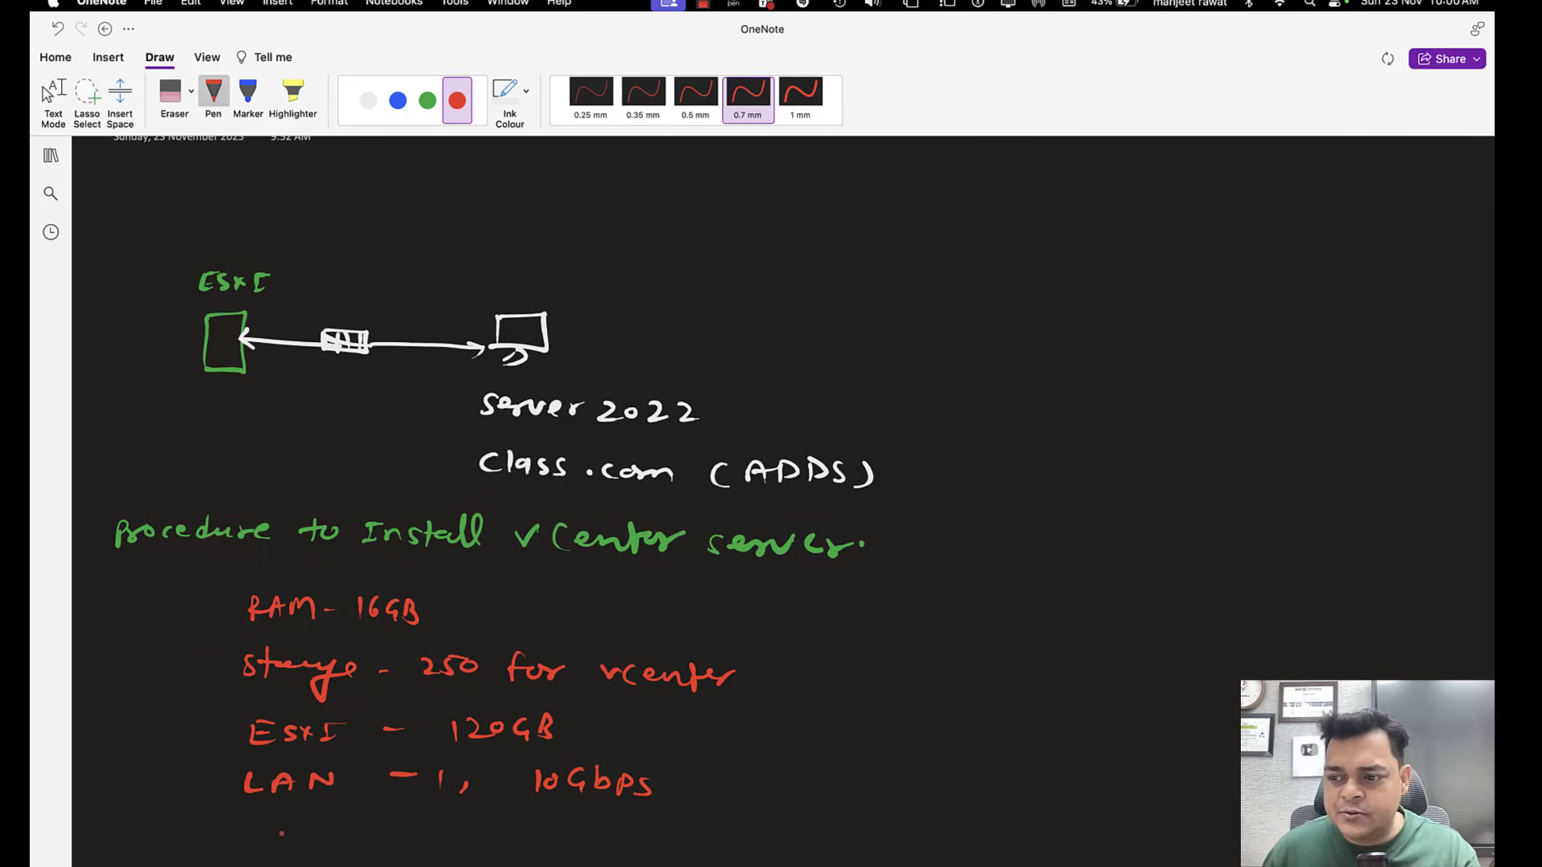
Add the red requirement line "ISO - vcenter server 8.0" below the LAN line, undoing stray strokes at its end.
left_click_drag(270, 814, 265, 838)
mouse_move(250, 838)
left_mouse_down()
mouse_move(275, 837)
mouse_move(281, 817)
left_mouse_up()
mouse_move(292, 820)
left_mouse_down()
mouse_move(281, 839)
mouse_move(303, 821)
mouse_move(548, 842)
mouse_move(822, 815)
left_mouse_up()
left_click(778, 819)
left_click(796, 822)
left_click(838, 822)
key("super+z")
key("super+z")
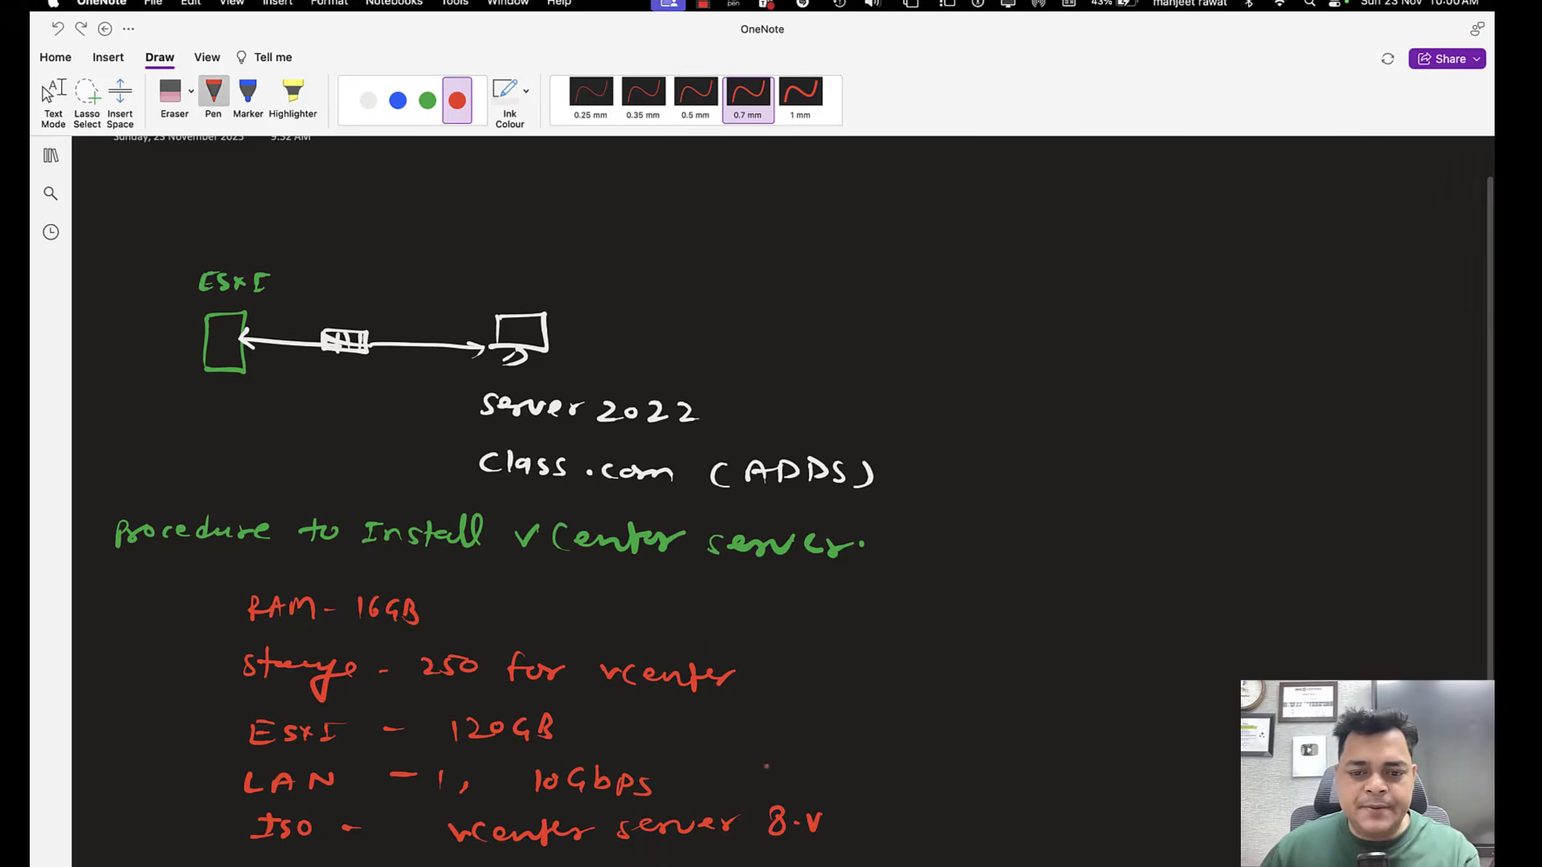
left_click_drag(812, 815, 816, 813)
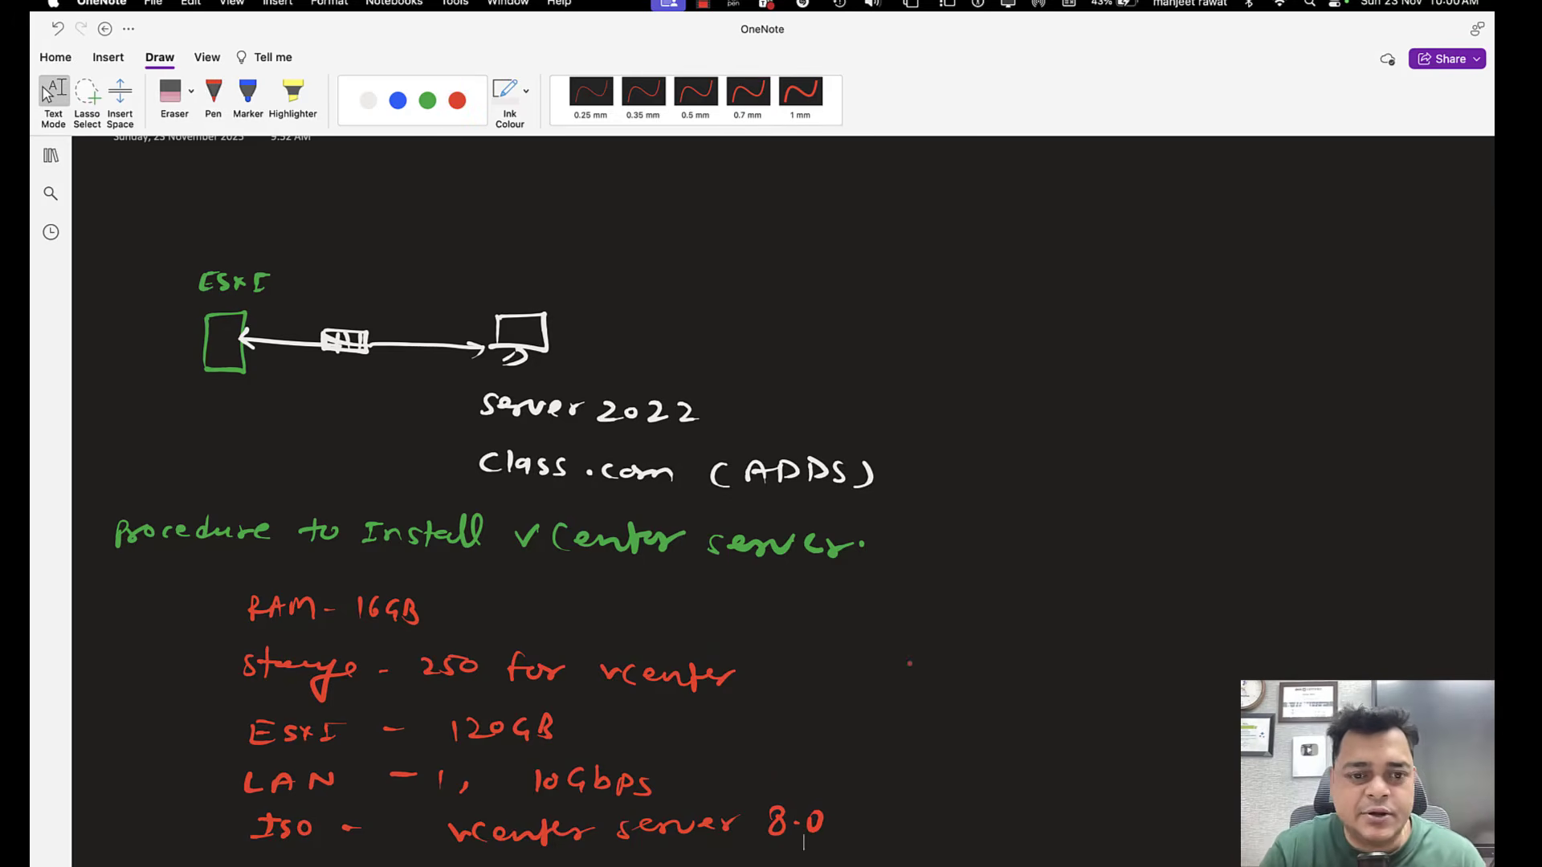
Switch back to the remote desktop session and sign in to the locked Domain server with the administrator account password.
key("ctrl+Left")
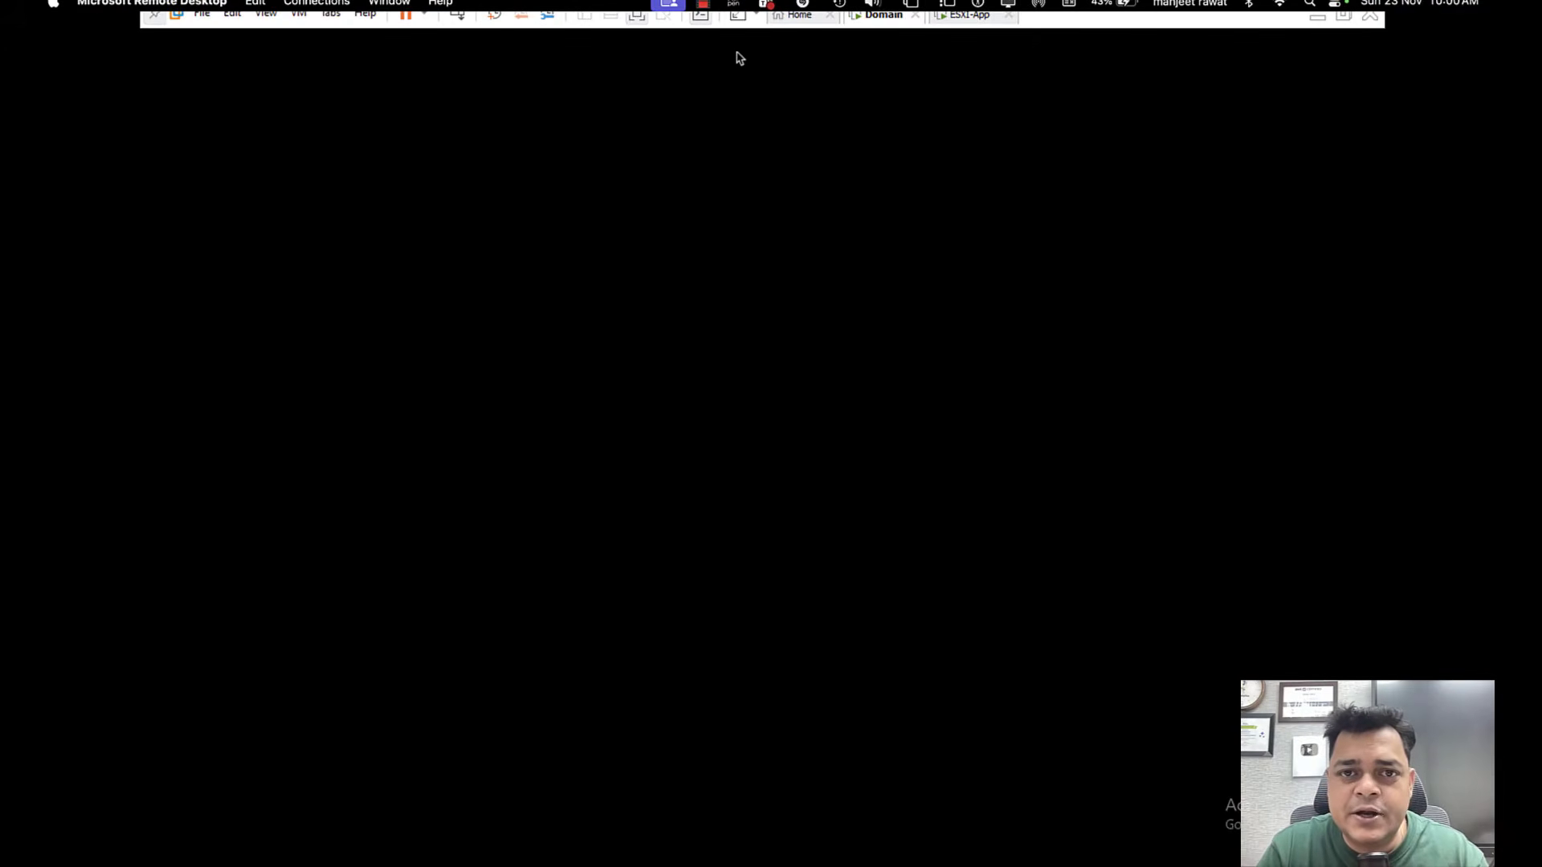
left_click(461, 24)
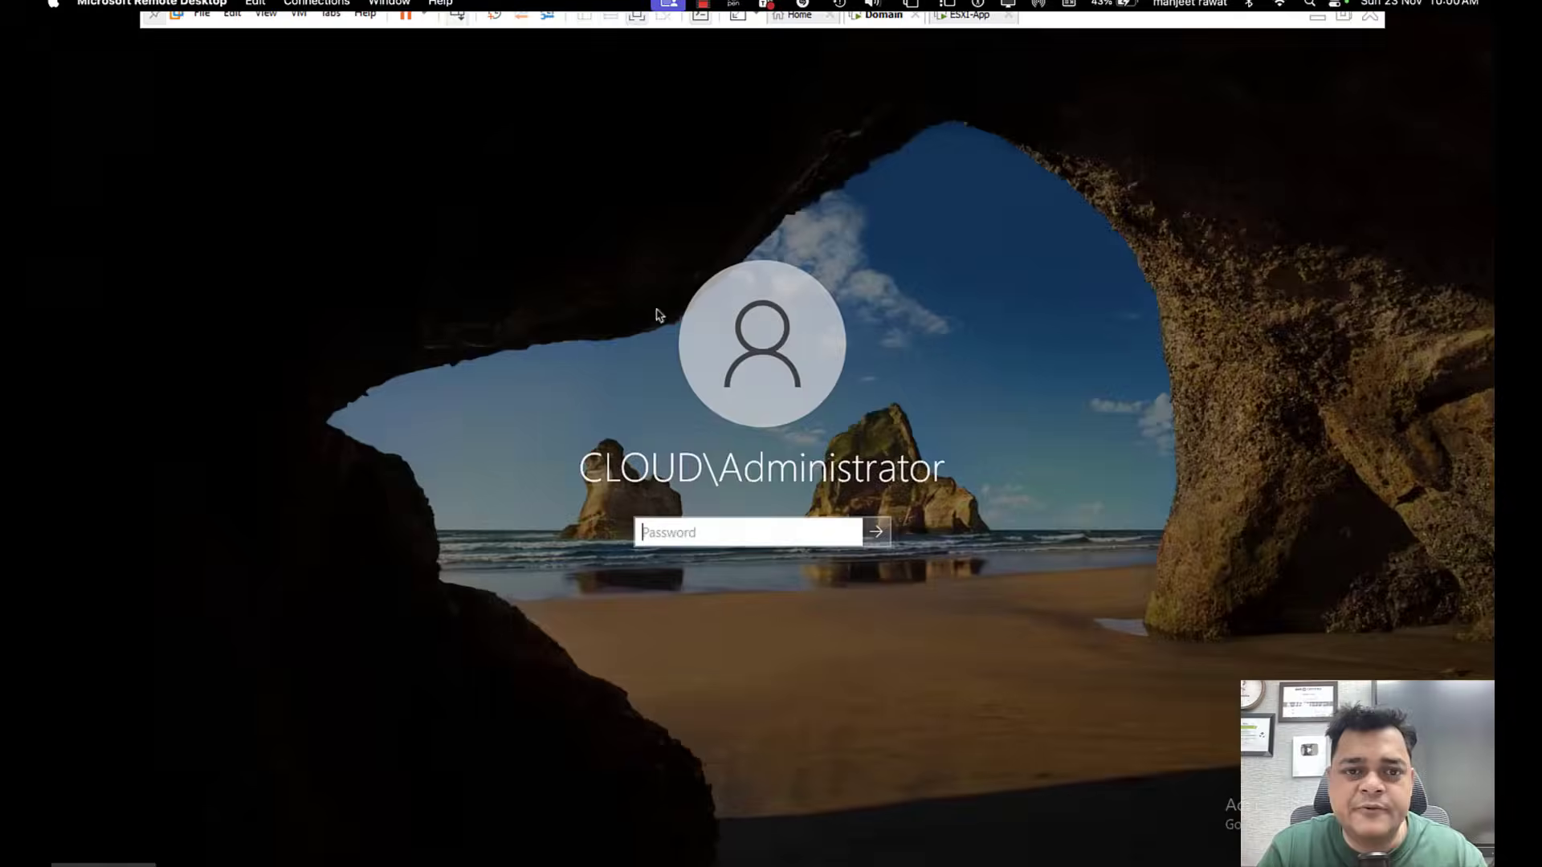
left_click(719, 537)
type("••••••••")
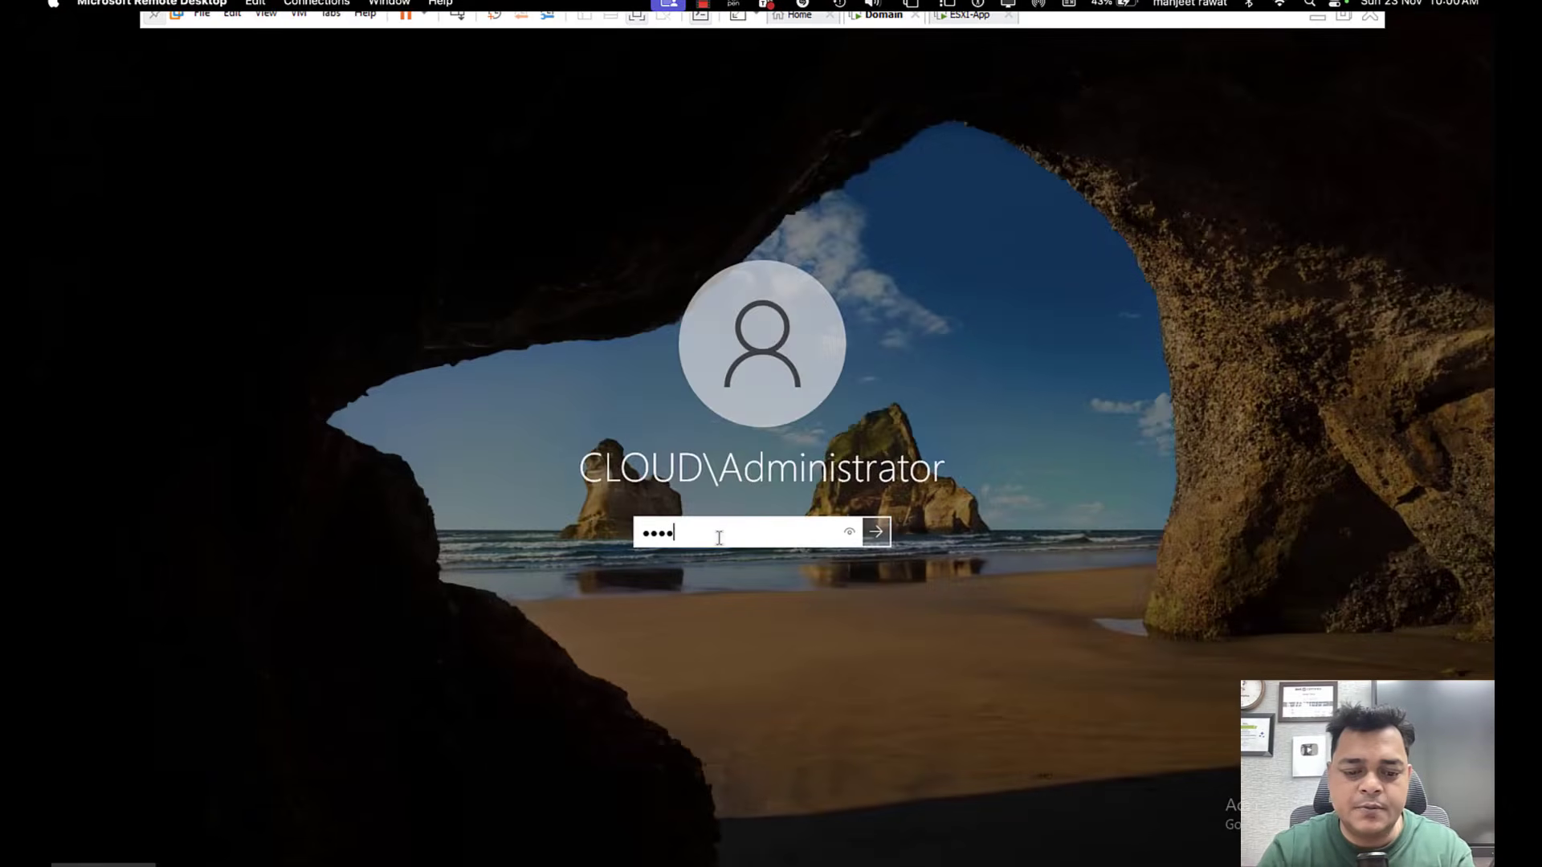
key("Return")
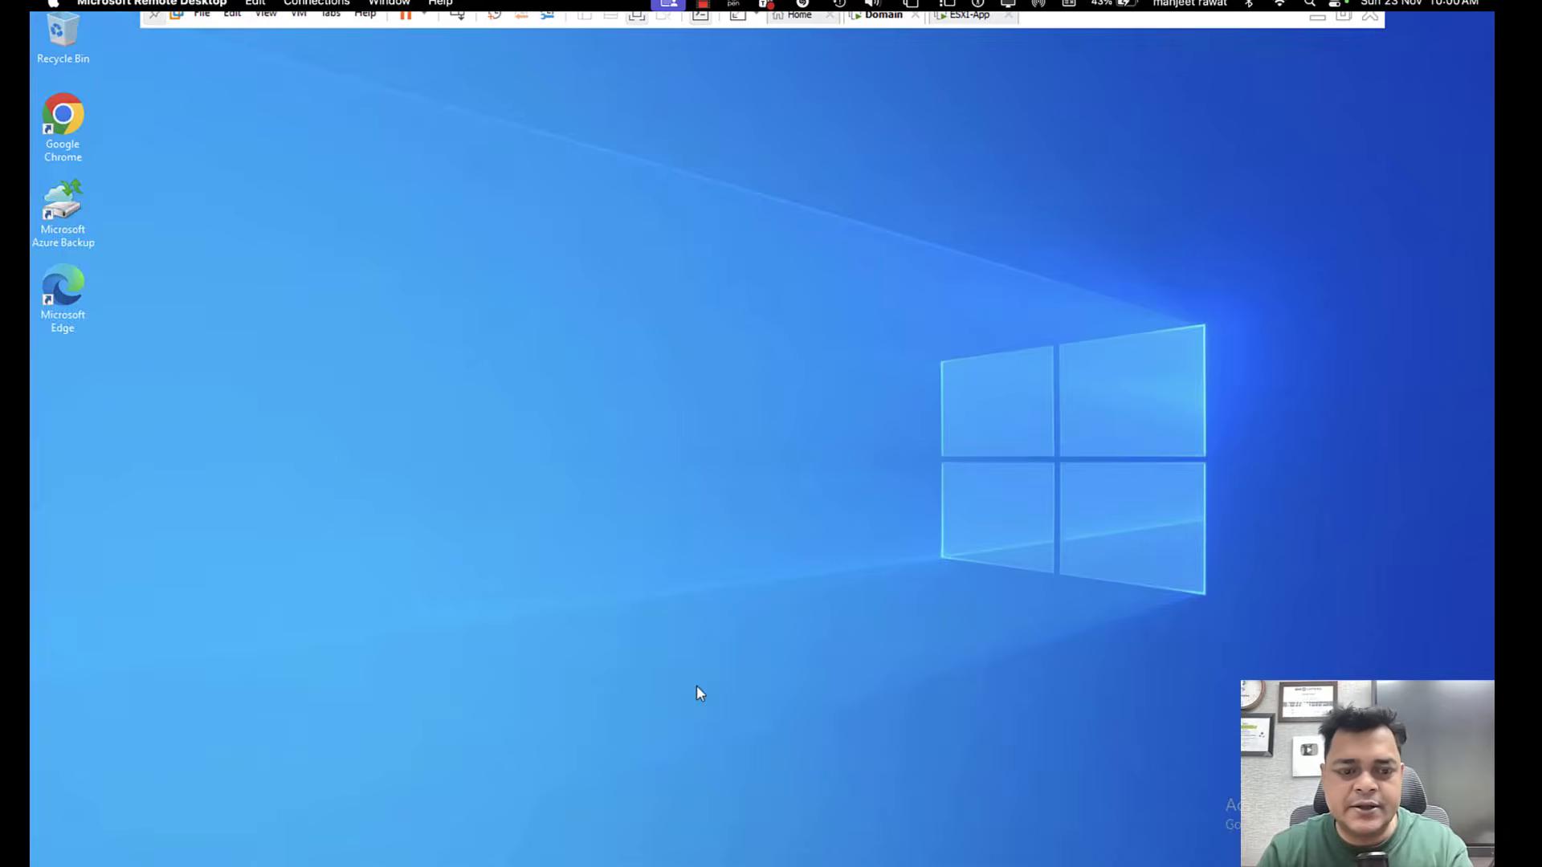
Open Network Connections with ncpa.cpl and check the connection details of the Ethernet0 adapter.
key("super+r")
type("cmd")
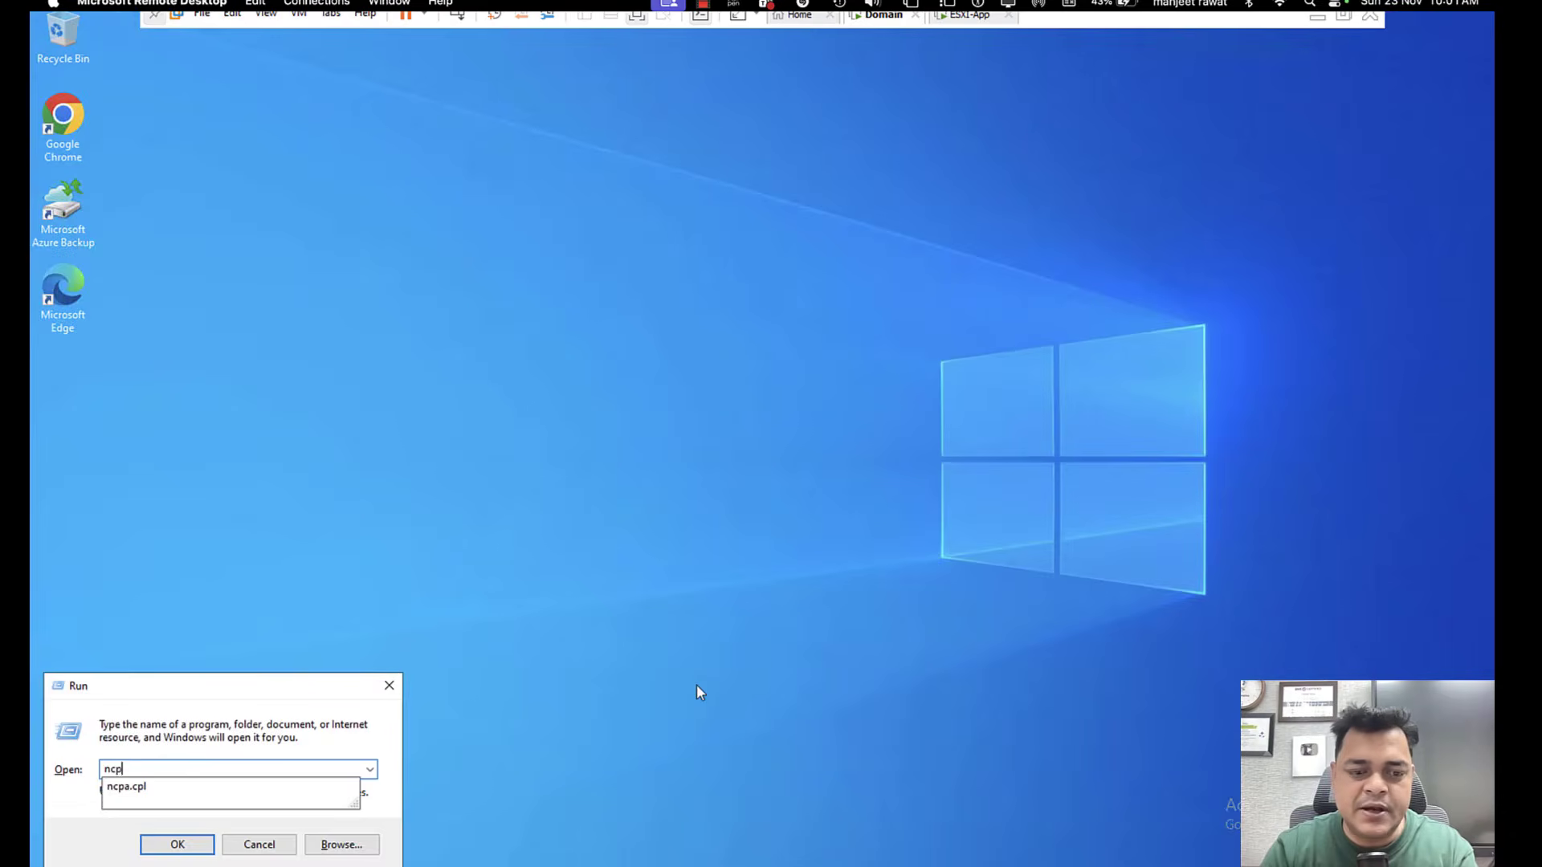
key("Return")
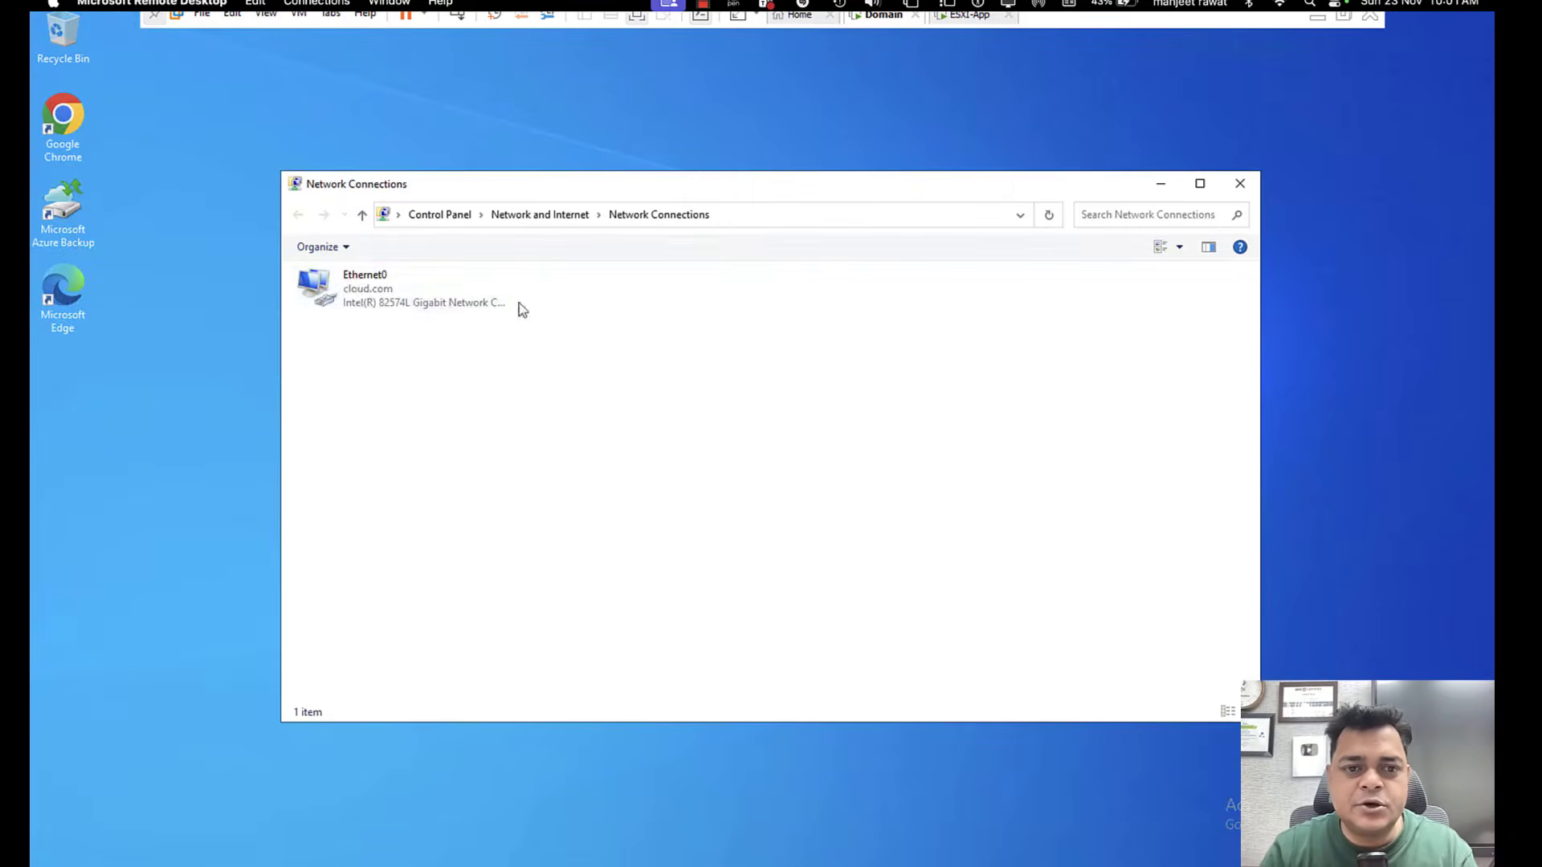
right_click(357, 296)
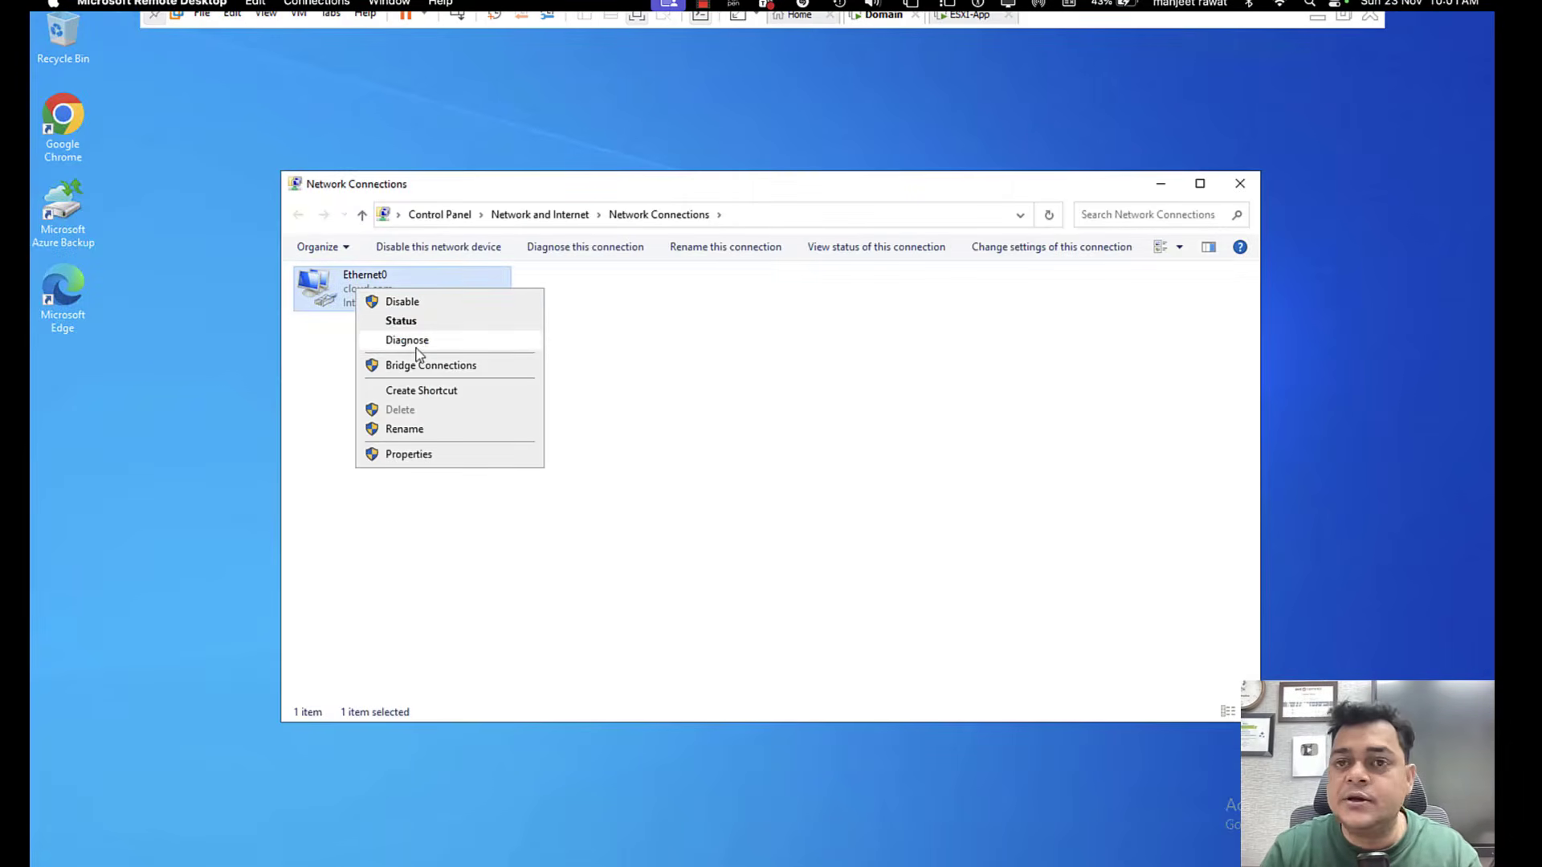
left_click(422, 322)
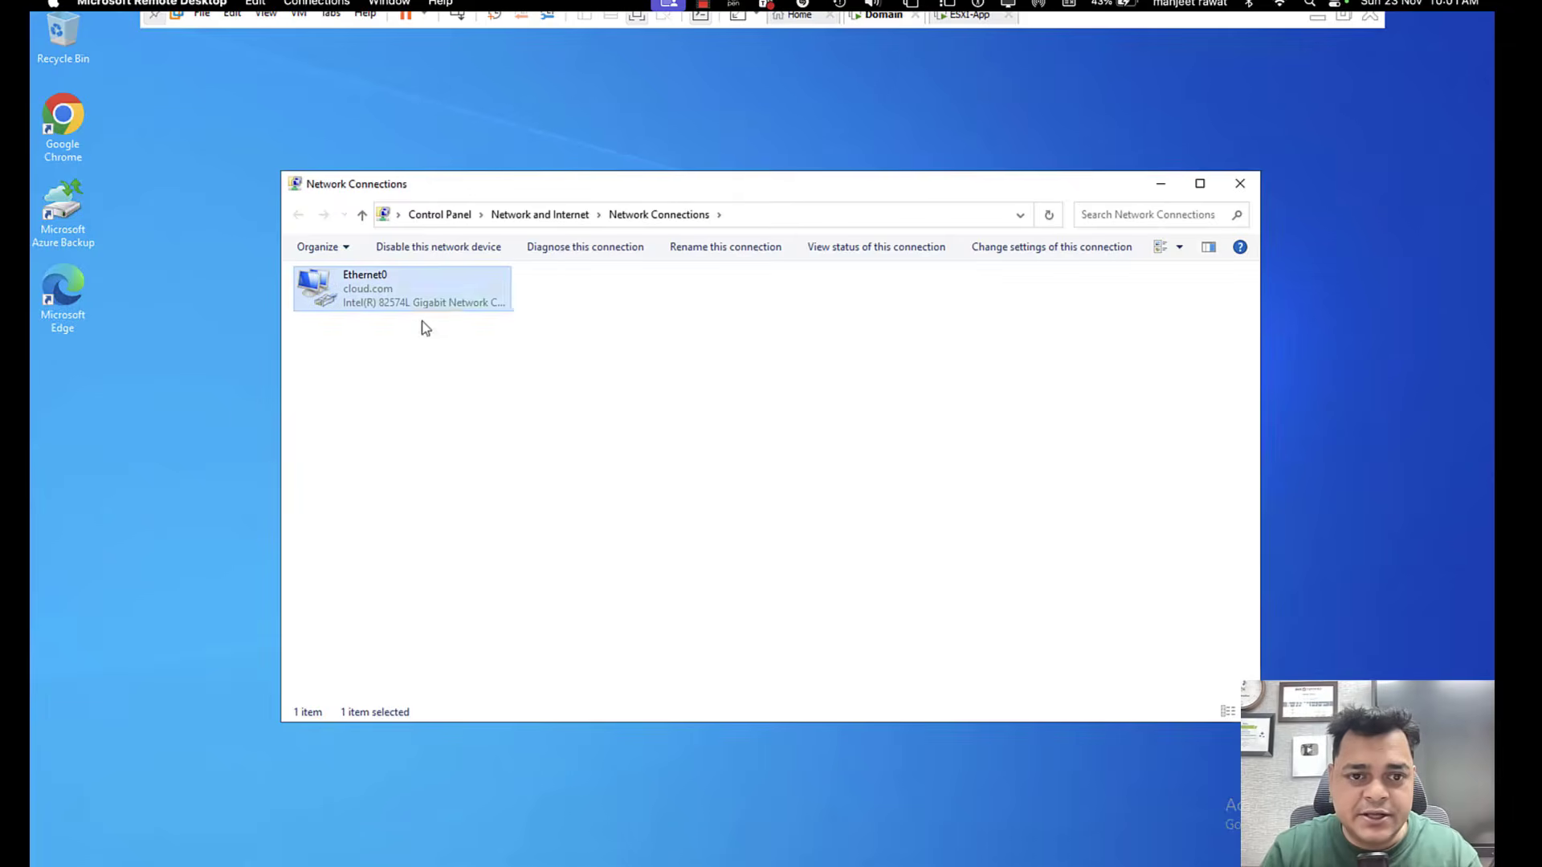
left_click(672, 439)
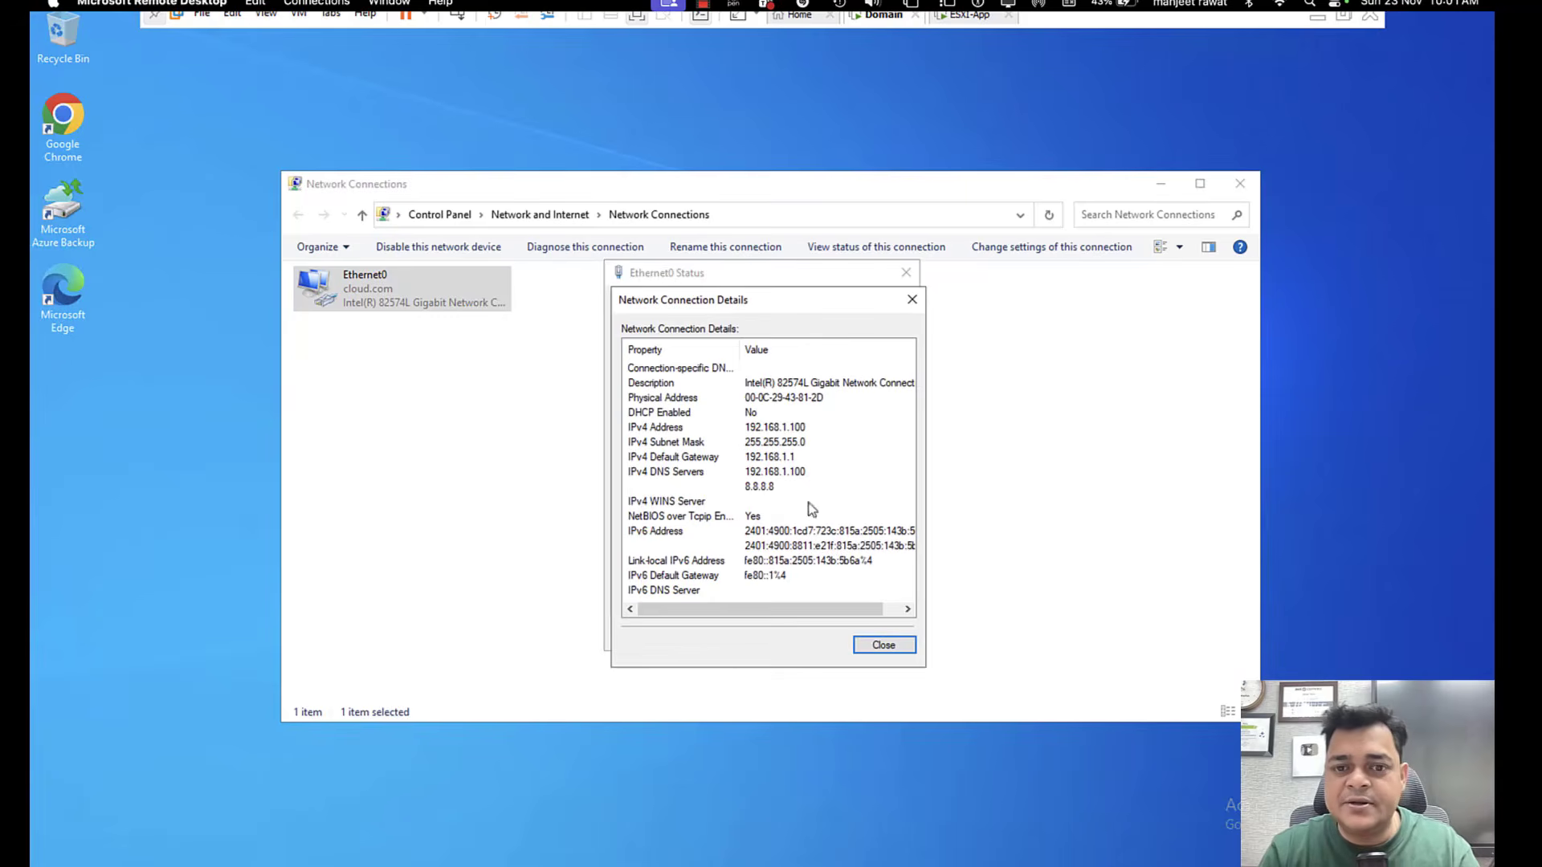
left_click(883, 646)
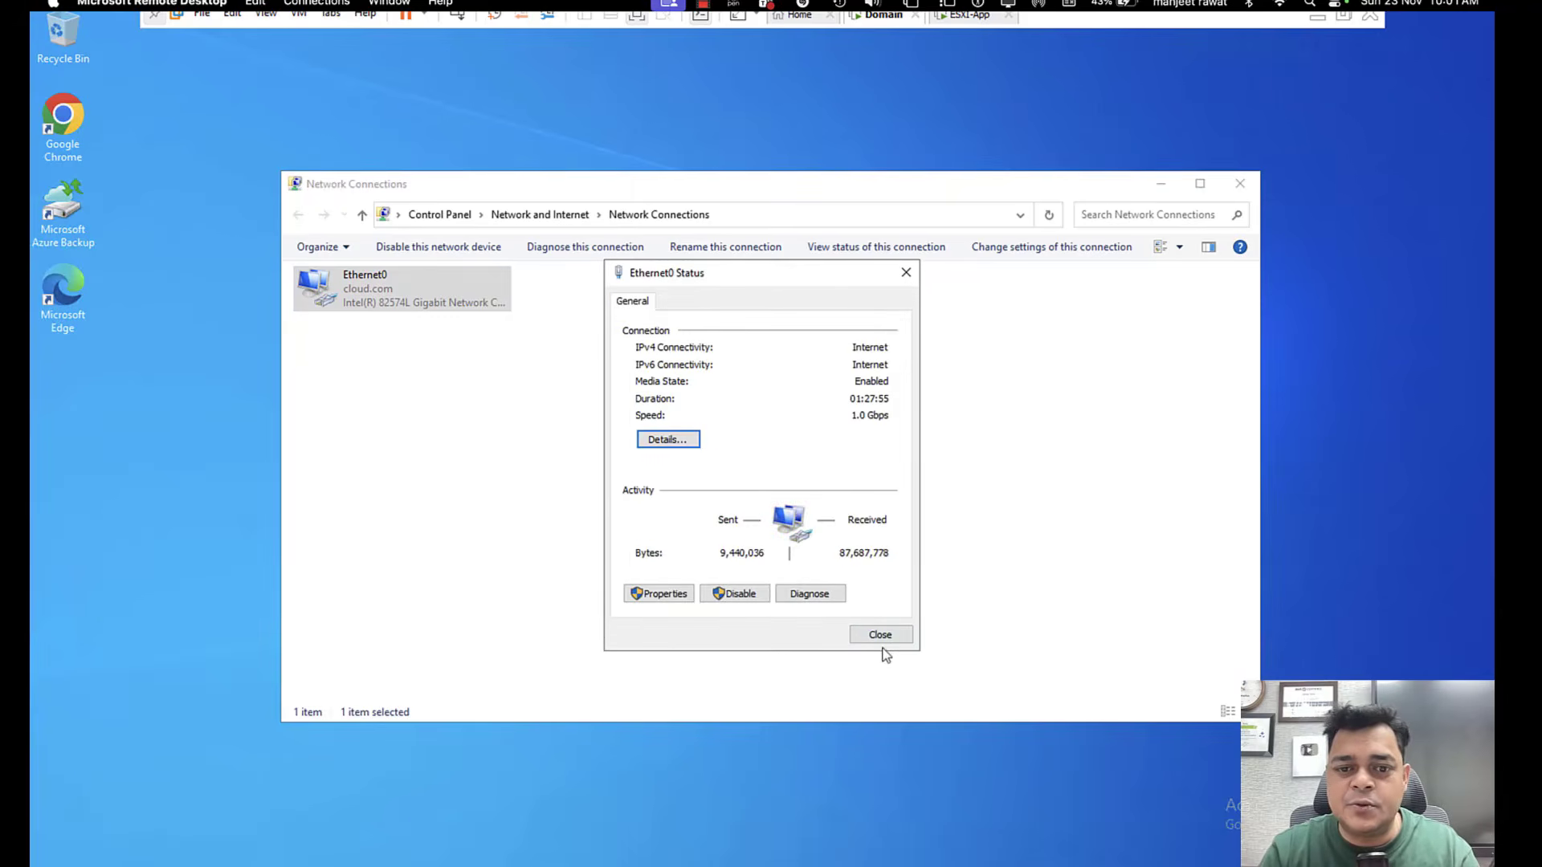
Check the IPv4 address, gateway and DNS settings in the Ethernet0 adapter's properties and close its status window.
left_click(663, 595)
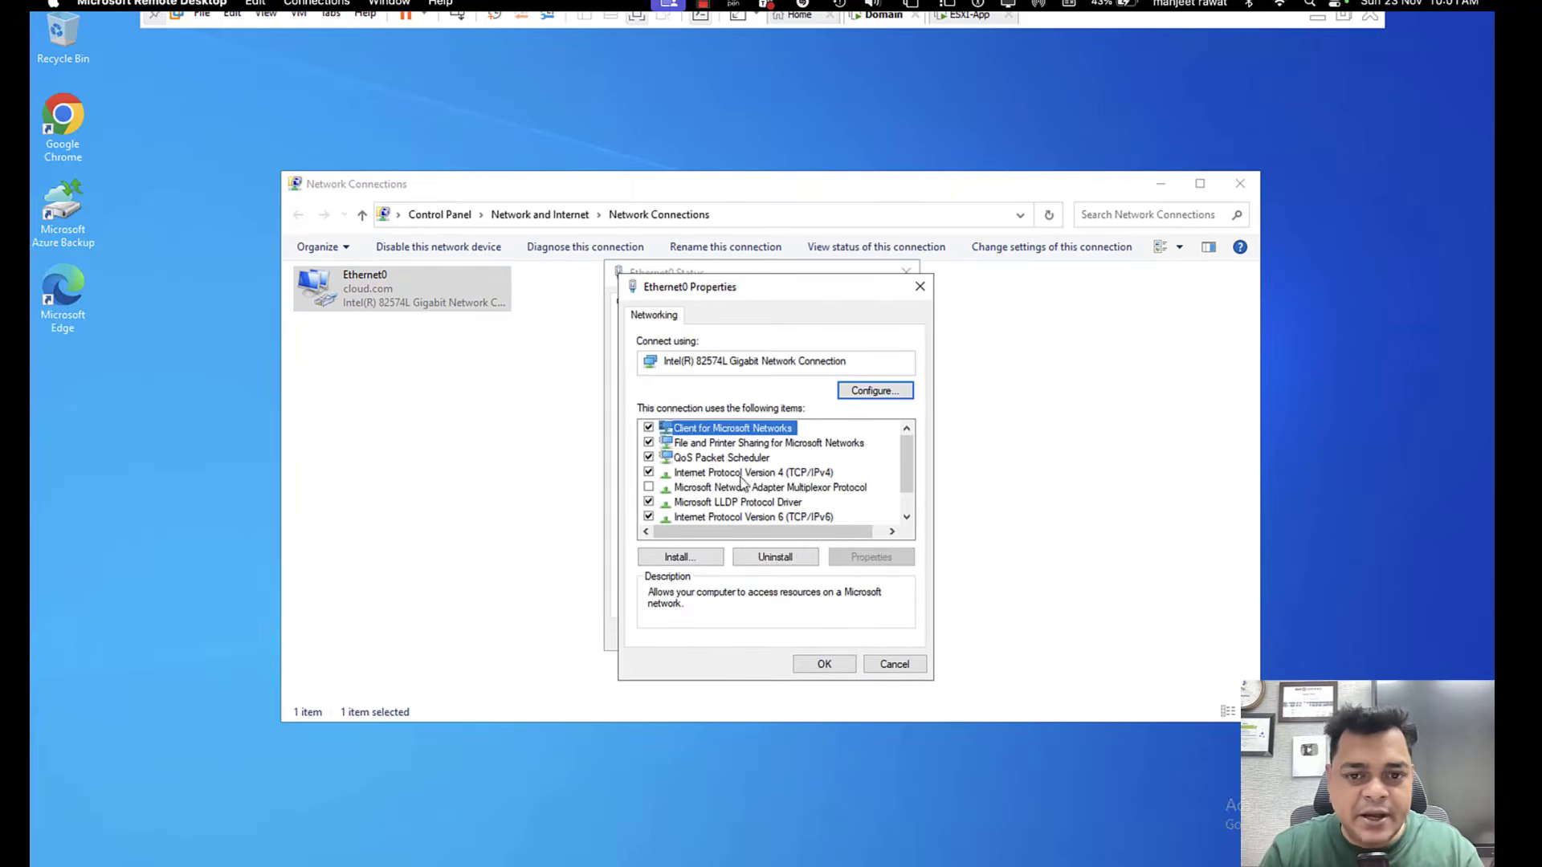
double_click(787, 475)
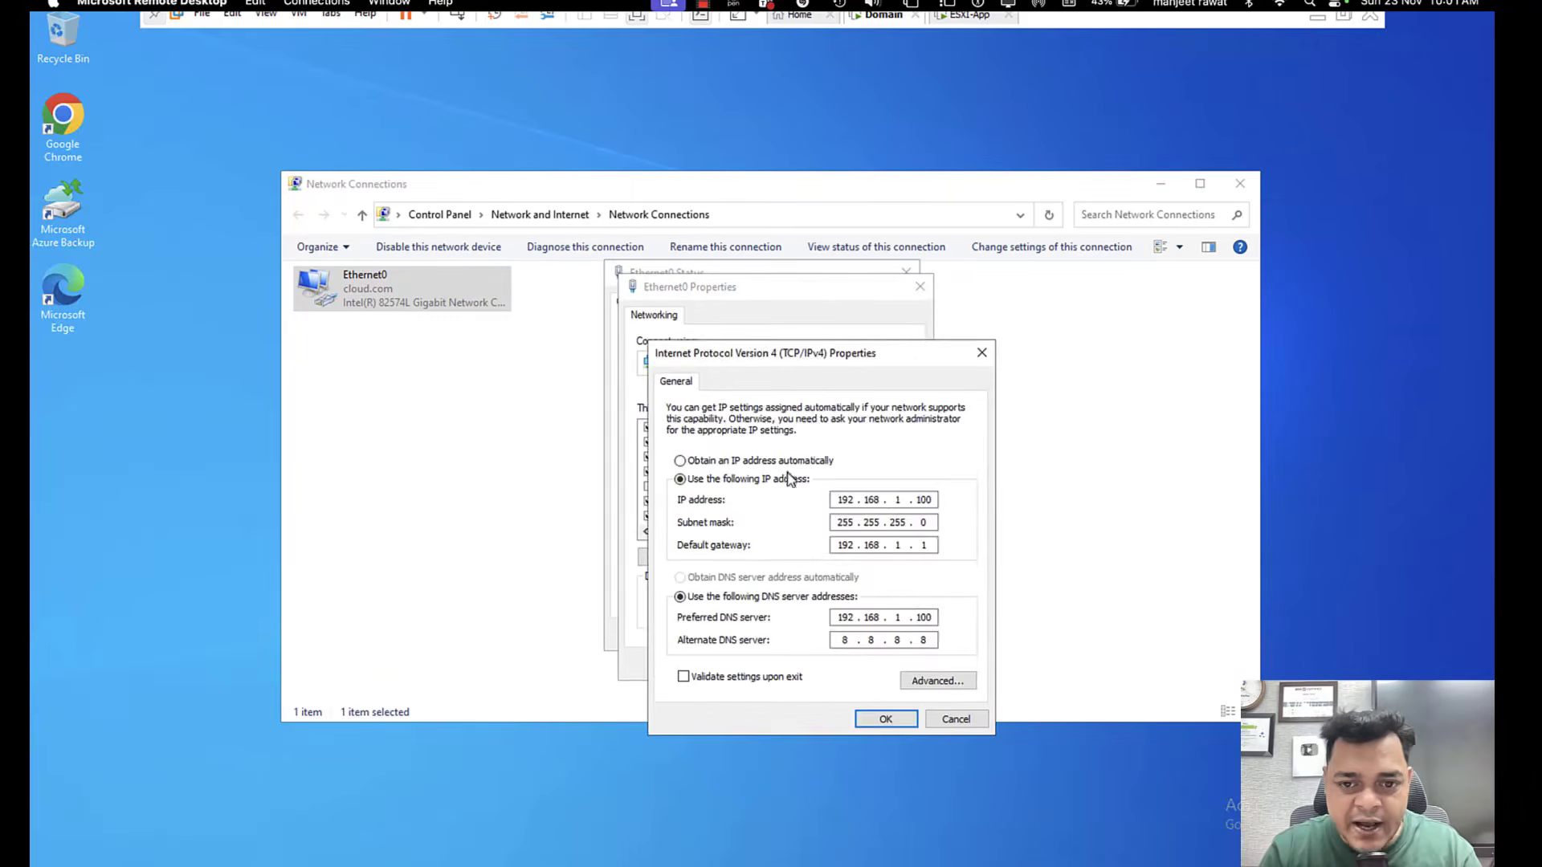
left_click(886, 719)
left_click(809, 666)
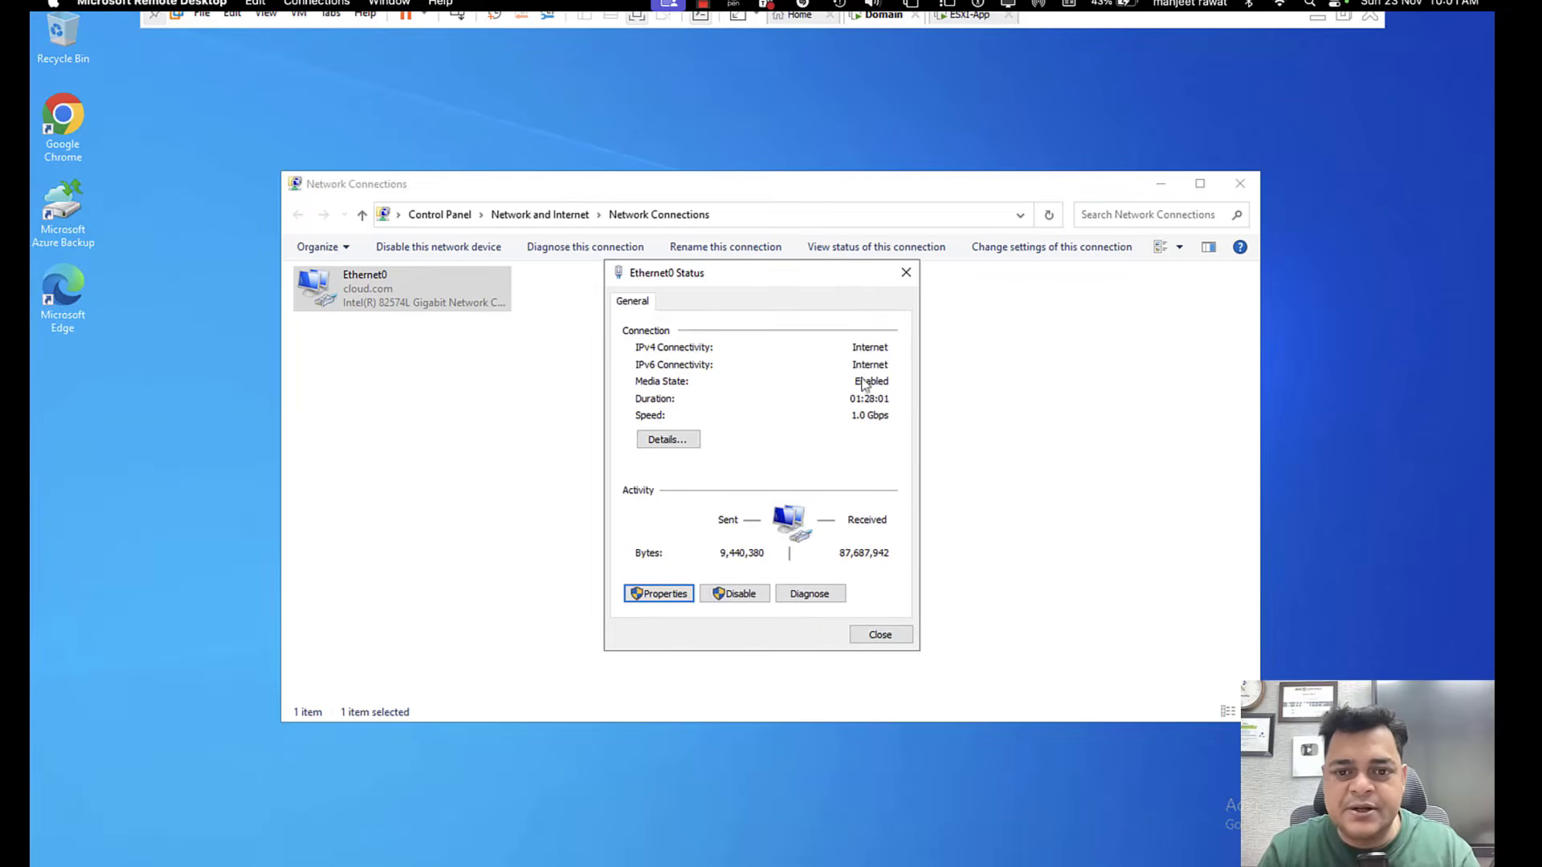
left_click(879, 634)
Switch to the ESXI-App virtual machine and sign in to its System Customization console as root with the account password.
left_click(974, 16)
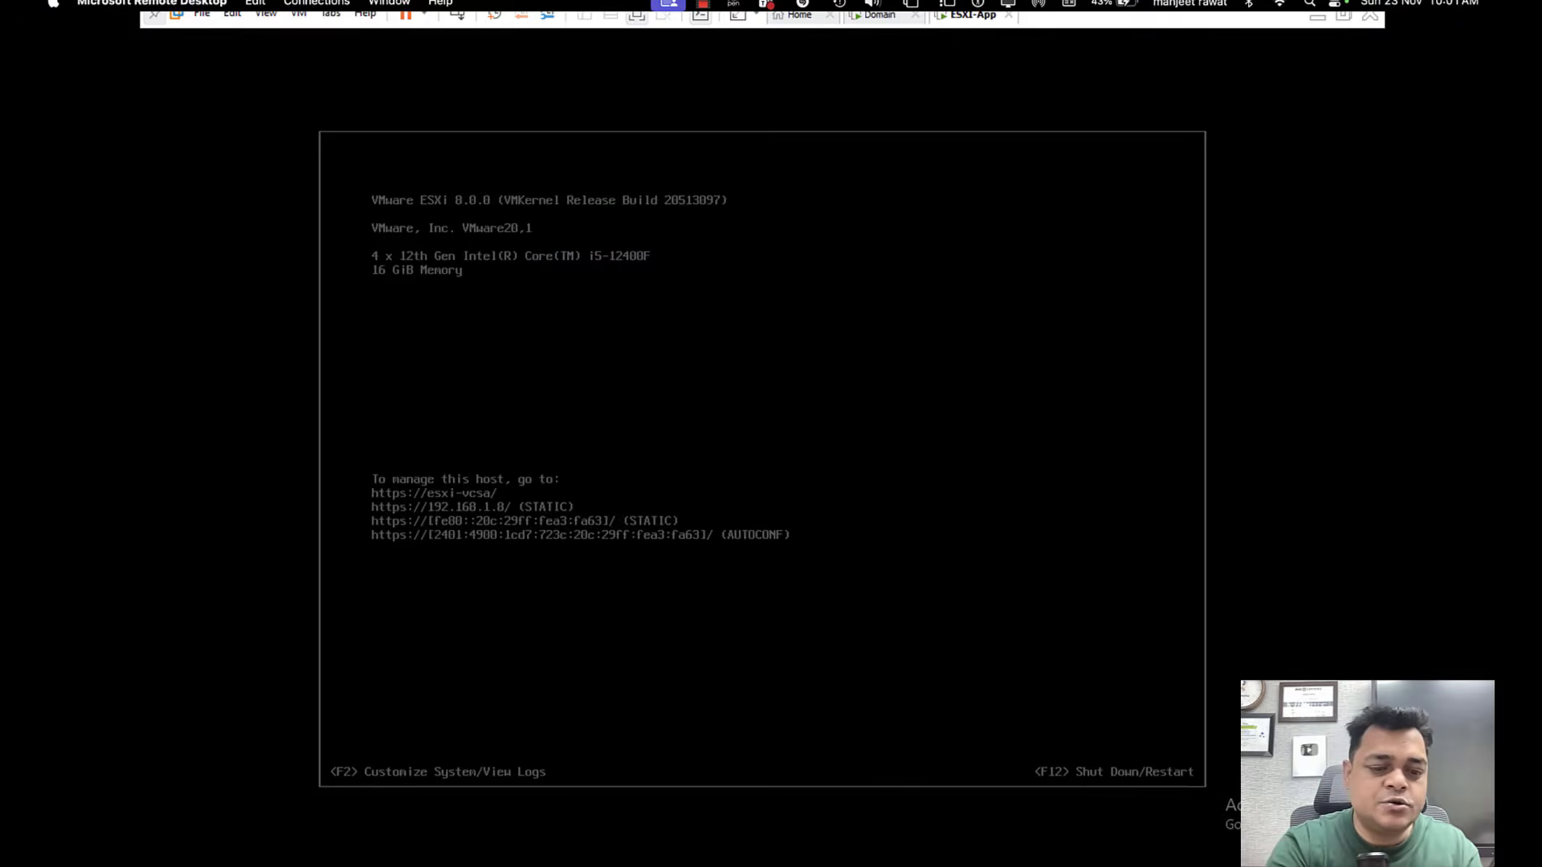
key("F2")
key("Tab")
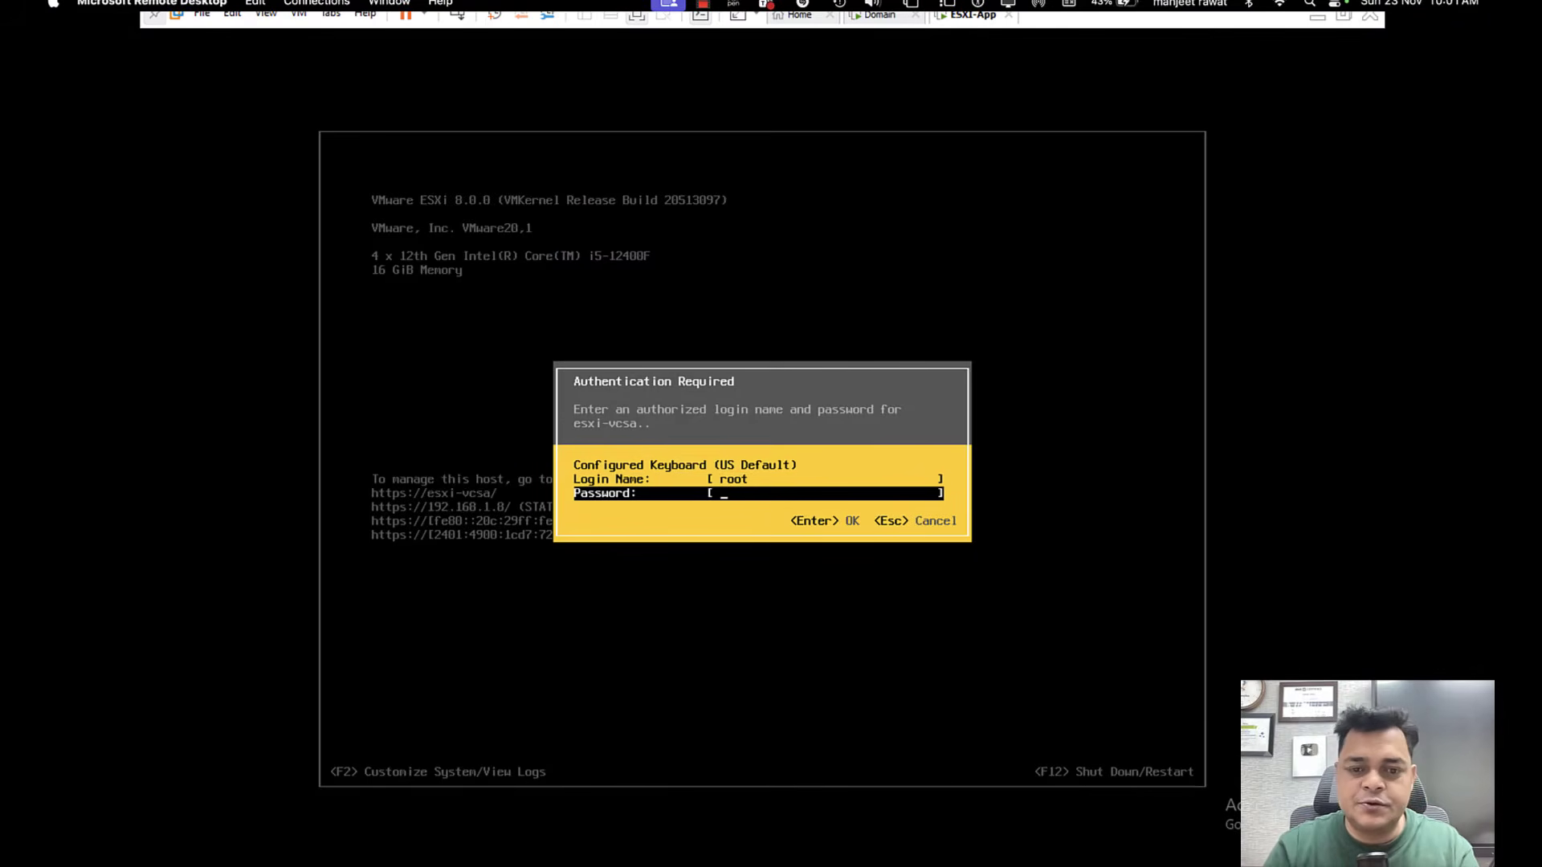
type("*****")
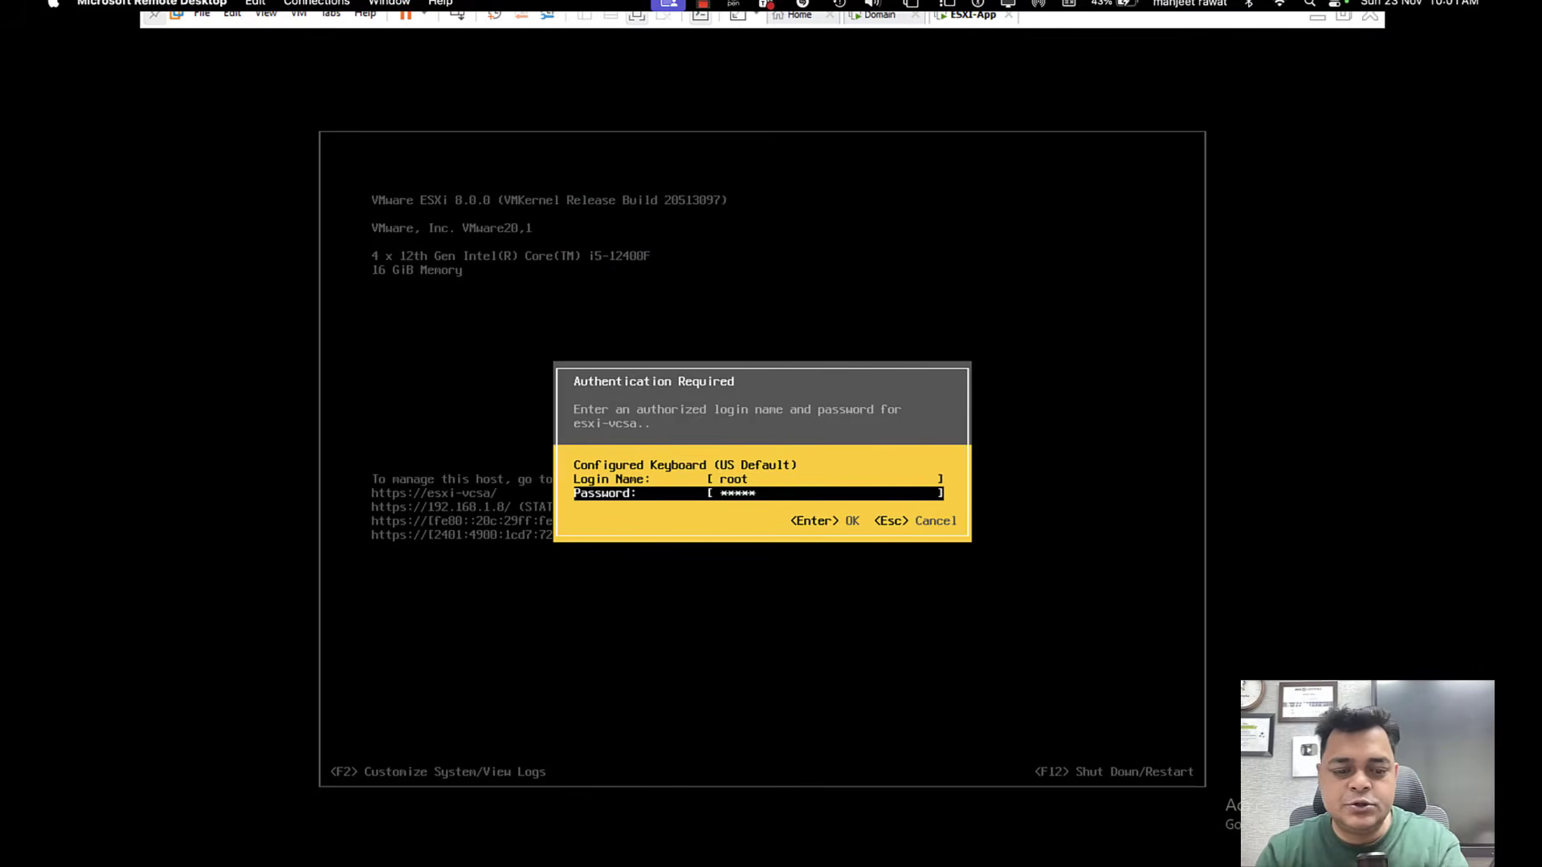
type("*****")
key("Return")
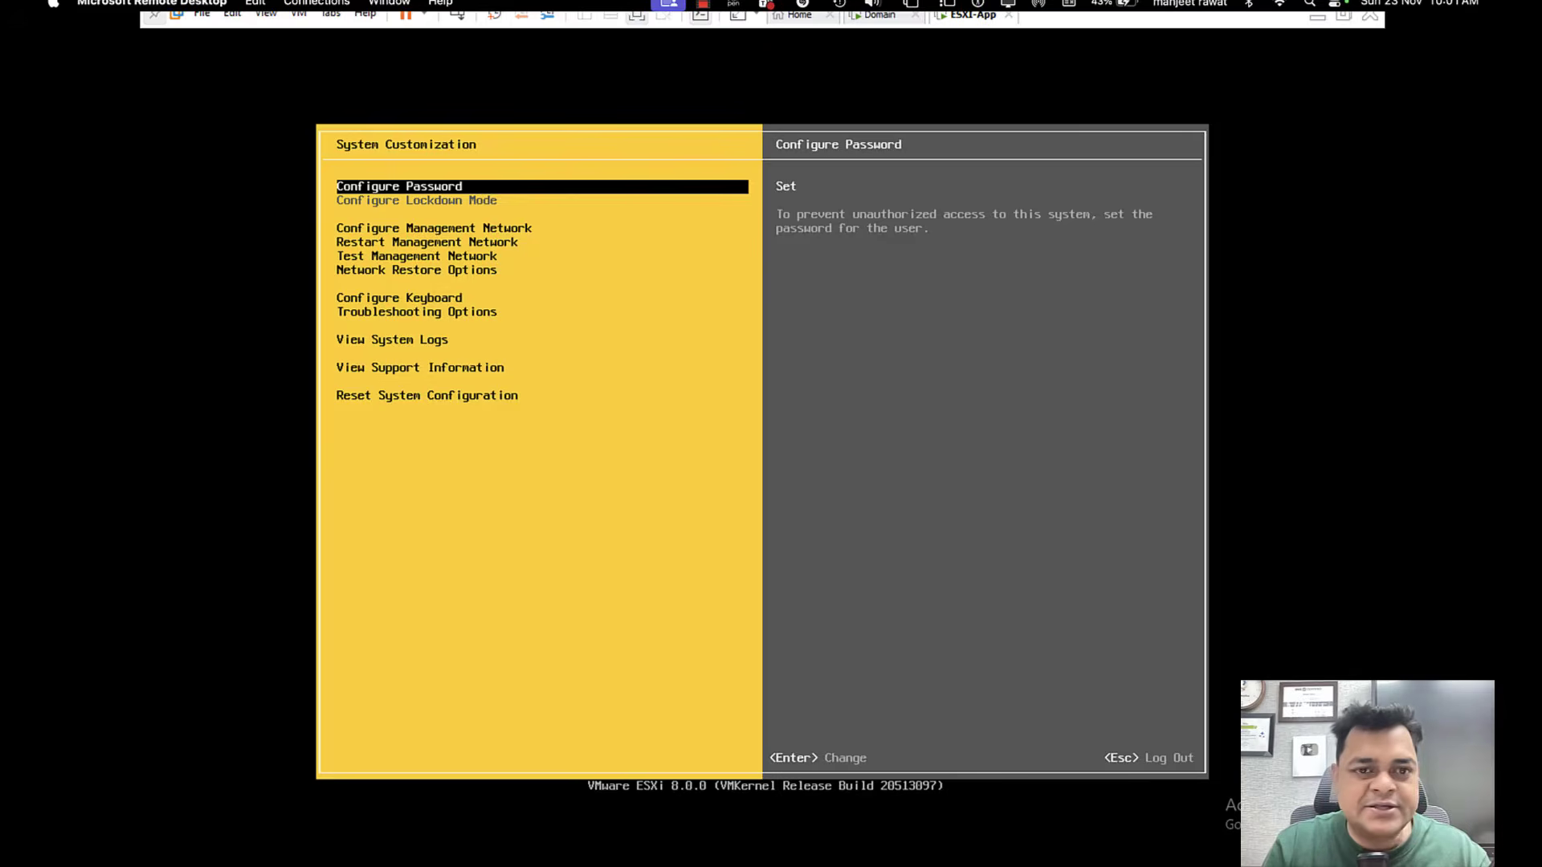
Review the static address, subnet mask and default gateway in the management network's IPv4 Configuration.
key("Down")
key("Return")
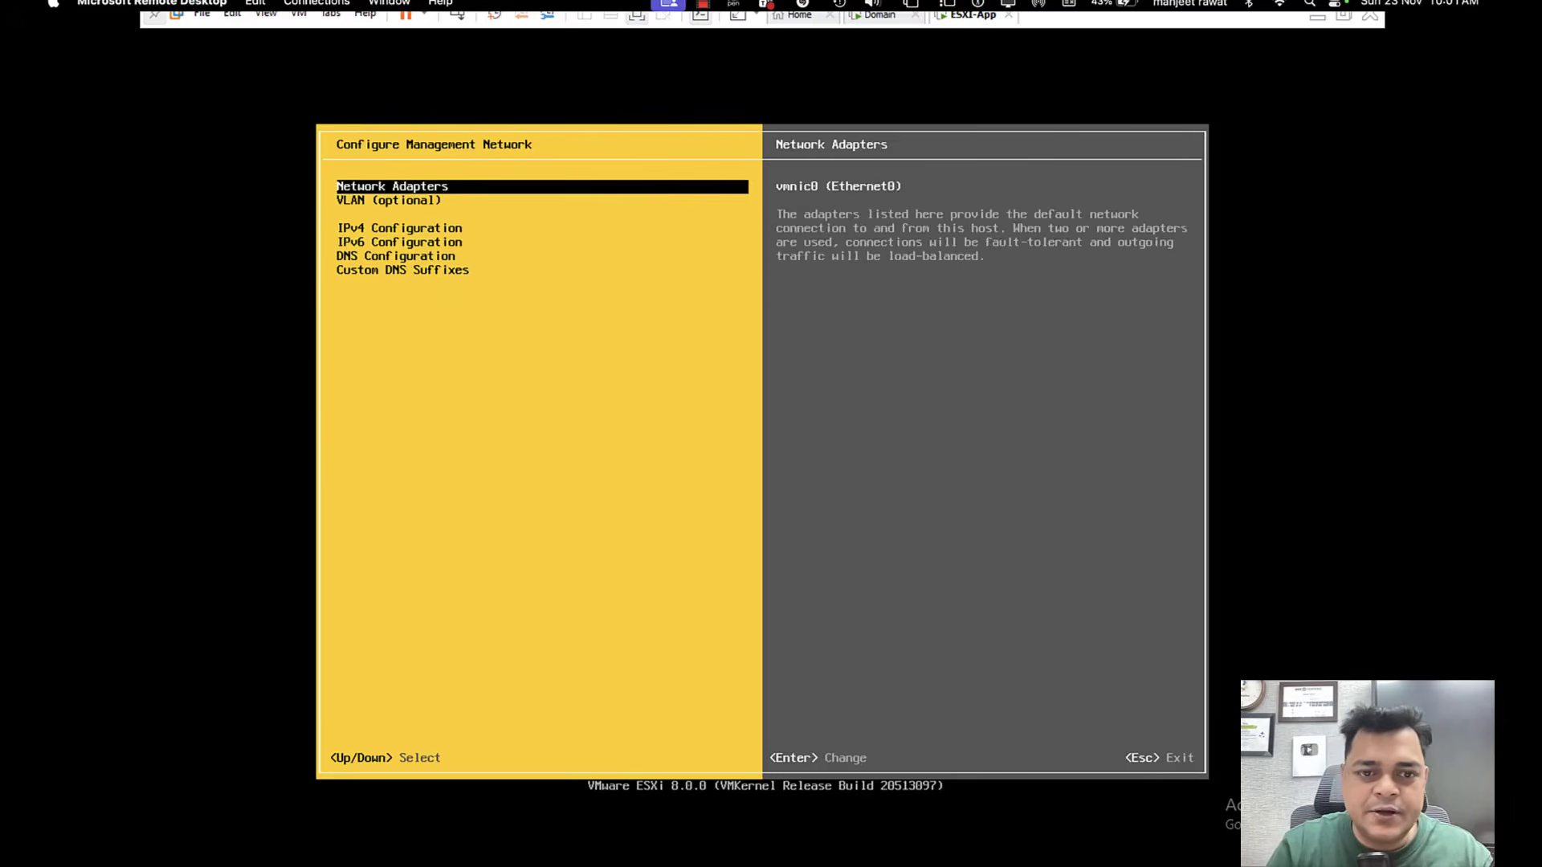
key("Down")
key("Down")
key("Return")
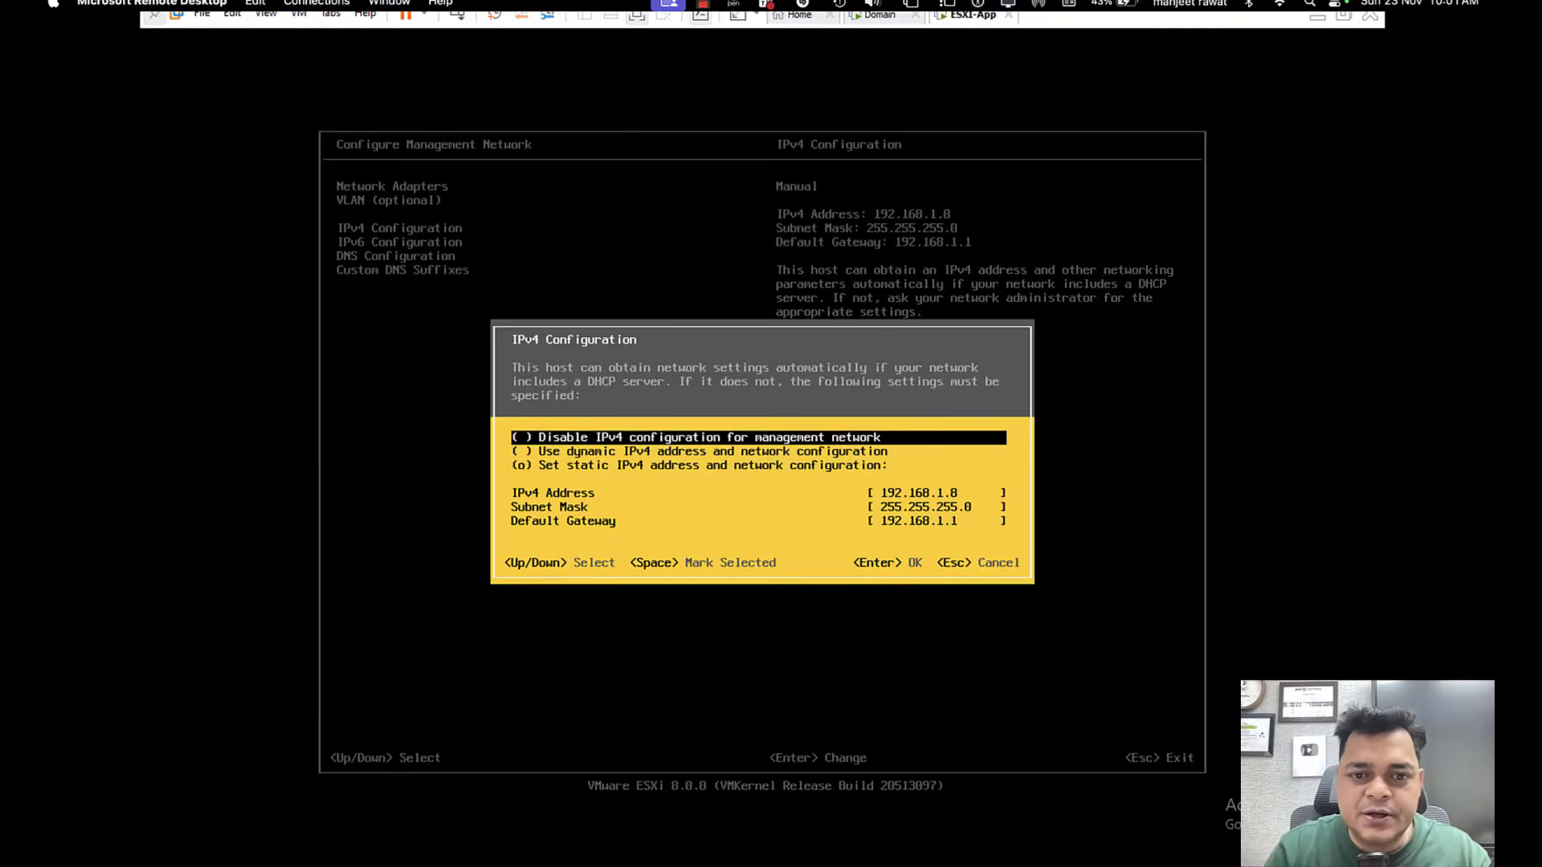
key("Down")
key("Down")
key("Down")
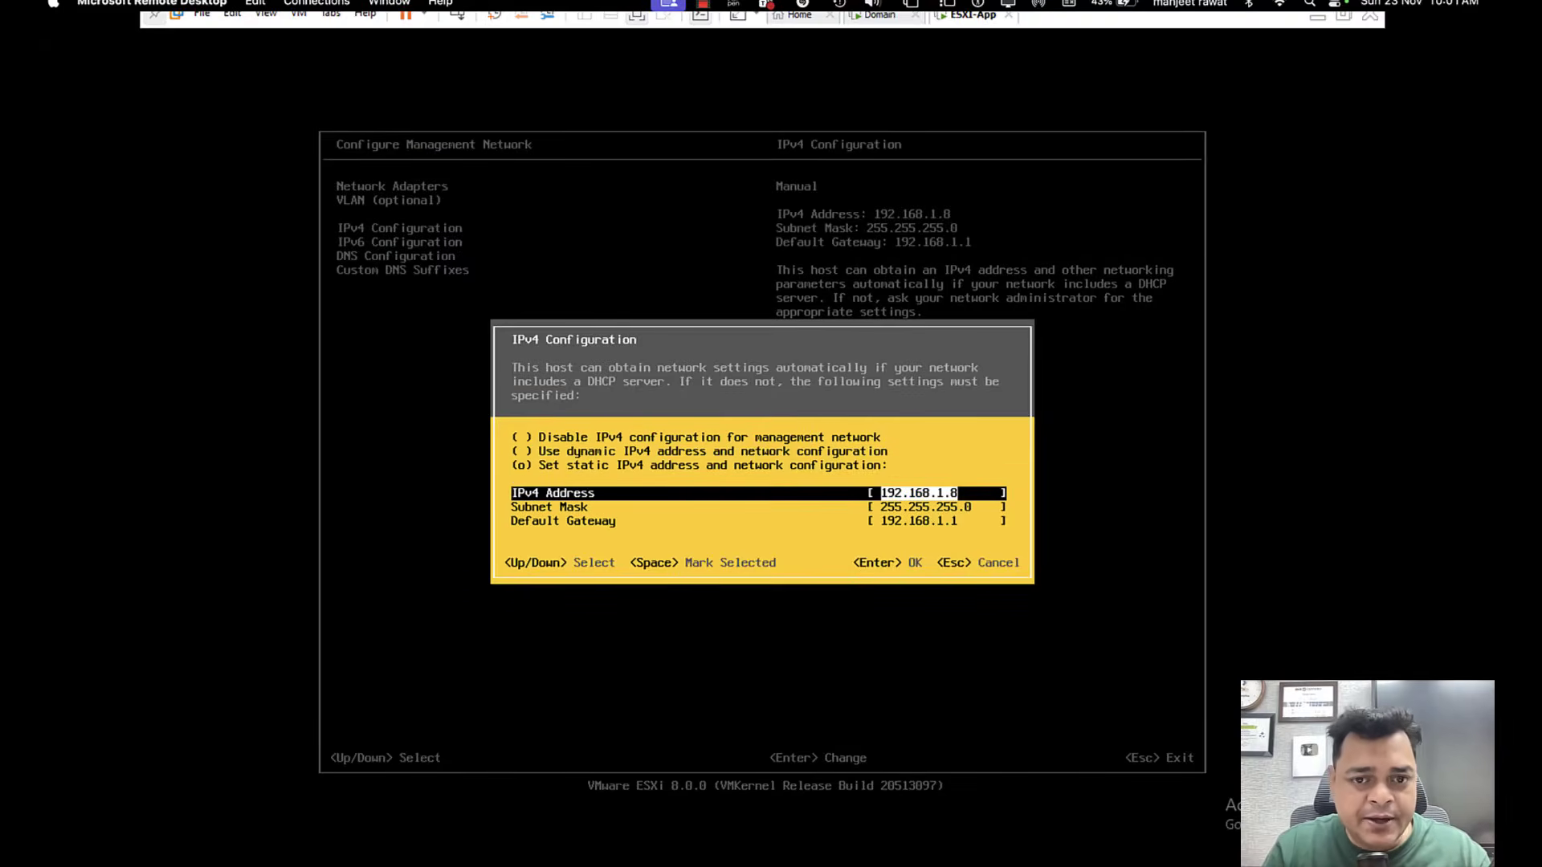
key("Down")
key("Down")
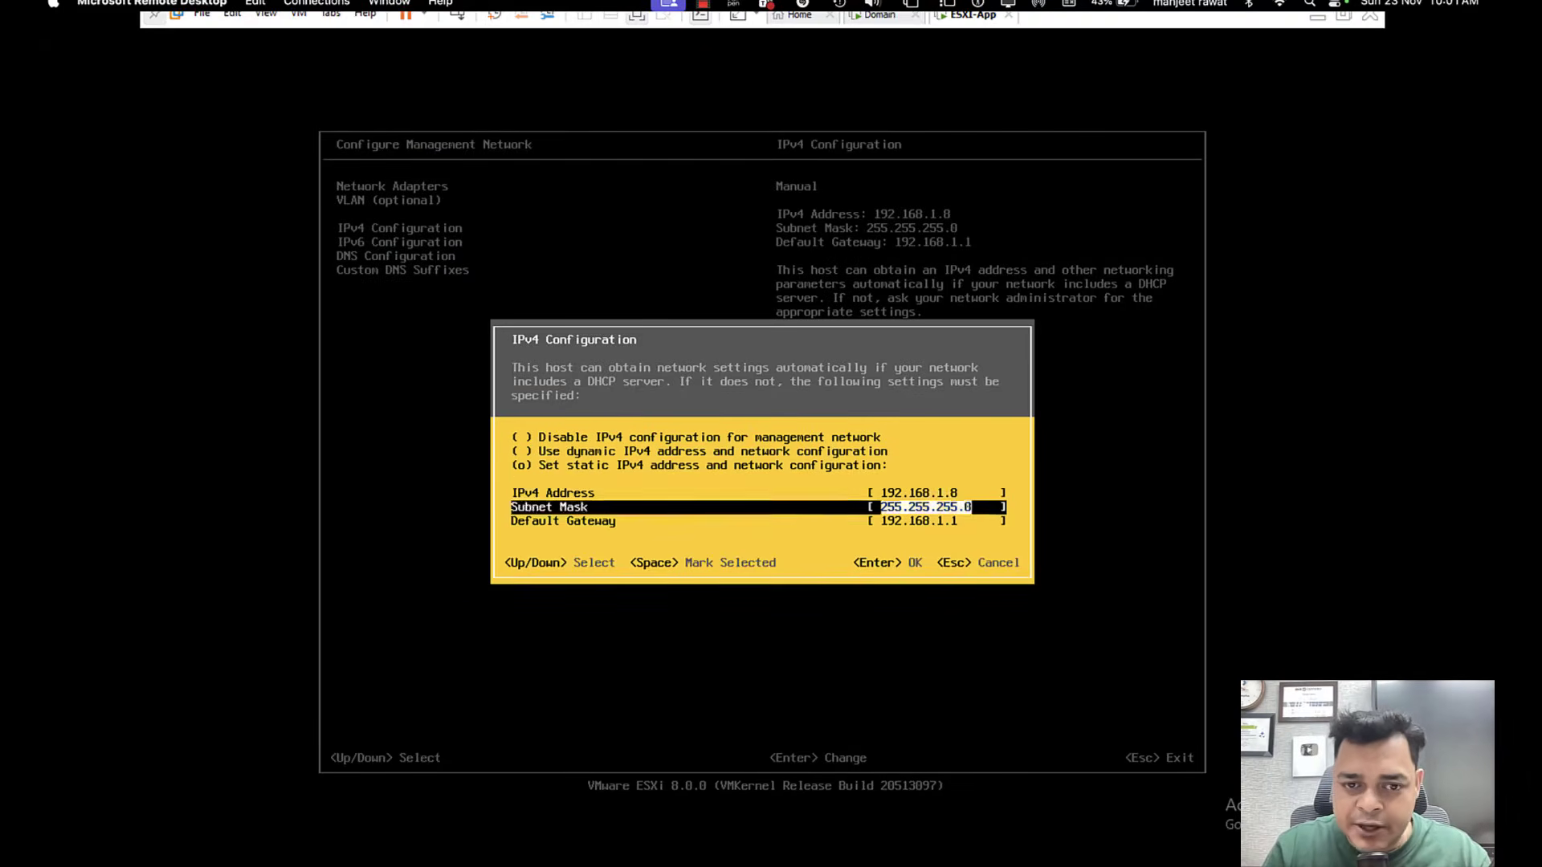
key("Return")
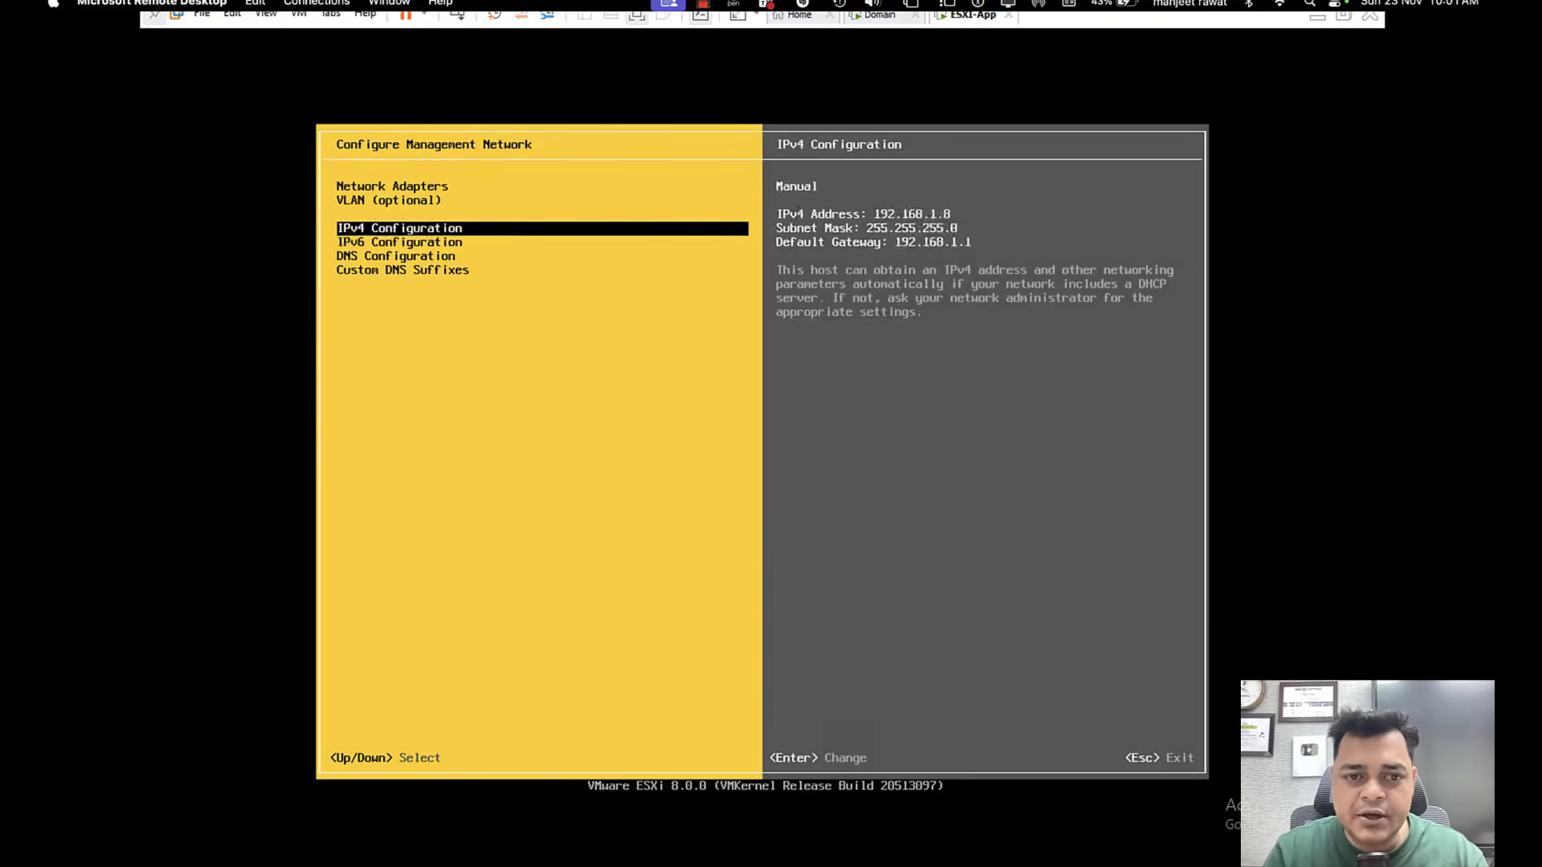
Review the DNS server addresses and hostname in the management network's DNS Configuration.
key("Down")
key("Down")
key("Return")
key("Down")
key("Down")
key("Down")
key("Down")
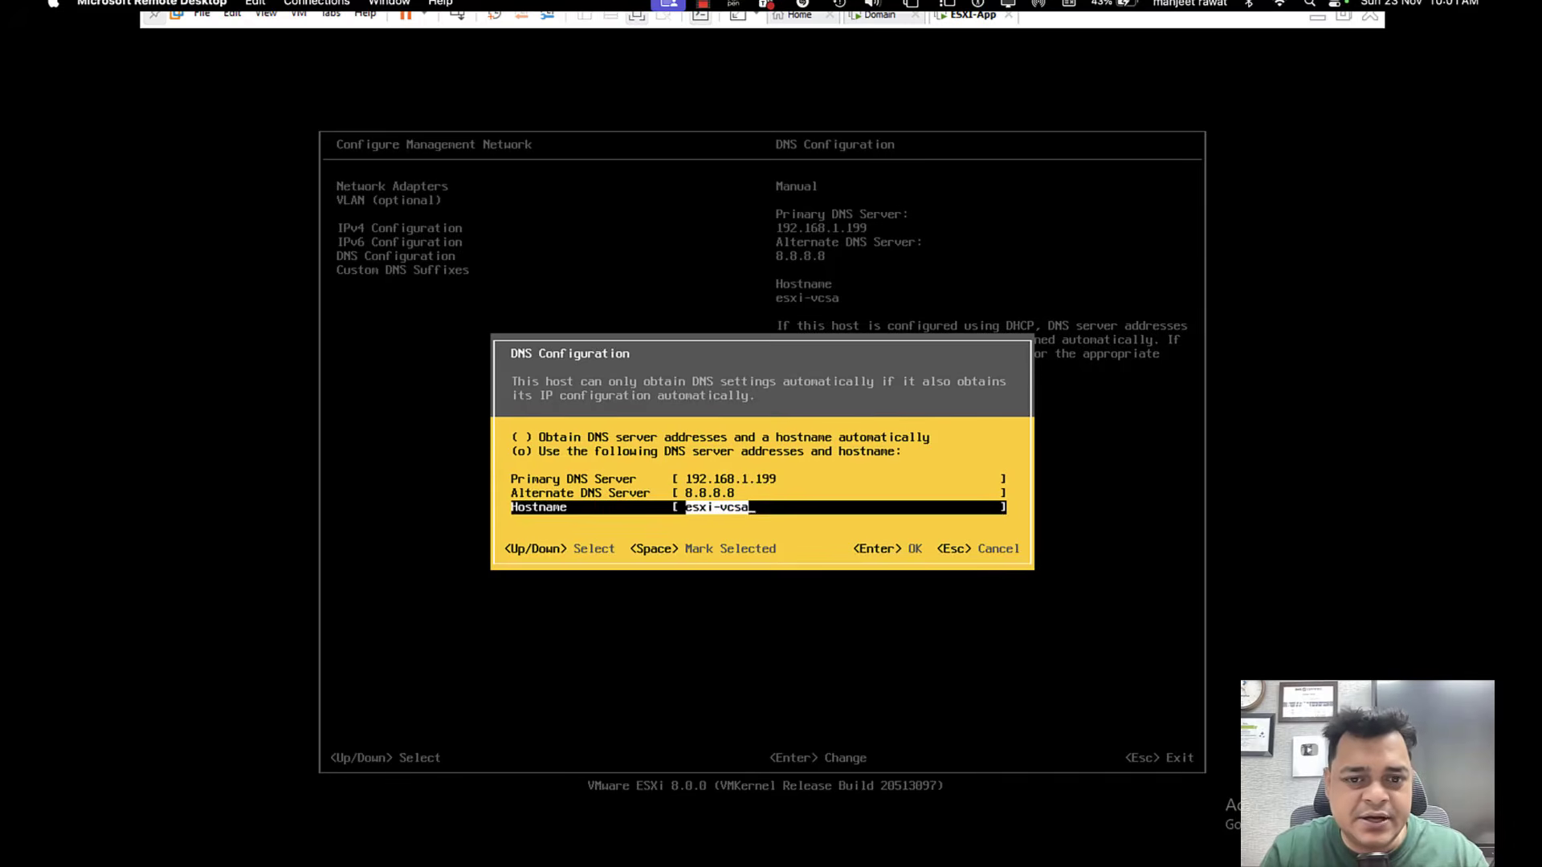
key("Return")
key("Return")
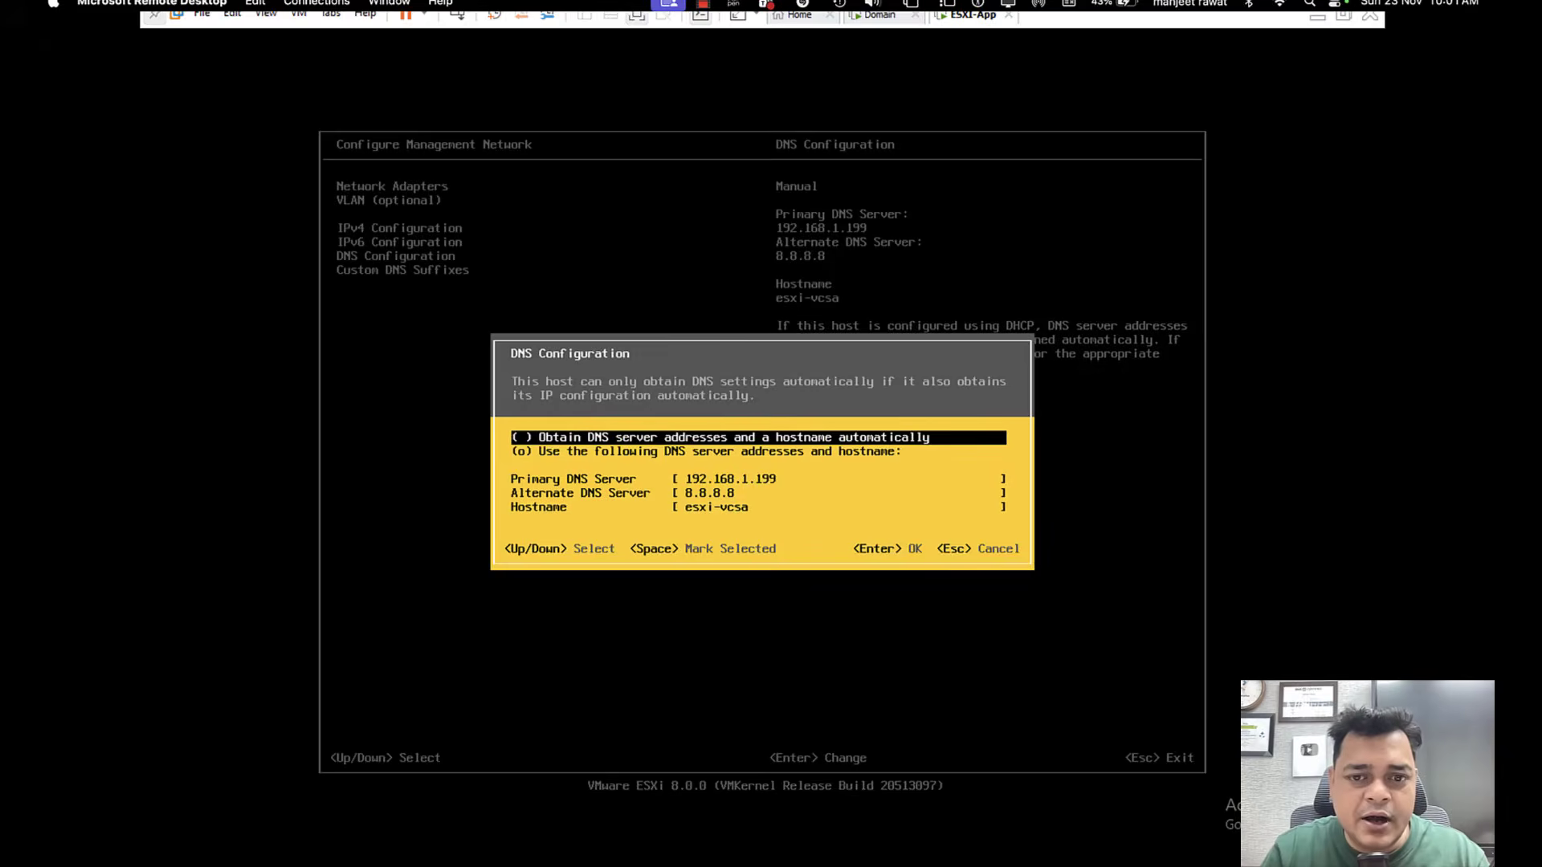
Set the primary DNS server in the DNS Configuration to 192.168.1.100.
key("Down")
key("Down")
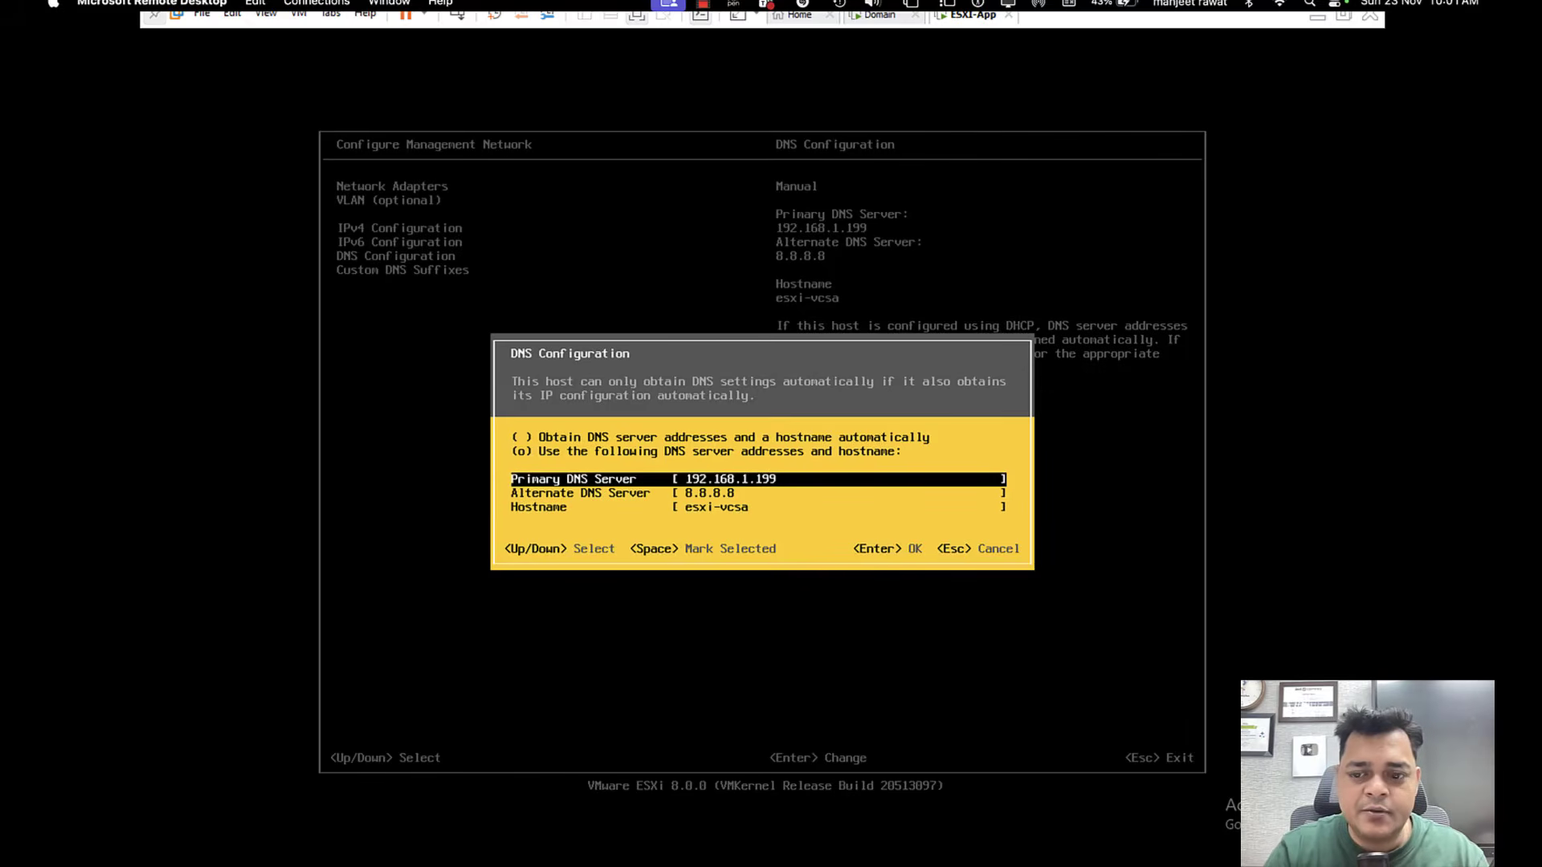
key("BackSpace")
key("BackSpace")
type("00")
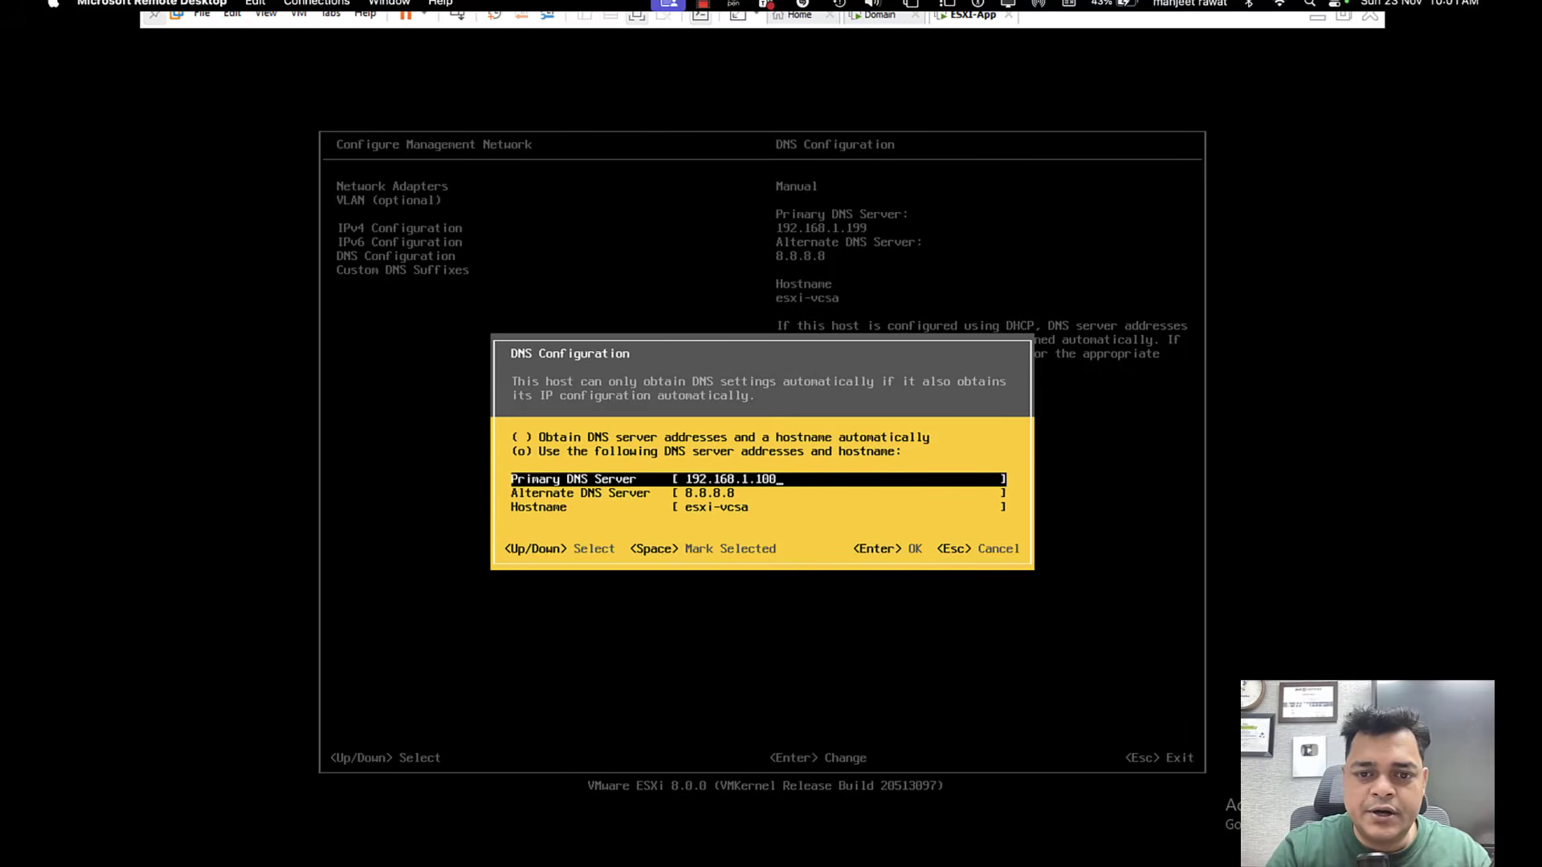
key("Down")
key("Down")
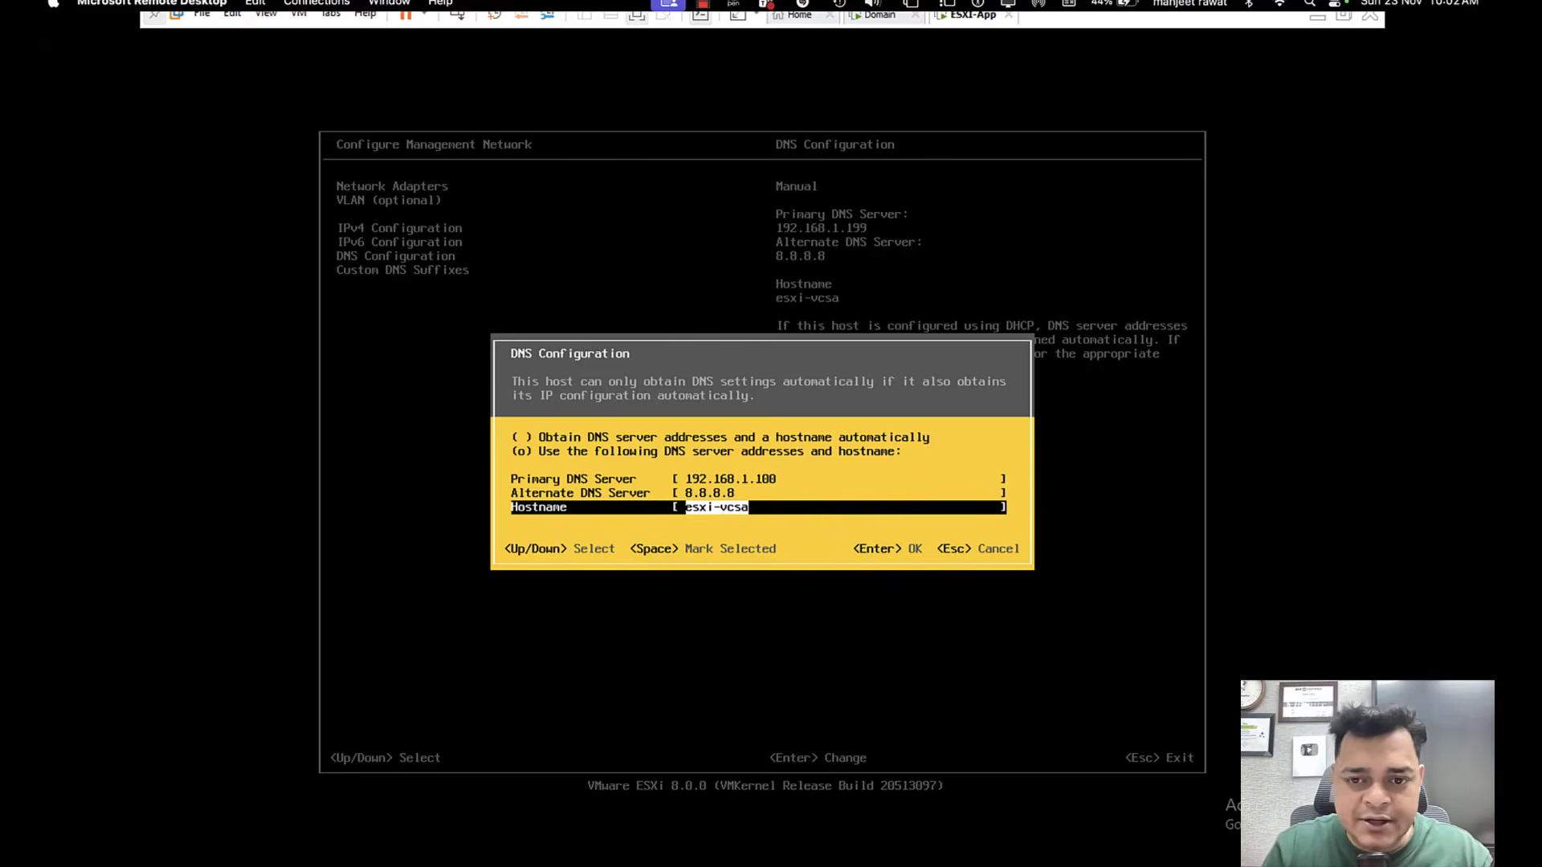
key("Return")
Set the custom DNS suffix to cloud.com and apply the changes with a restart of the management network.
key("Down")
key("Return")
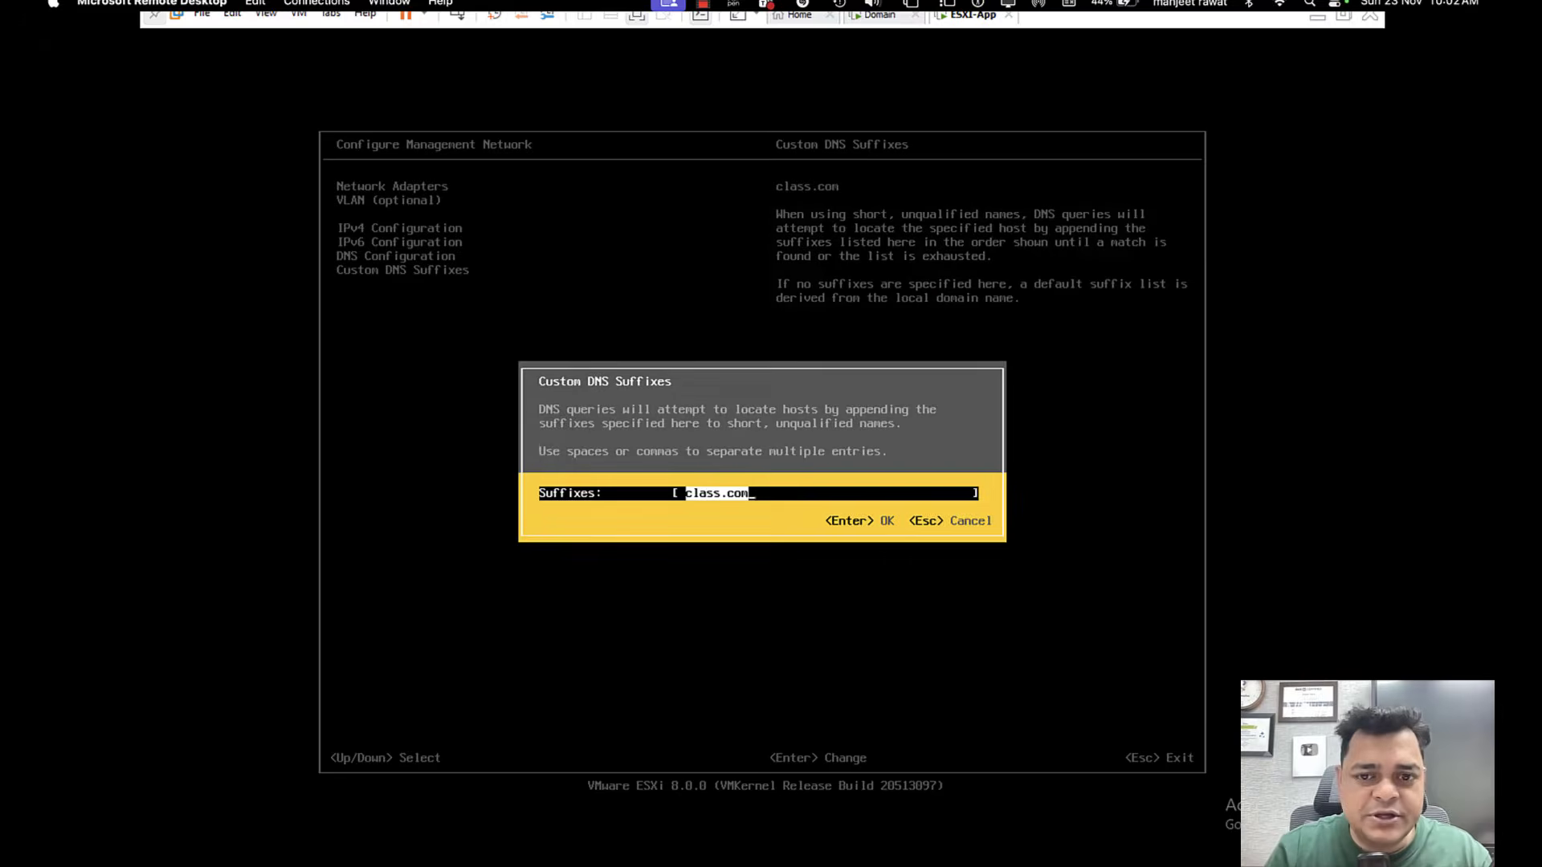
type("cloud.com")
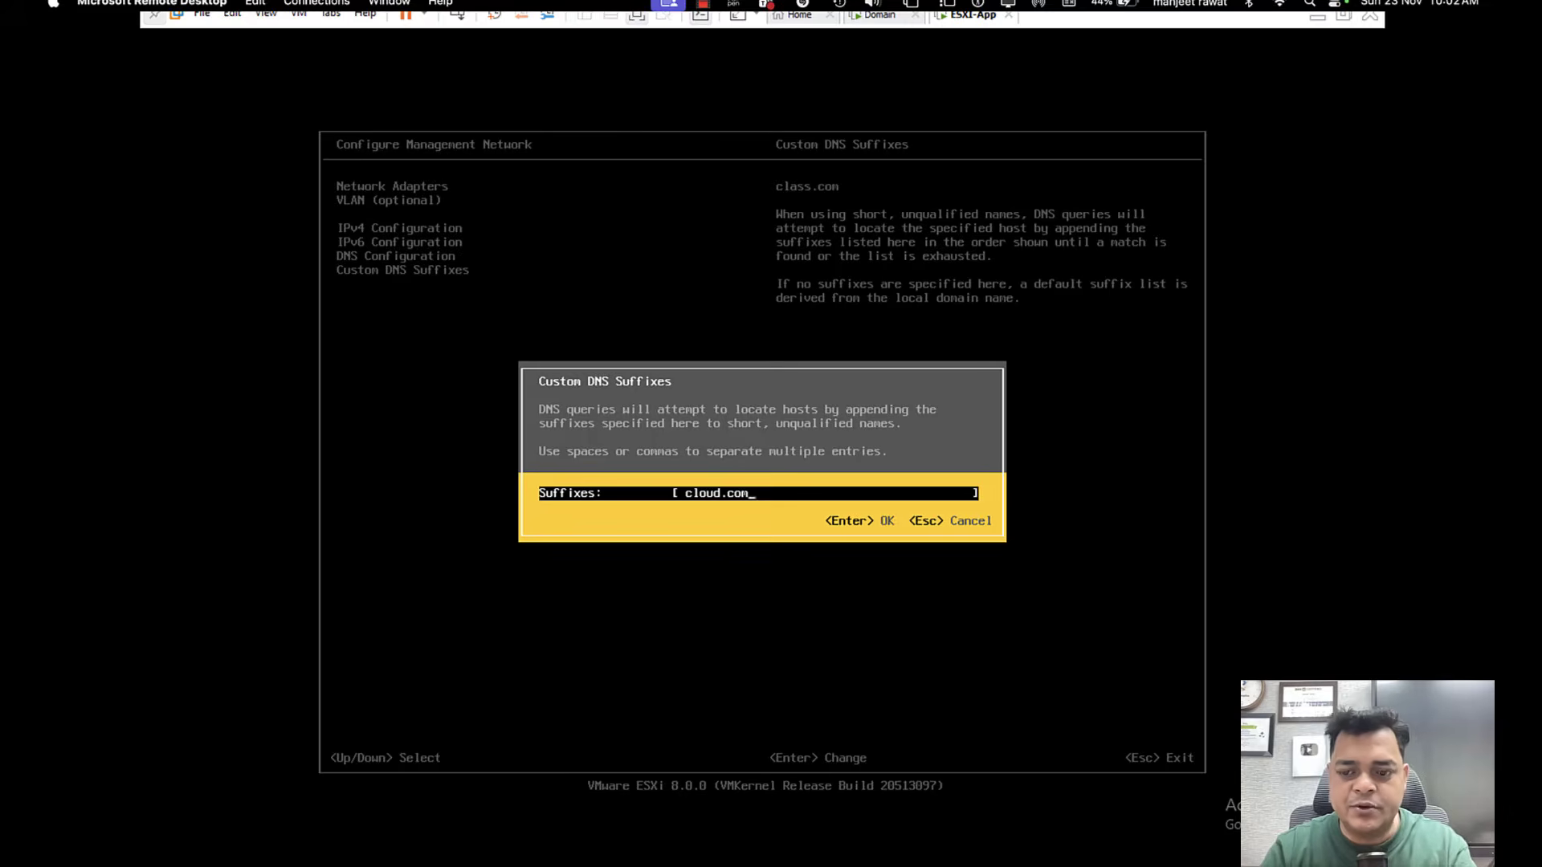
key("Return")
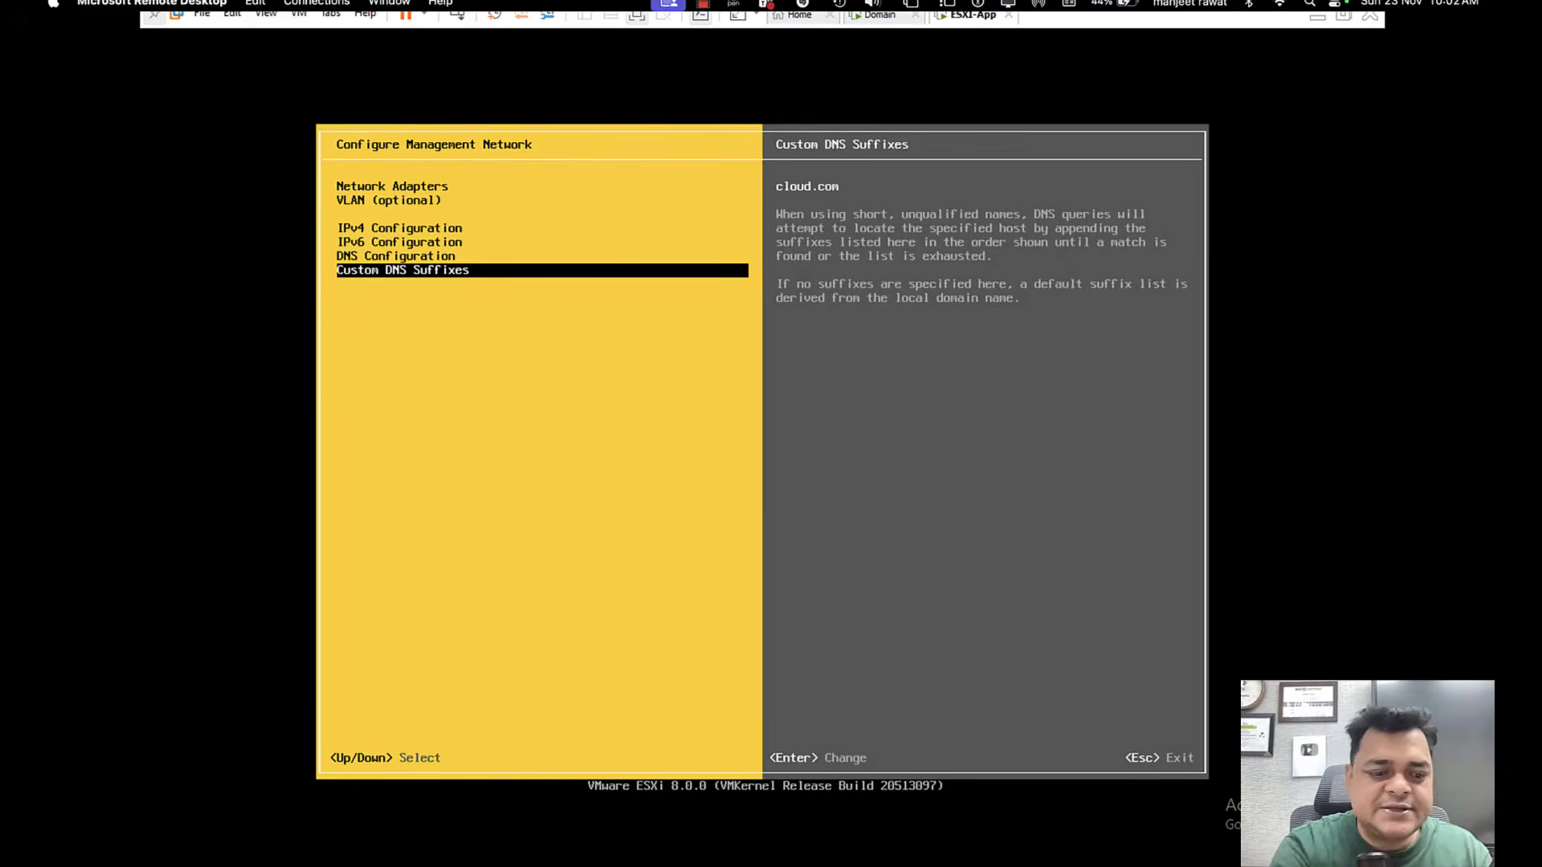
key("Escape")
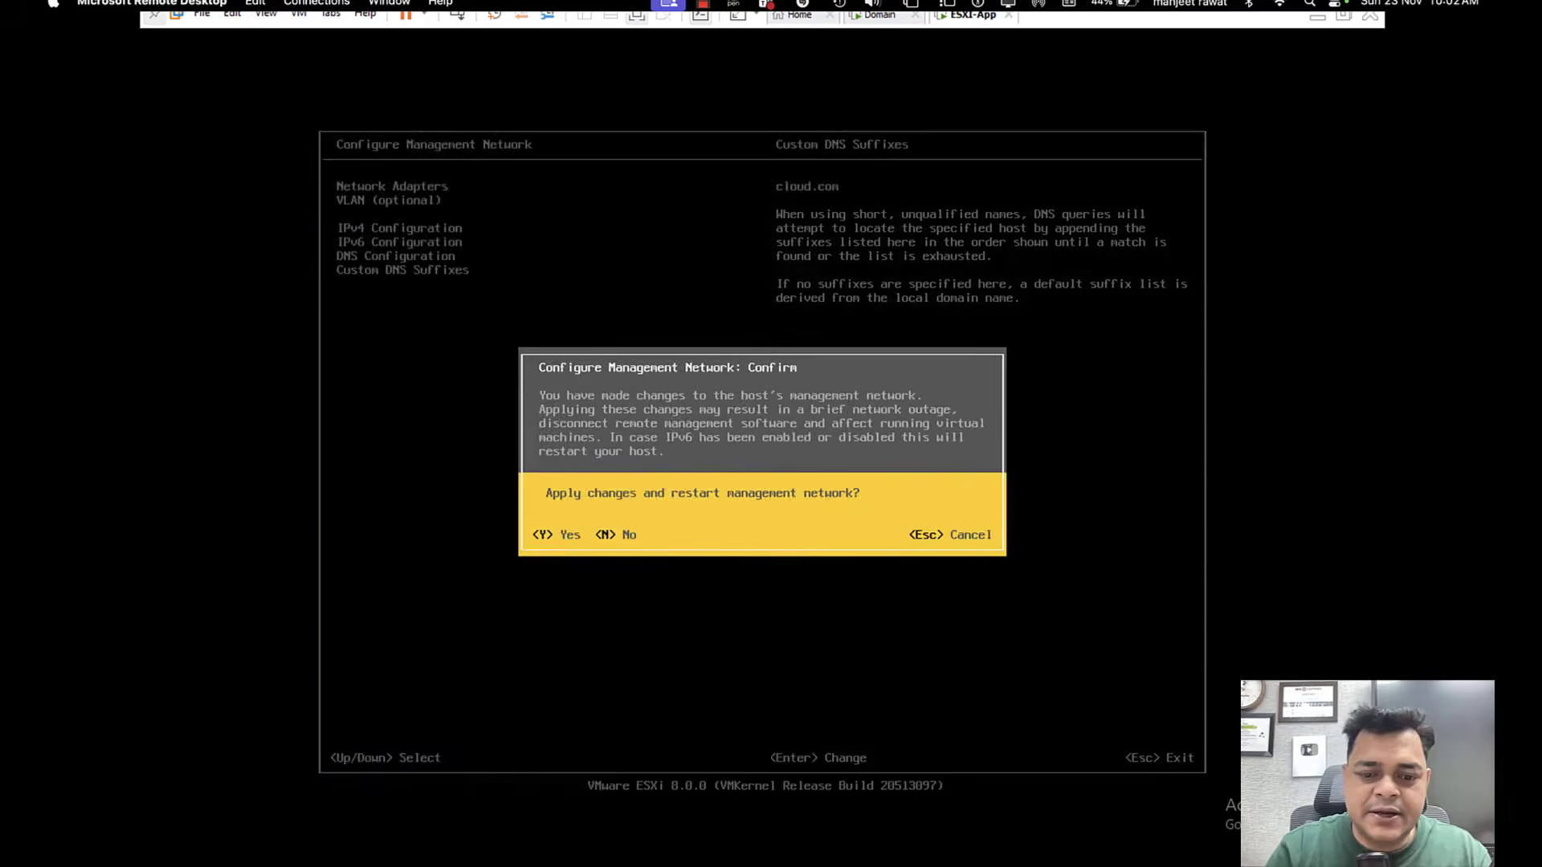
key("y")
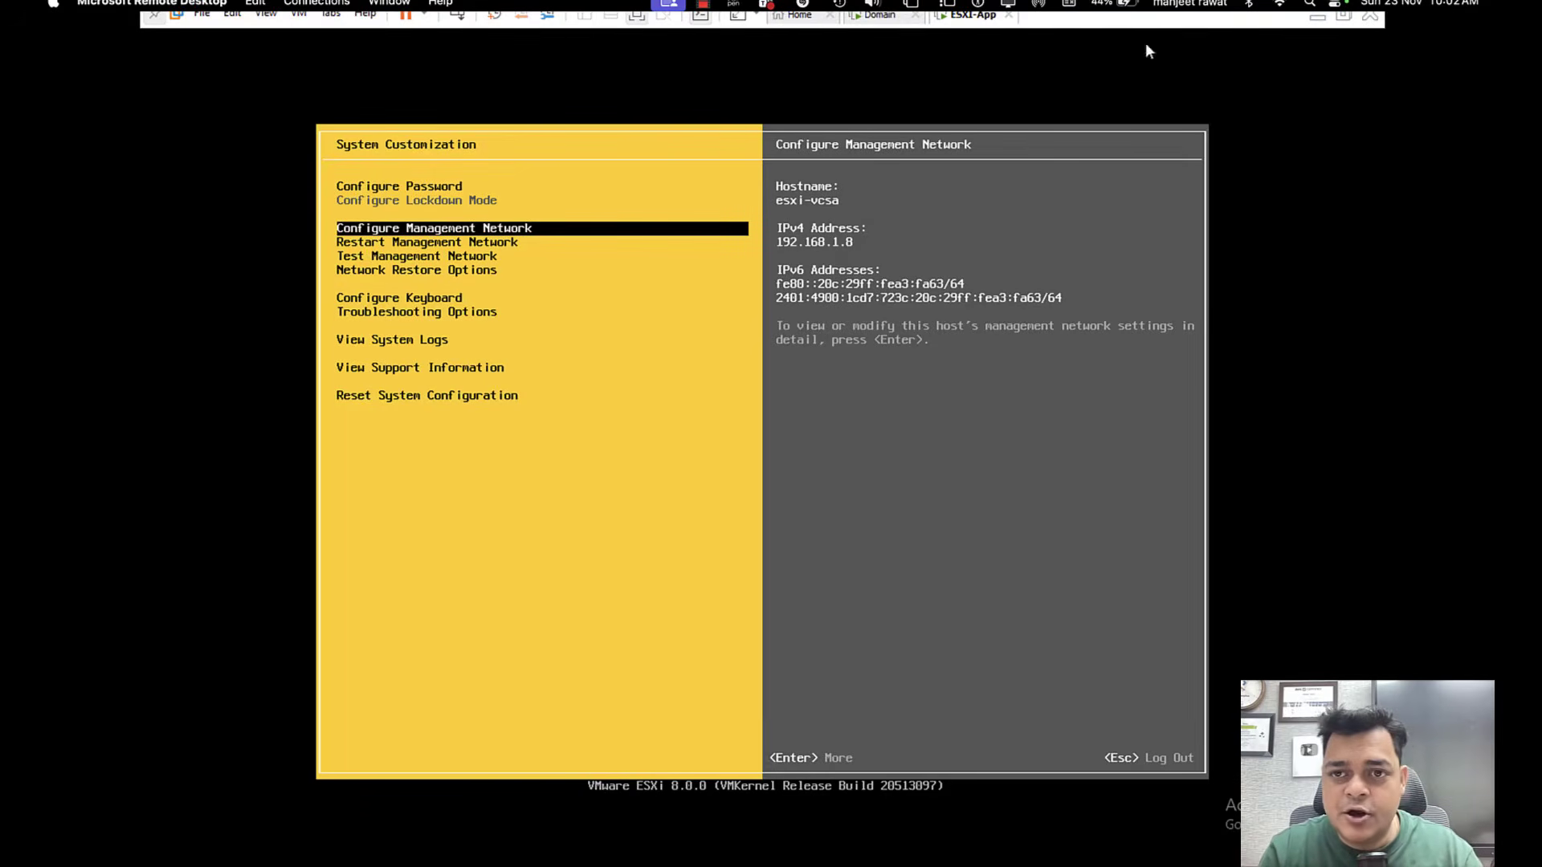
Minimize the virtual machine window and open the ESXi host's web client at 192.168.1.8 in the Chrome browser.
left_click(1318, 16)
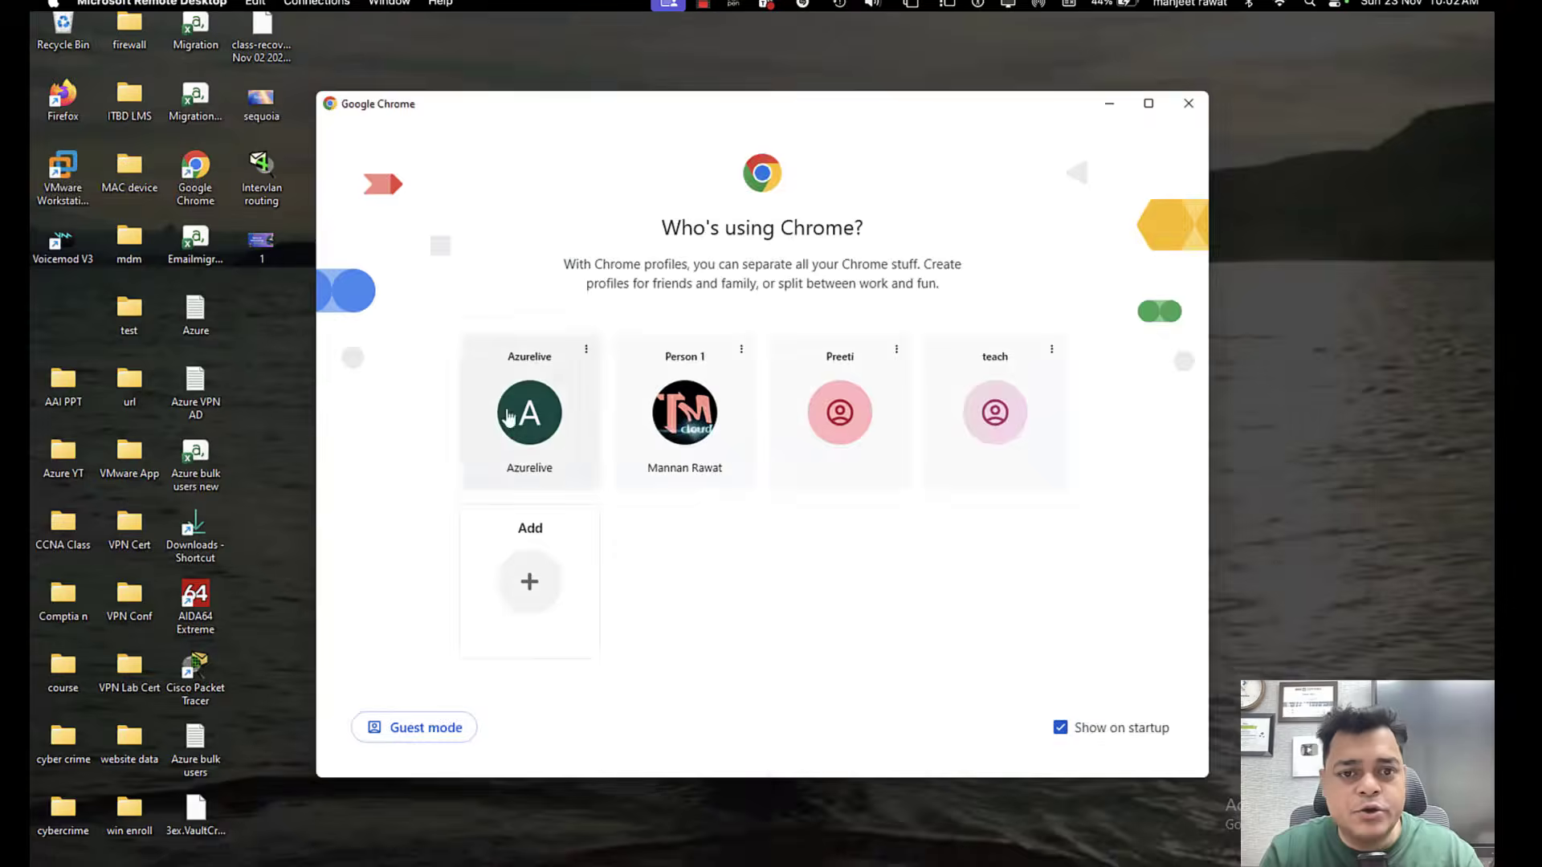
left_click(509, 414)
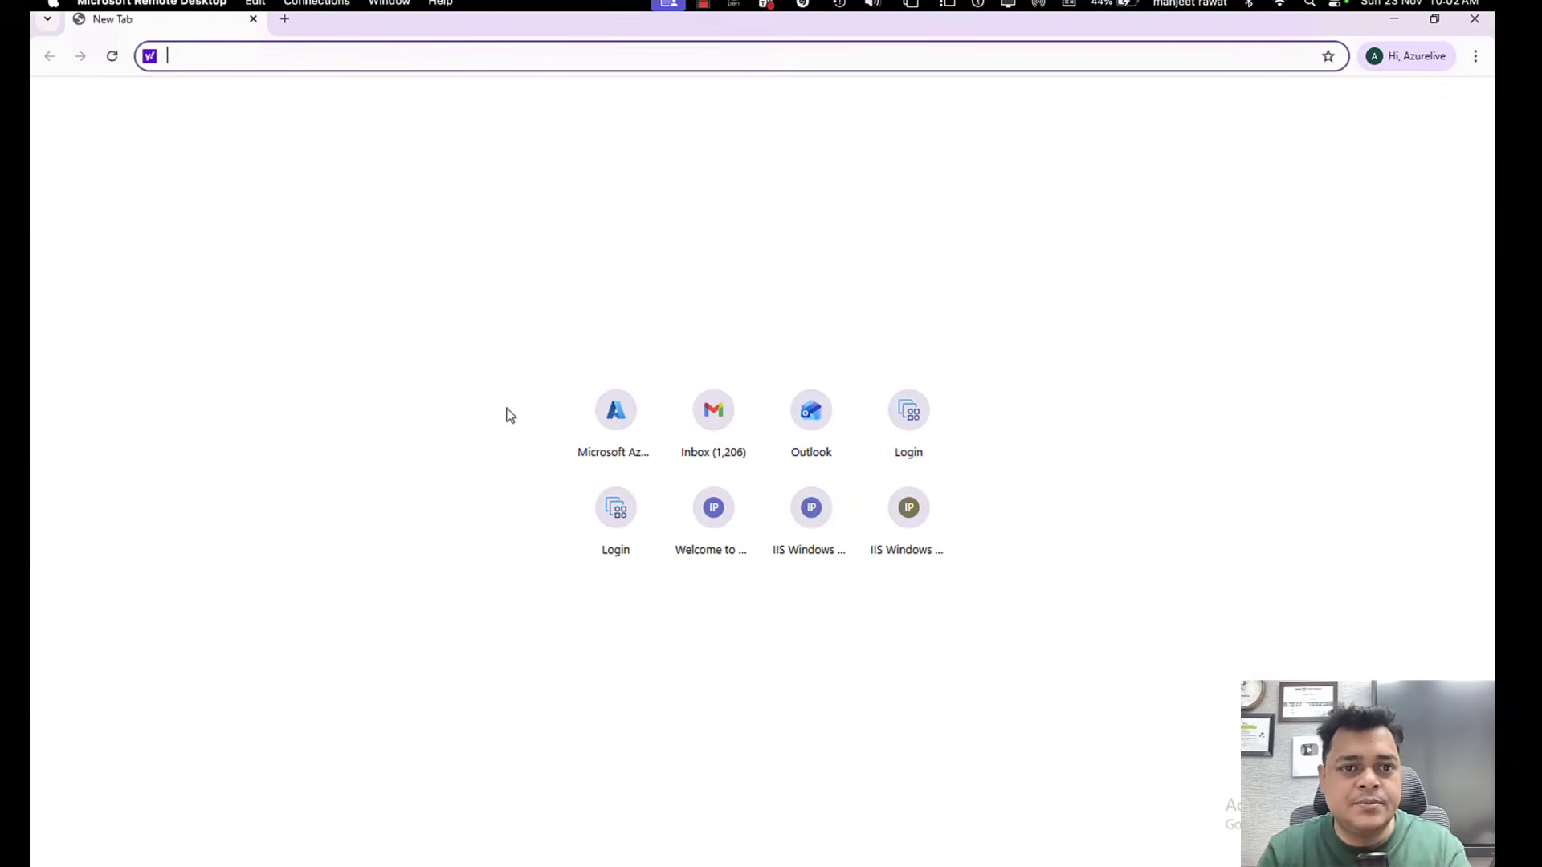
type("1")
key("Return")
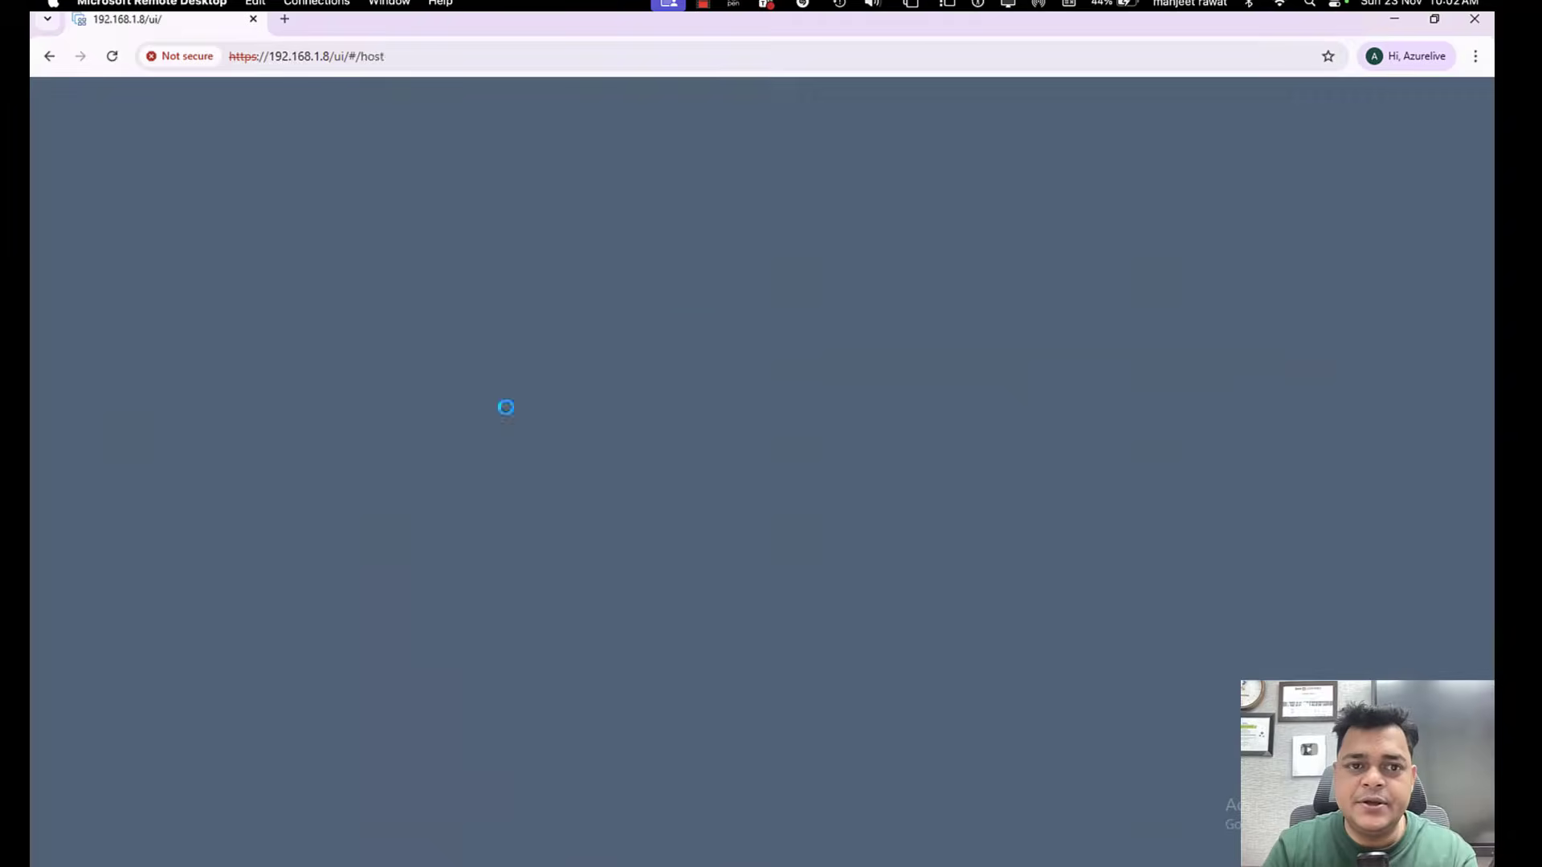
Sign in to the ESXi Host Client as root with the account password and dismiss the welcome message.
left_click(236, 372)
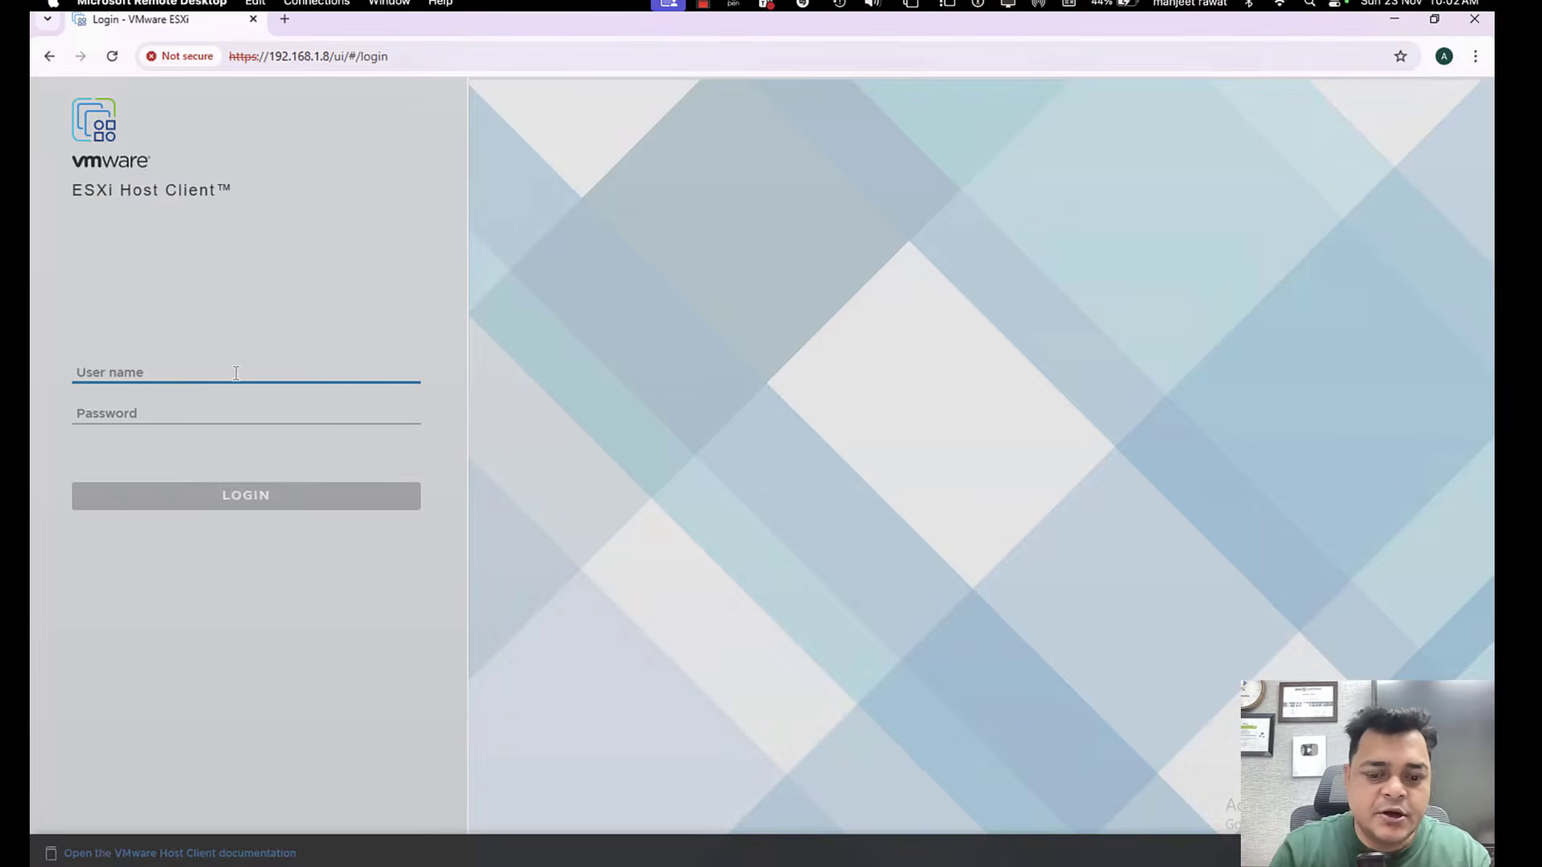
type("root")
key("Tab")
type("x")
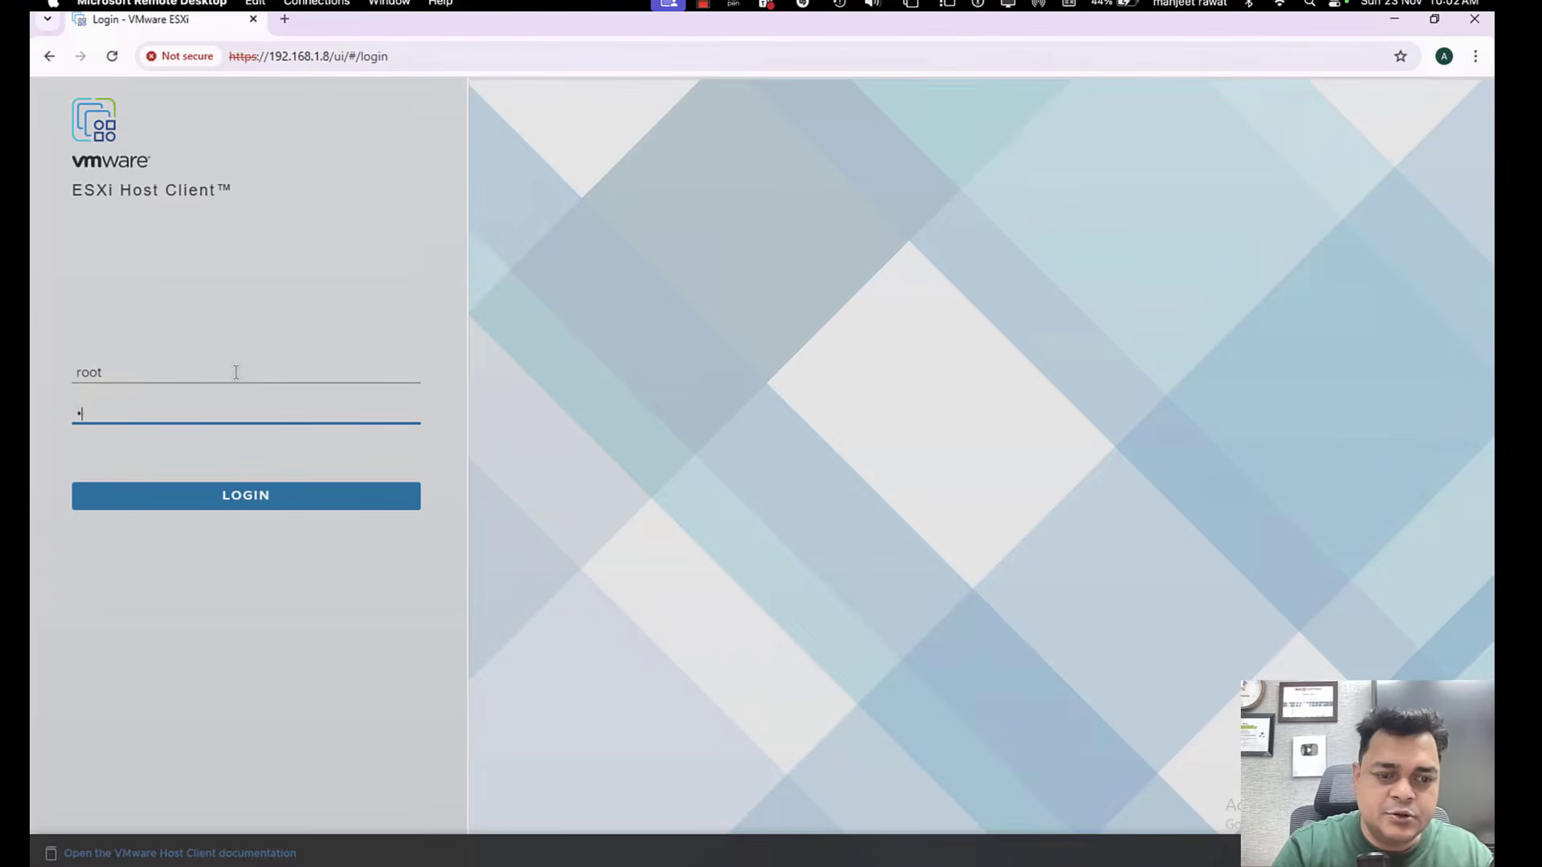
type("xxxxxxxx")
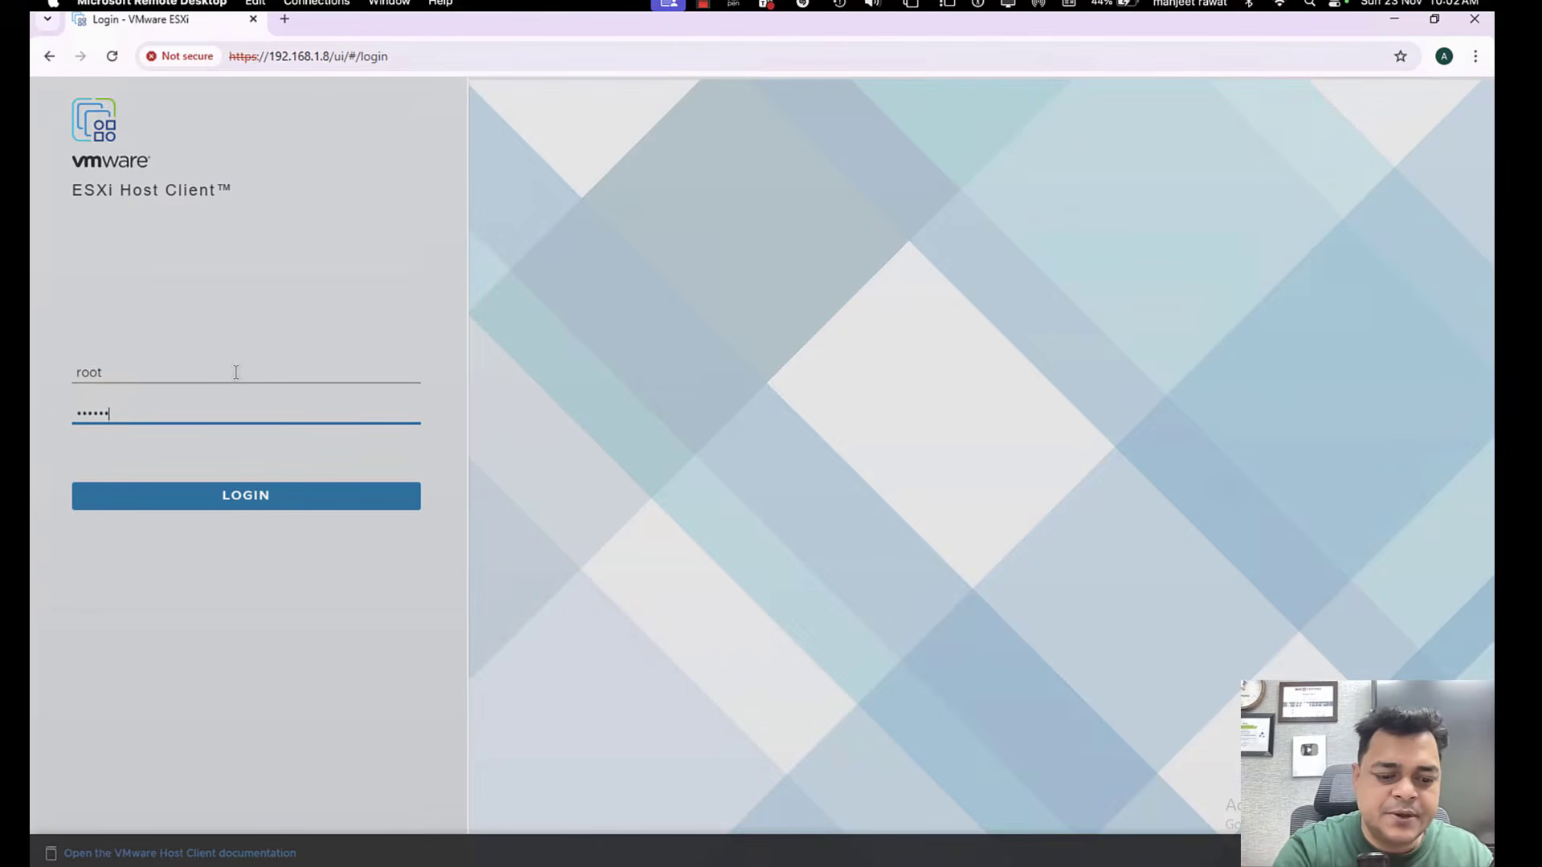
key("Return")
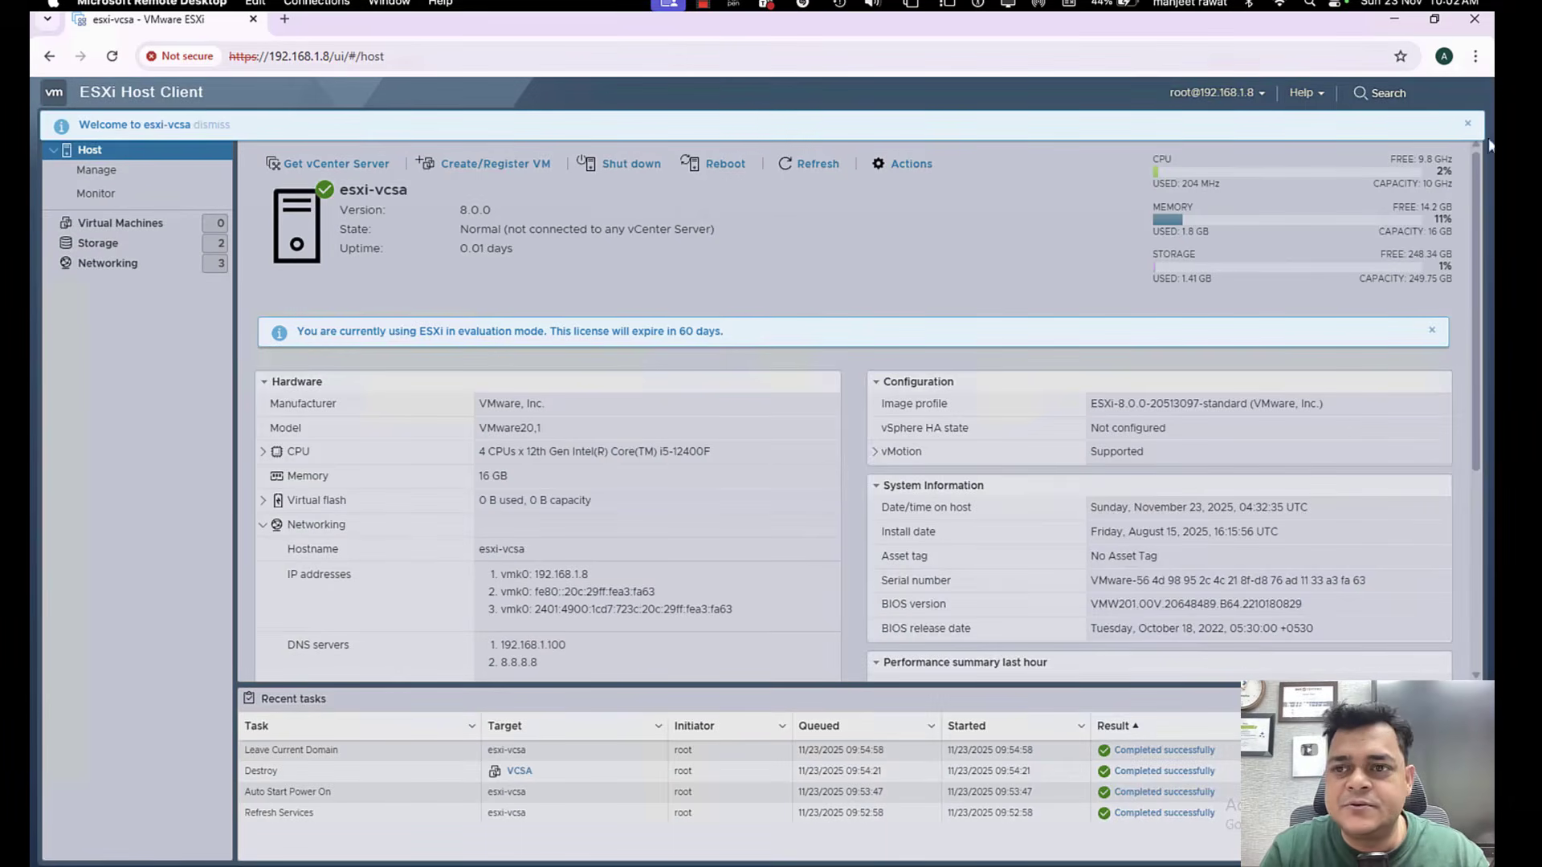
left_click(1466, 125)
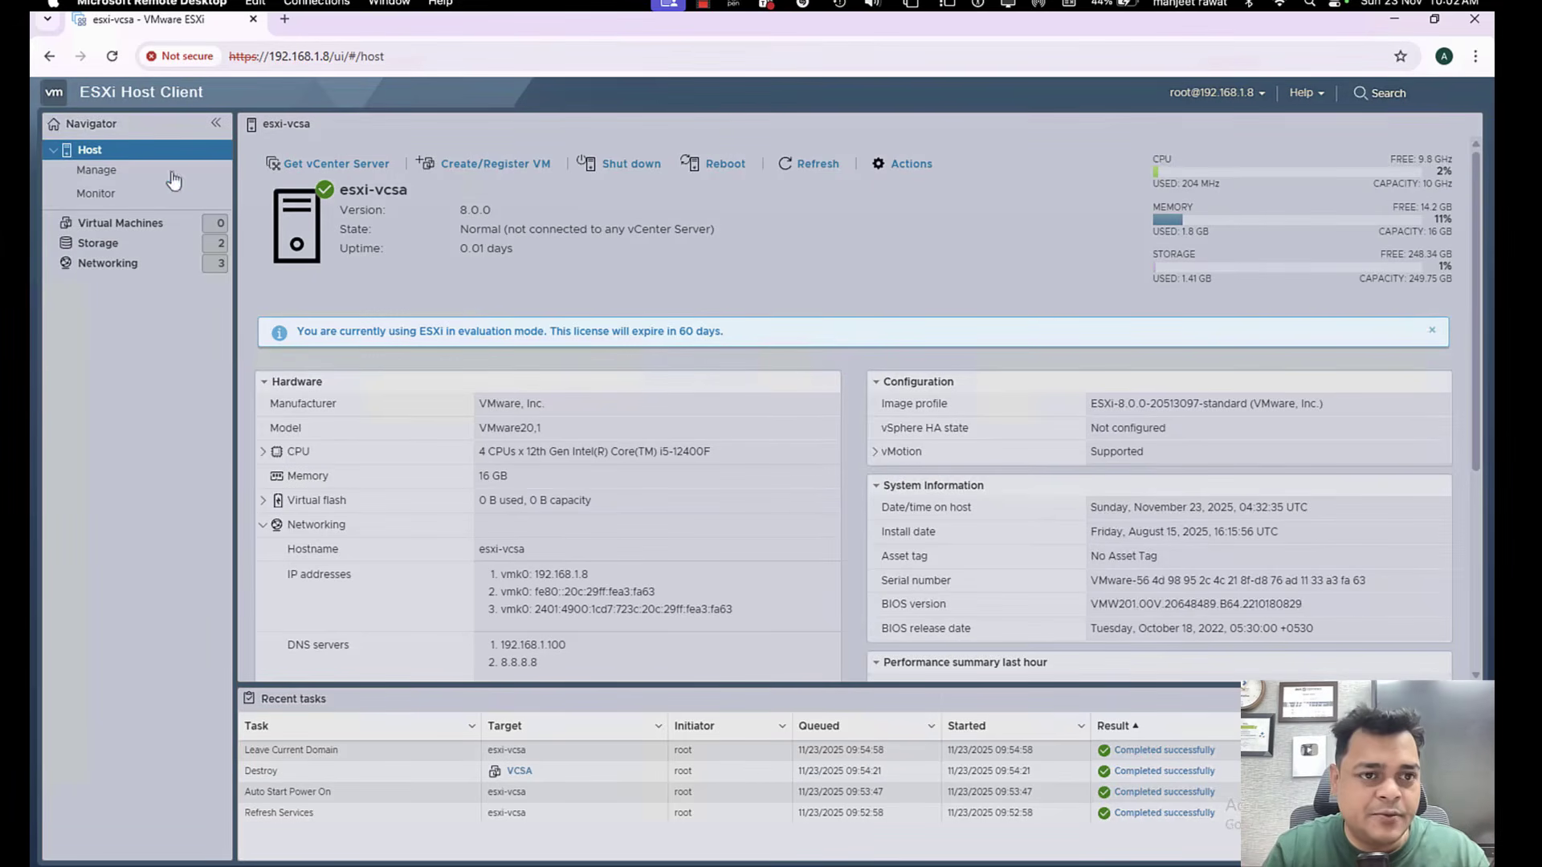
Join the ESXi host to the cloud.com domain from its authentication settings, using the Administrator user name and the account password.
left_click(112, 173)
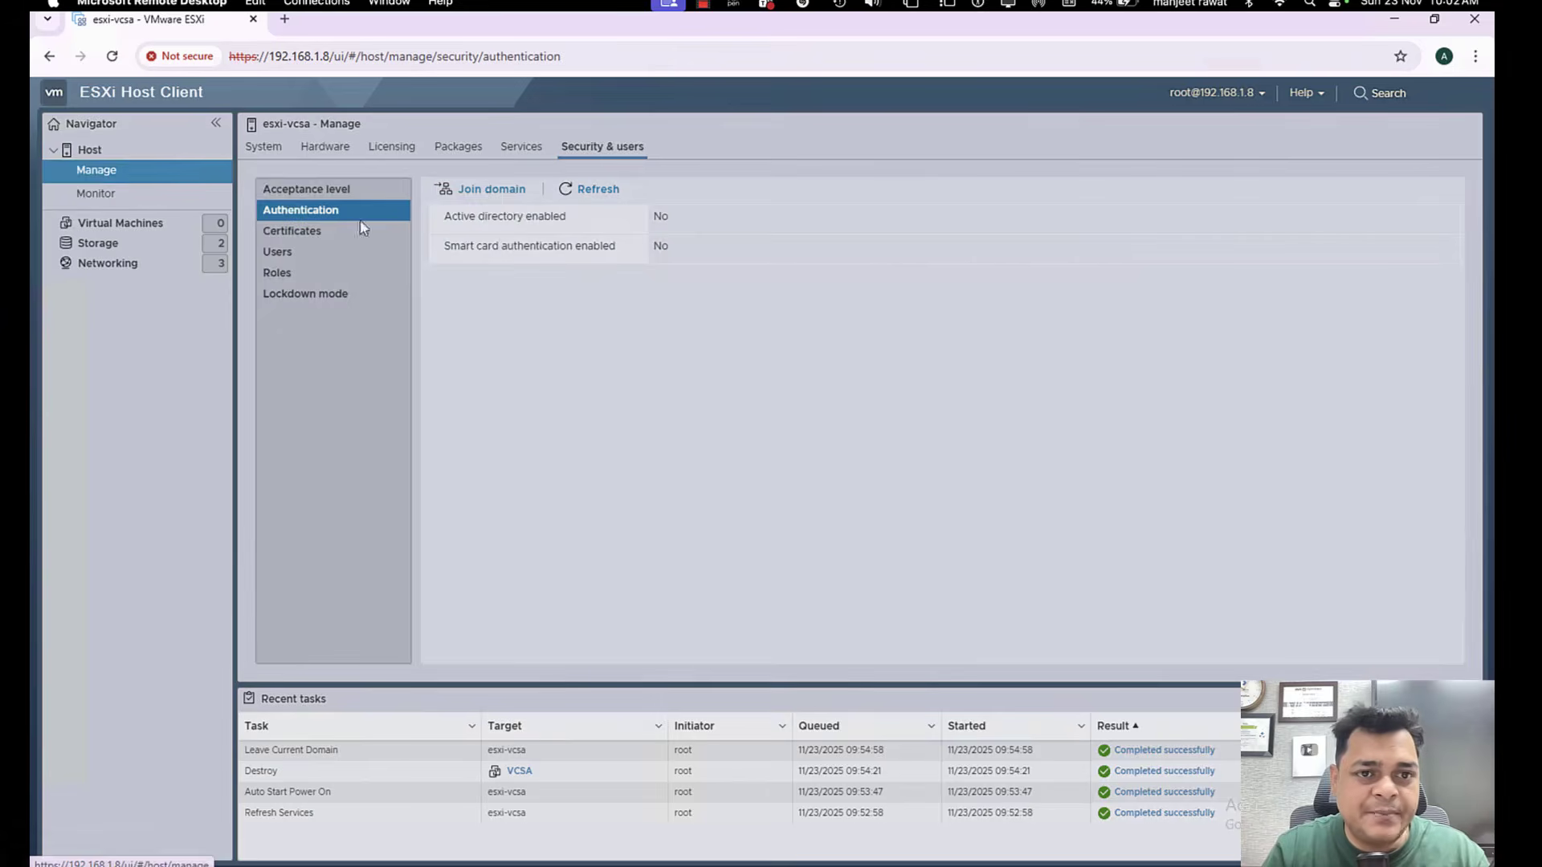
left_click(489, 193)
left_click(856, 414)
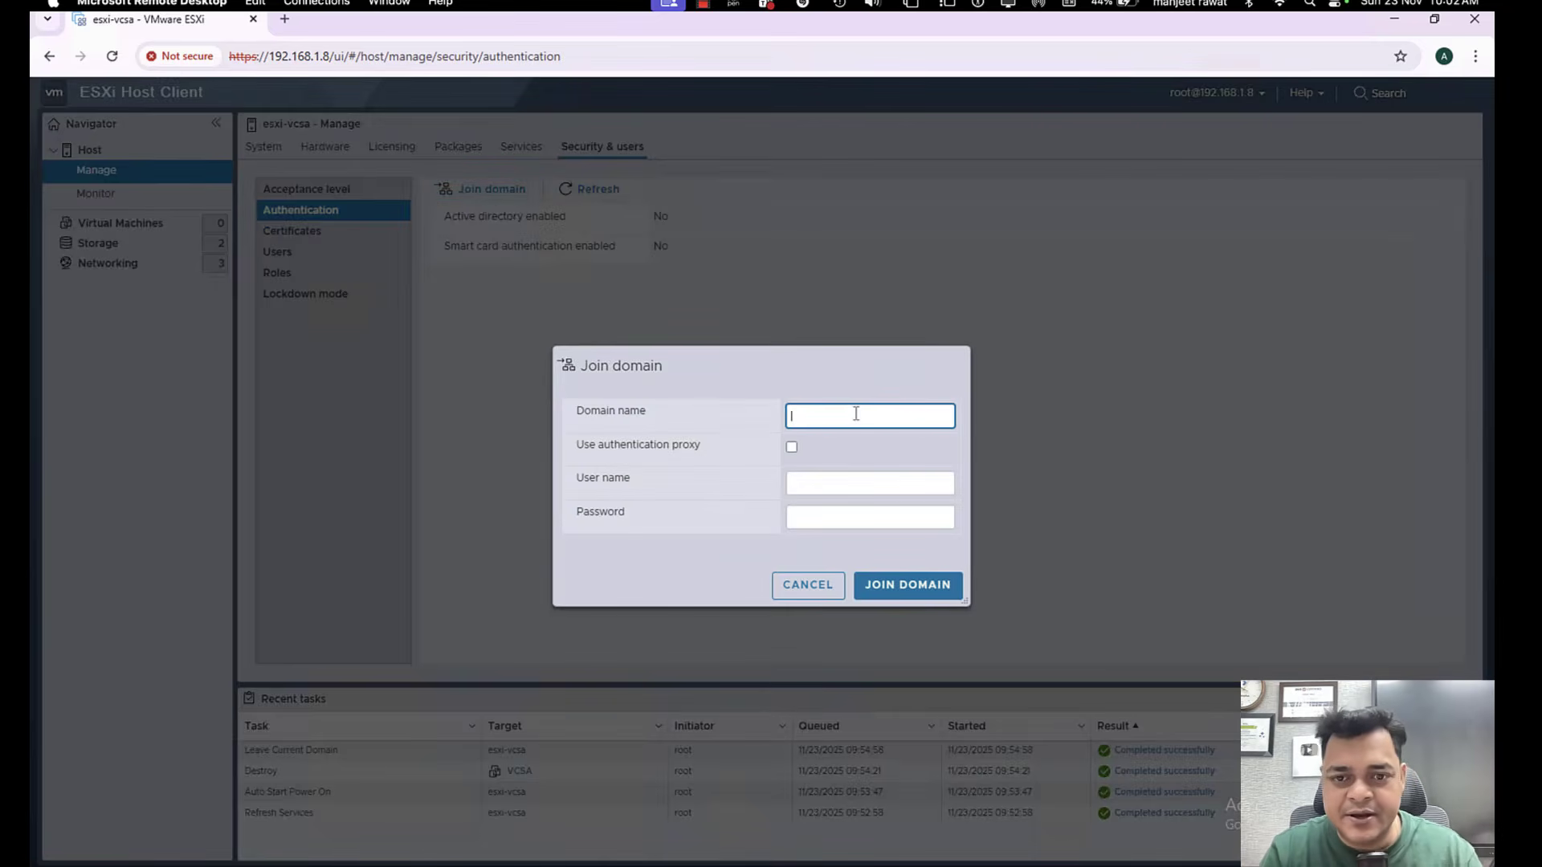
type("cloud.com")
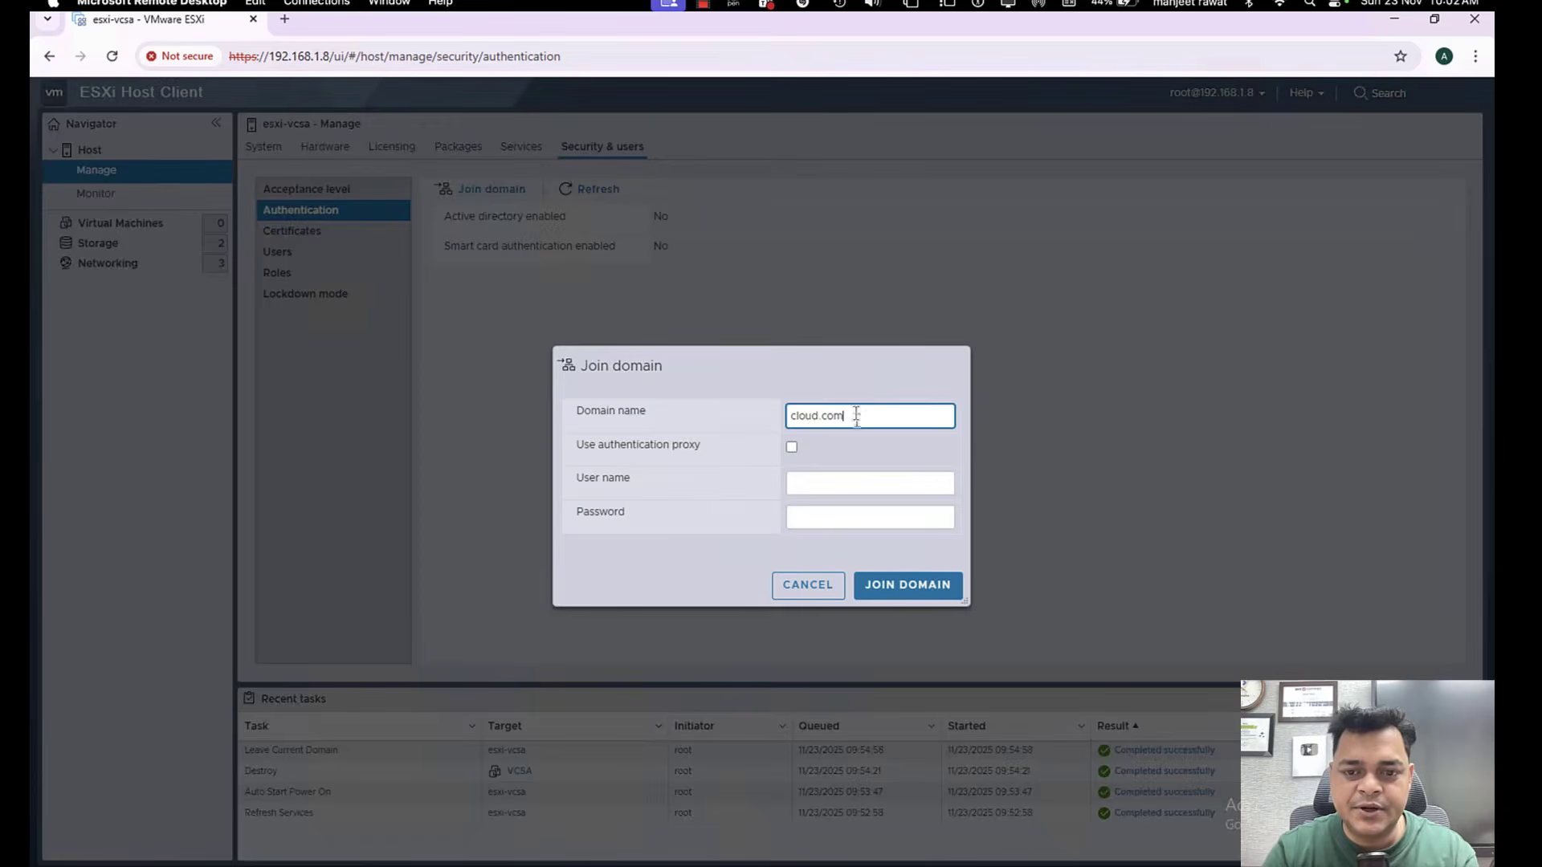
left_click(887, 482)
type("Ad")
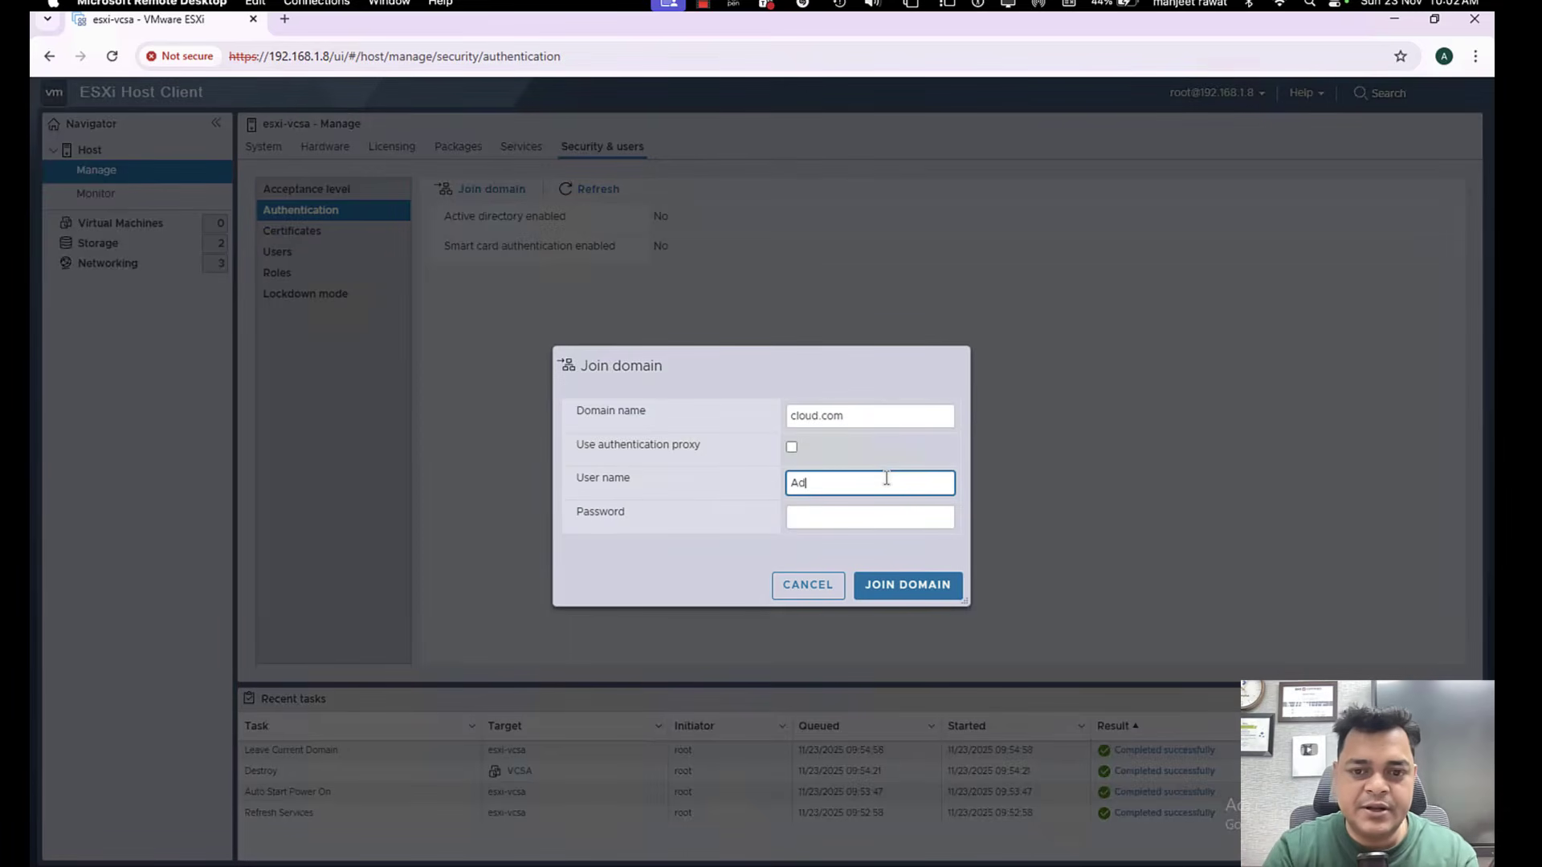
type("ministrator")
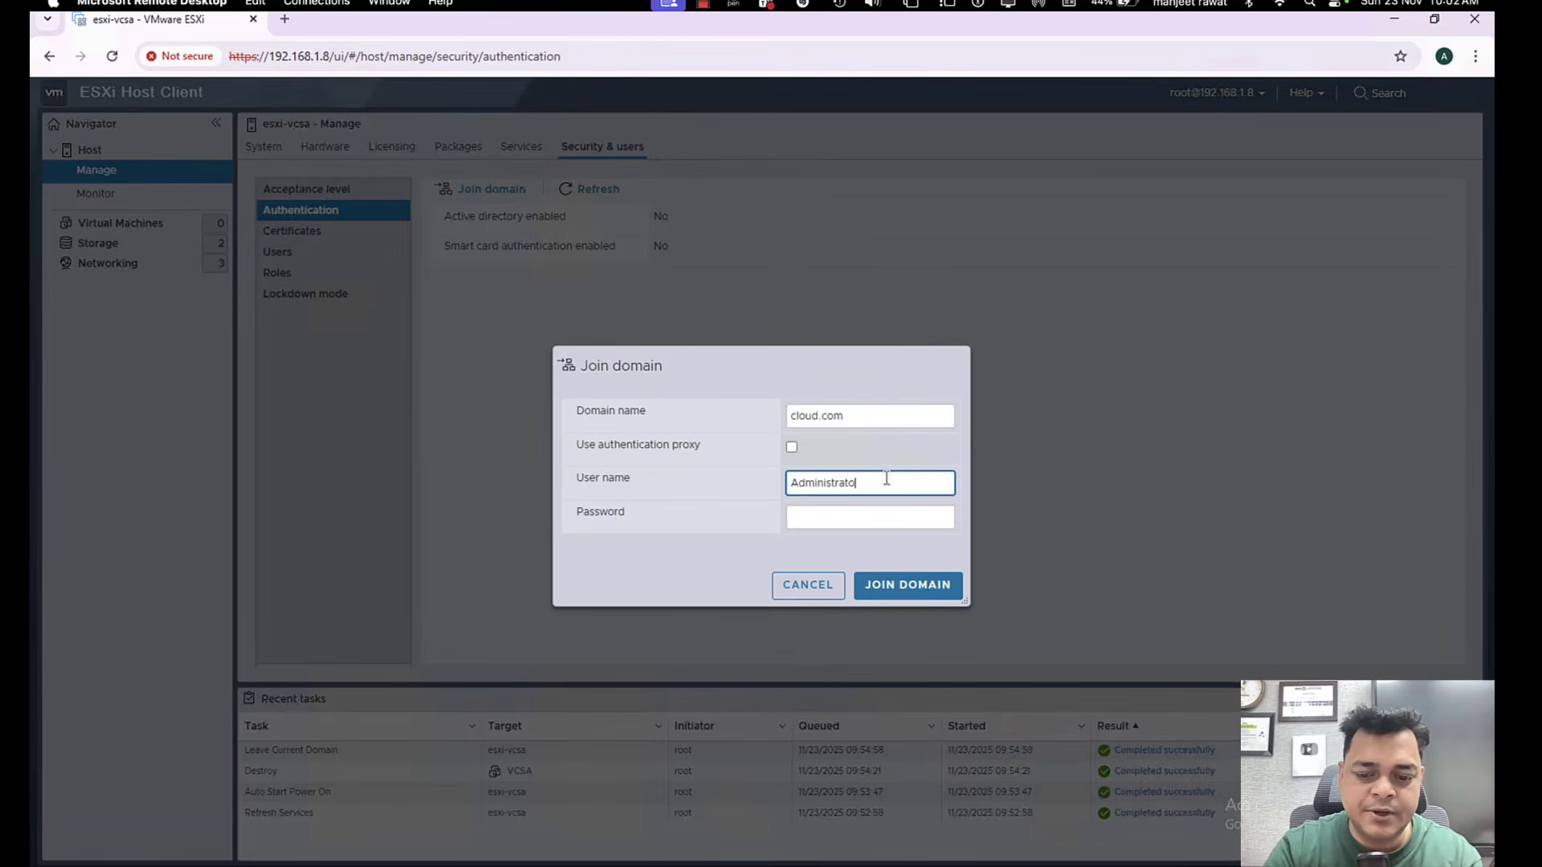
key("Tab")
type("•••••")
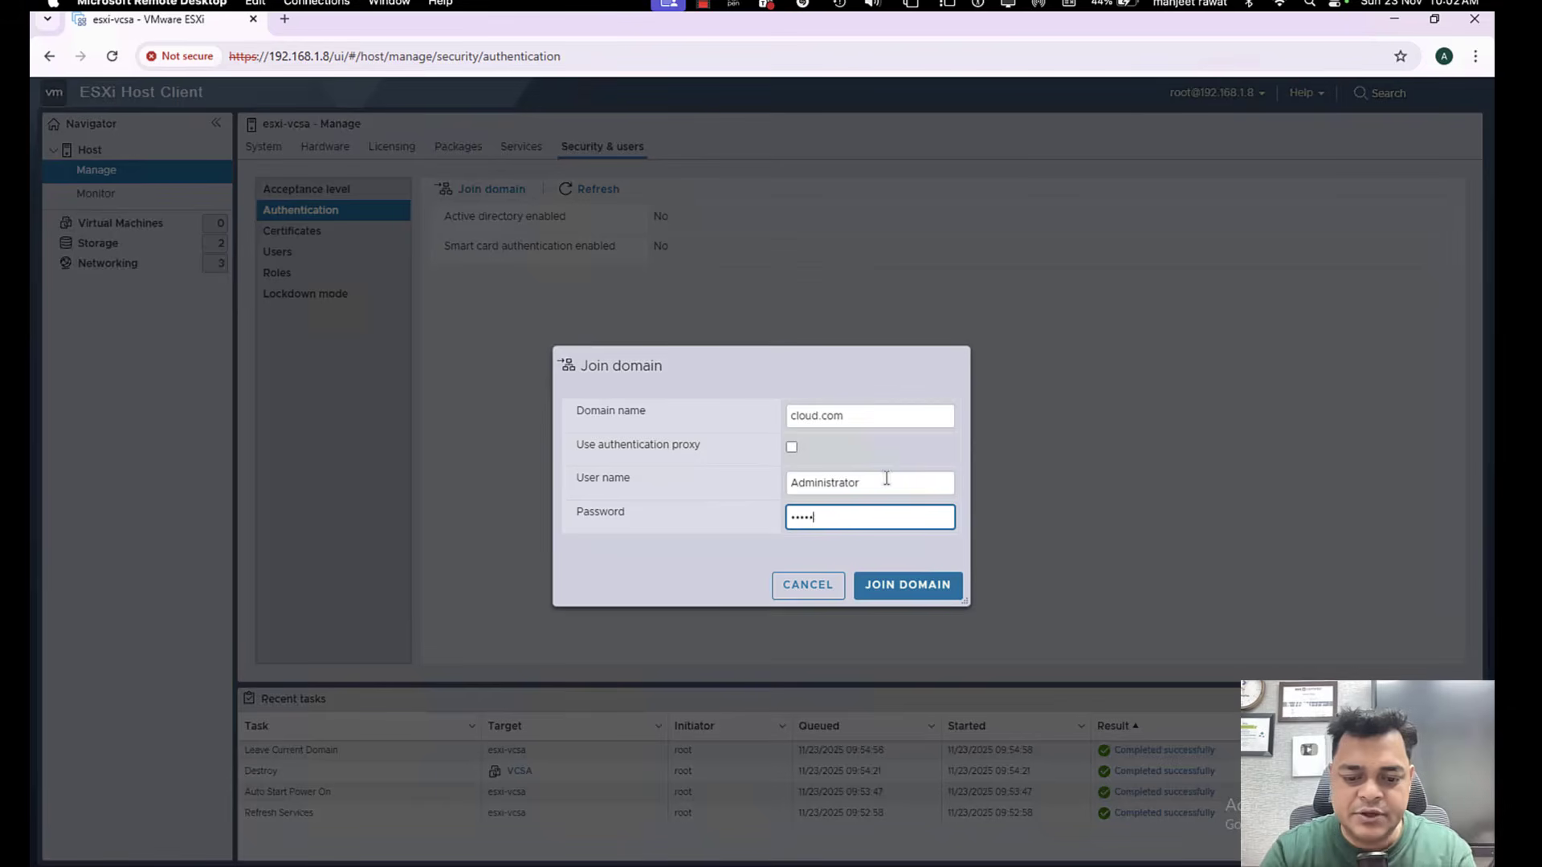
left_click(923, 595)
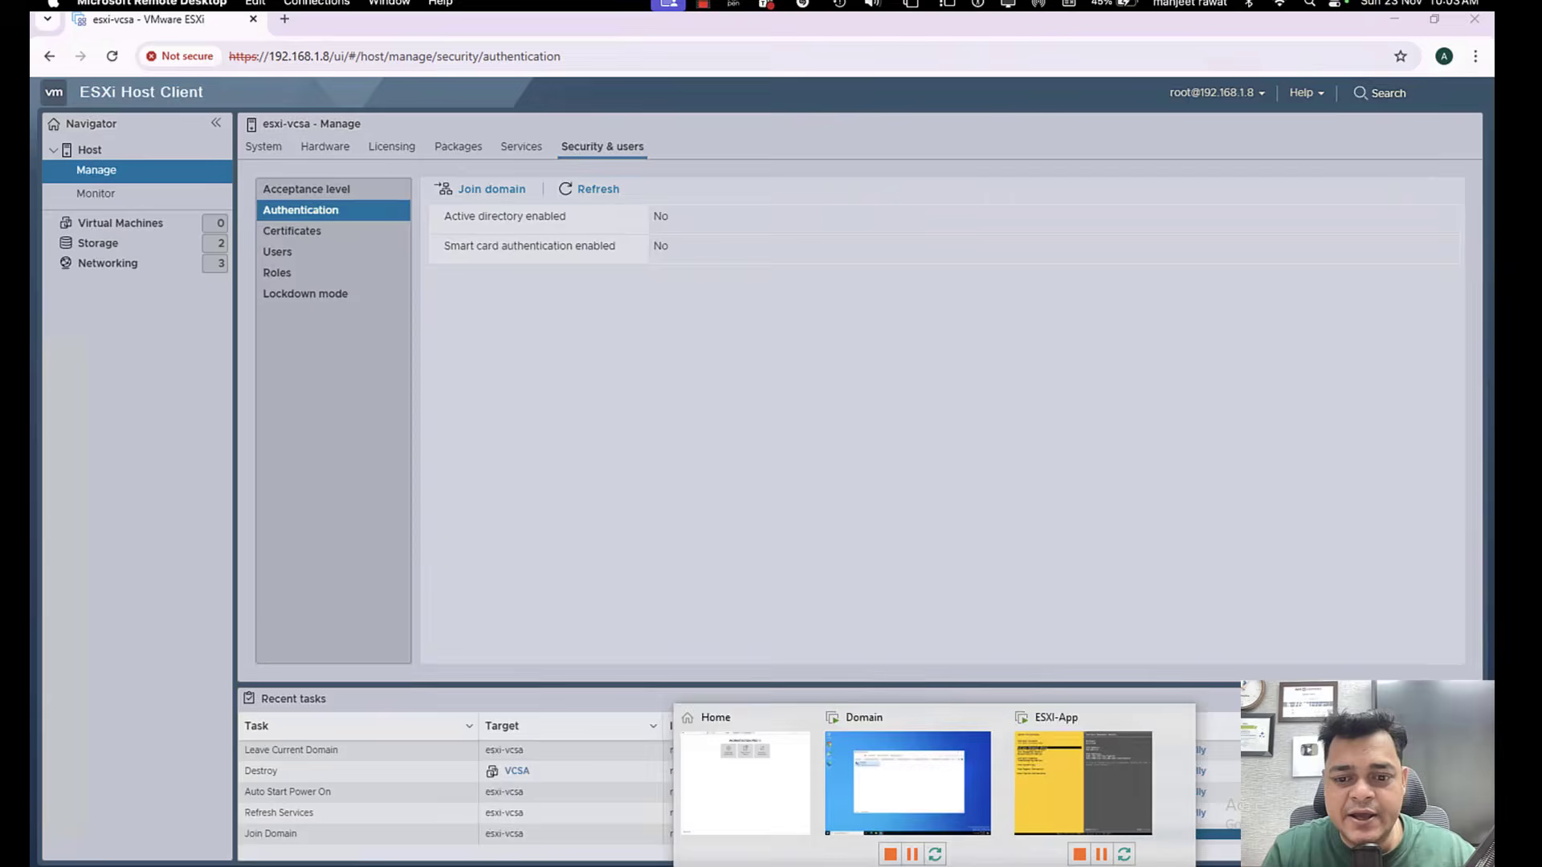
Switch to the Domain virtual machine.
left_click(918, 783)
key("super+r")
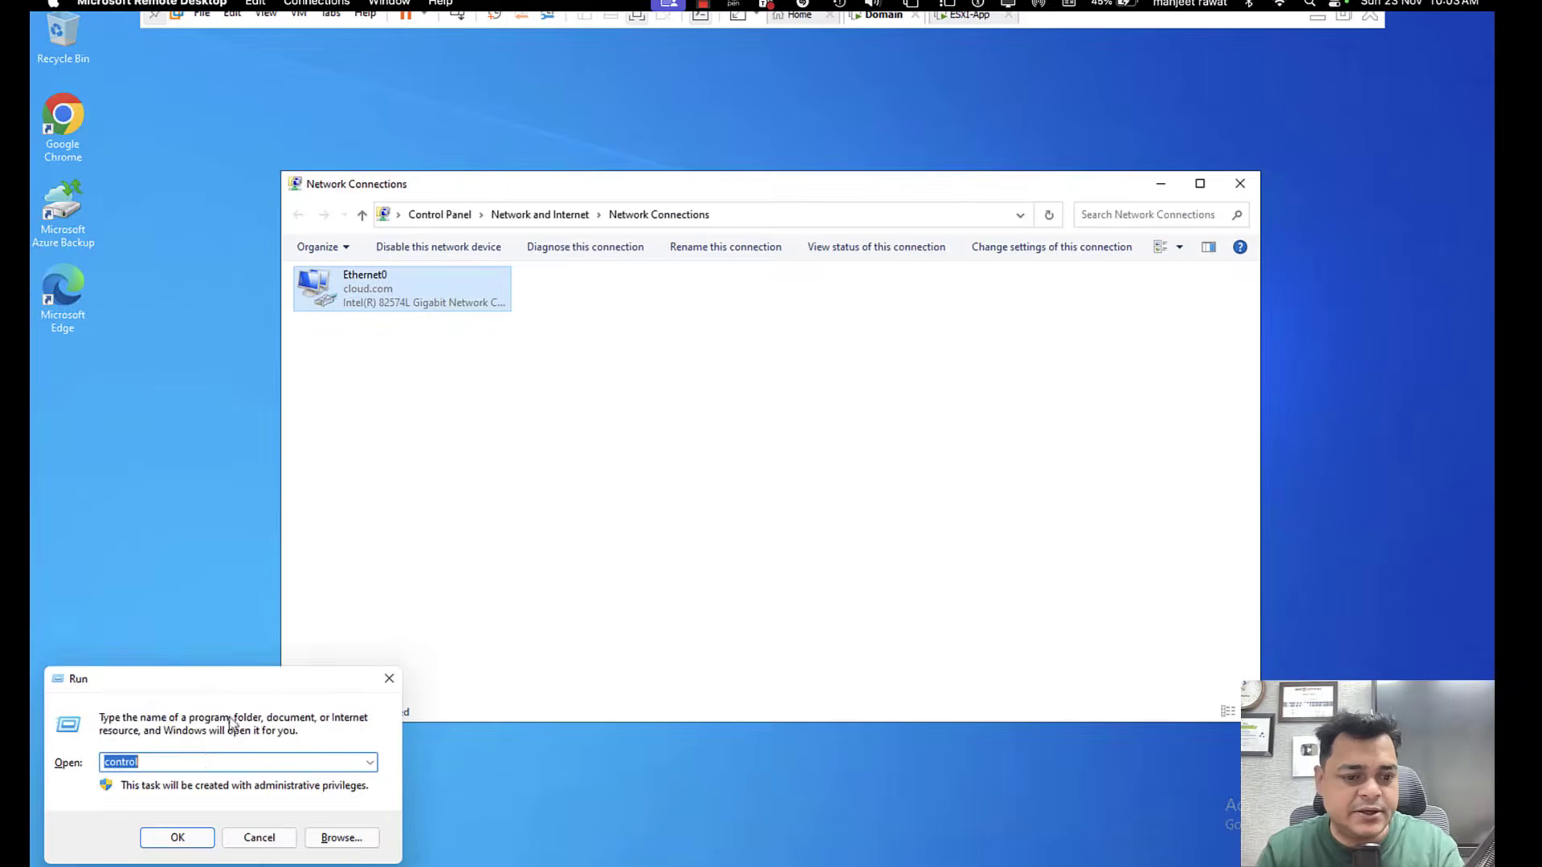
type("fire")
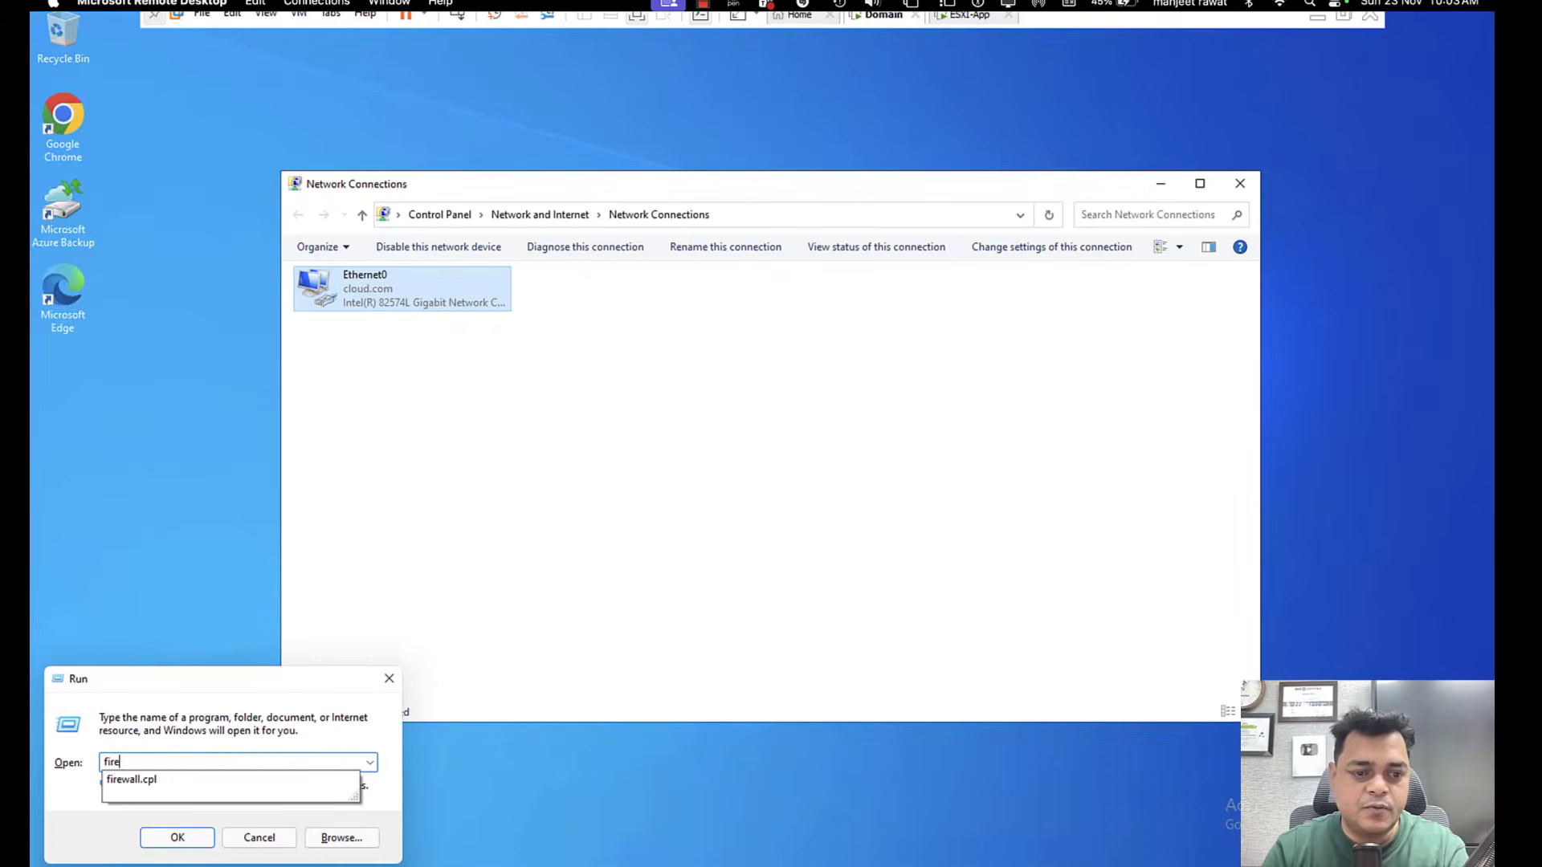
key("Escape")
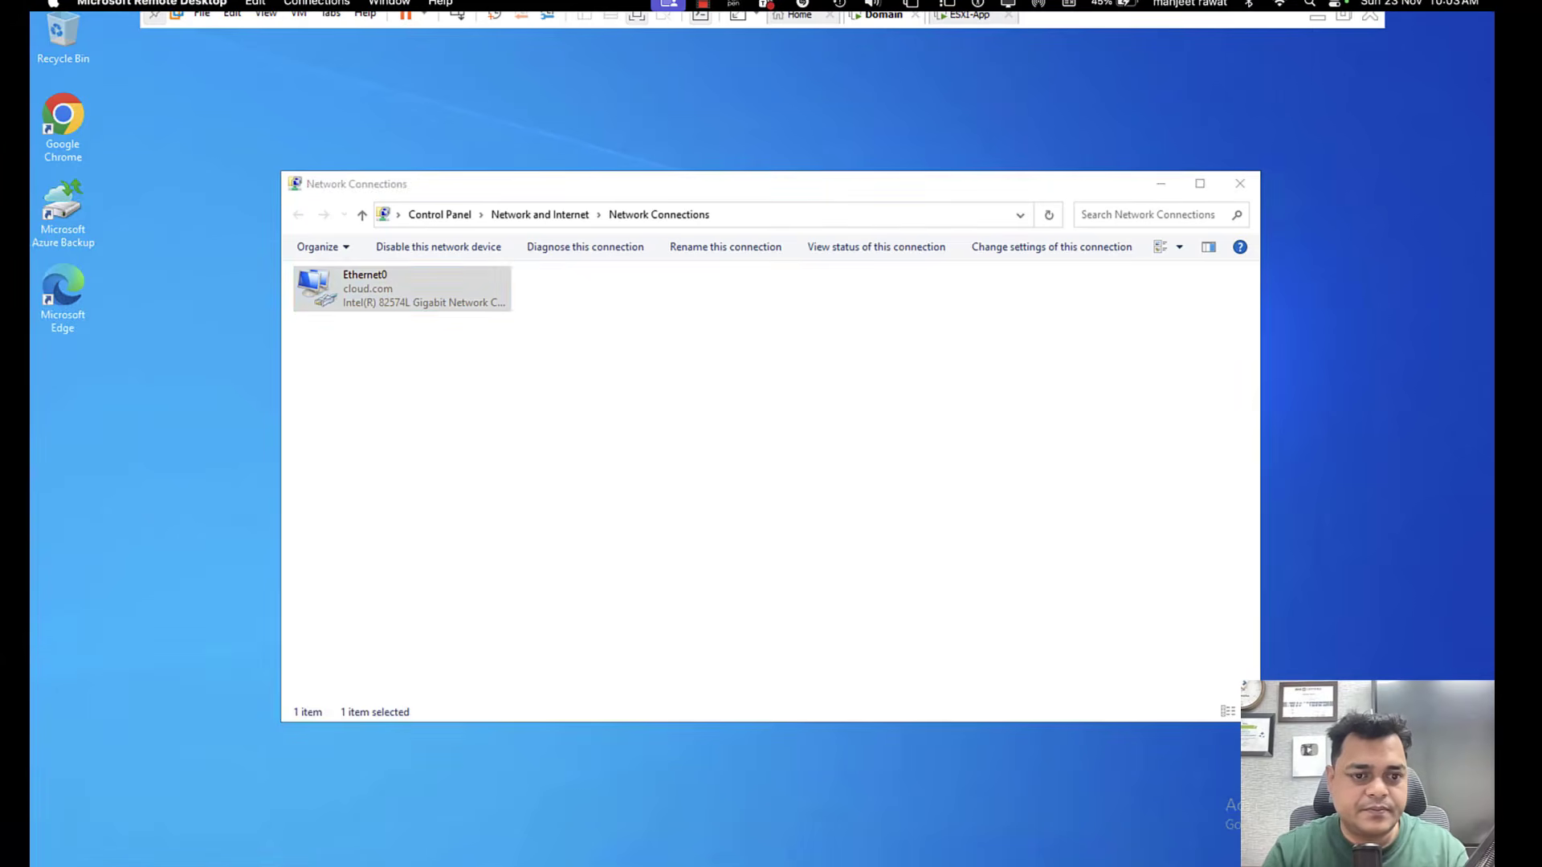
Run firewall.cpl on the domain server to check the Windows Defender Firewall state, and close the firewall window.
key("super+x")
left_click(92, 807)
type("f")
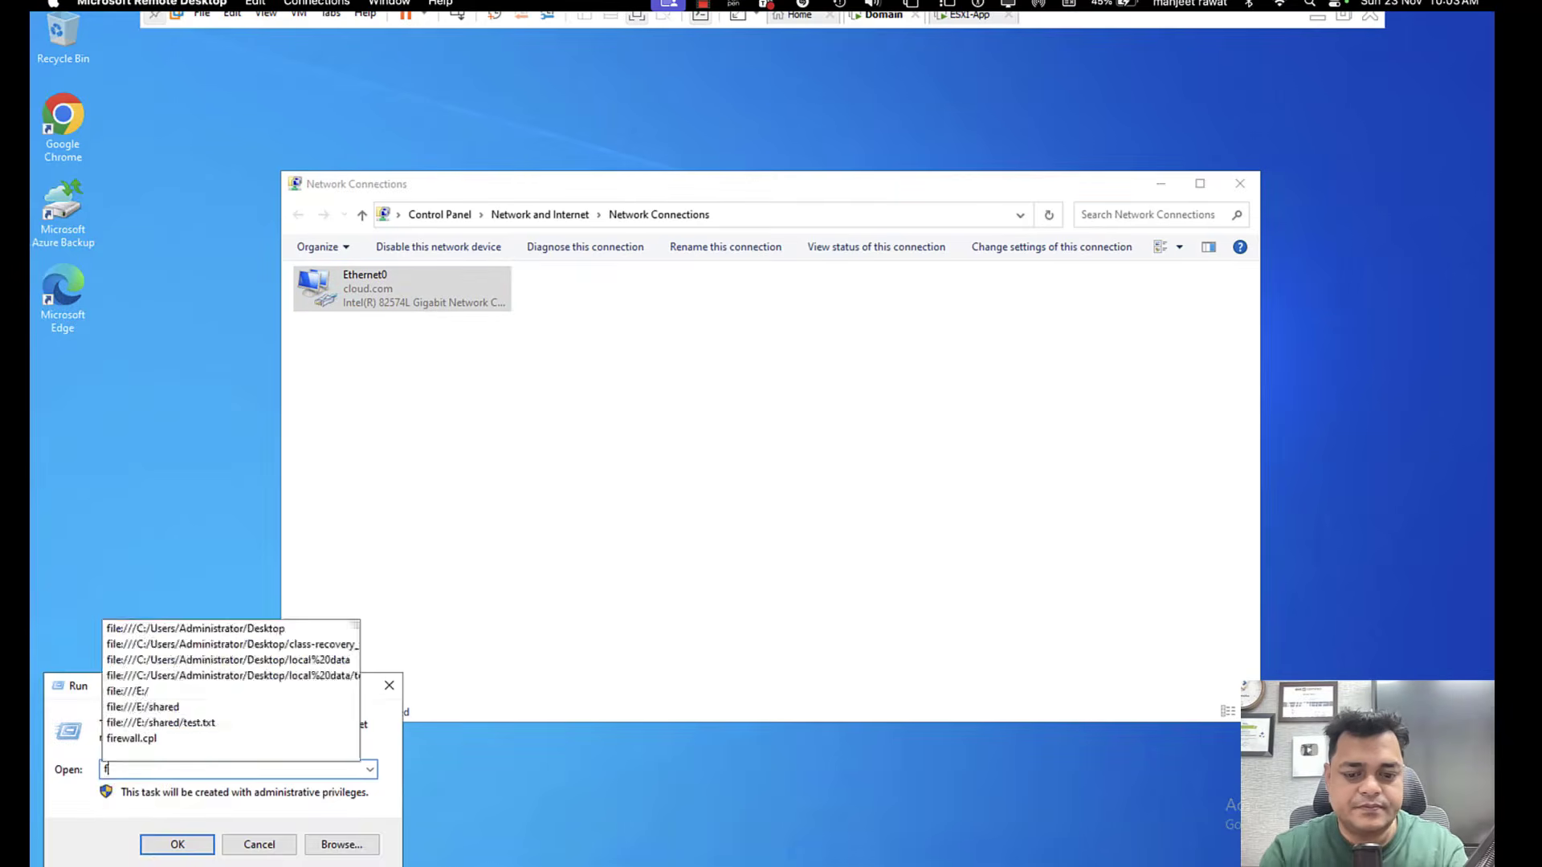
type("irewall.cpl")
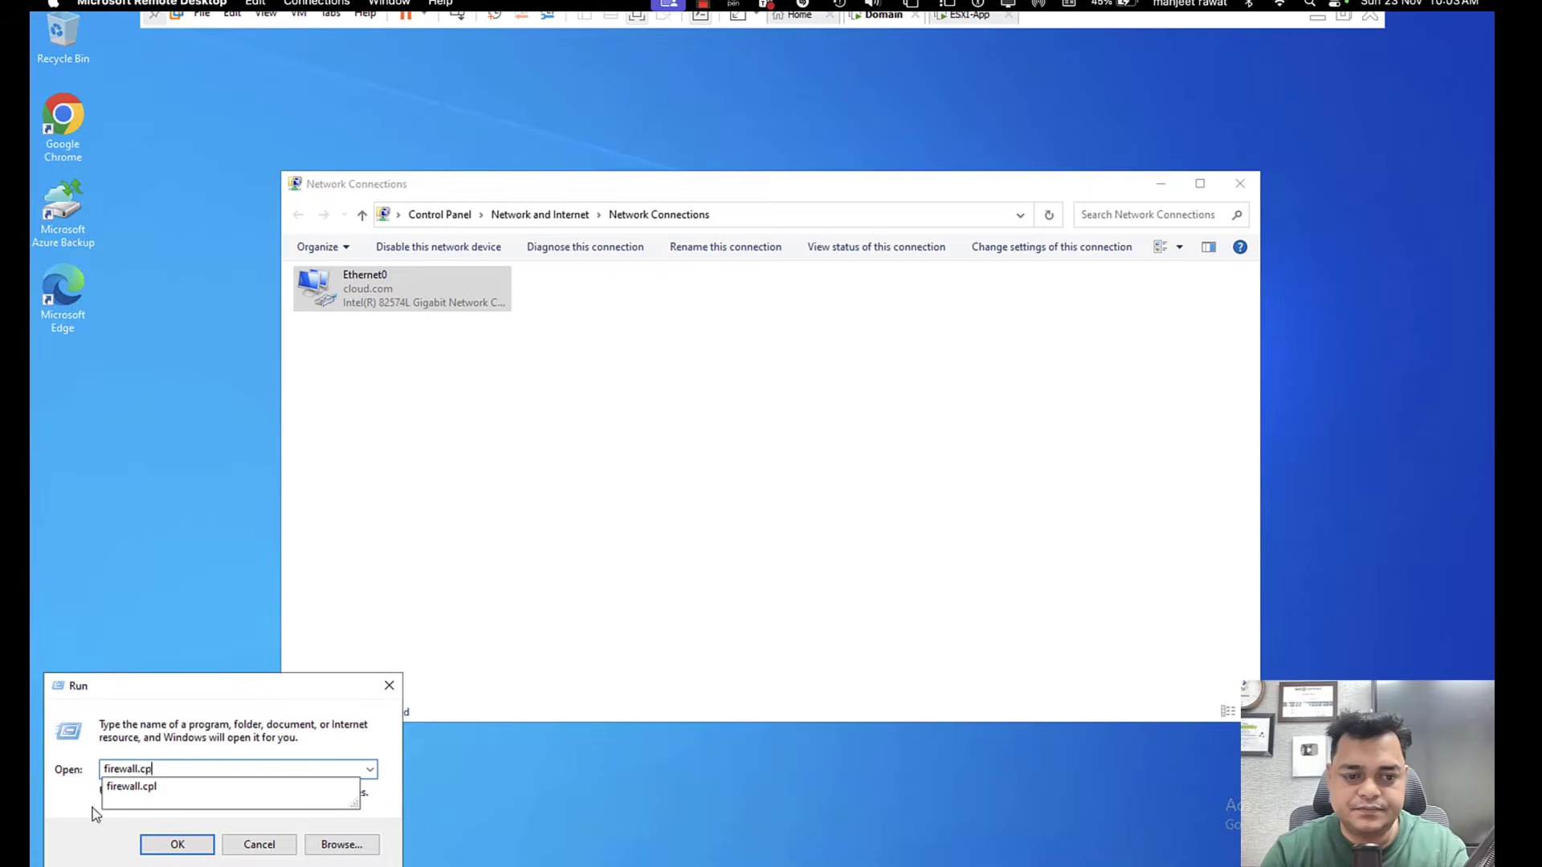
key("Return")
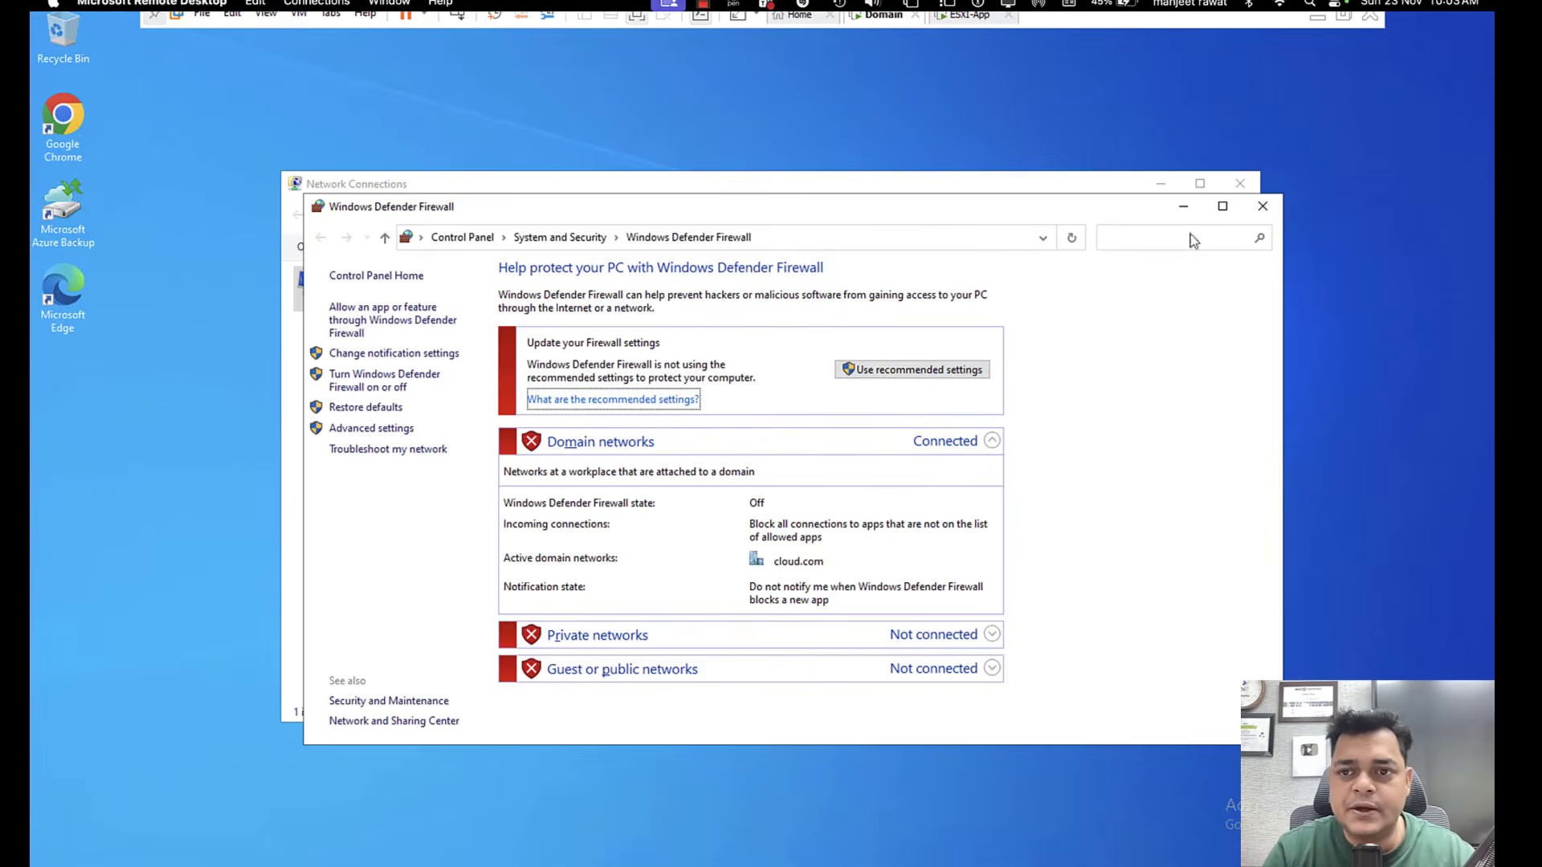
left_click(1265, 207)
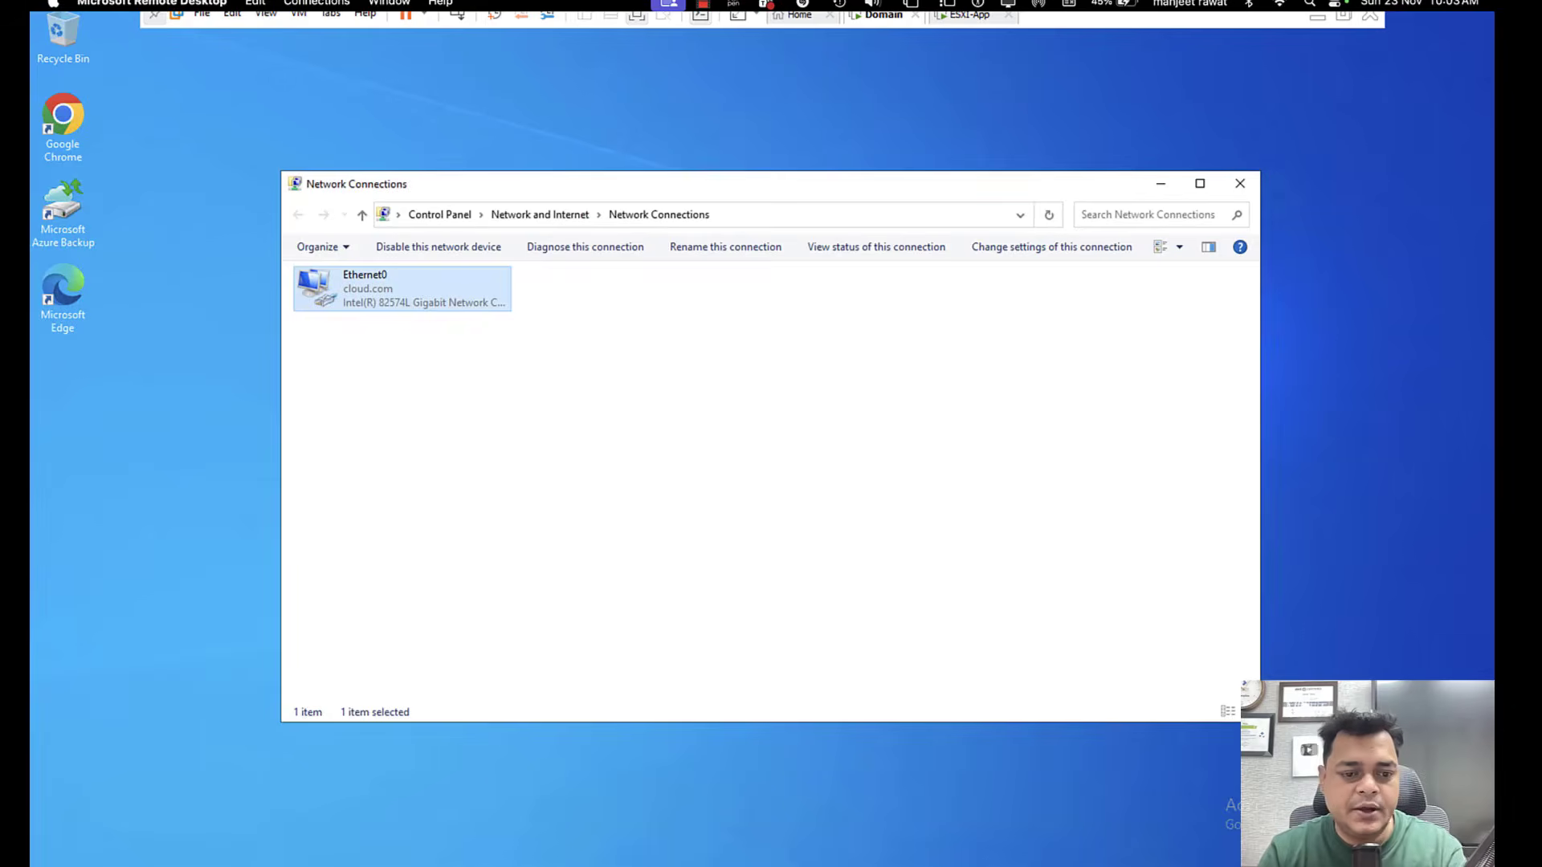
Ping the ESXi host at 192.168.1.8 from a Command Prompt, and close the prompt and the Network Connections window.
key("super")
type("cmd")
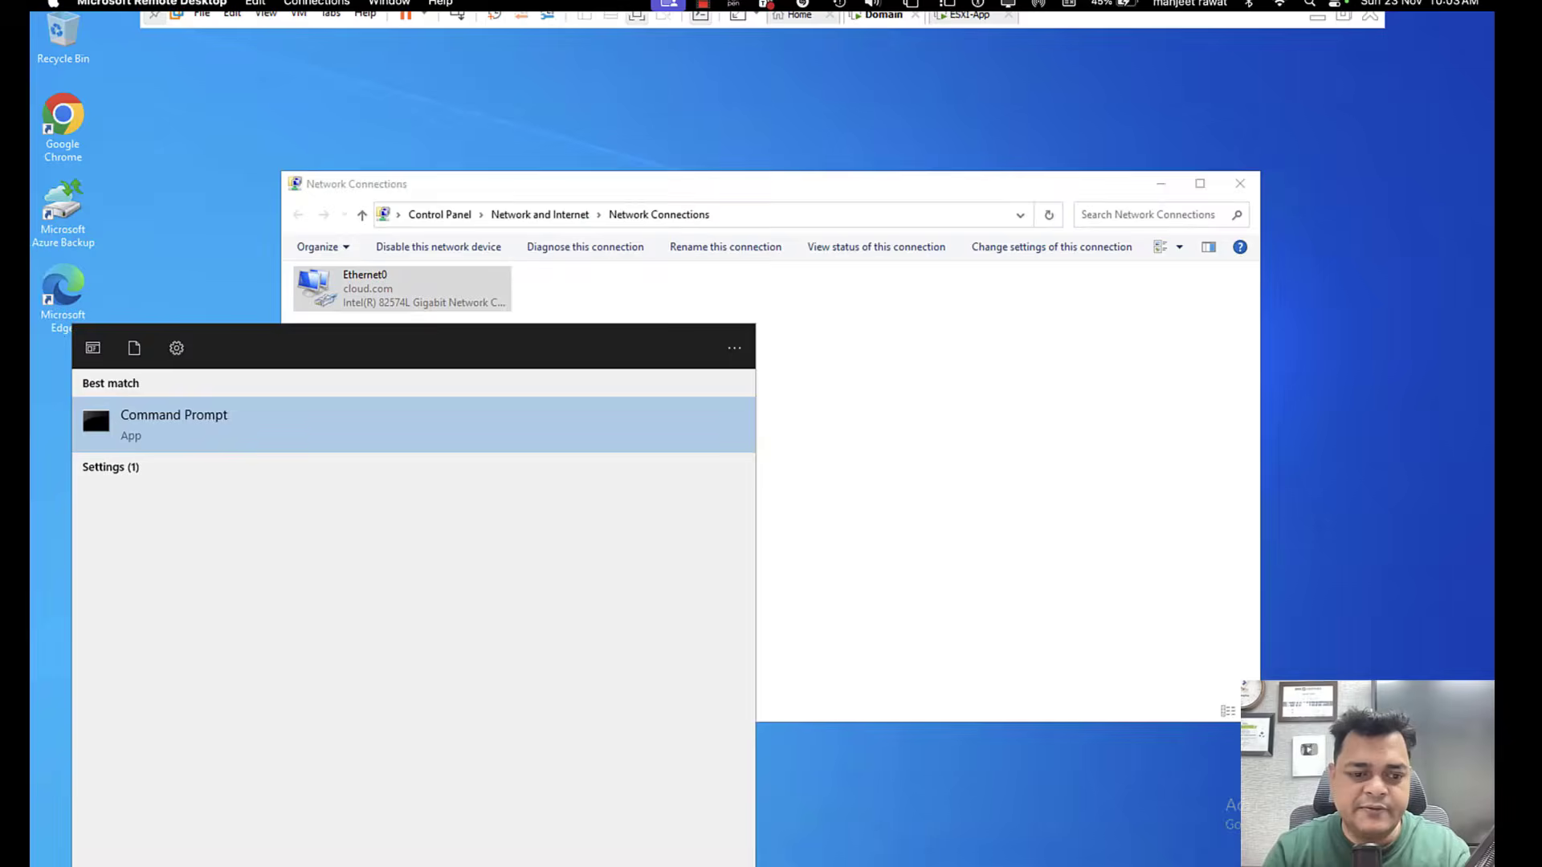
key("Return")
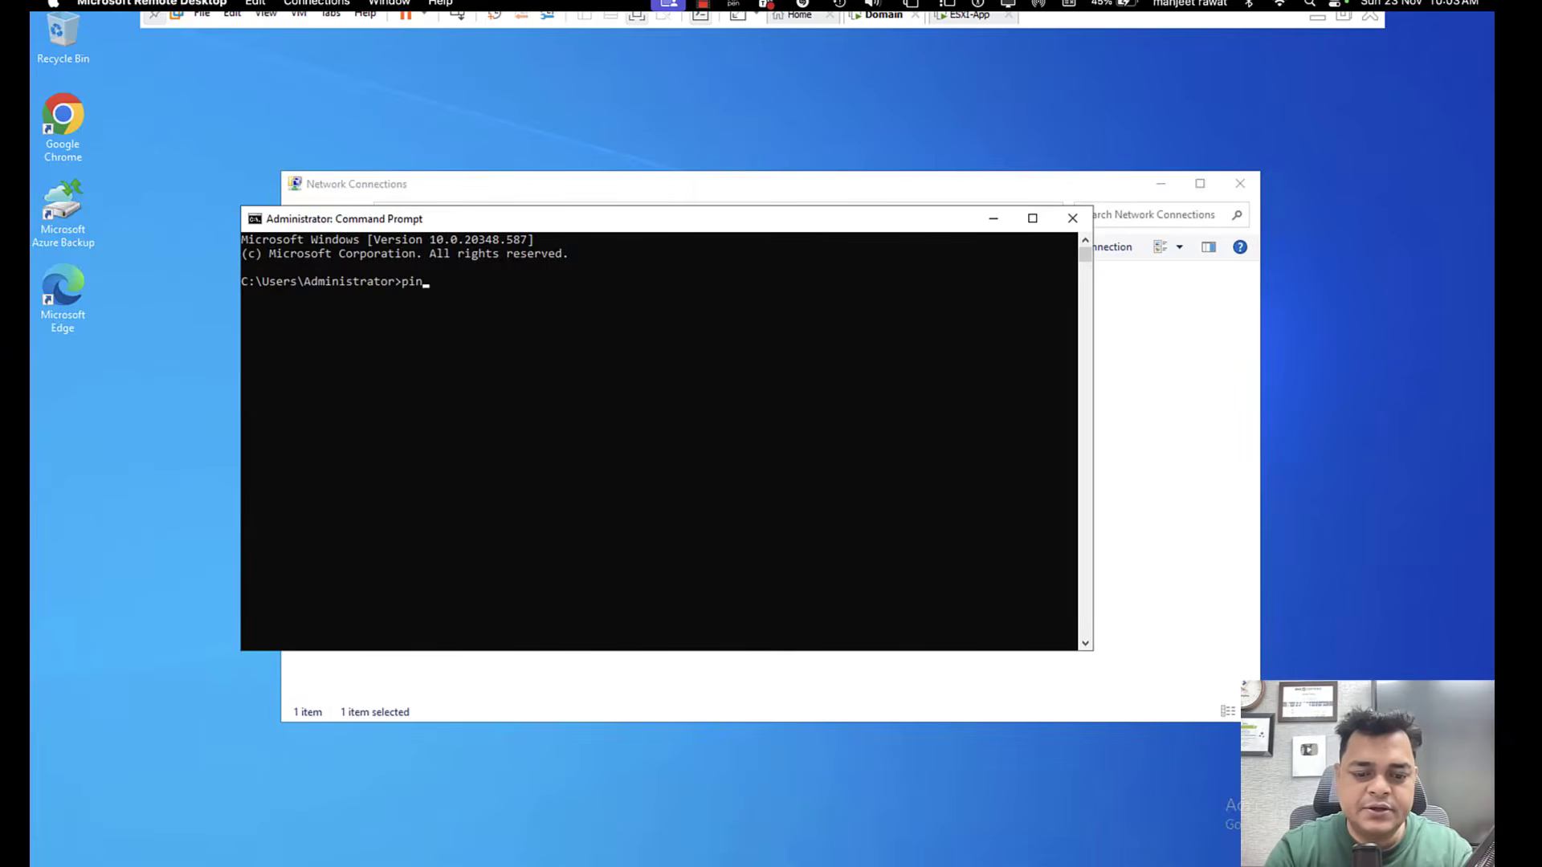
type("ping 192.16")
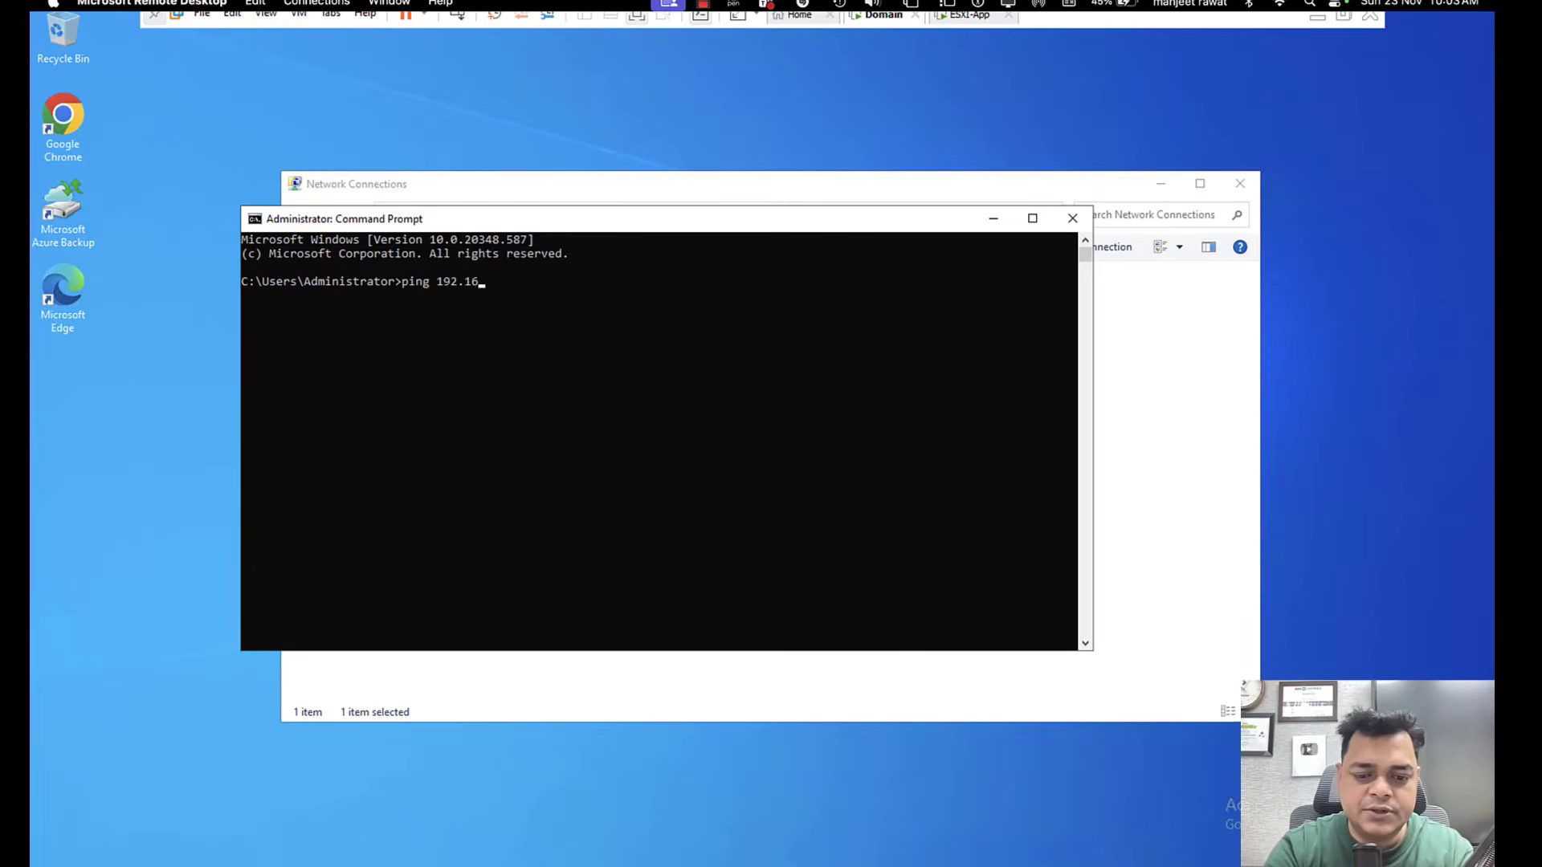
type("8.1.8")
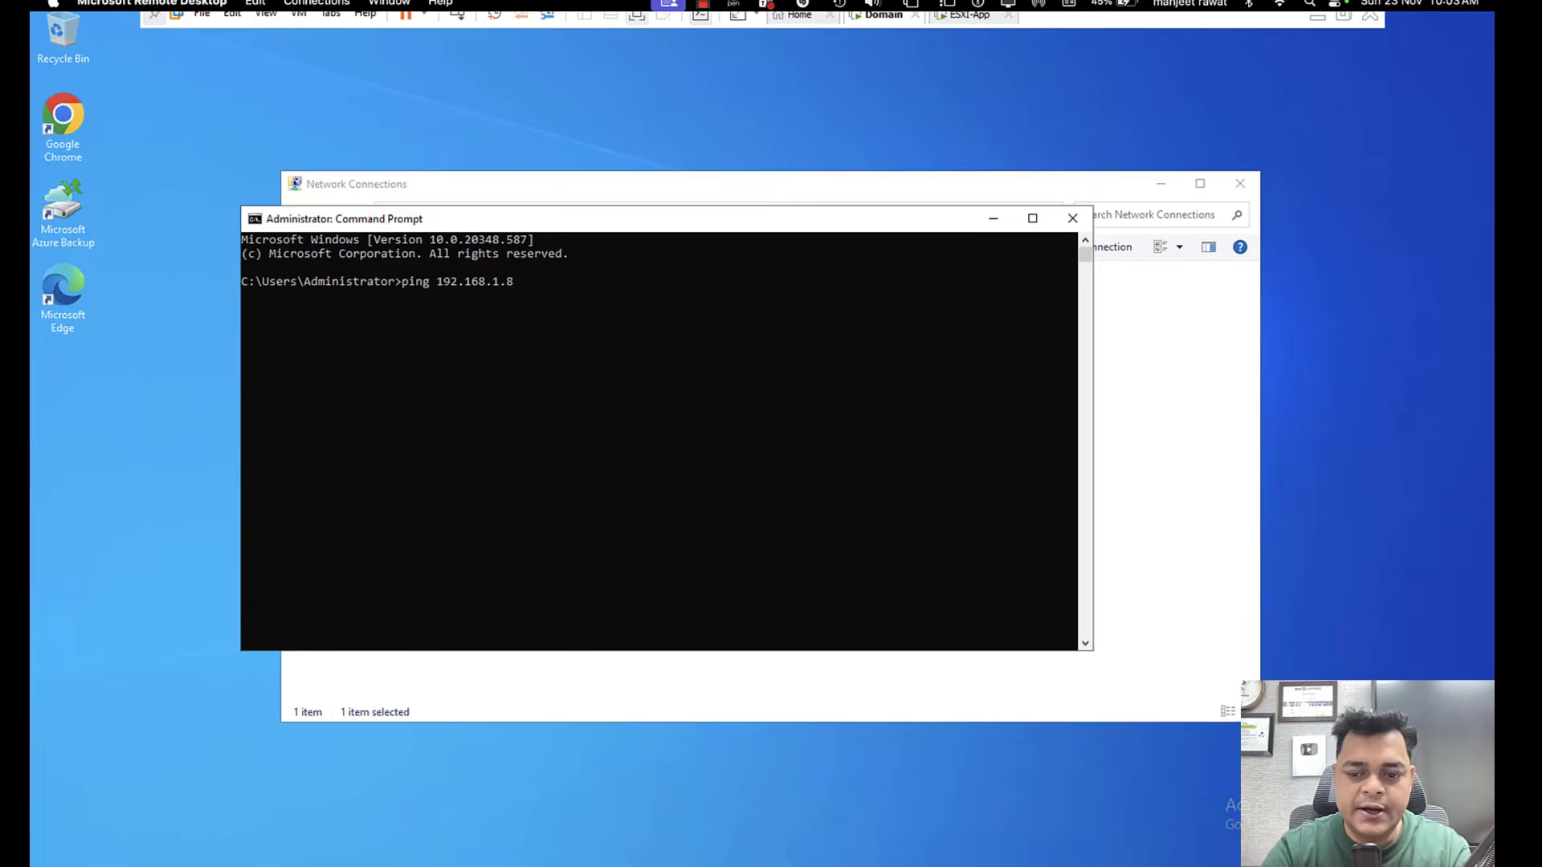
type("8")
key("BackSpace")
key("Return")
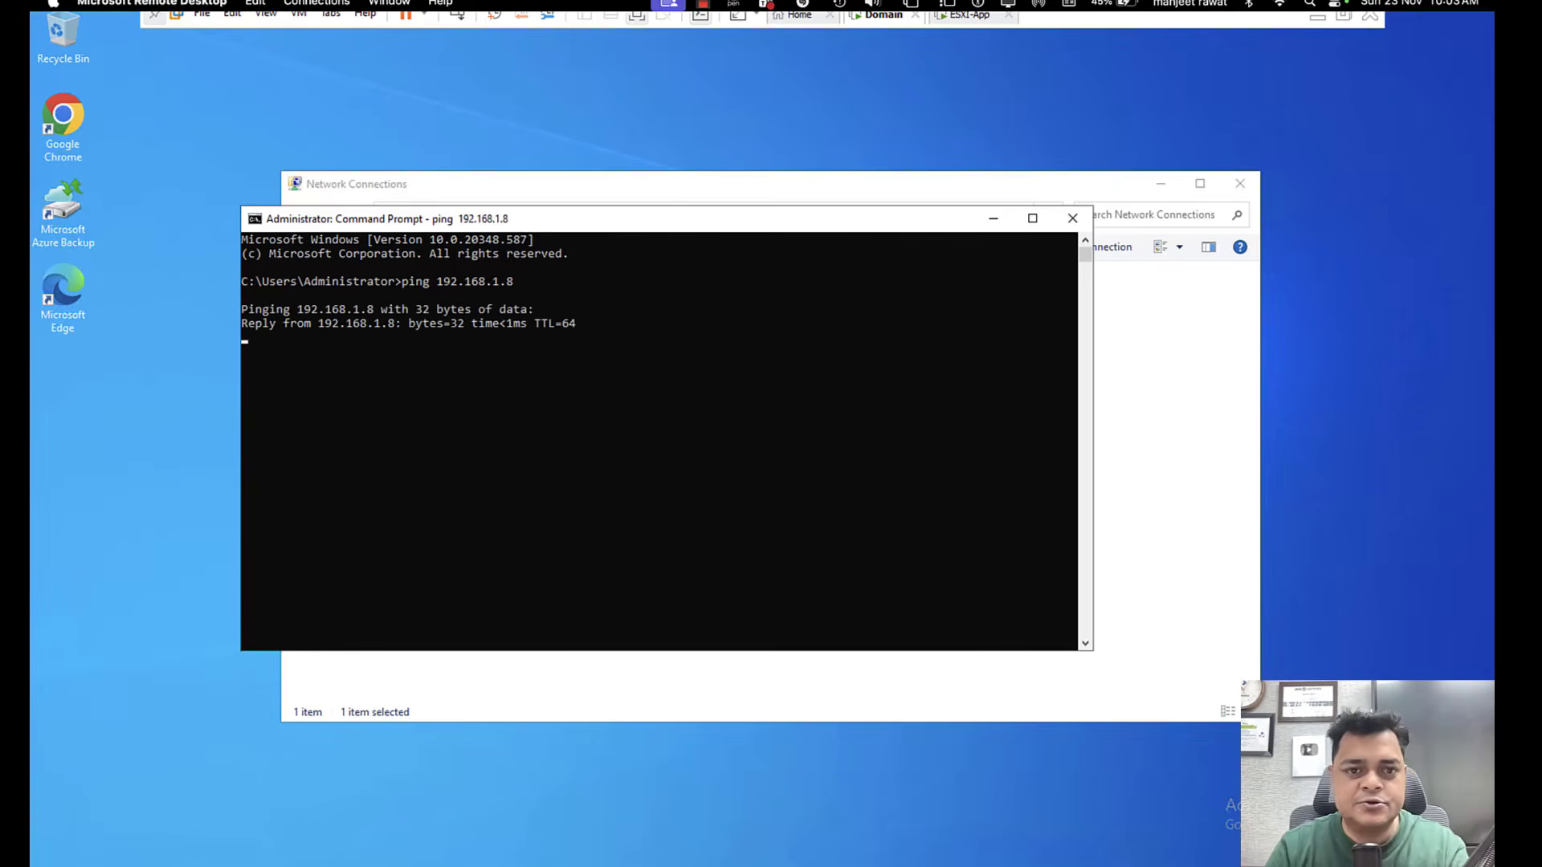
left_click(1072, 218)
left_click(1240, 183)
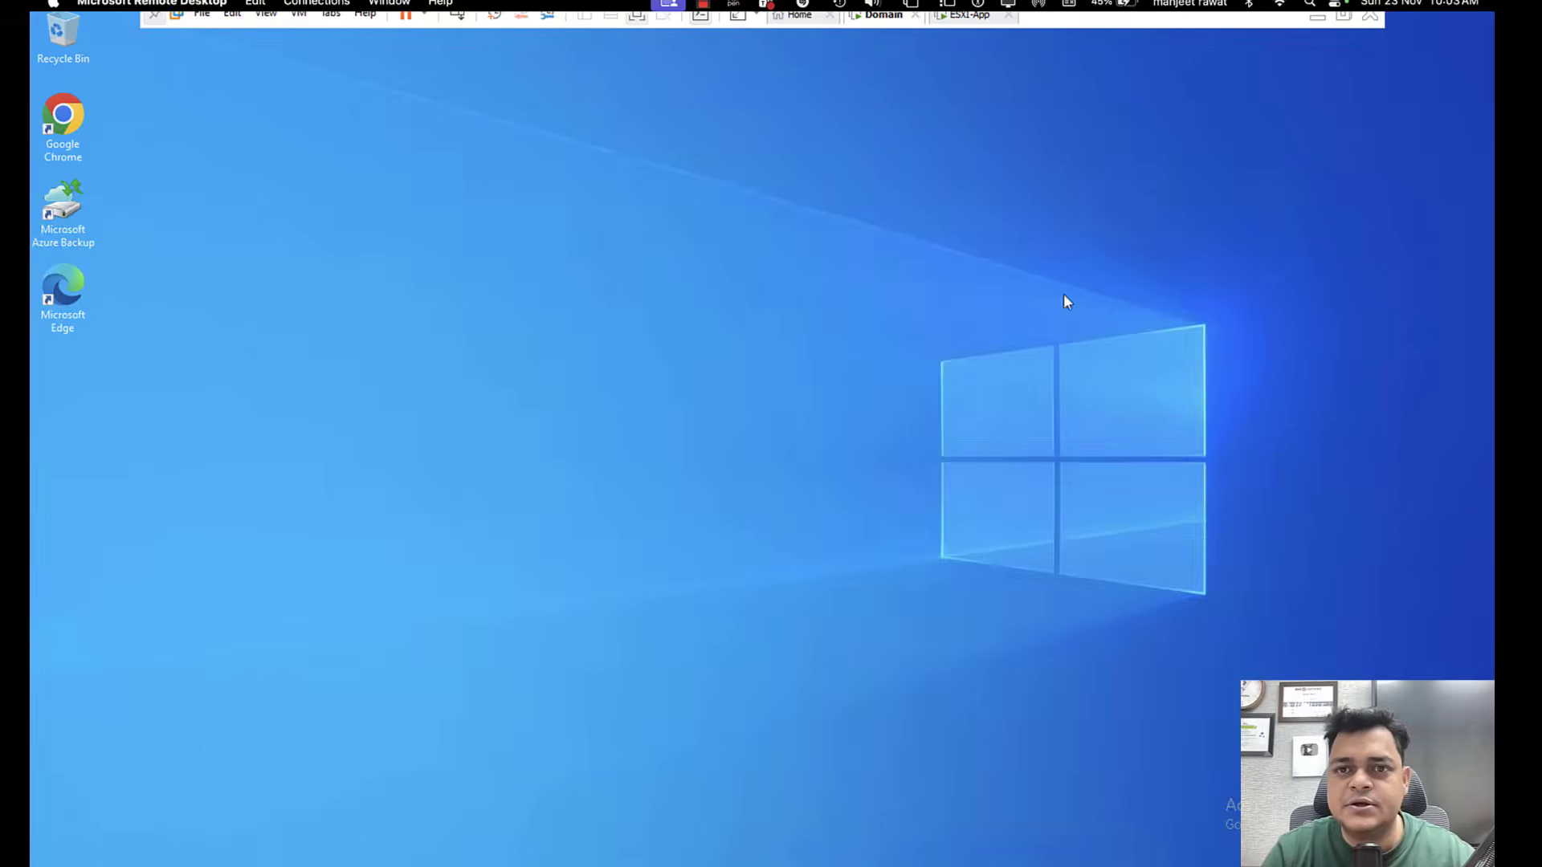
Return to the ESXi Host Client, cancel the leftover Run dialog and examine the host's datastores.
key("ctrl+Left")
key("ctrl+Right")
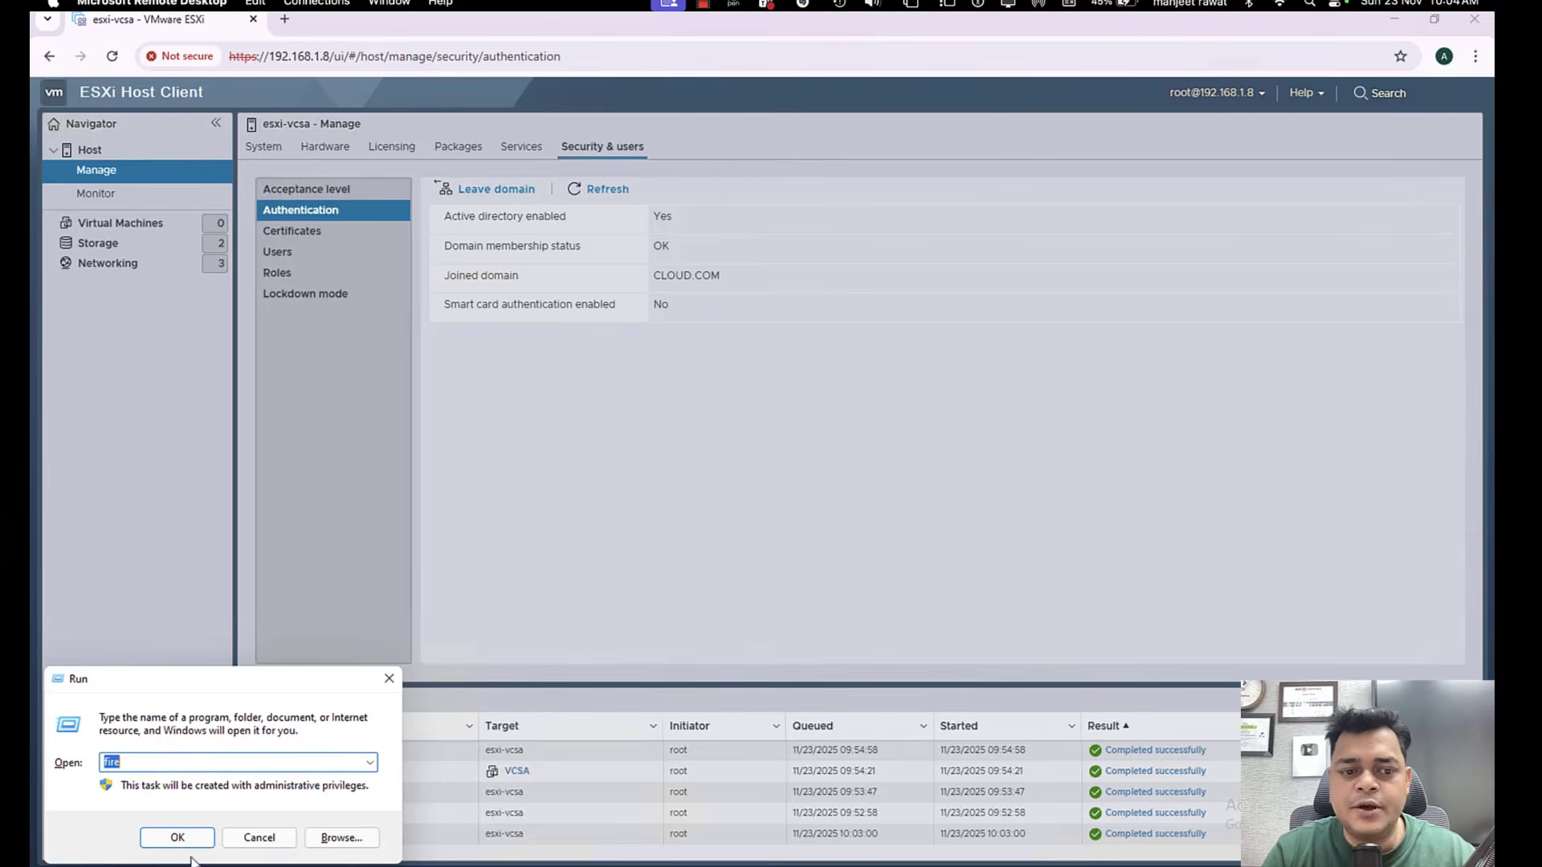
left_click(259, 838)
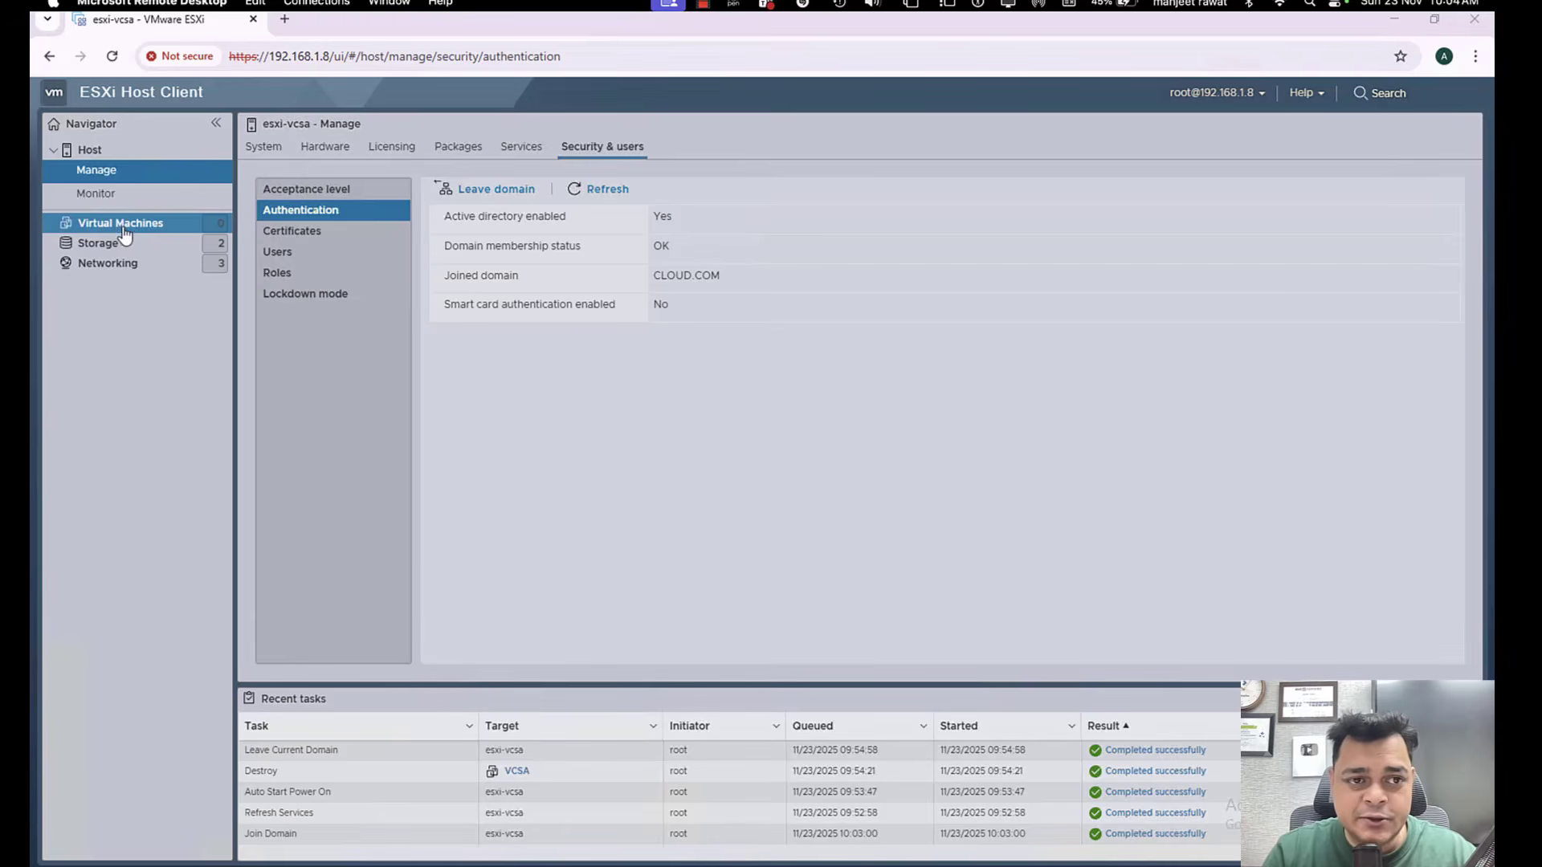
left_click(98, 243)
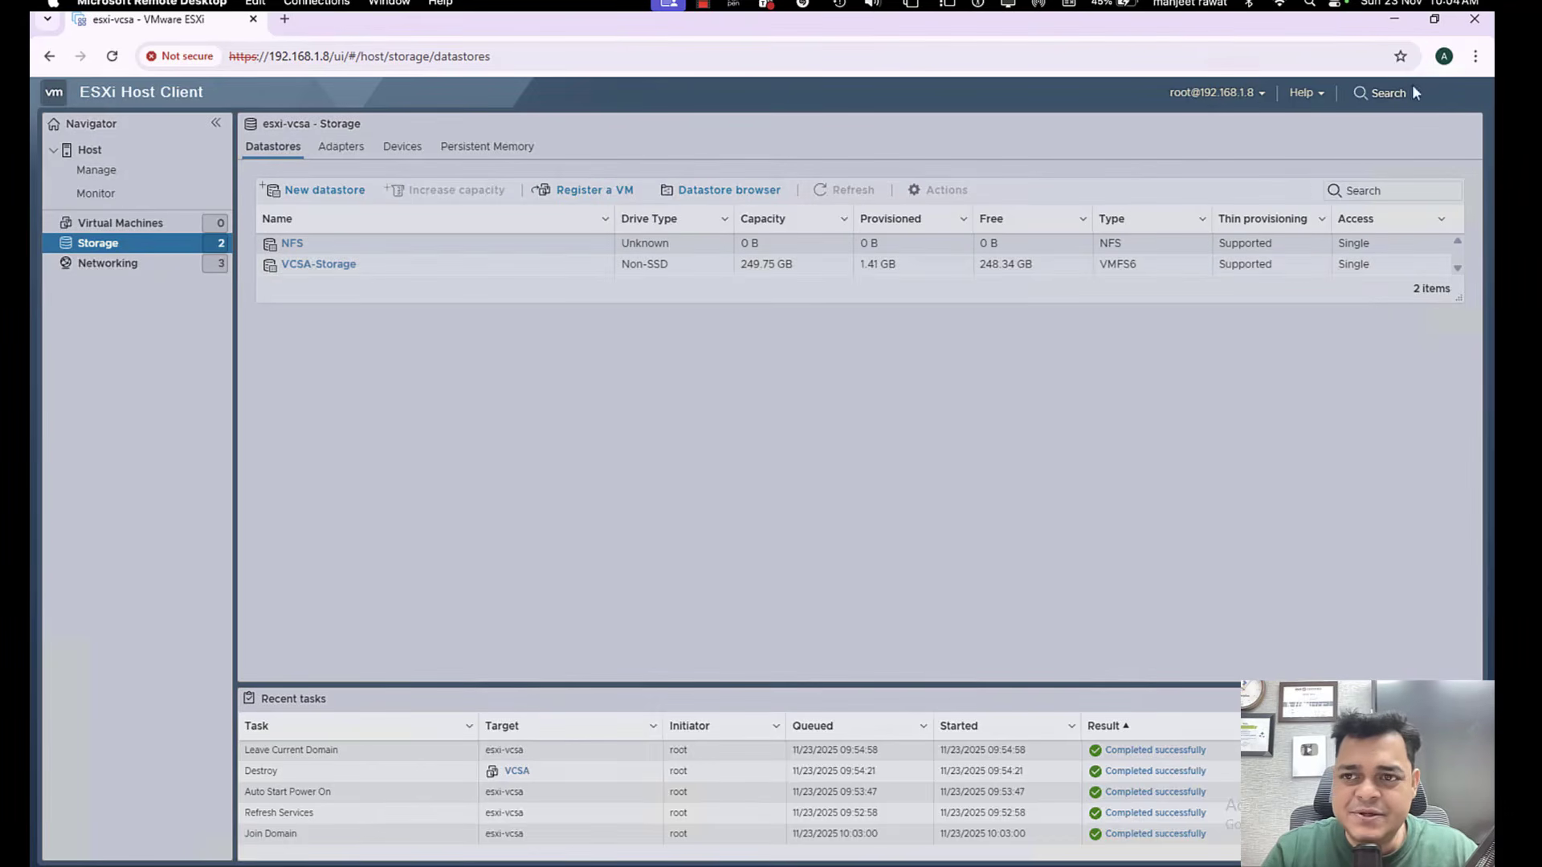
Close the browser window and the file-recycling progress dialog.
left_click(1475, 20)
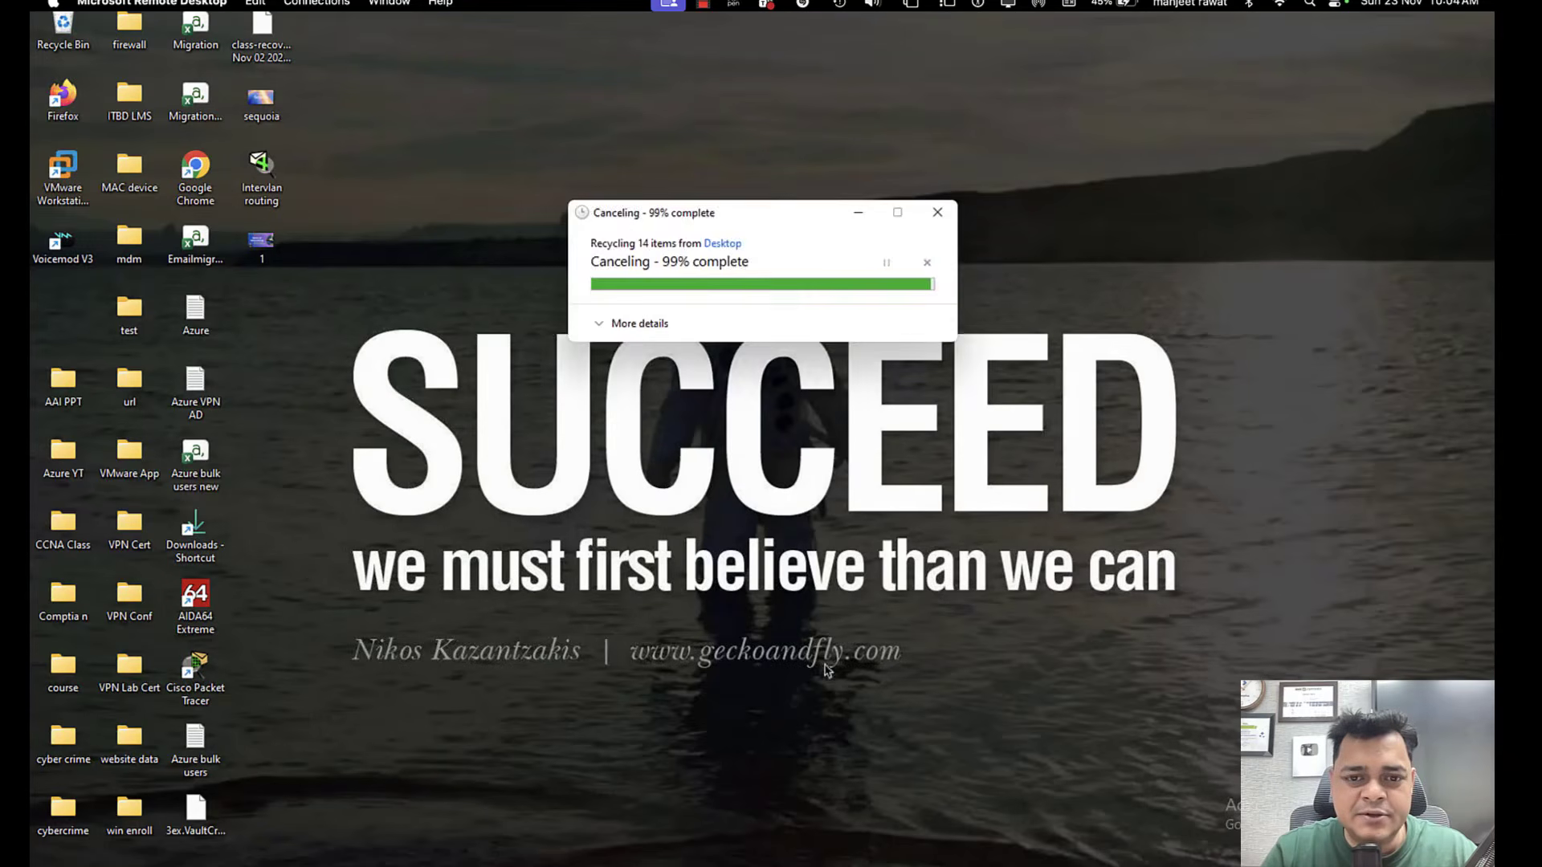
left_click(937, 212)
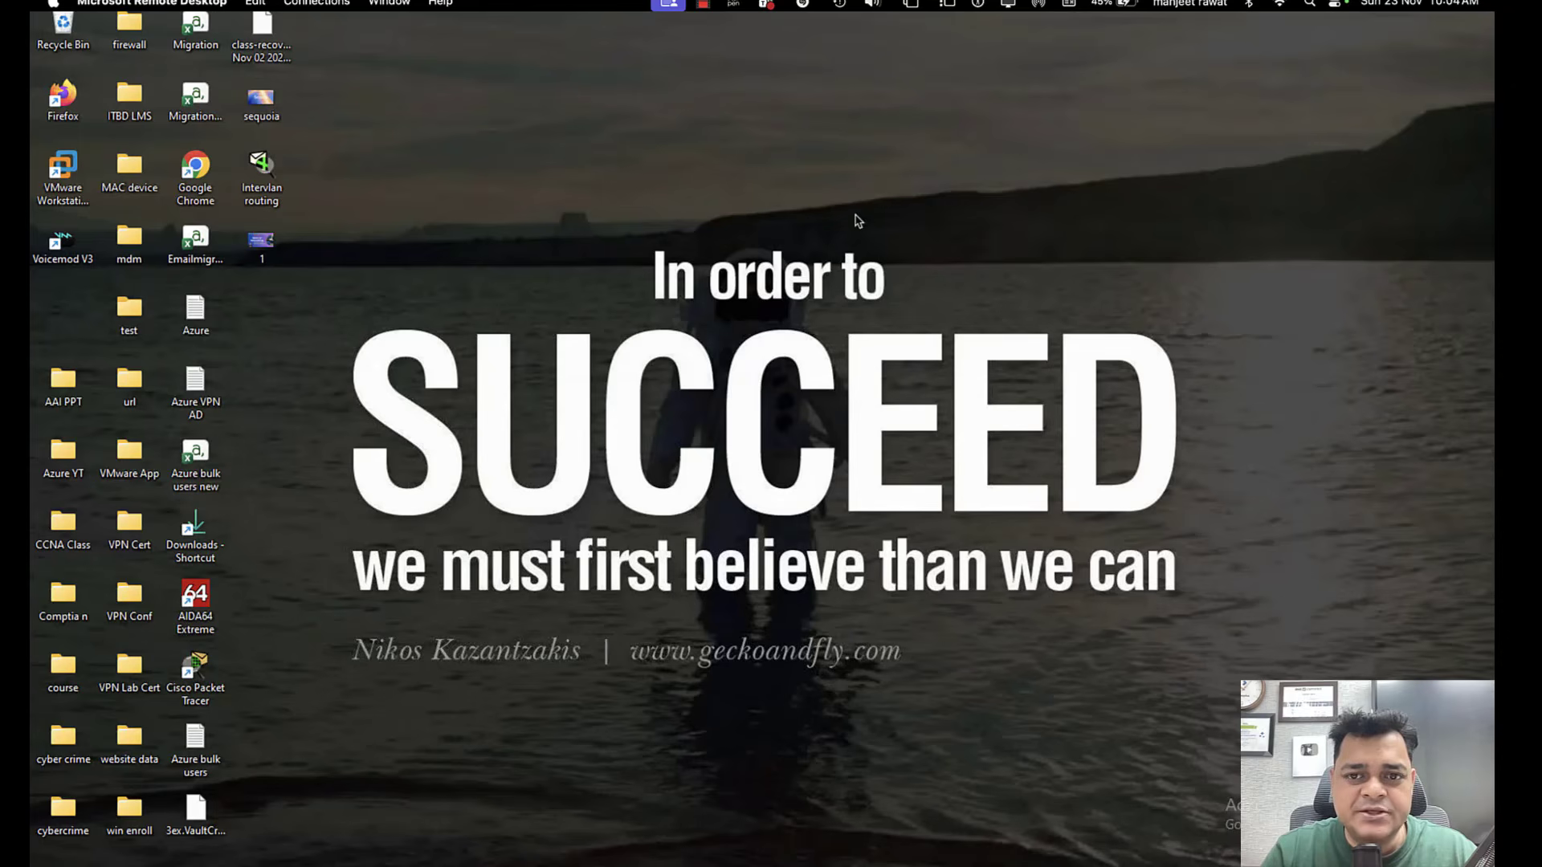
Sort the desktop icons by size.
right_click(518, 390)
mouse_move(581, 428)
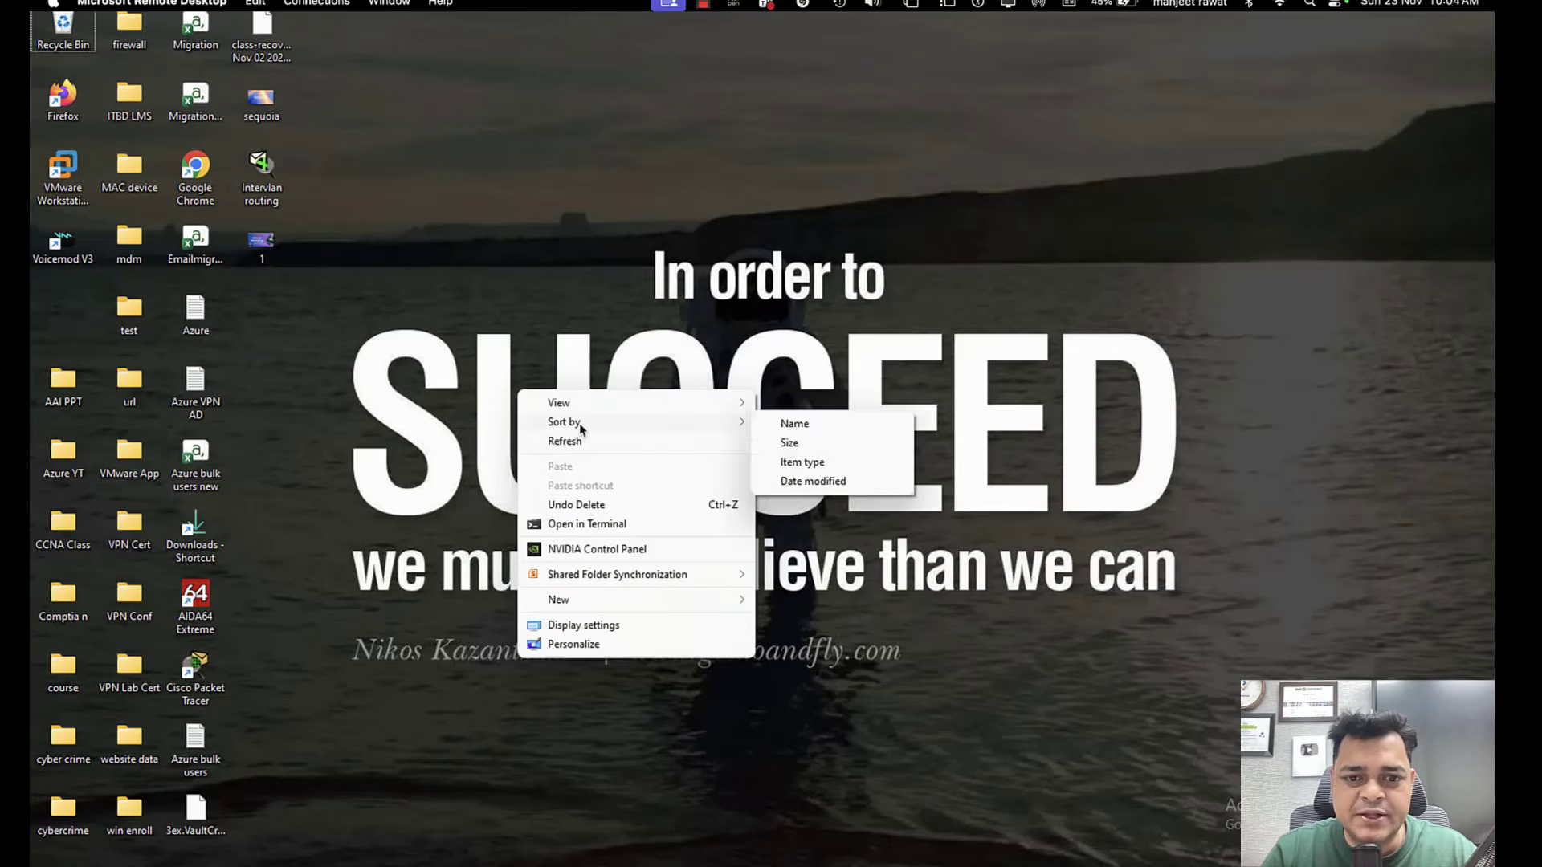
left_click(799, 443)
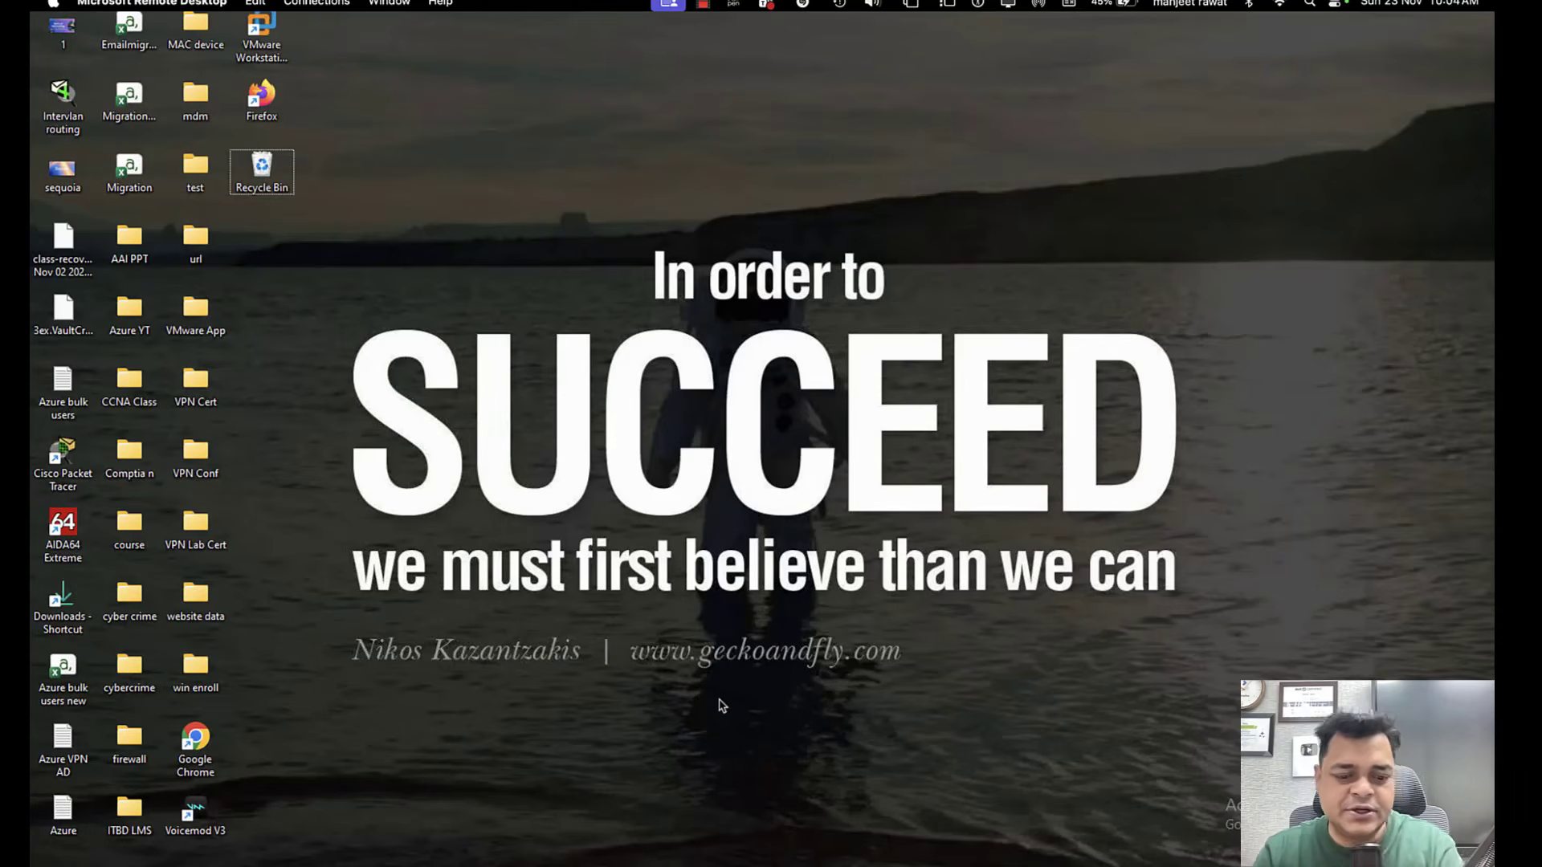
Open the VMware_vSphere folder on the Software (J:) drive in File Explorer.
key("super+e")
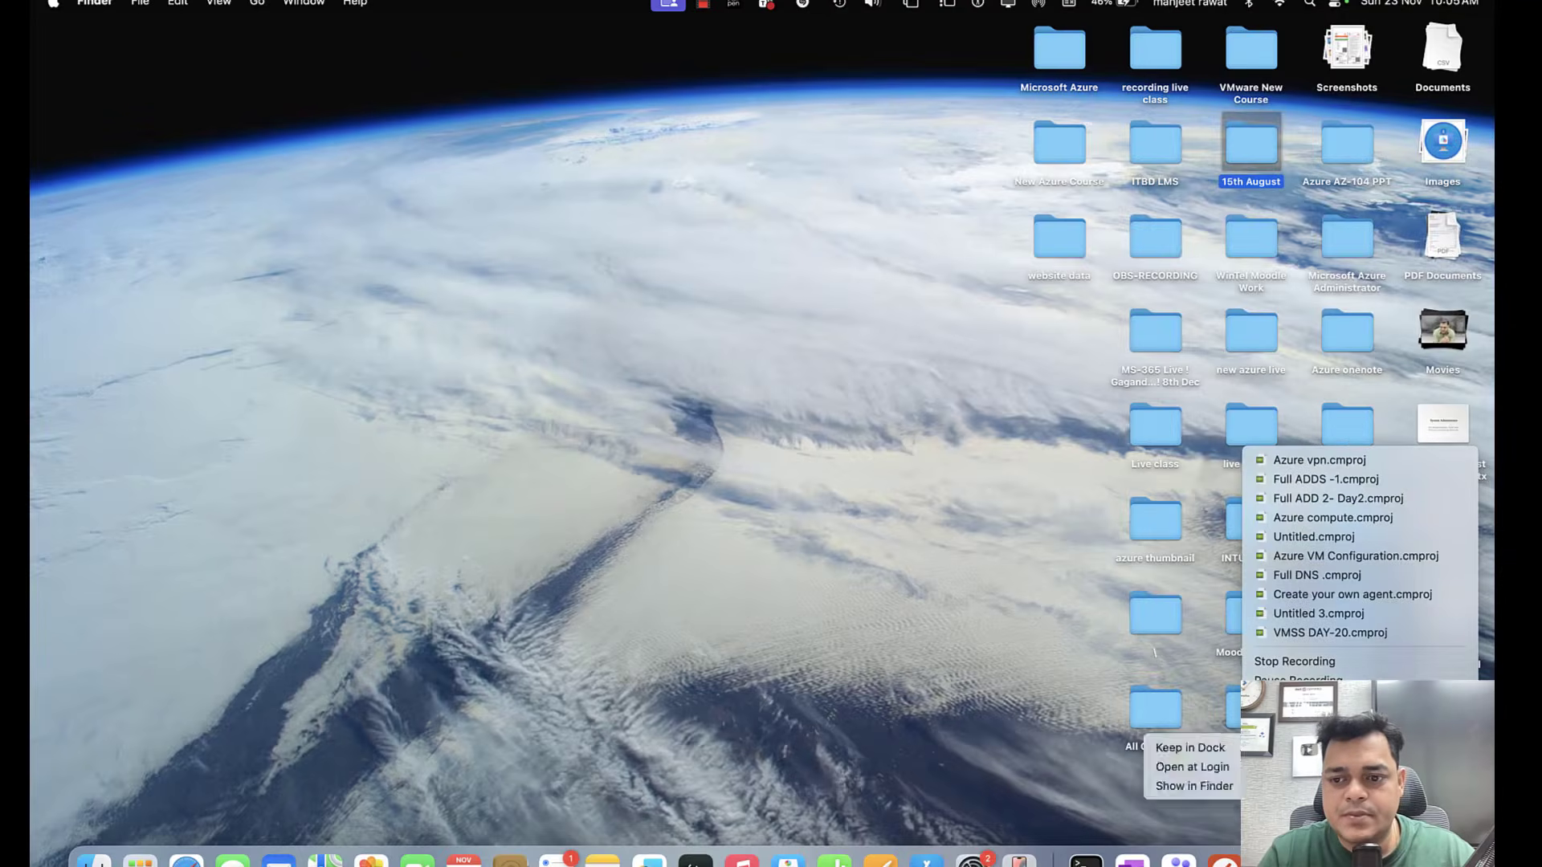
left_click(820, 377)
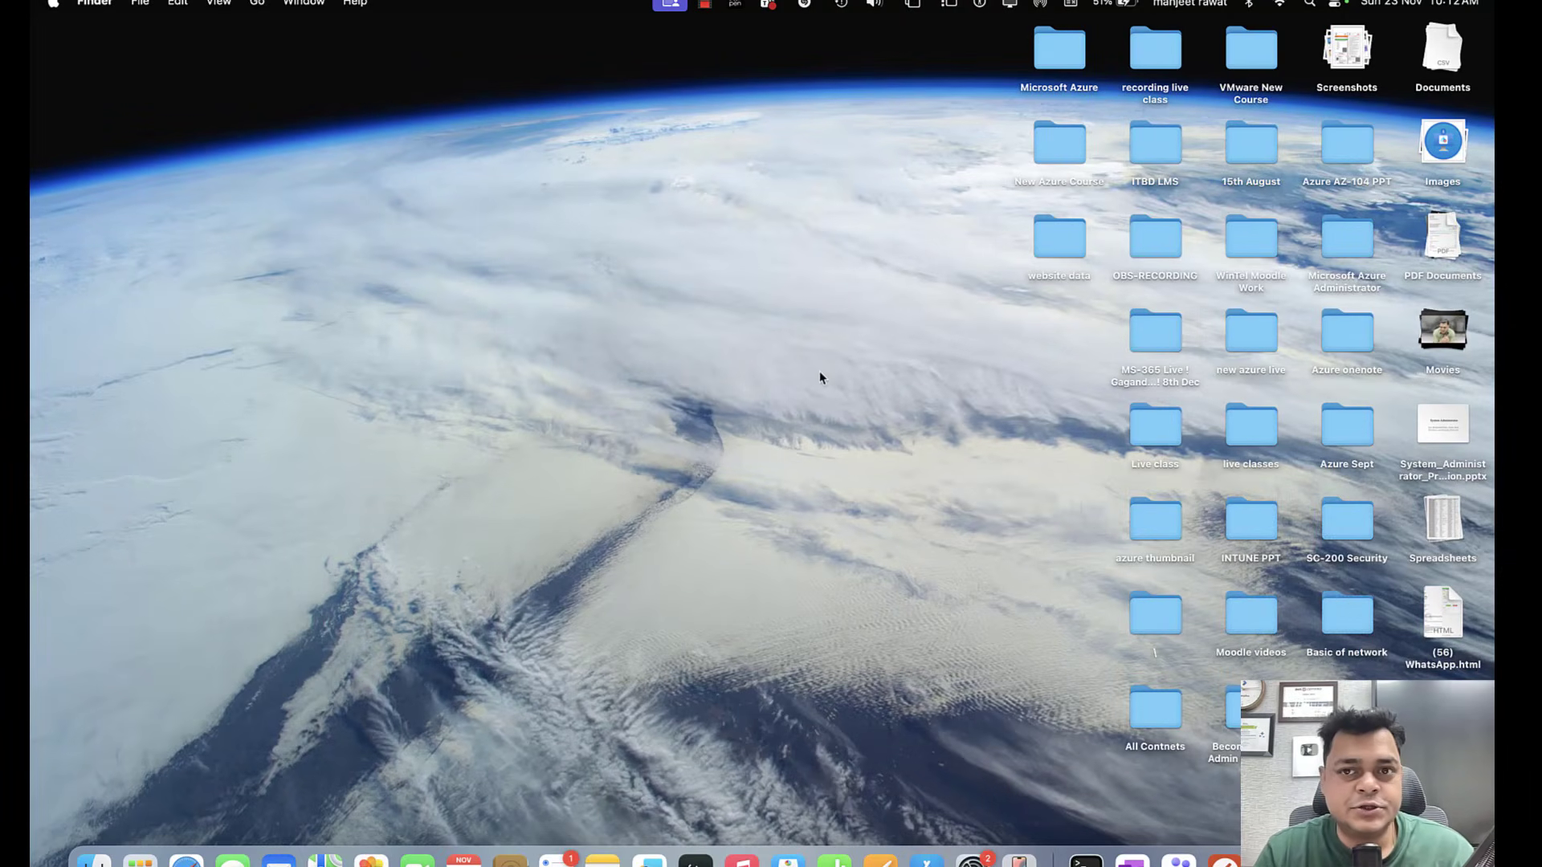
key("ctrl+Right")
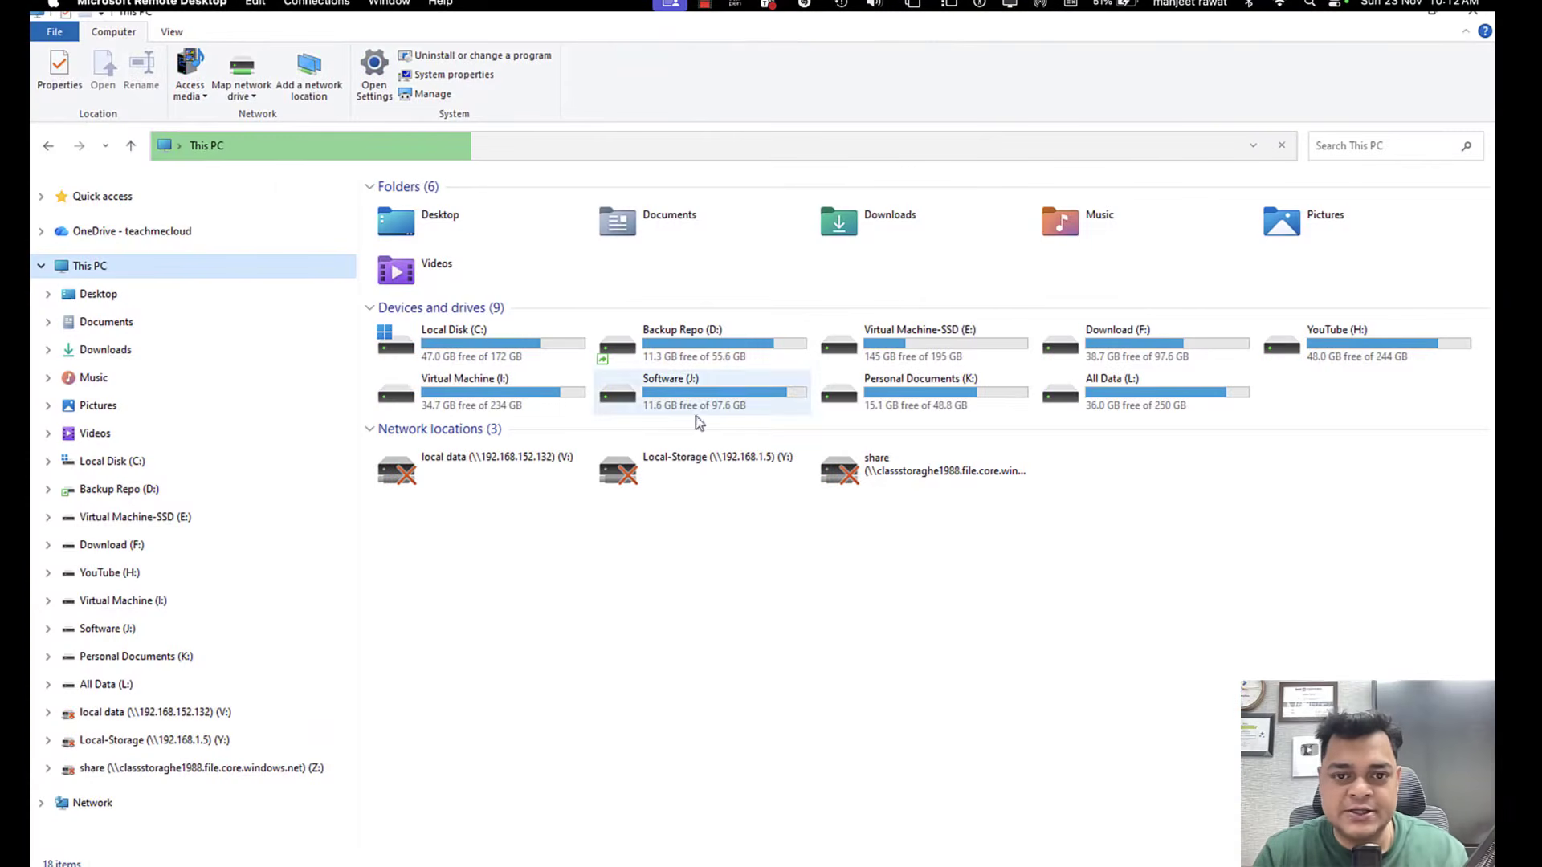
double_click(696, 405)
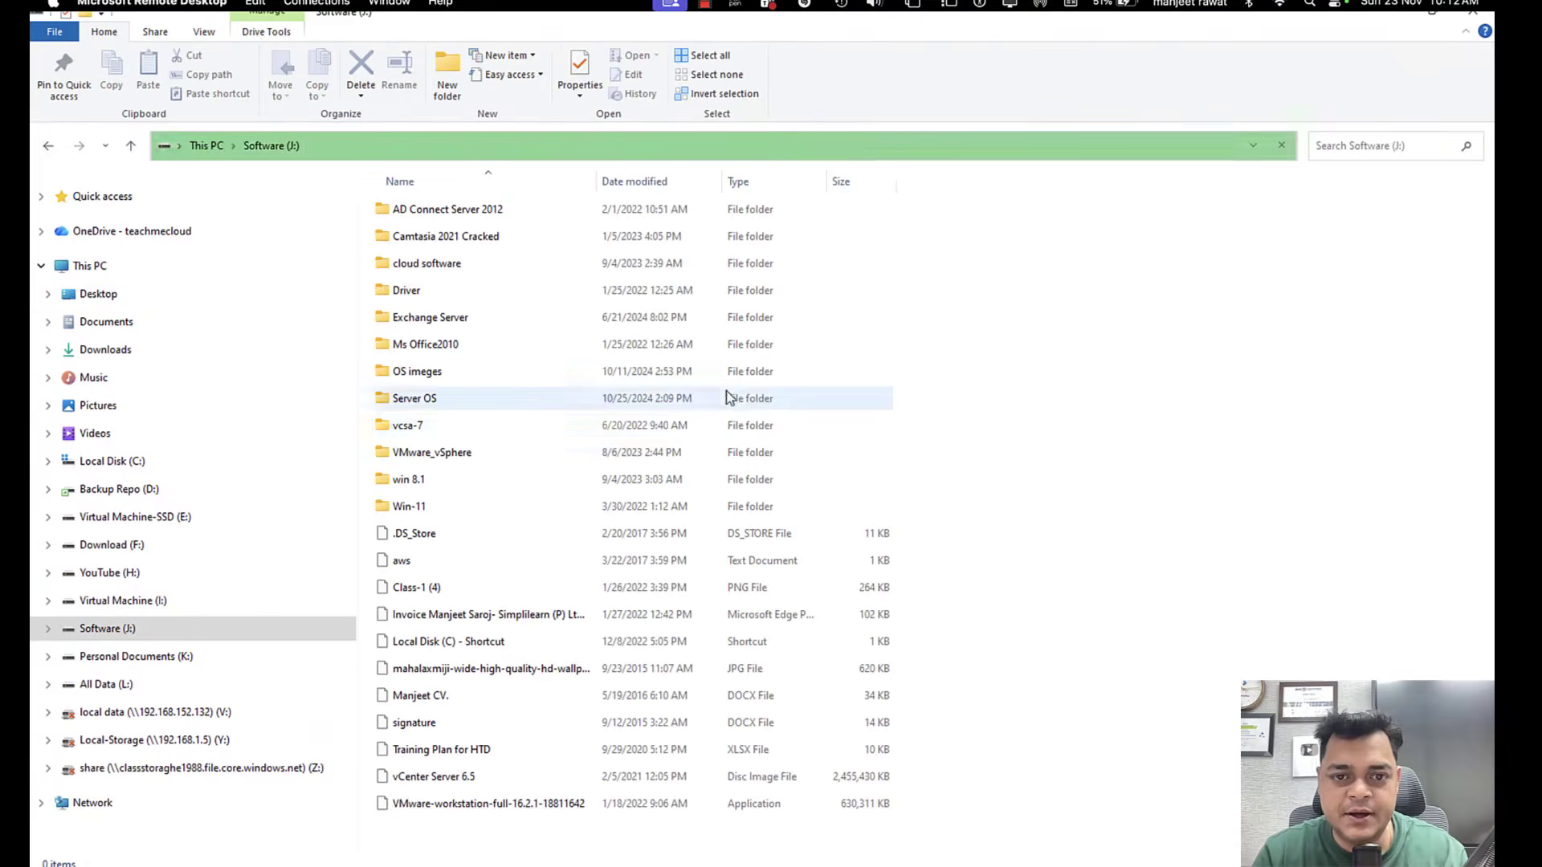
double_click(447, 452)
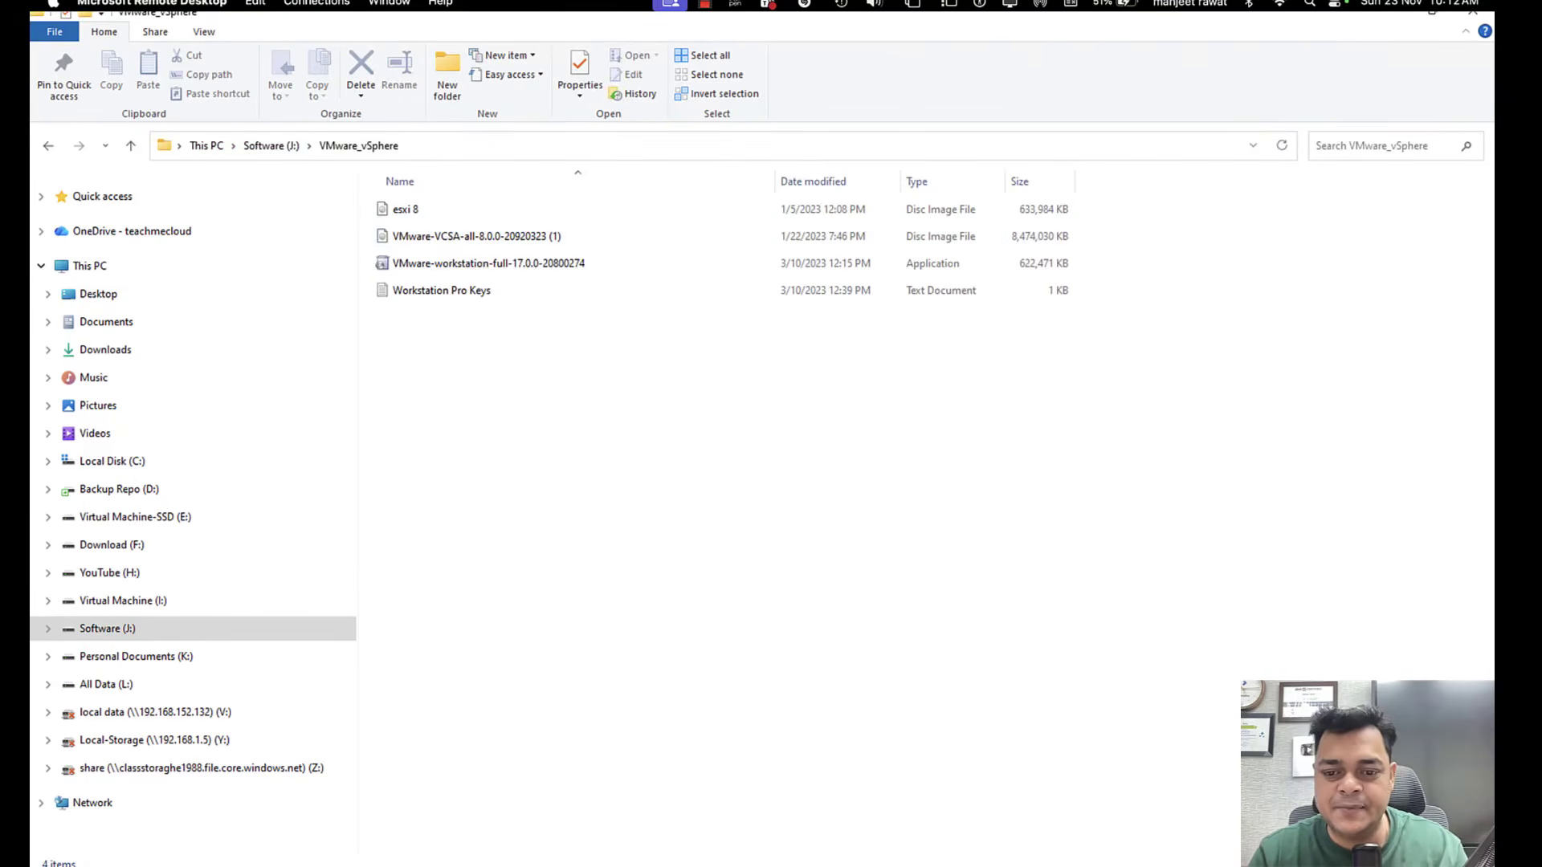
Switch to VMware Workstation in a restored window and bring up the Domain virtual machine's Server Manager.
mouse_move(916, 866)
left_click(1112, 759)
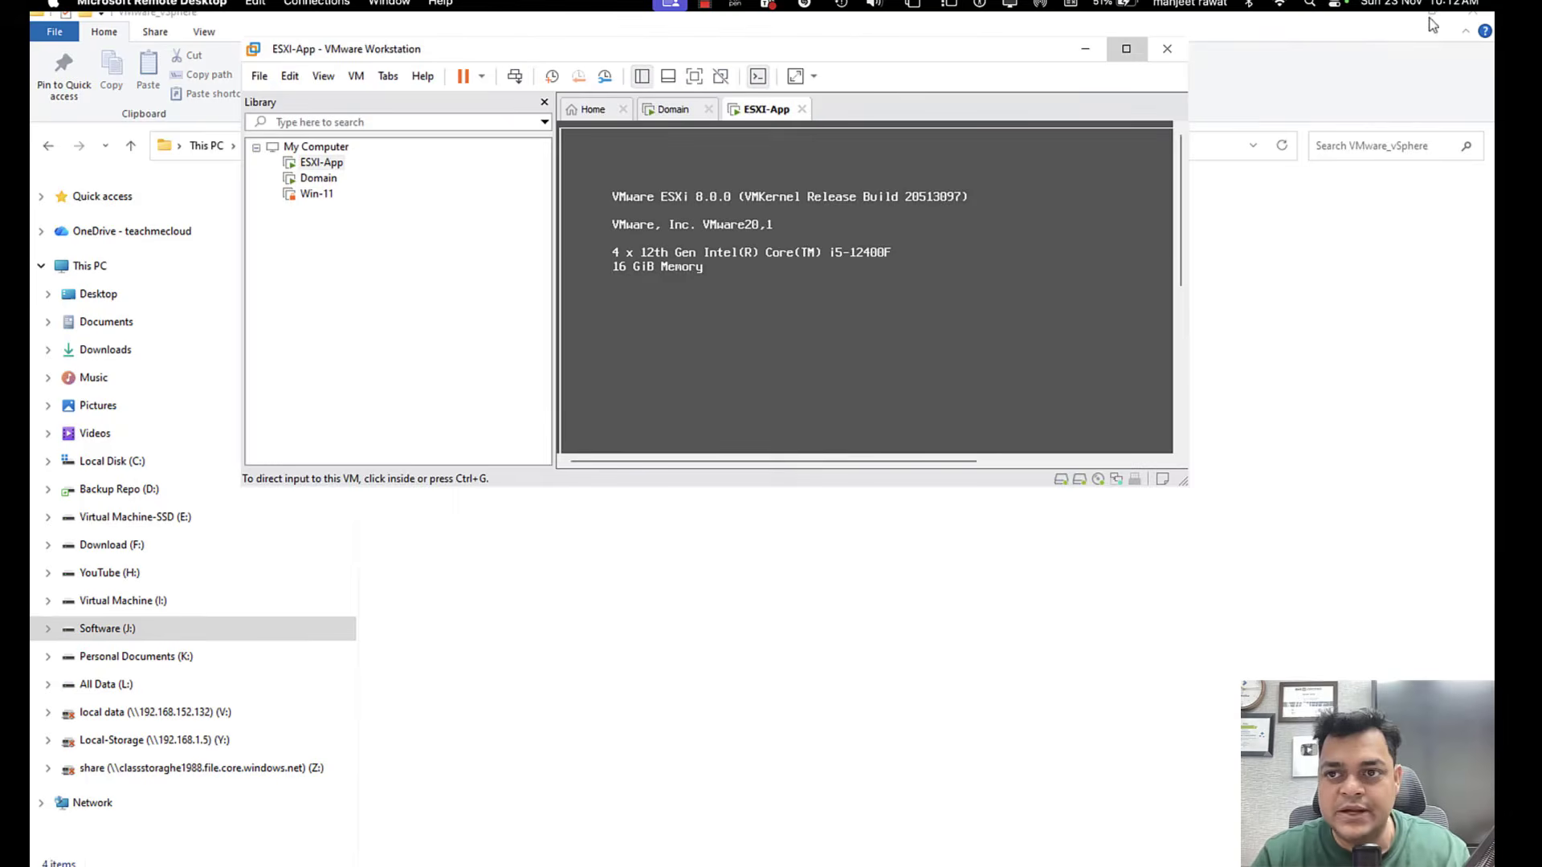
left_click(1433, 10)
left_click(667, 112)
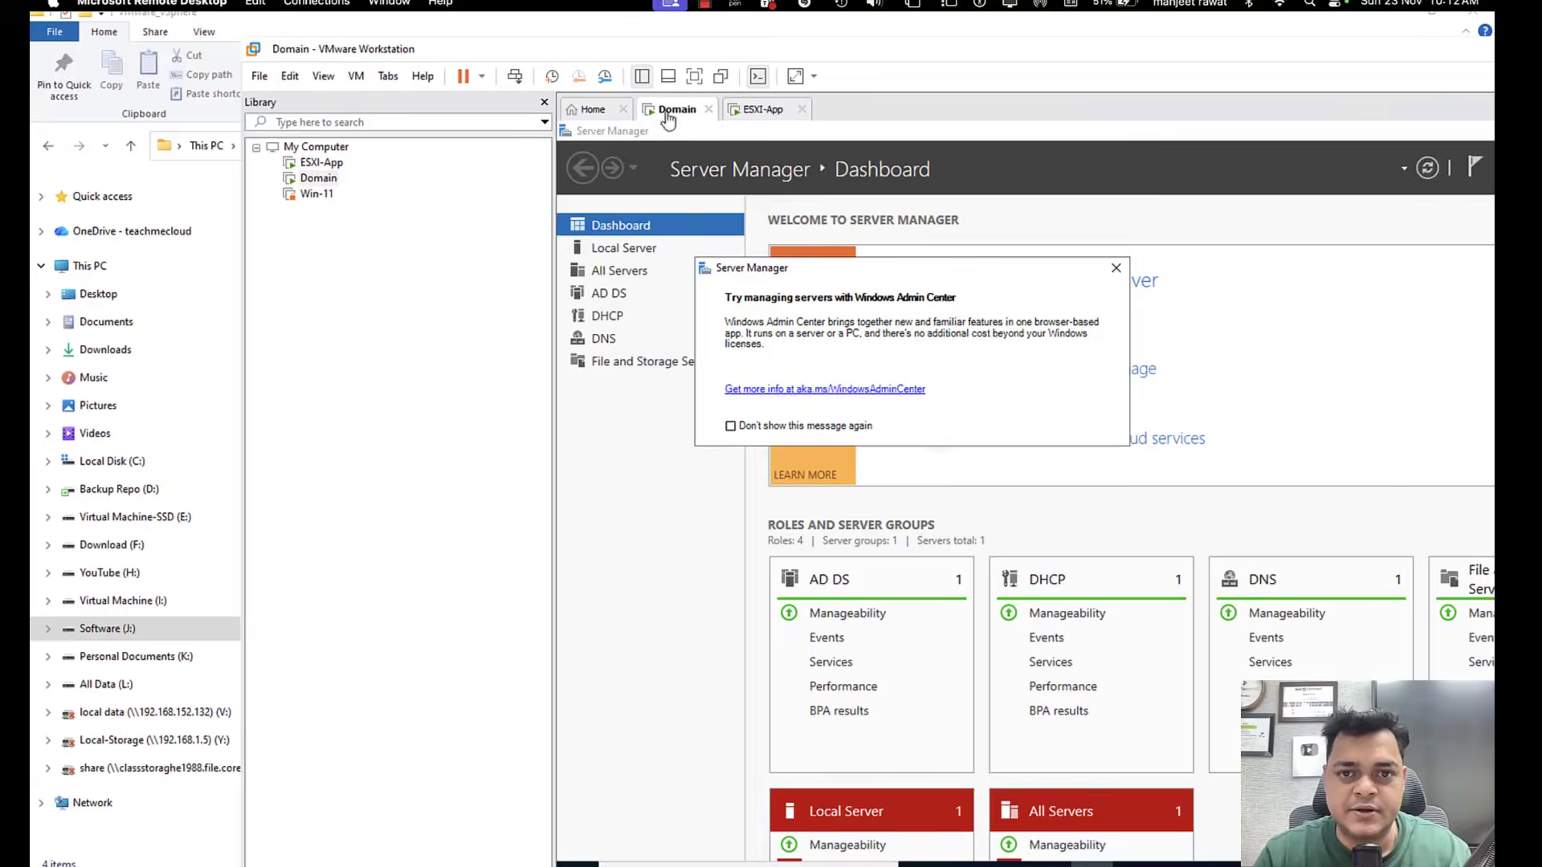
left_click(1347, 162)
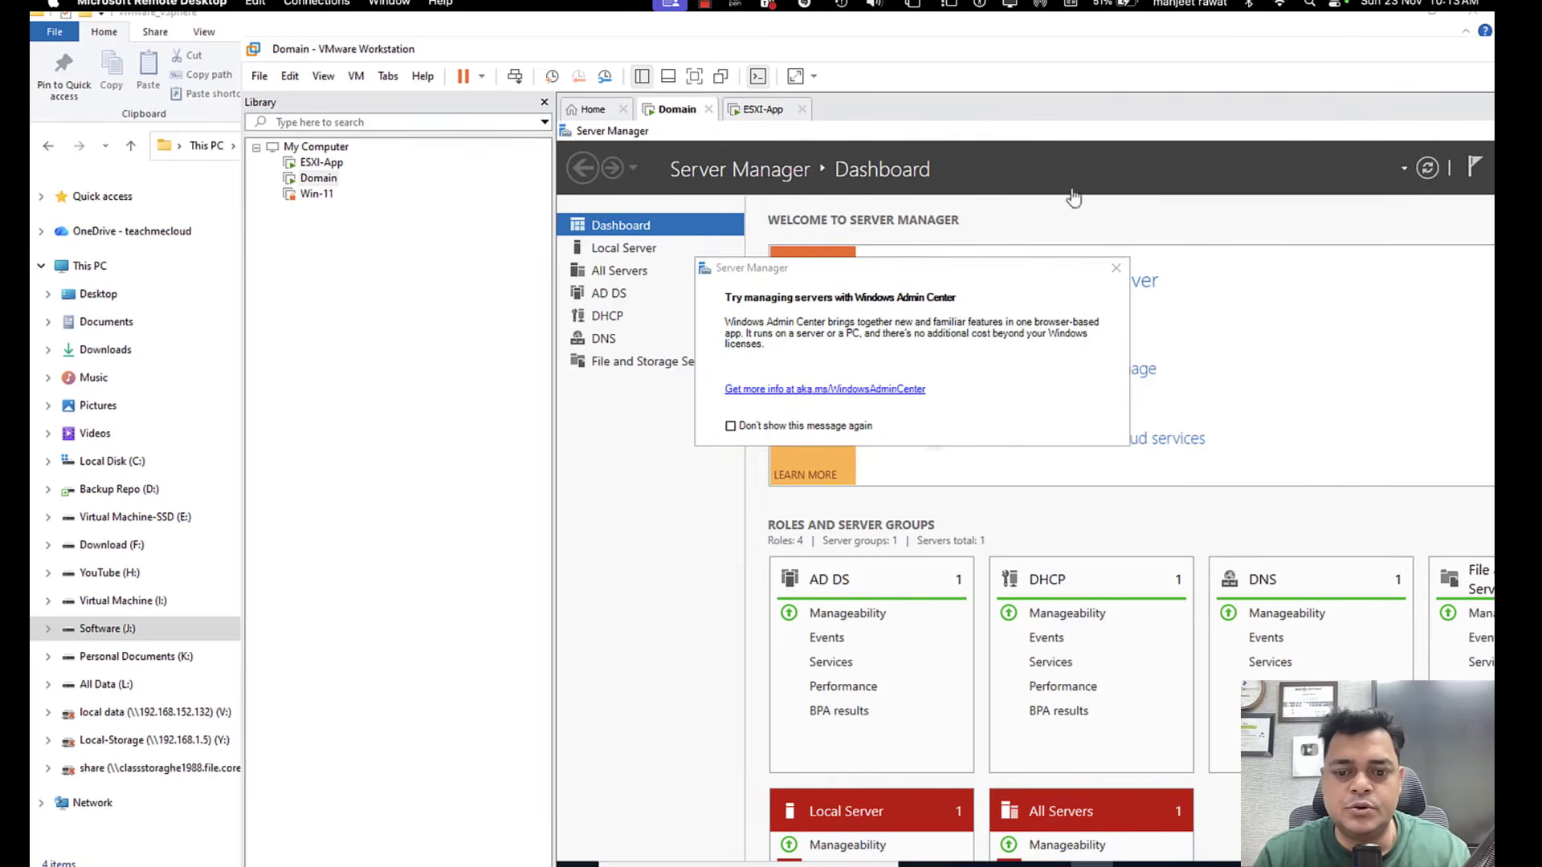
Switch to the VMware_vSphere folder in File Explorer and mount the VMware-VCSA-all-8.0.0-20920323 (1) disc image.
left_click(805, 865)
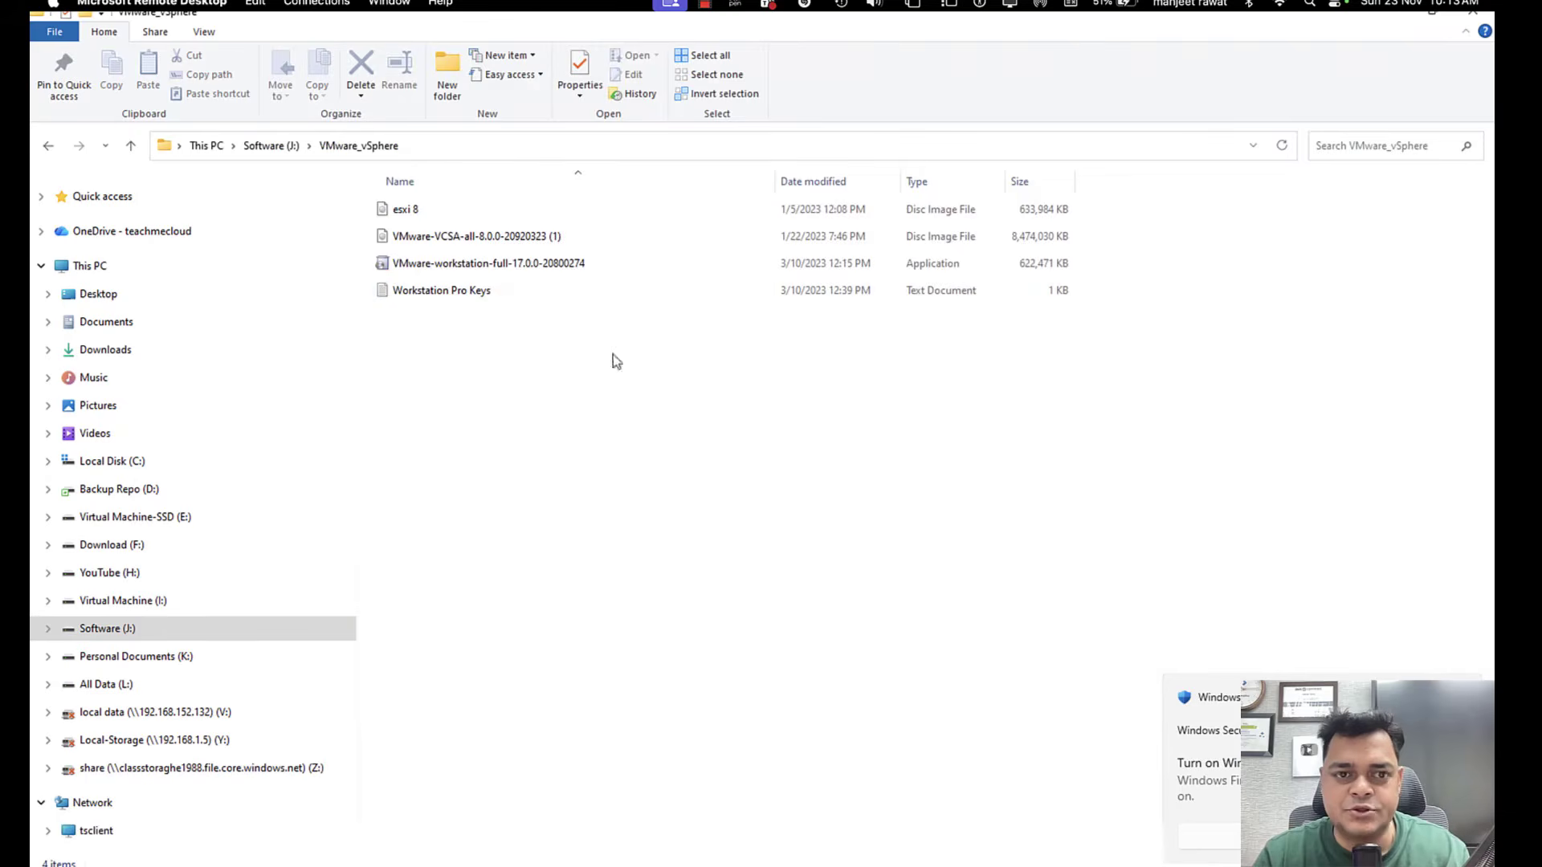
left_click(468, 233)
right_click(469, 235)
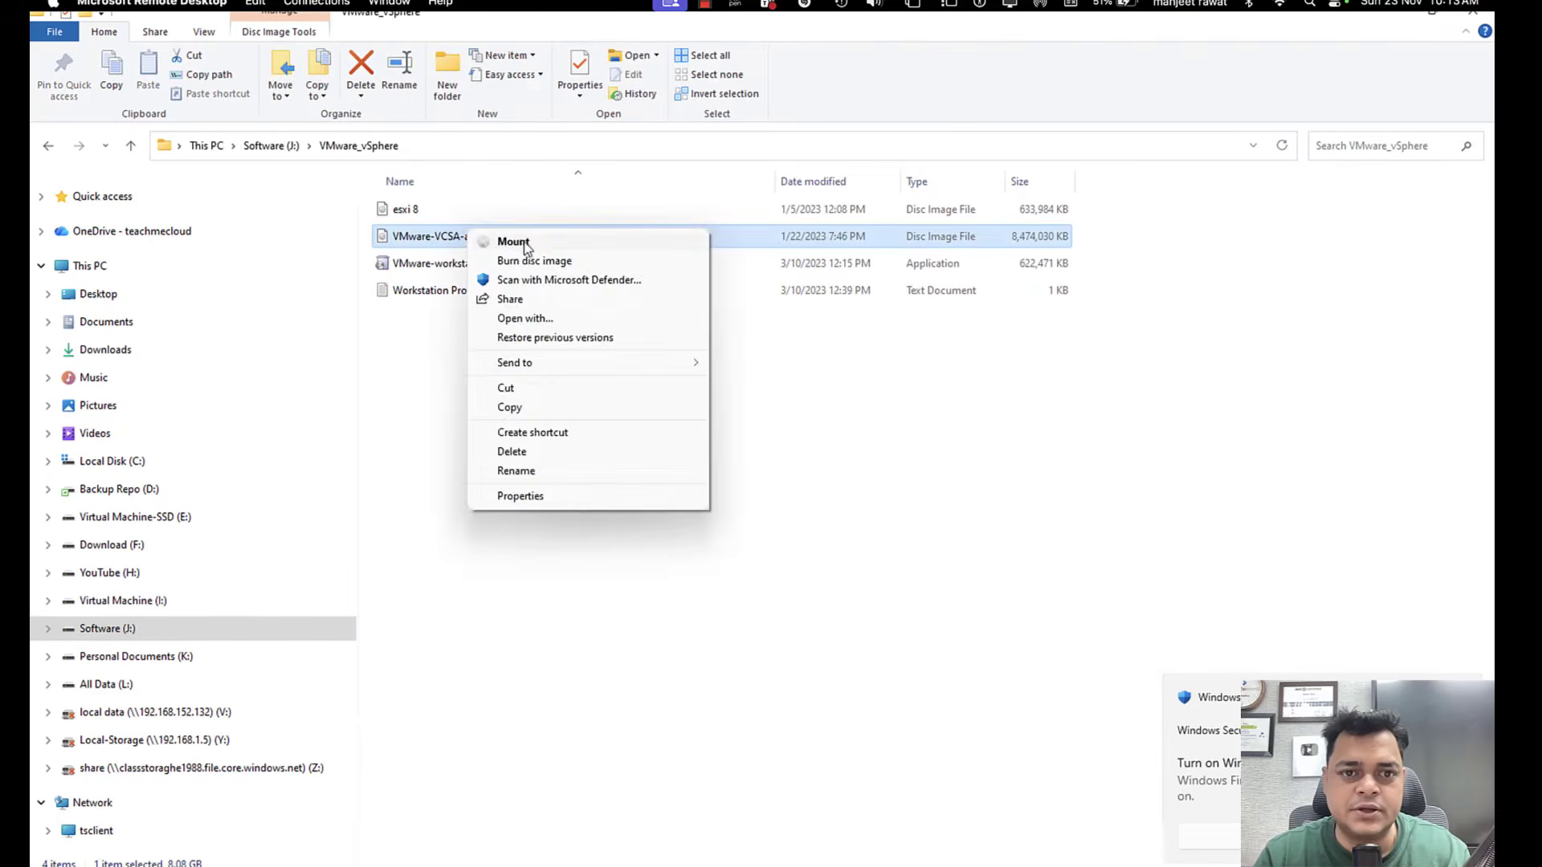
left_click(528, 250)
left_click(820, 466)
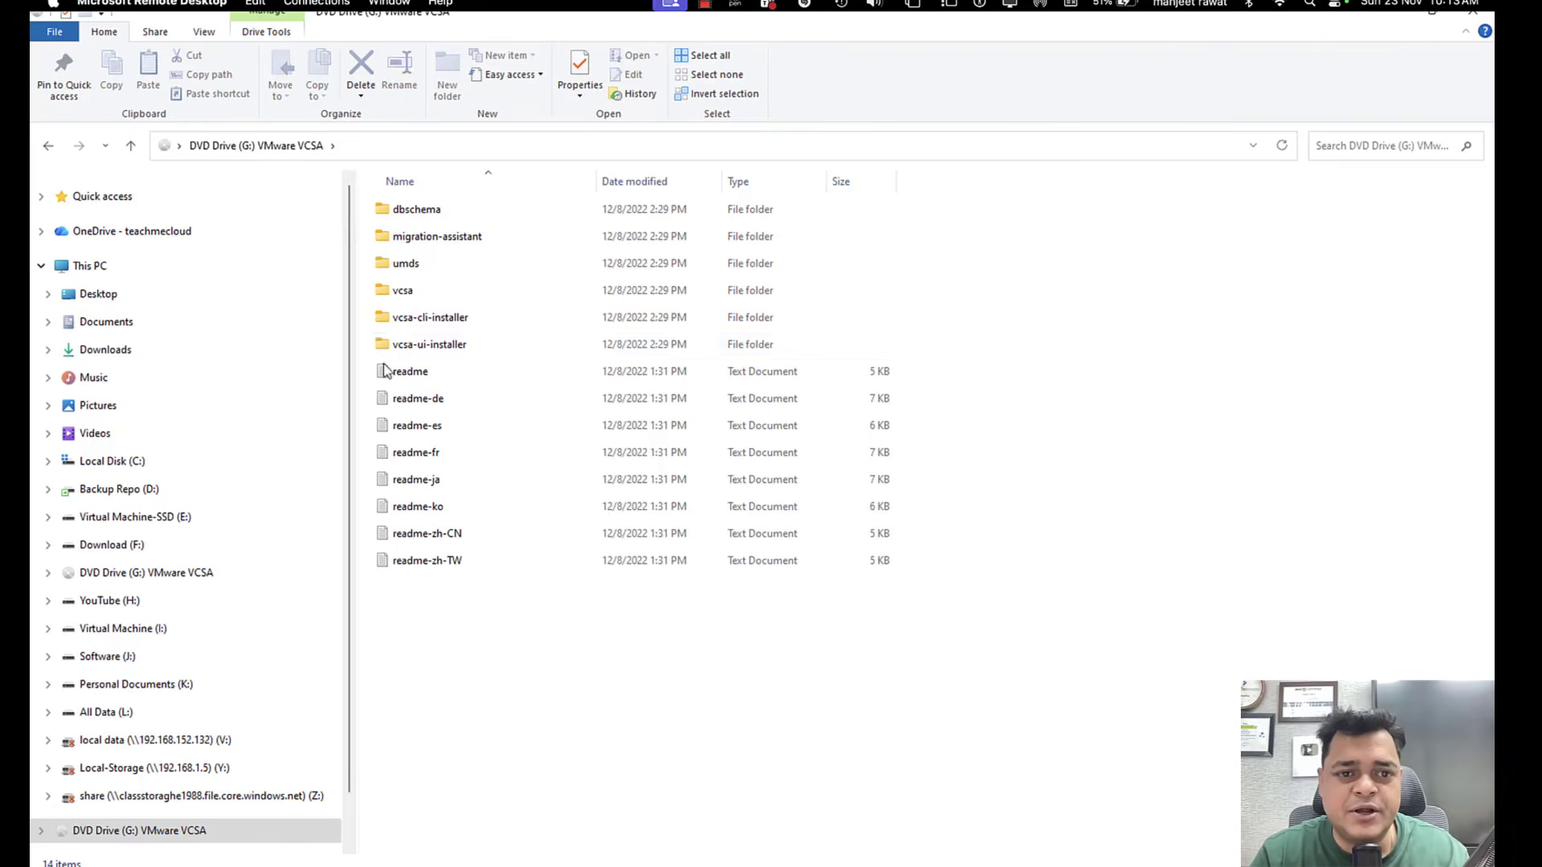
Launch the installer application from the vcsa-ui-installer\win32 folder on the mounted drive and close the File Explorer window.
left_click(441, 351)
double_click(440, 351)
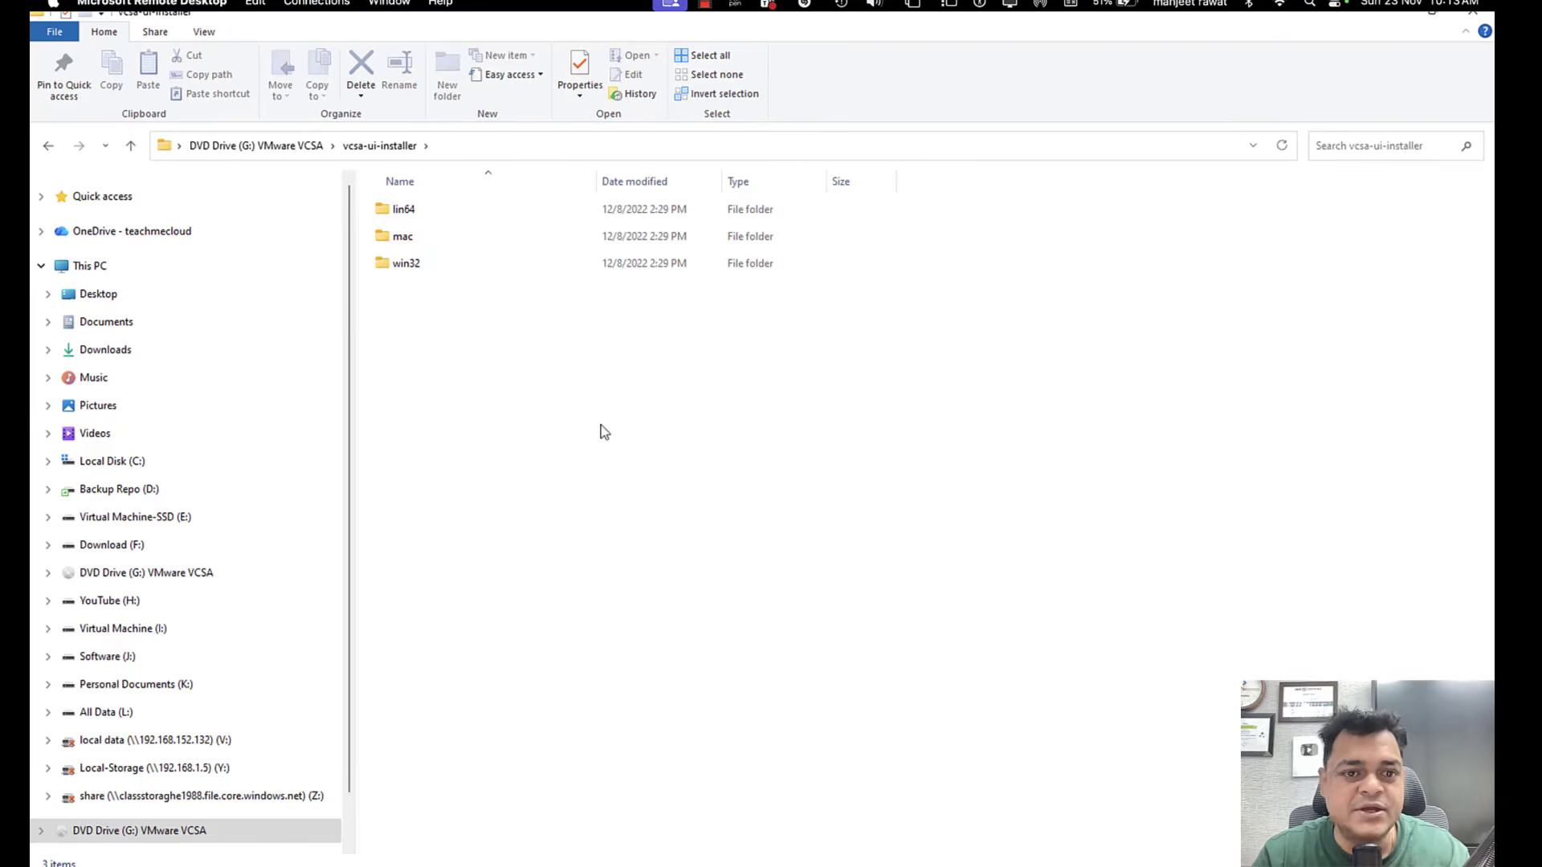
double_click(418, 273)
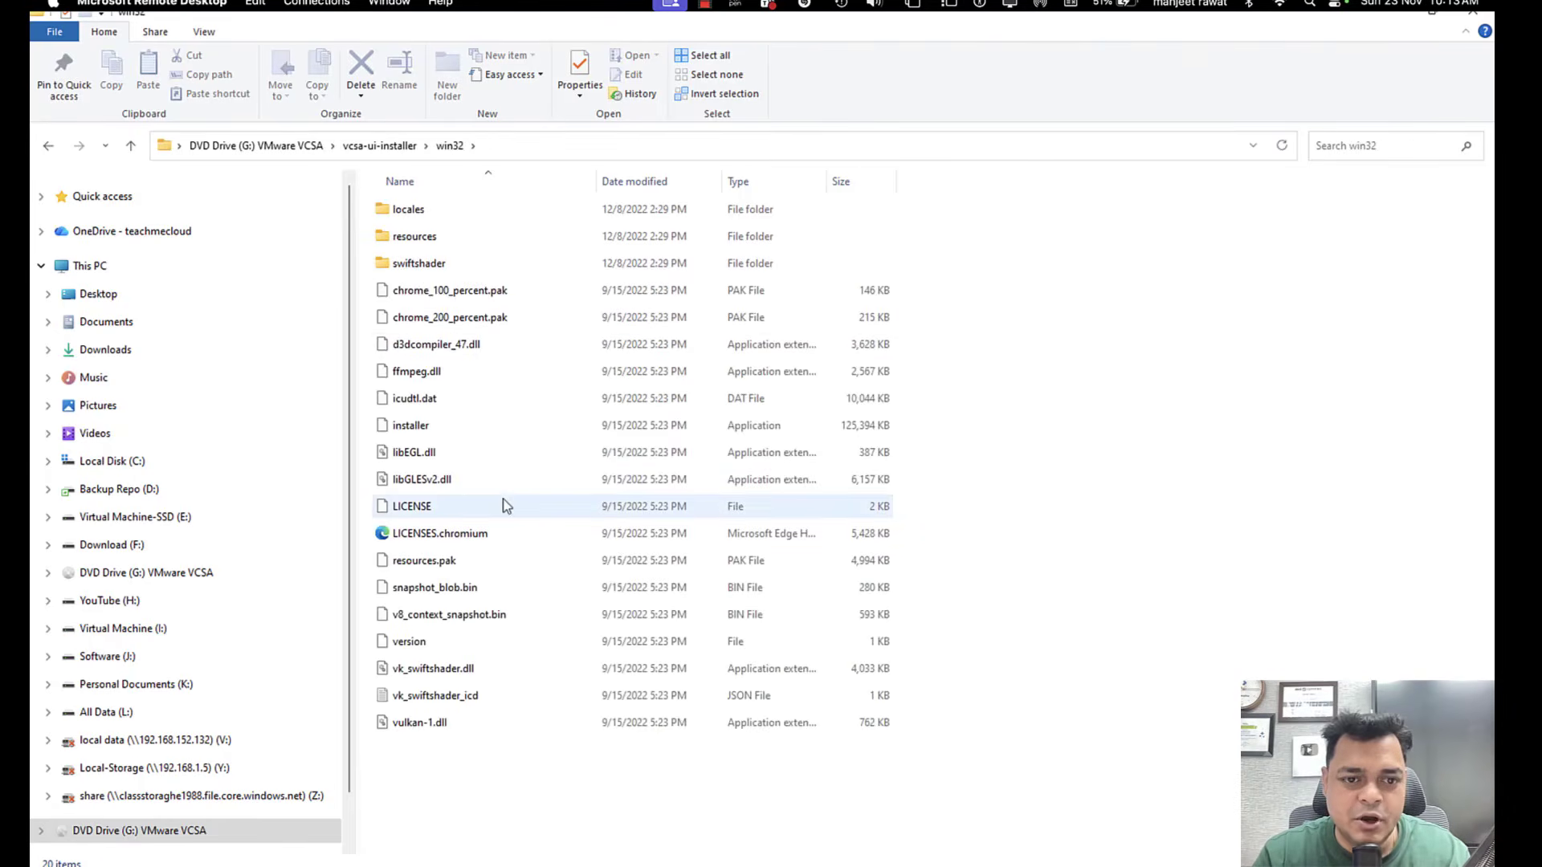
double_click(419, 432)
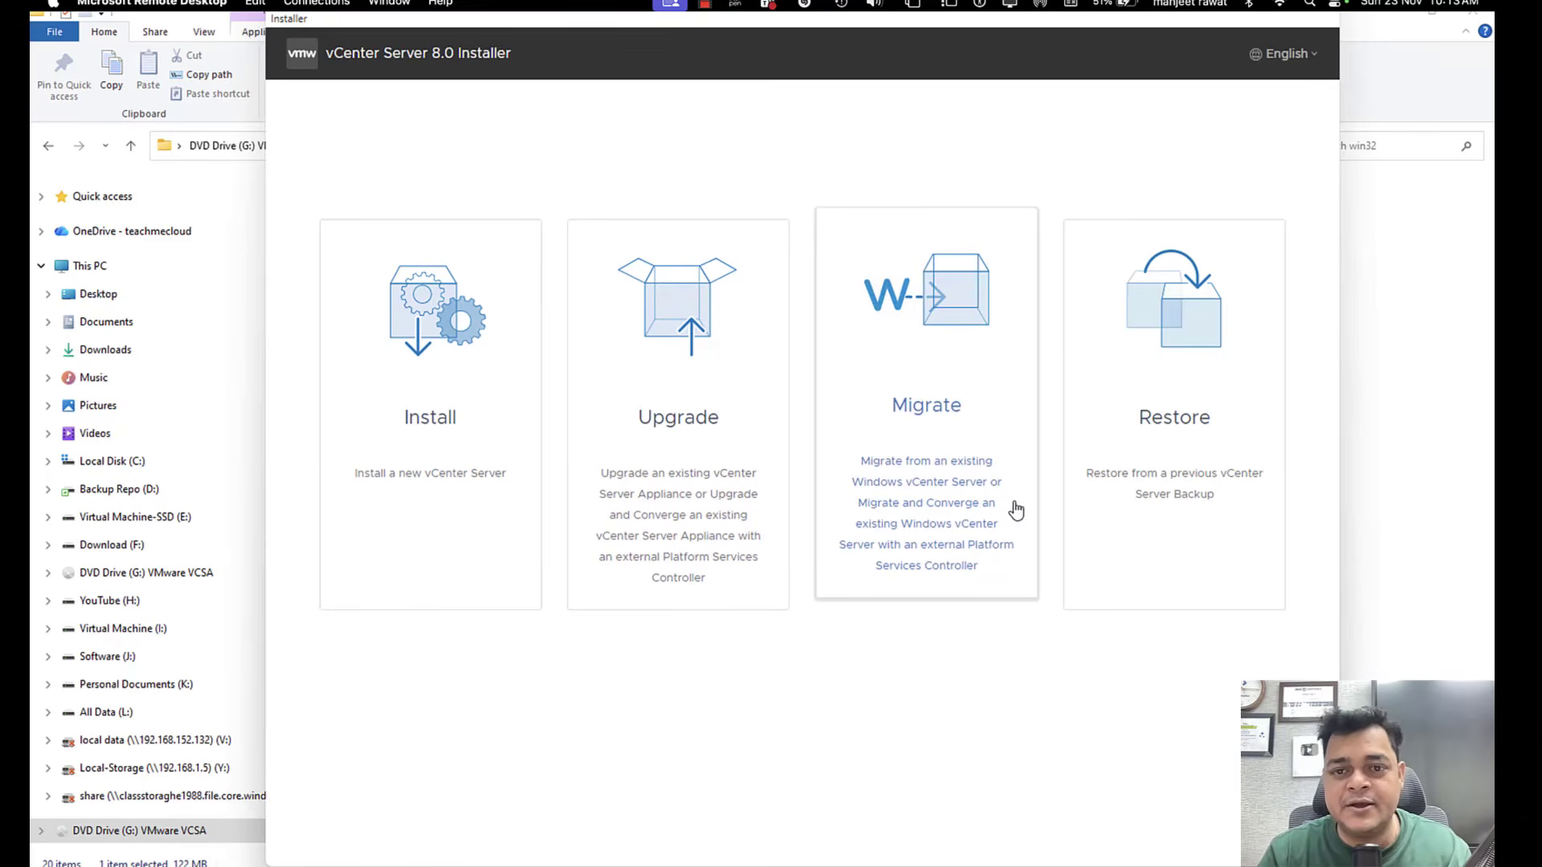
left_click(1481, 15)
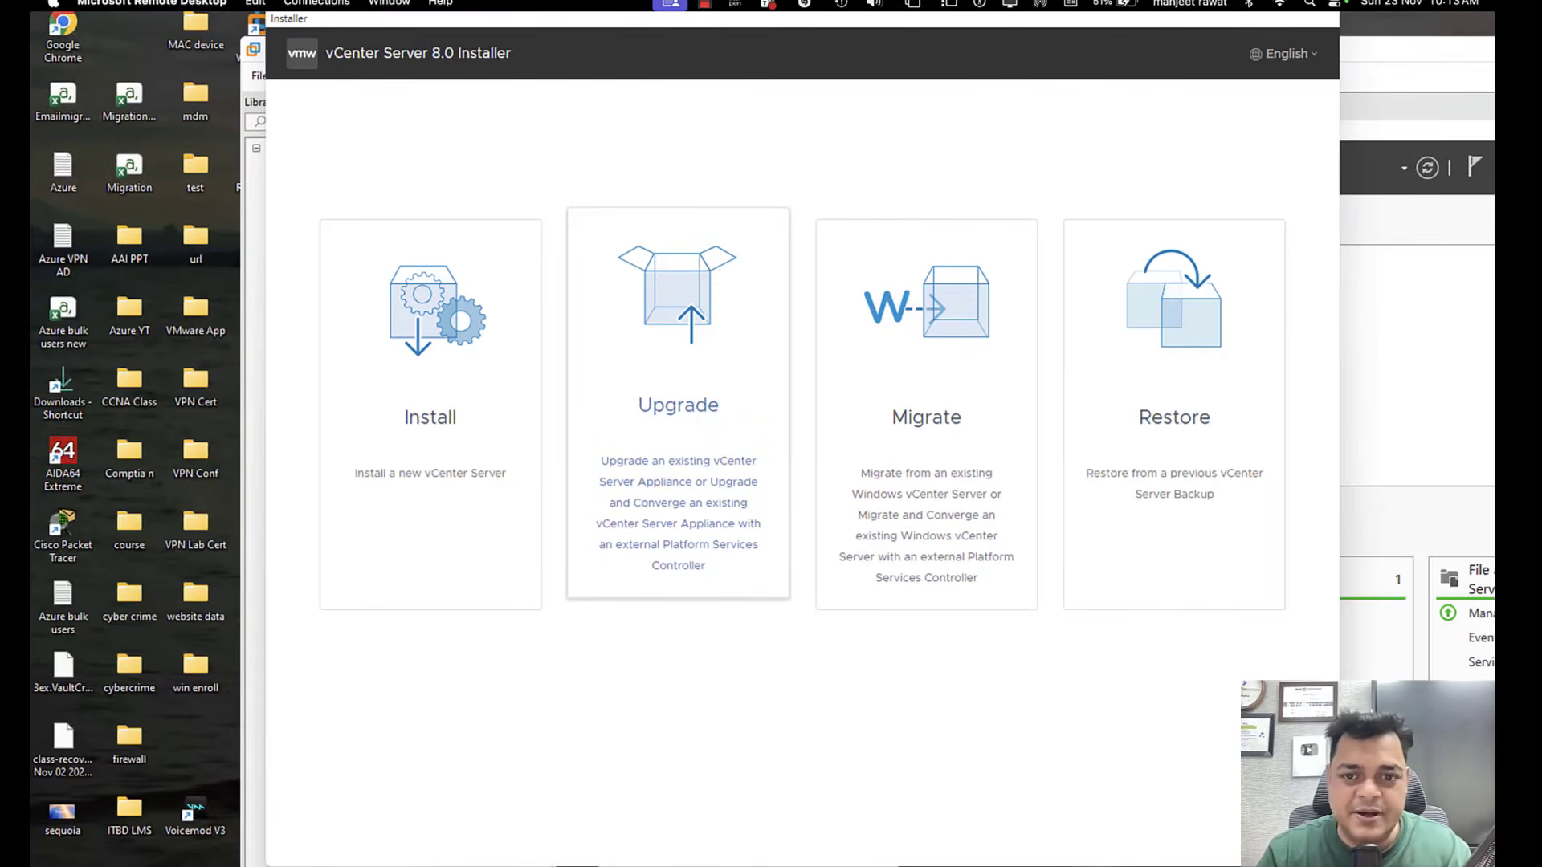
Start a new vCenter Server installation and accept the license agreement, continuing to the deployment target settings.
left_click(436, 441)
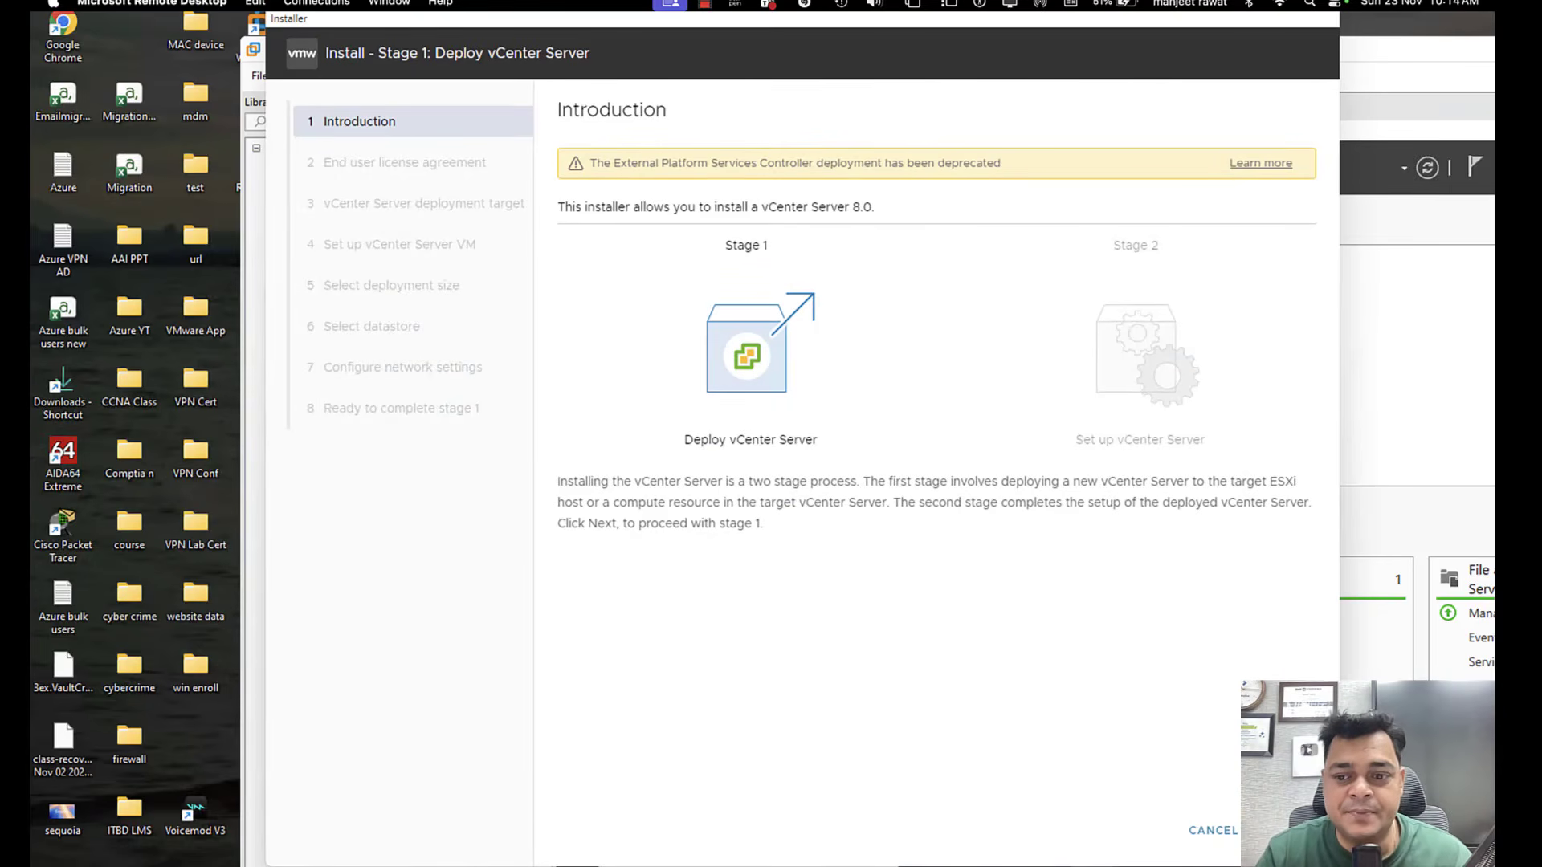
left_click(1285, 830)
left_click(635, 469)
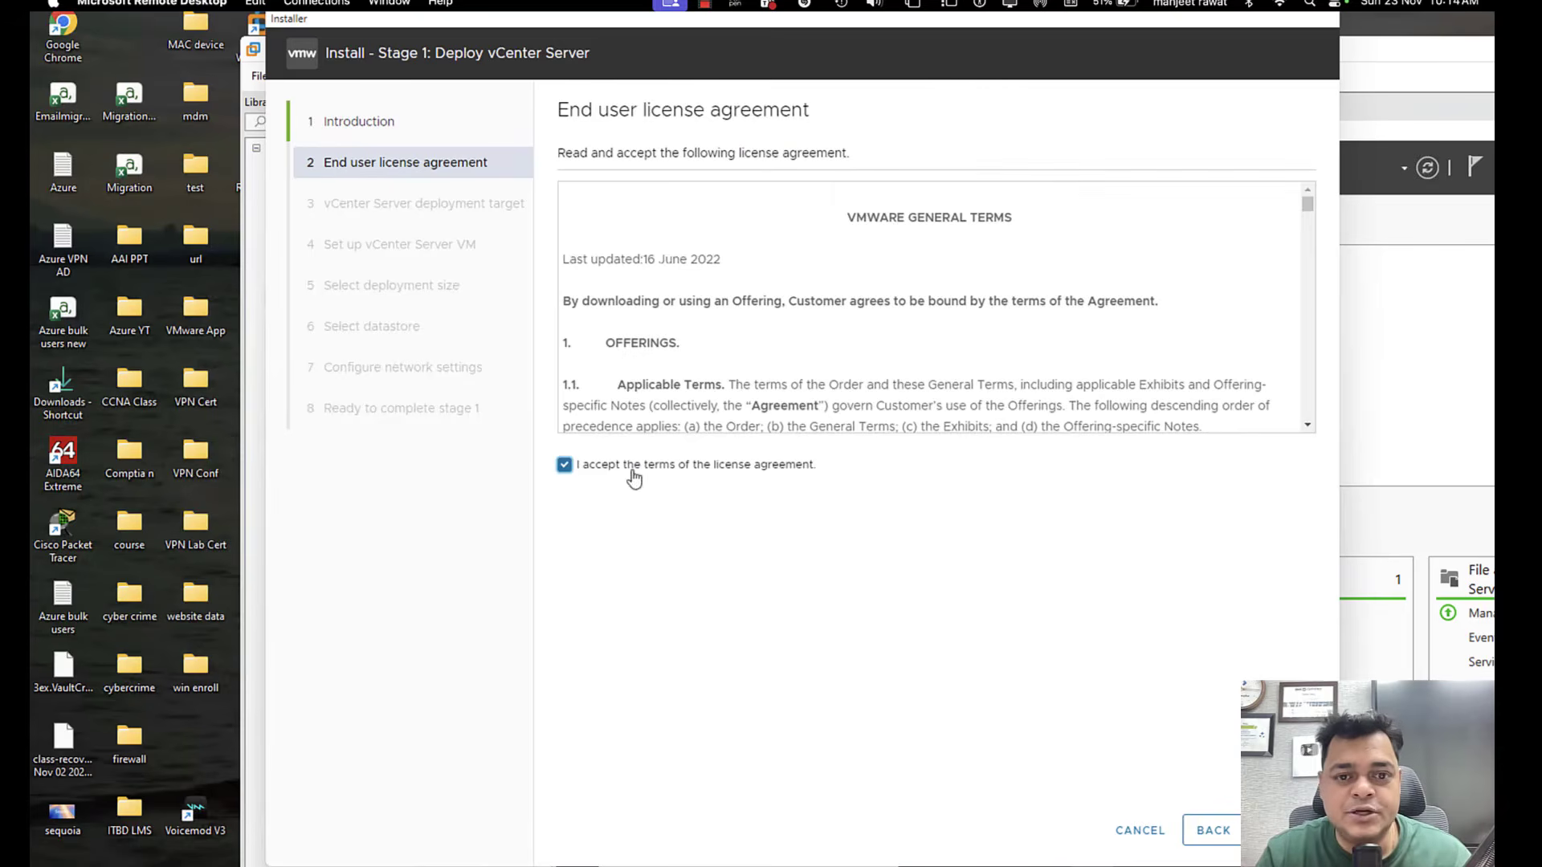
scroll(819, 423, "down", 15)
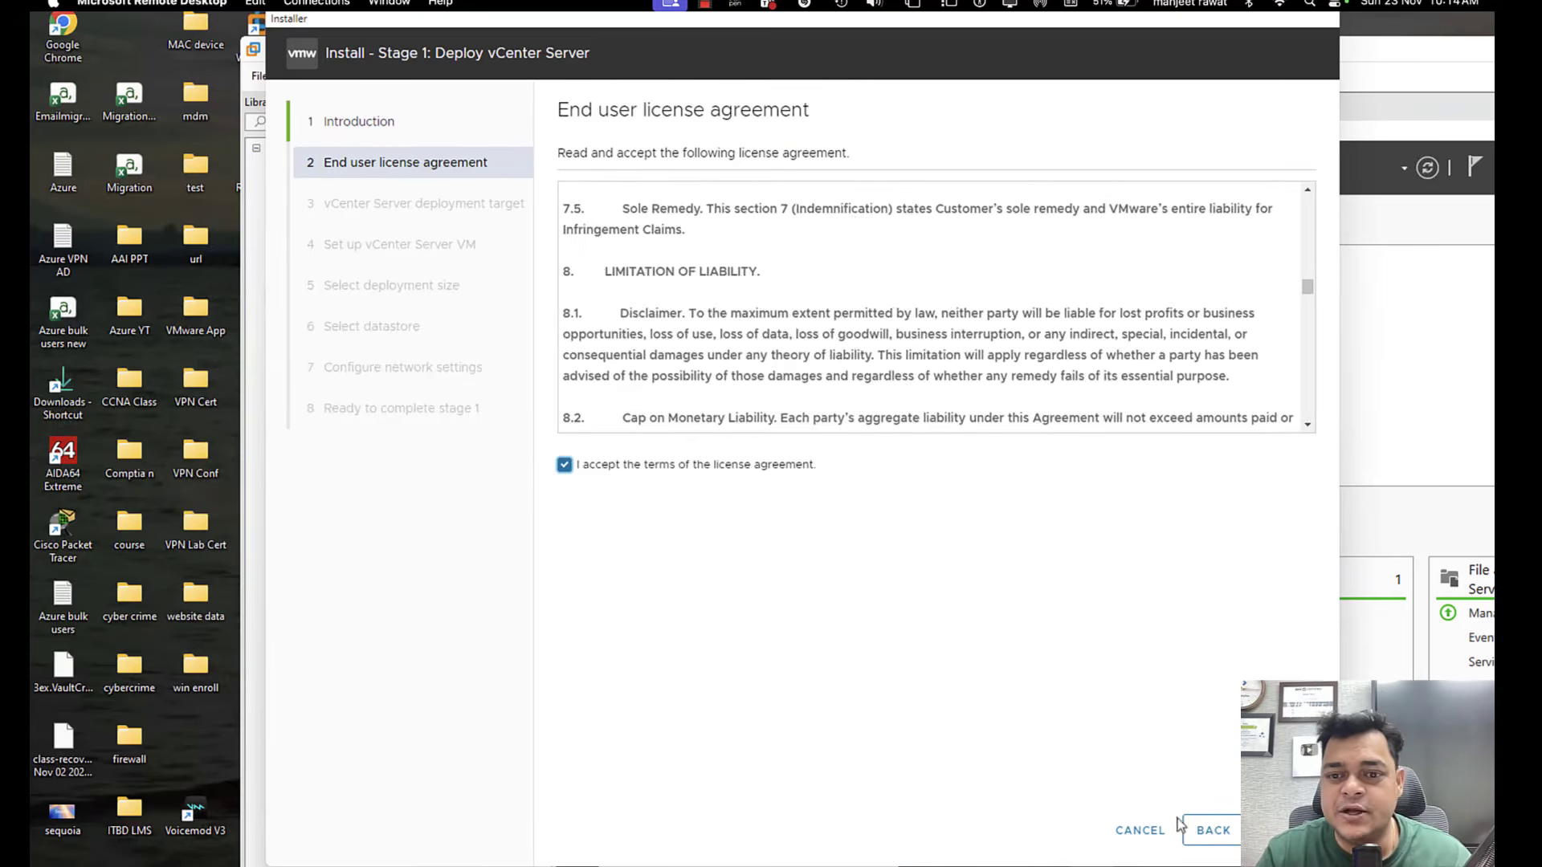
left_click(1285, 831)
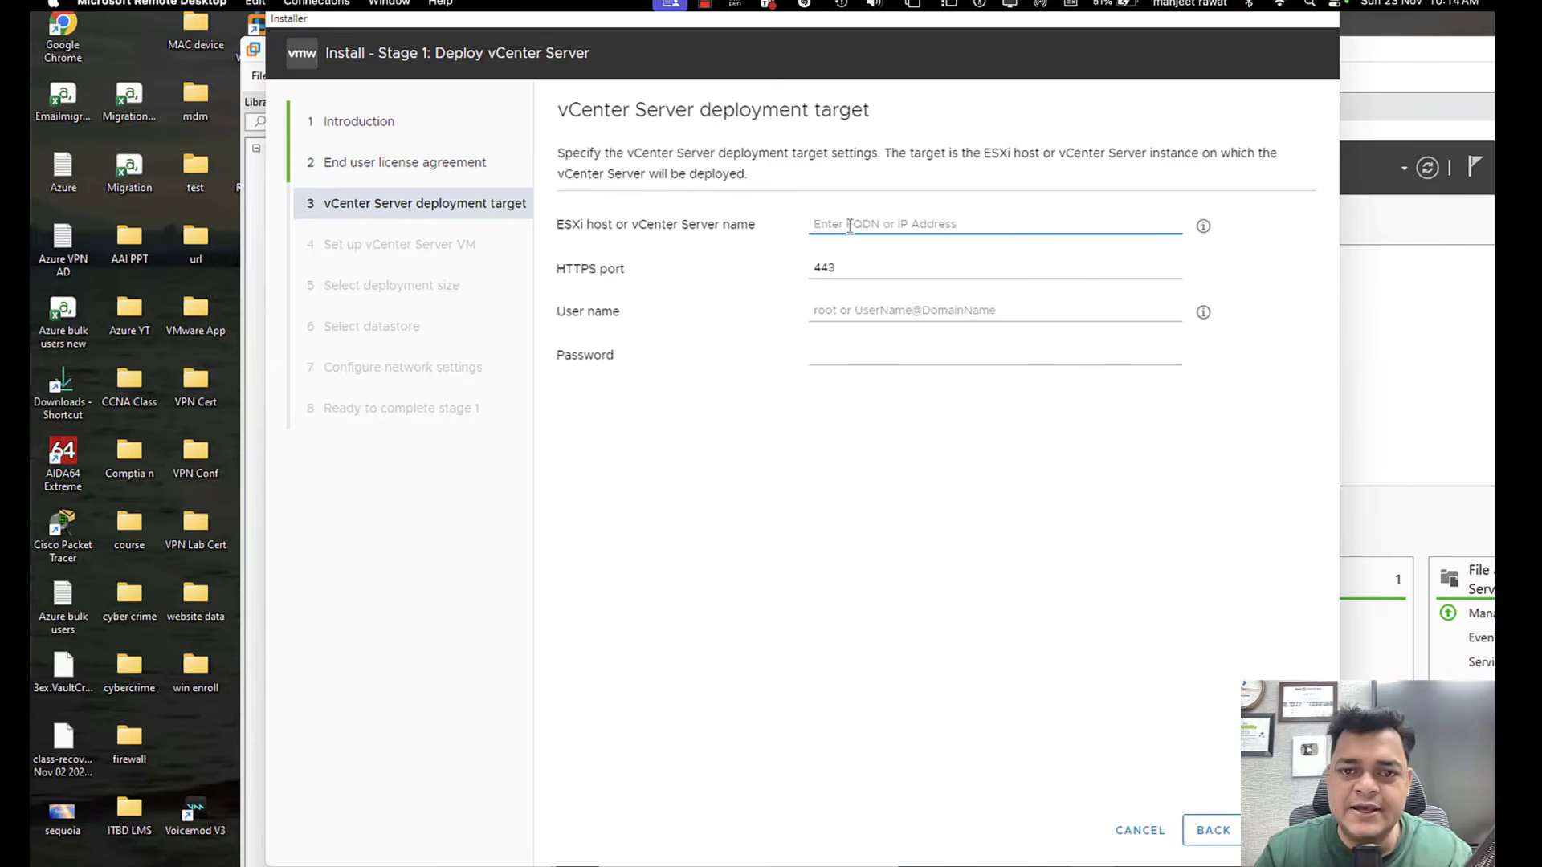
Set the deployment target to ESXi host 192.168.1.8 with user name root and enter the account password.
type("192")
type(".1")
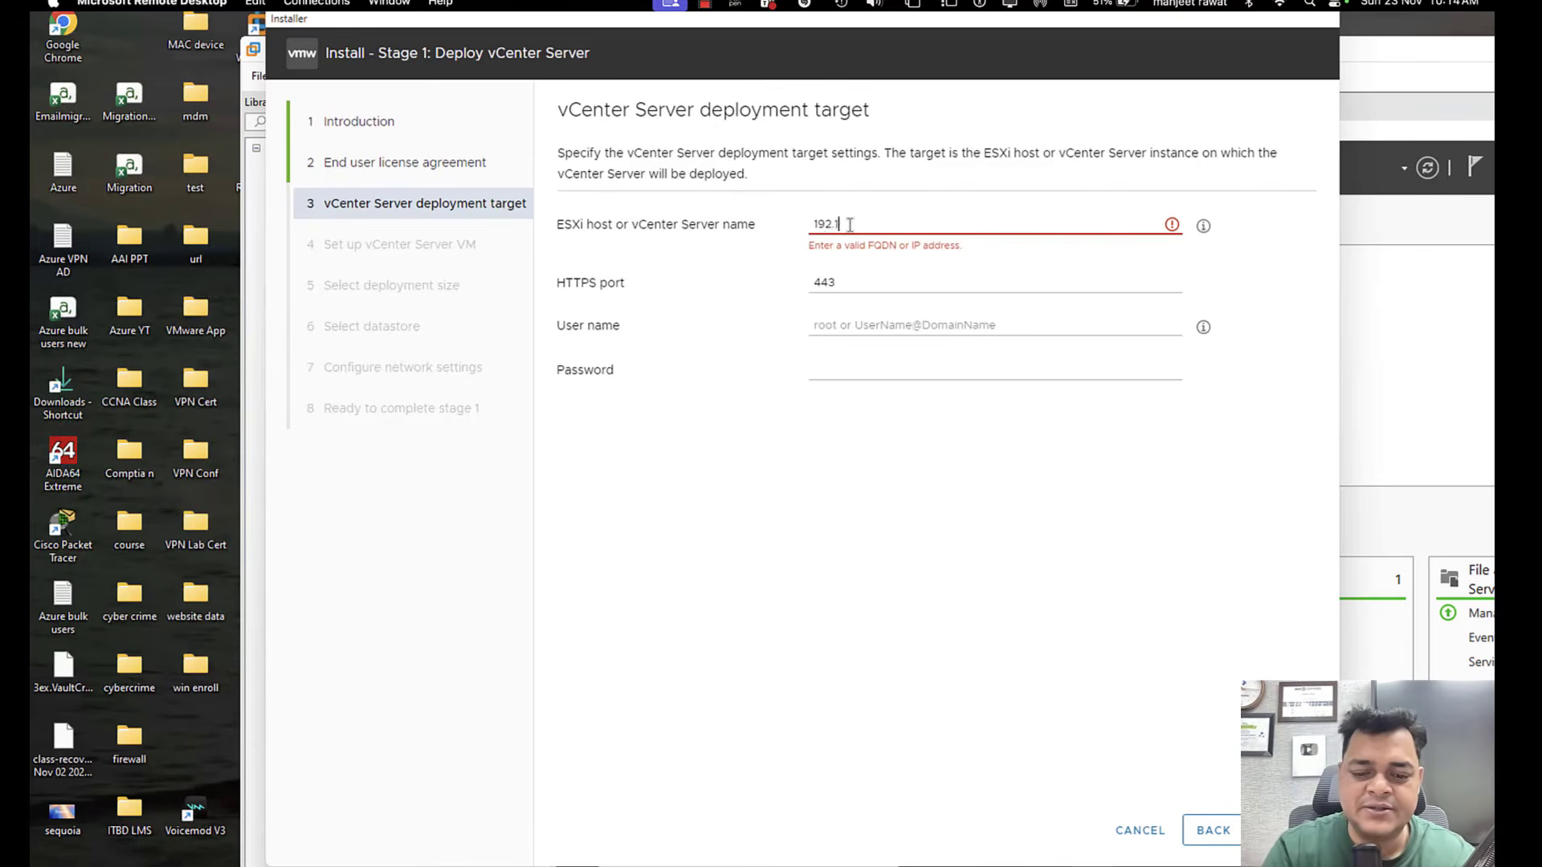
type("68.1.8")
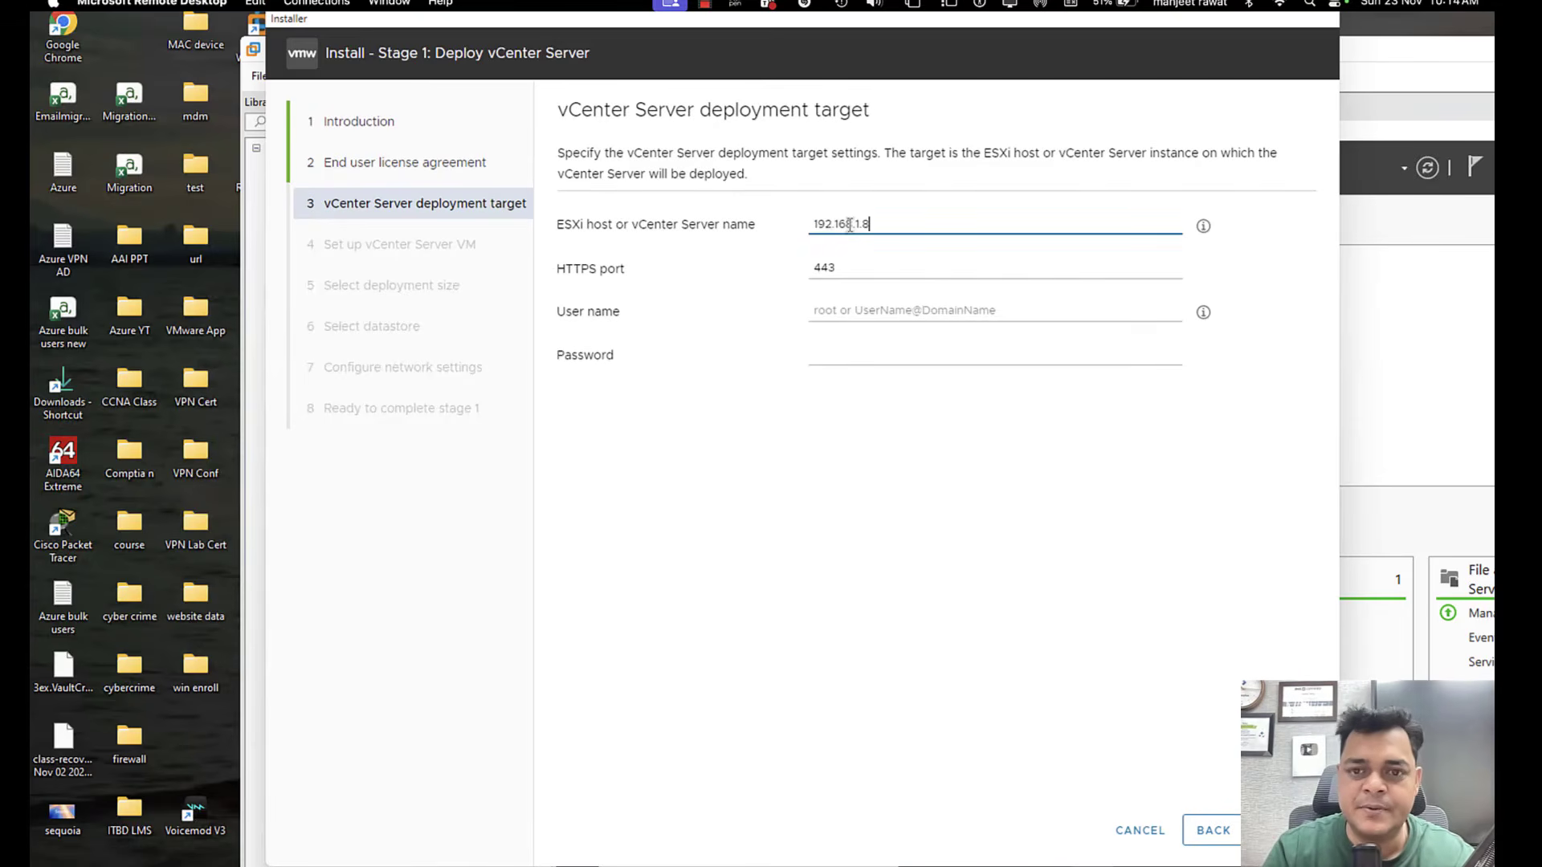
left_click(879, 305)
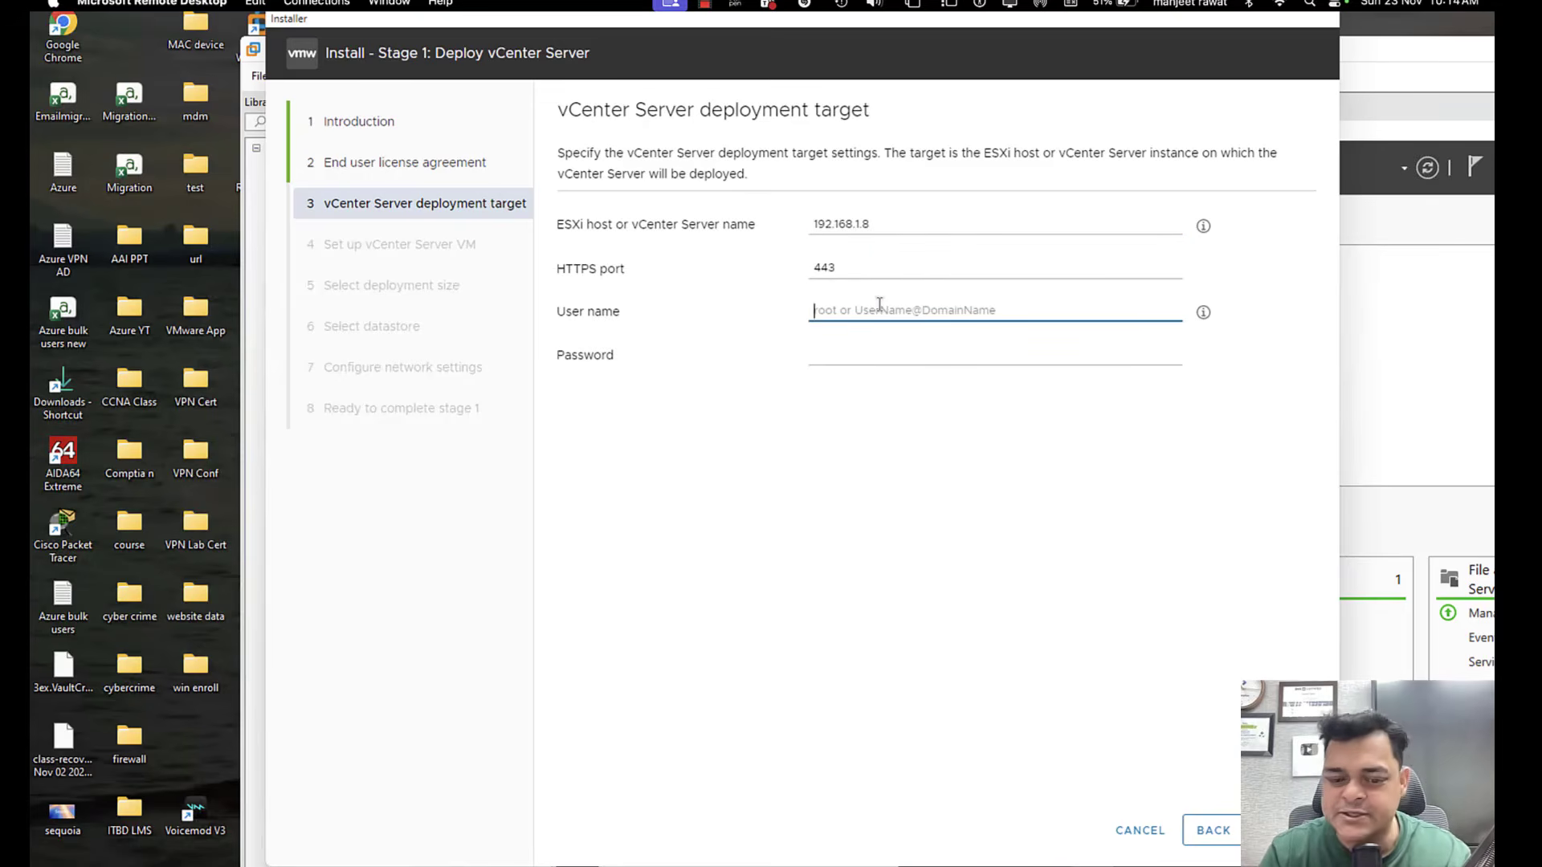
type("root")
key("Tab")
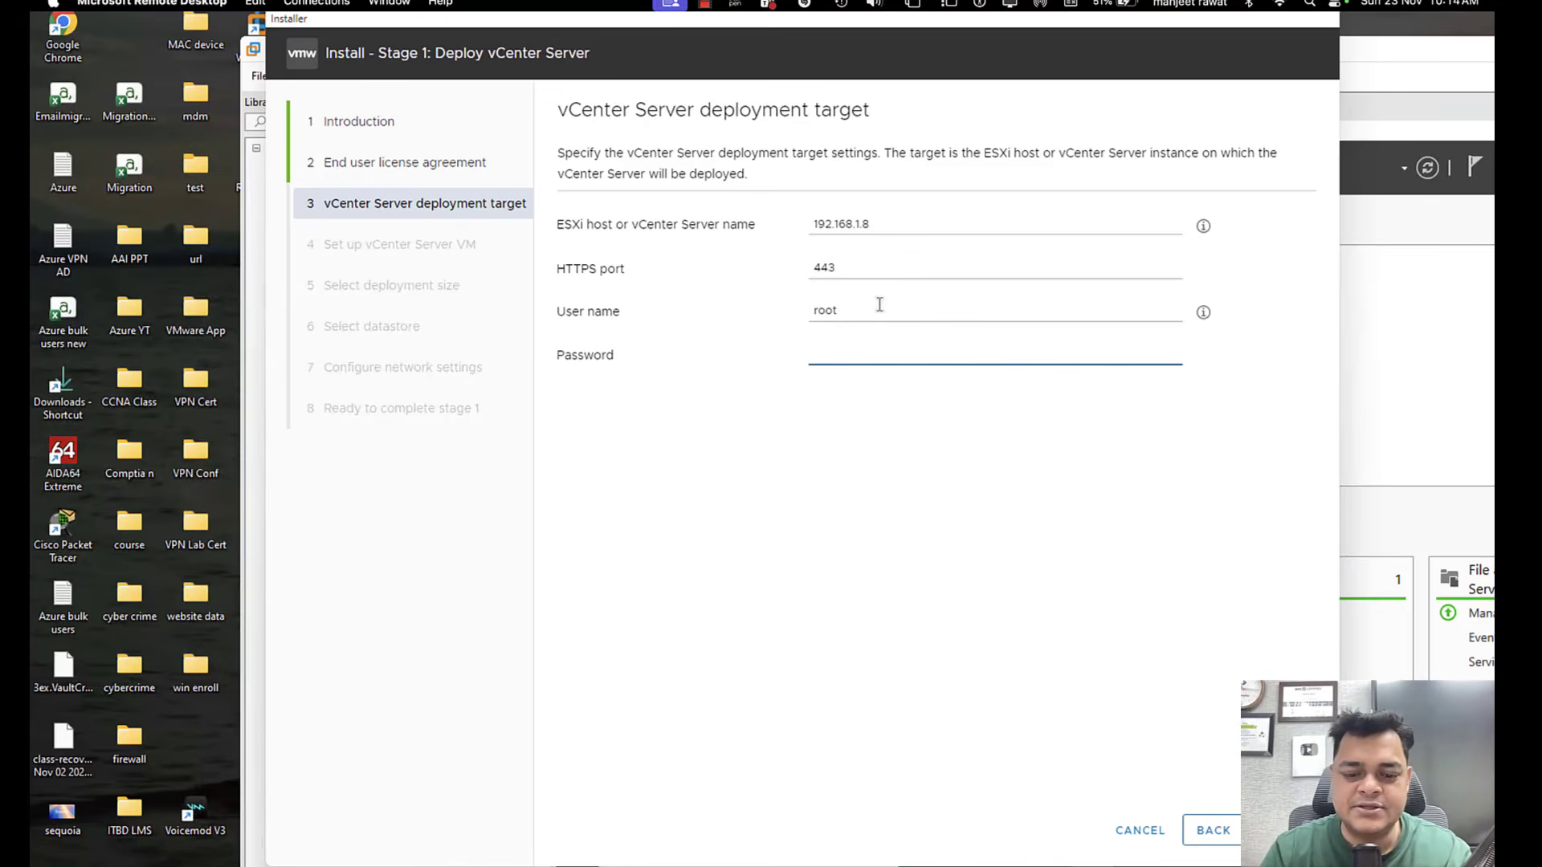
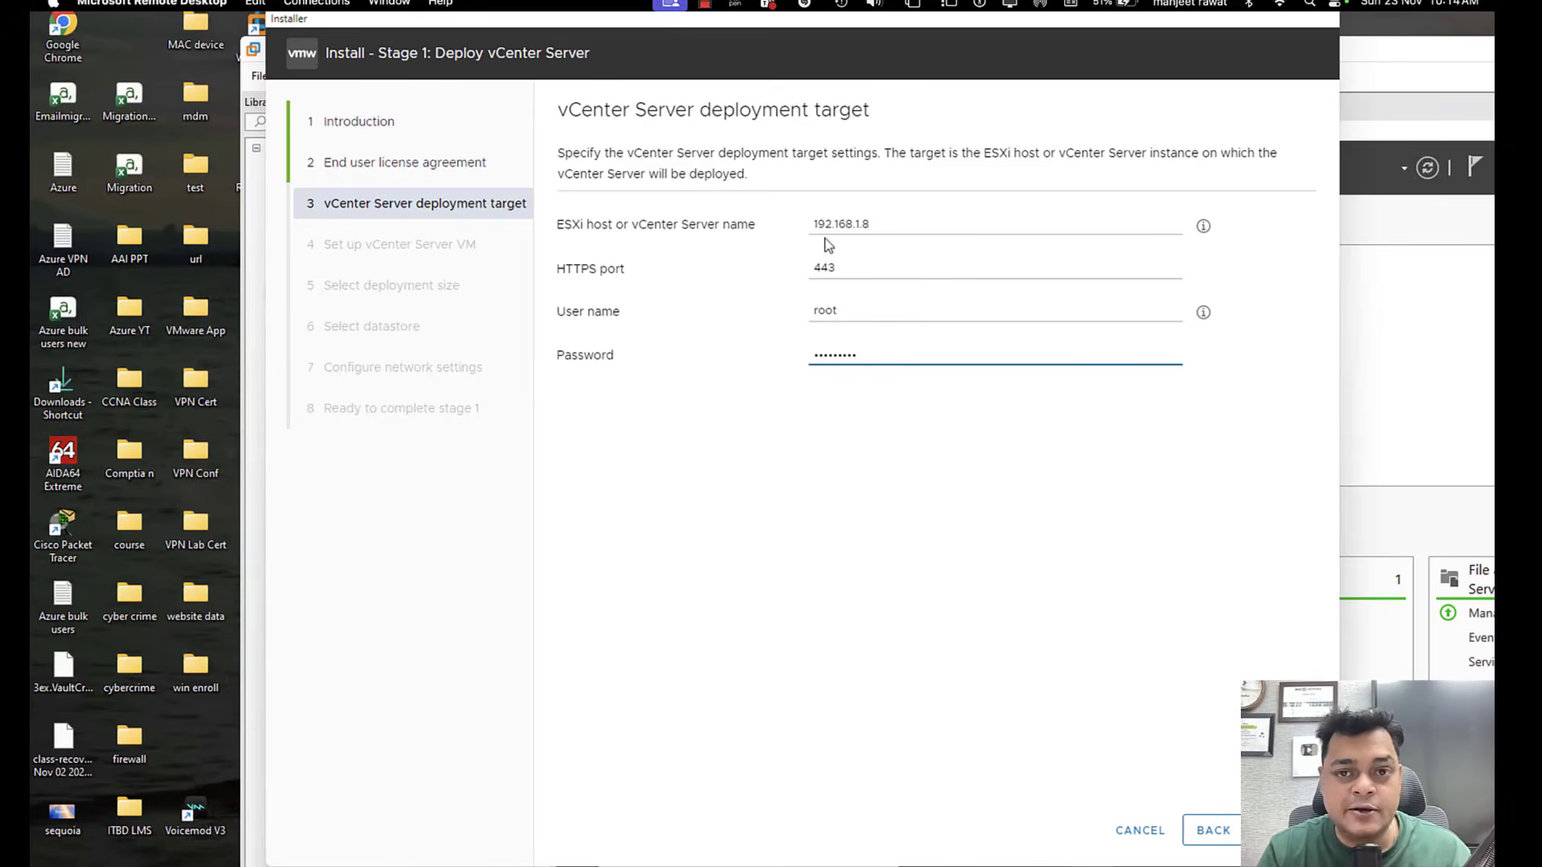
Check the host address on the ESXI-App virtual machine's console and submit the deployment target, accepting its SSL certificate.
left_click(902, 865)
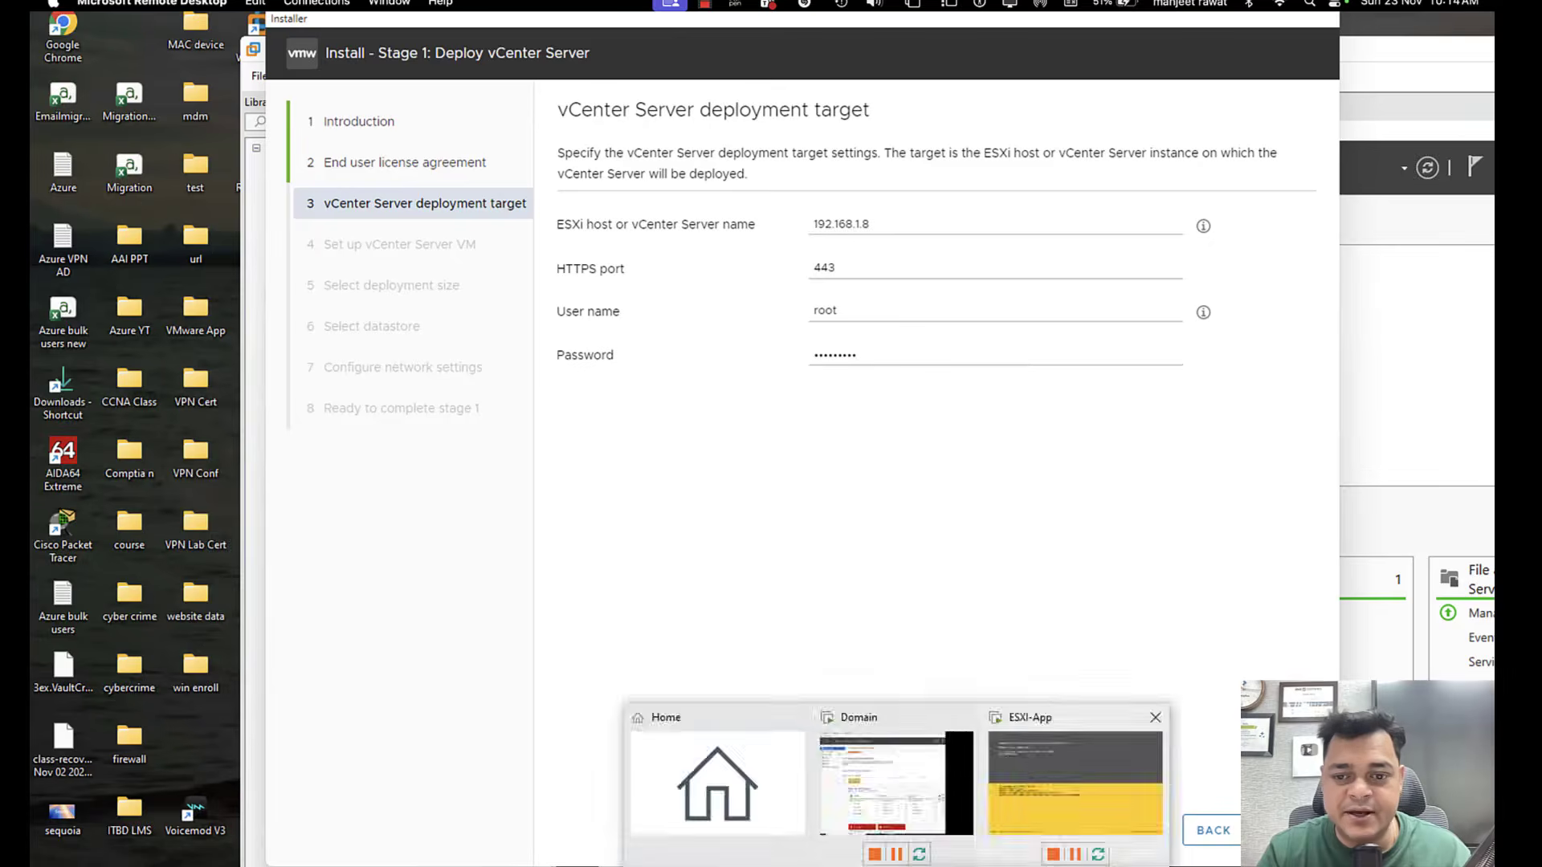
left_click(1004, 755)
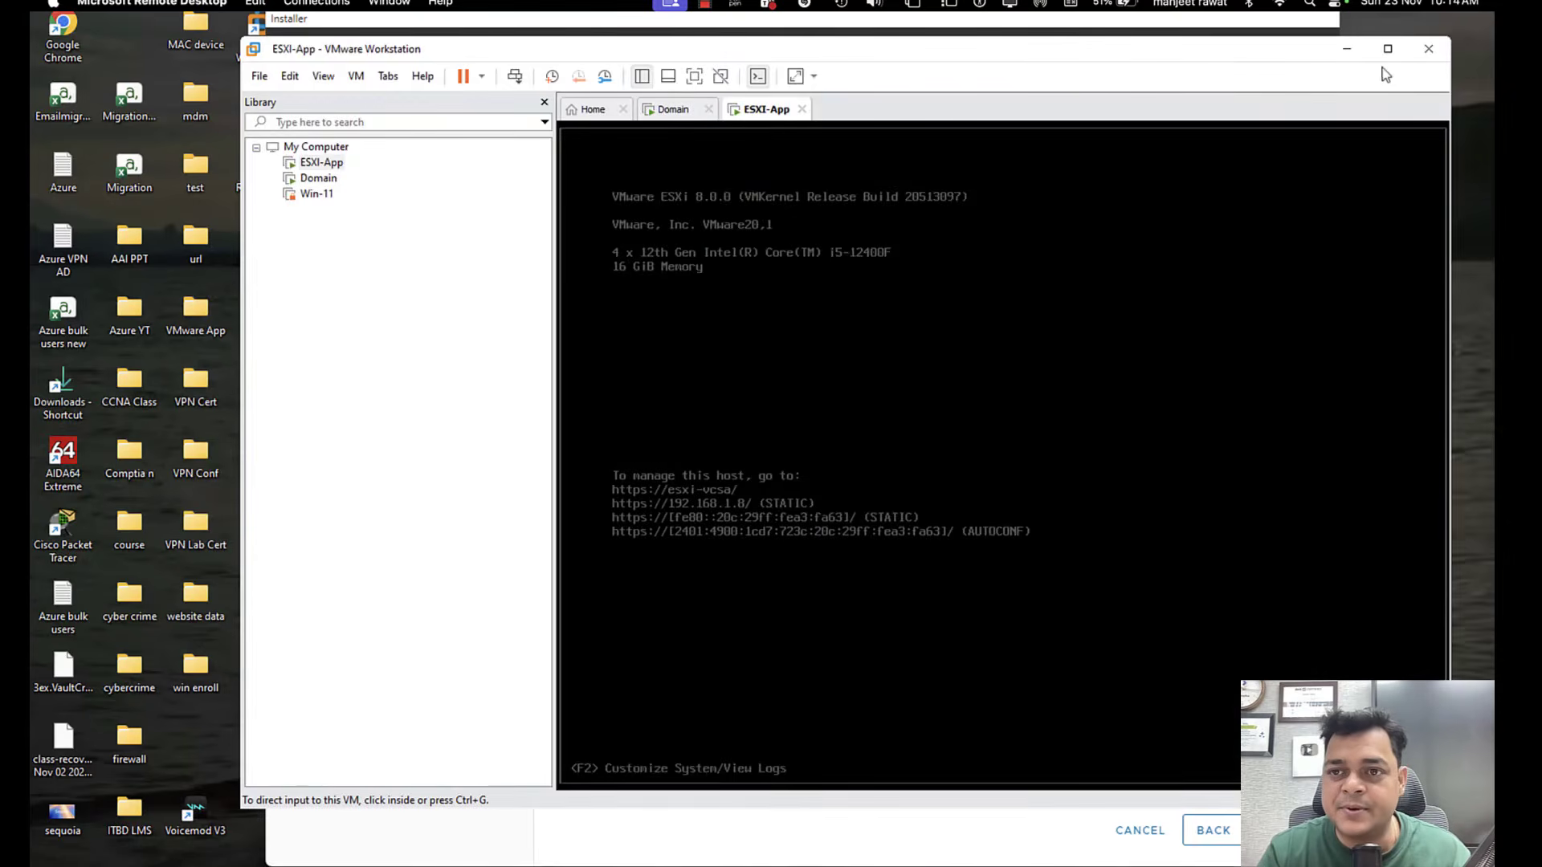
left_click(1347, 49)
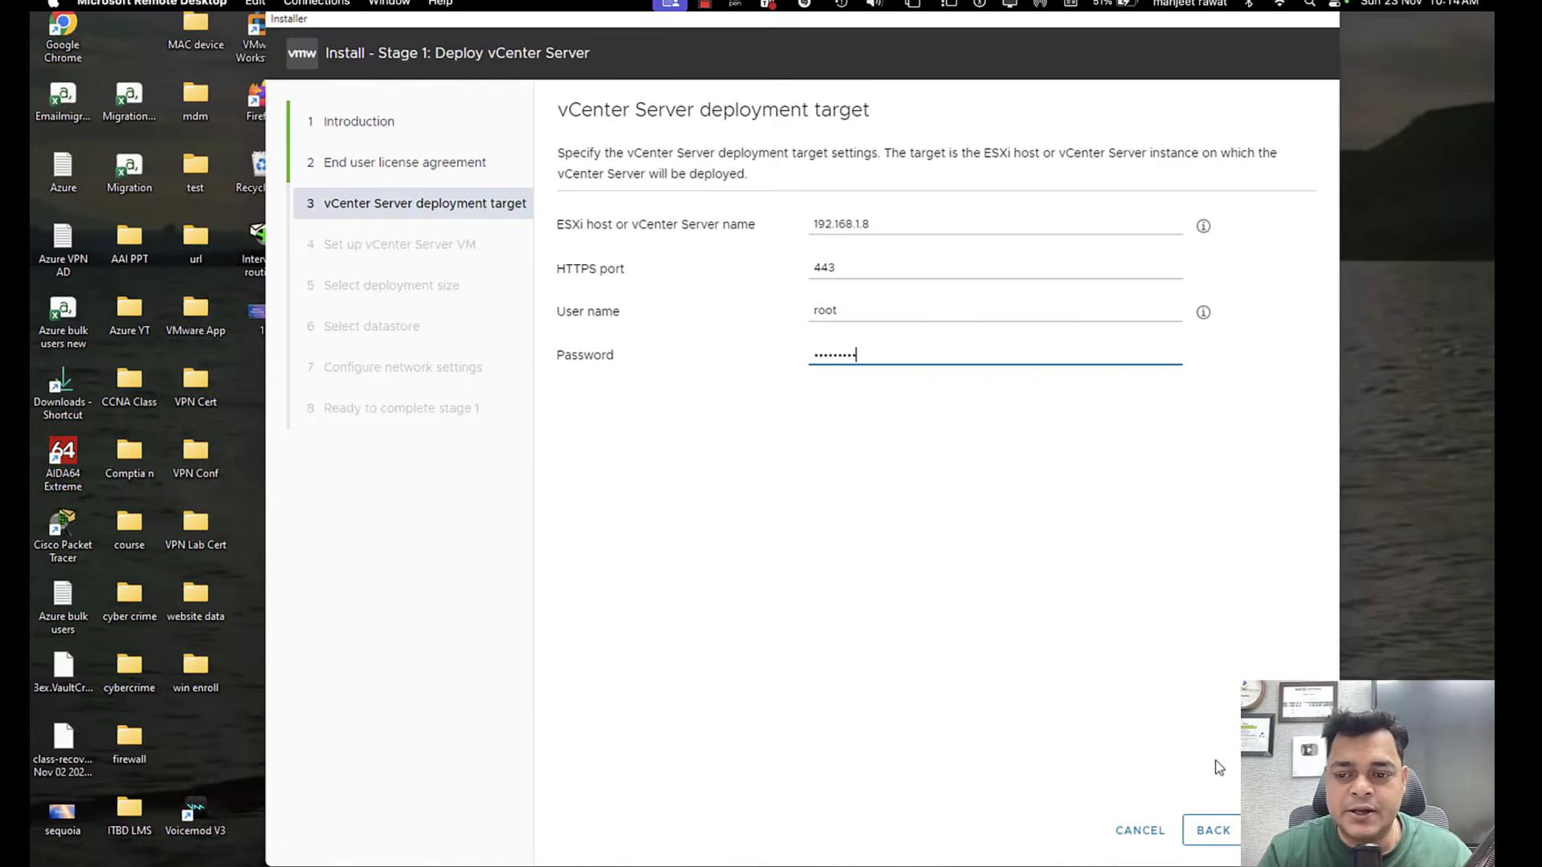
left_click(1285, 831)
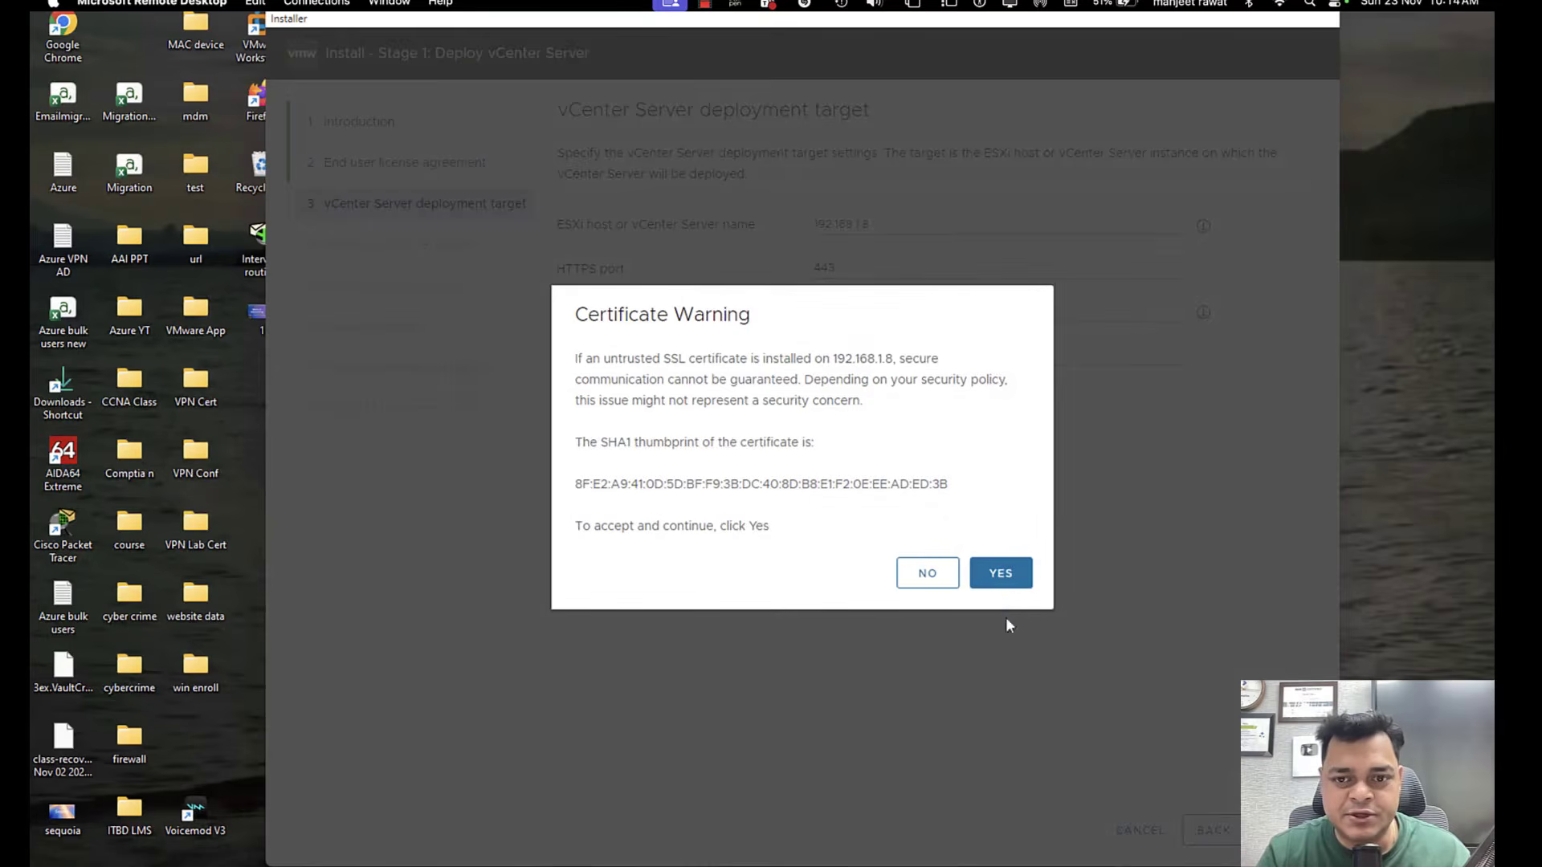
left_click(1002, 575)
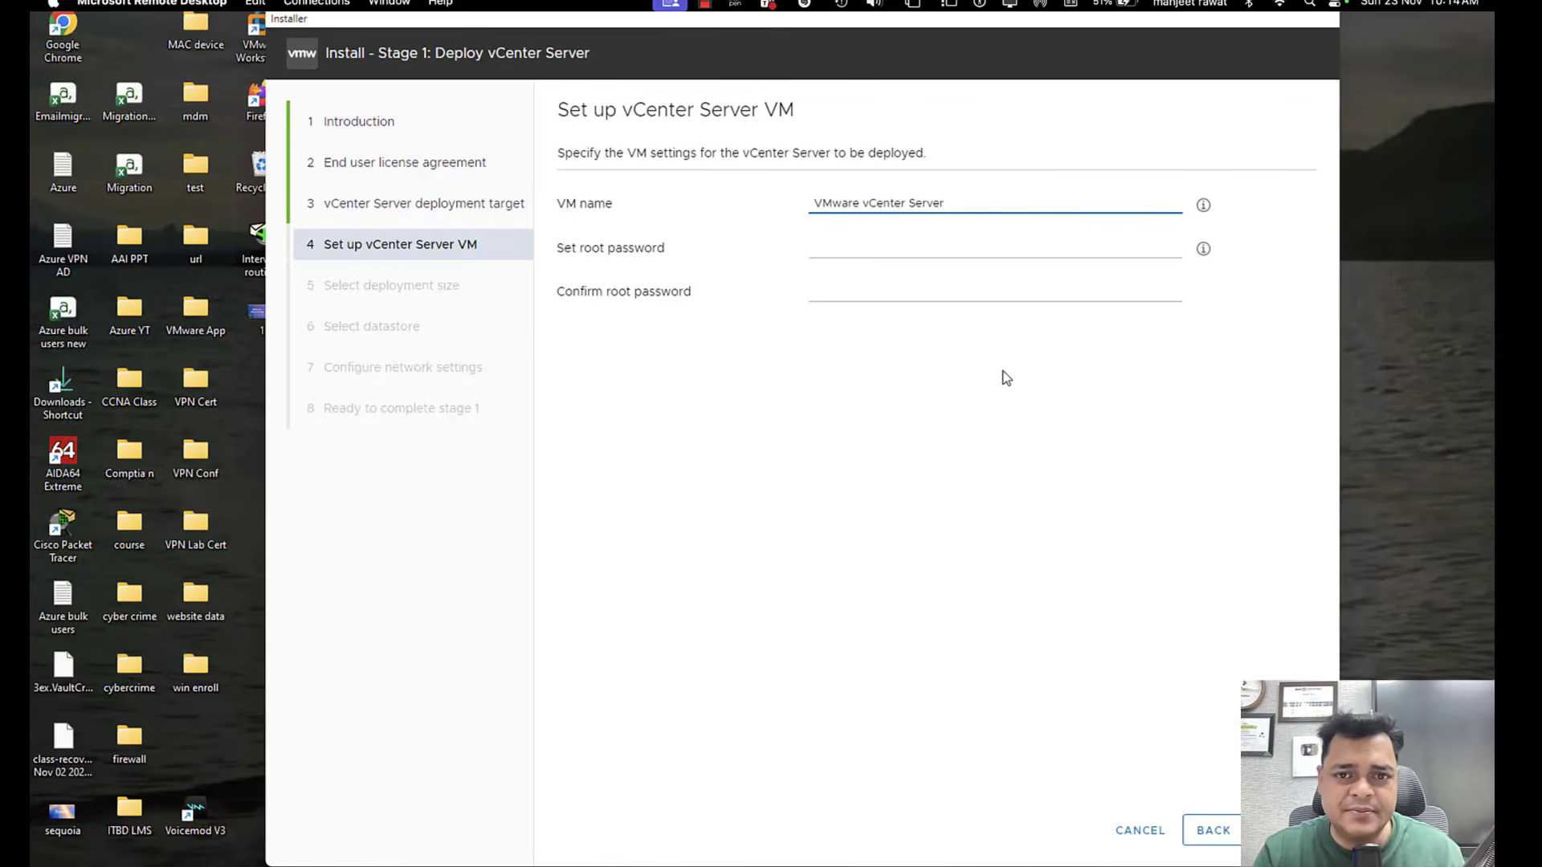
Name the vCenter Server VM VCSA, enter and confirm its root password, and continue to the deployment size.
left_click_drag(959, 203, 697, 202)
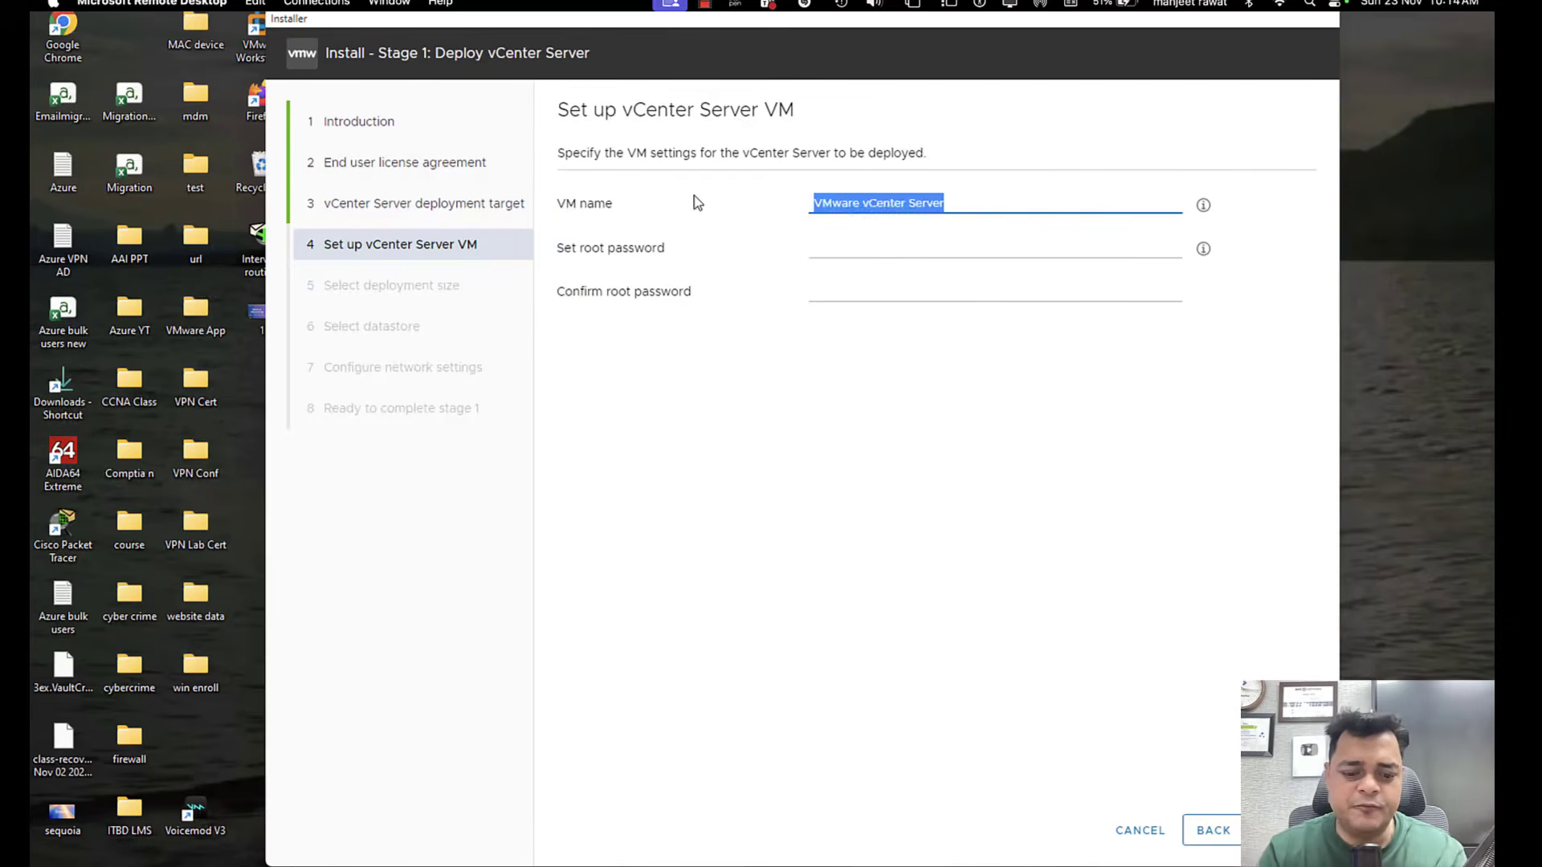
type("VCSA")
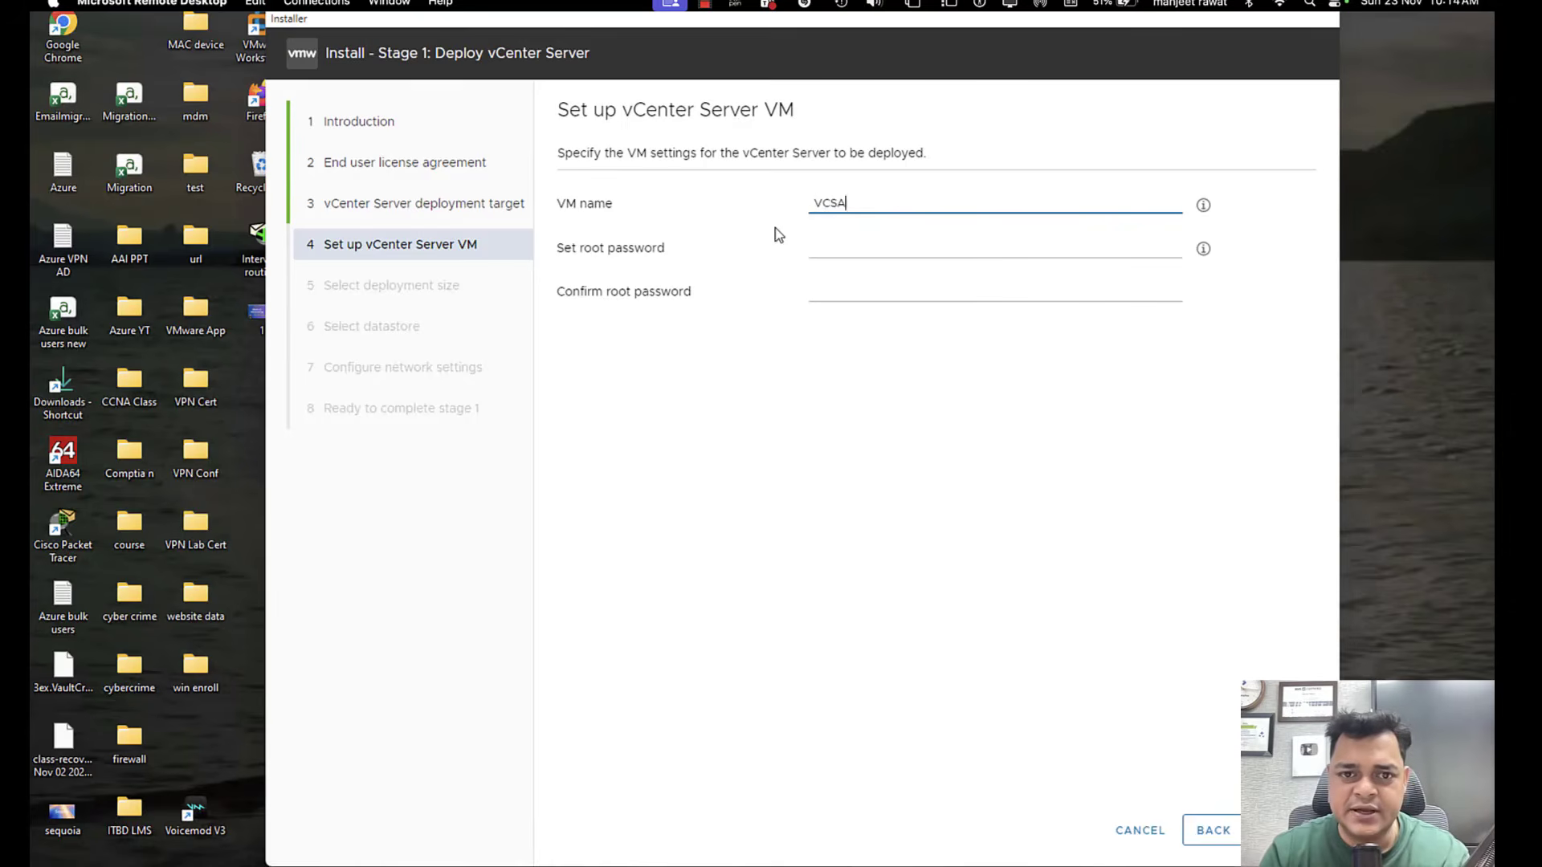
left_click(818, 249)
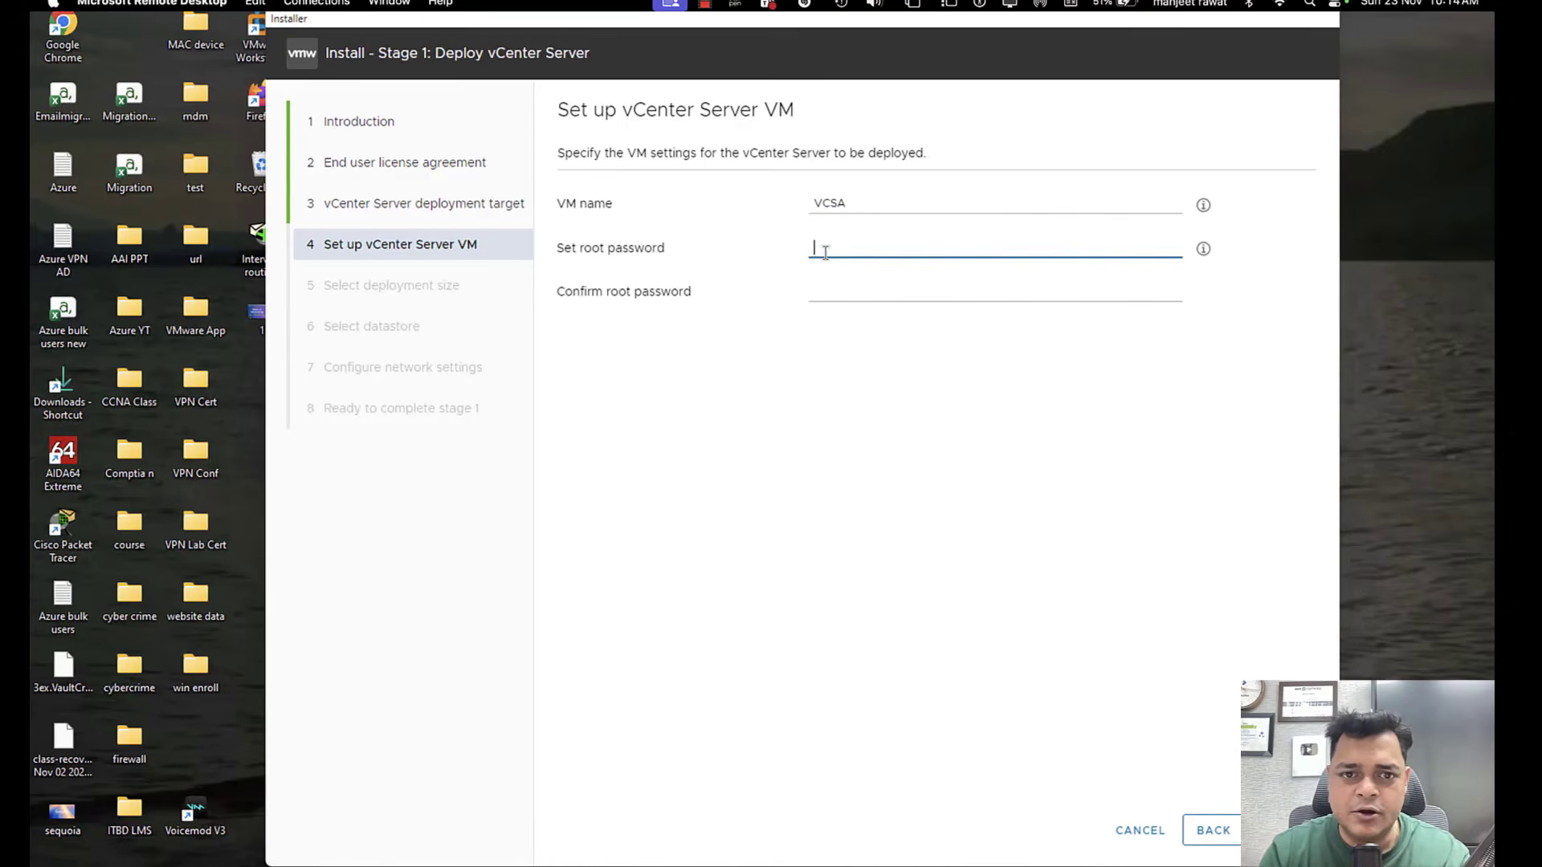
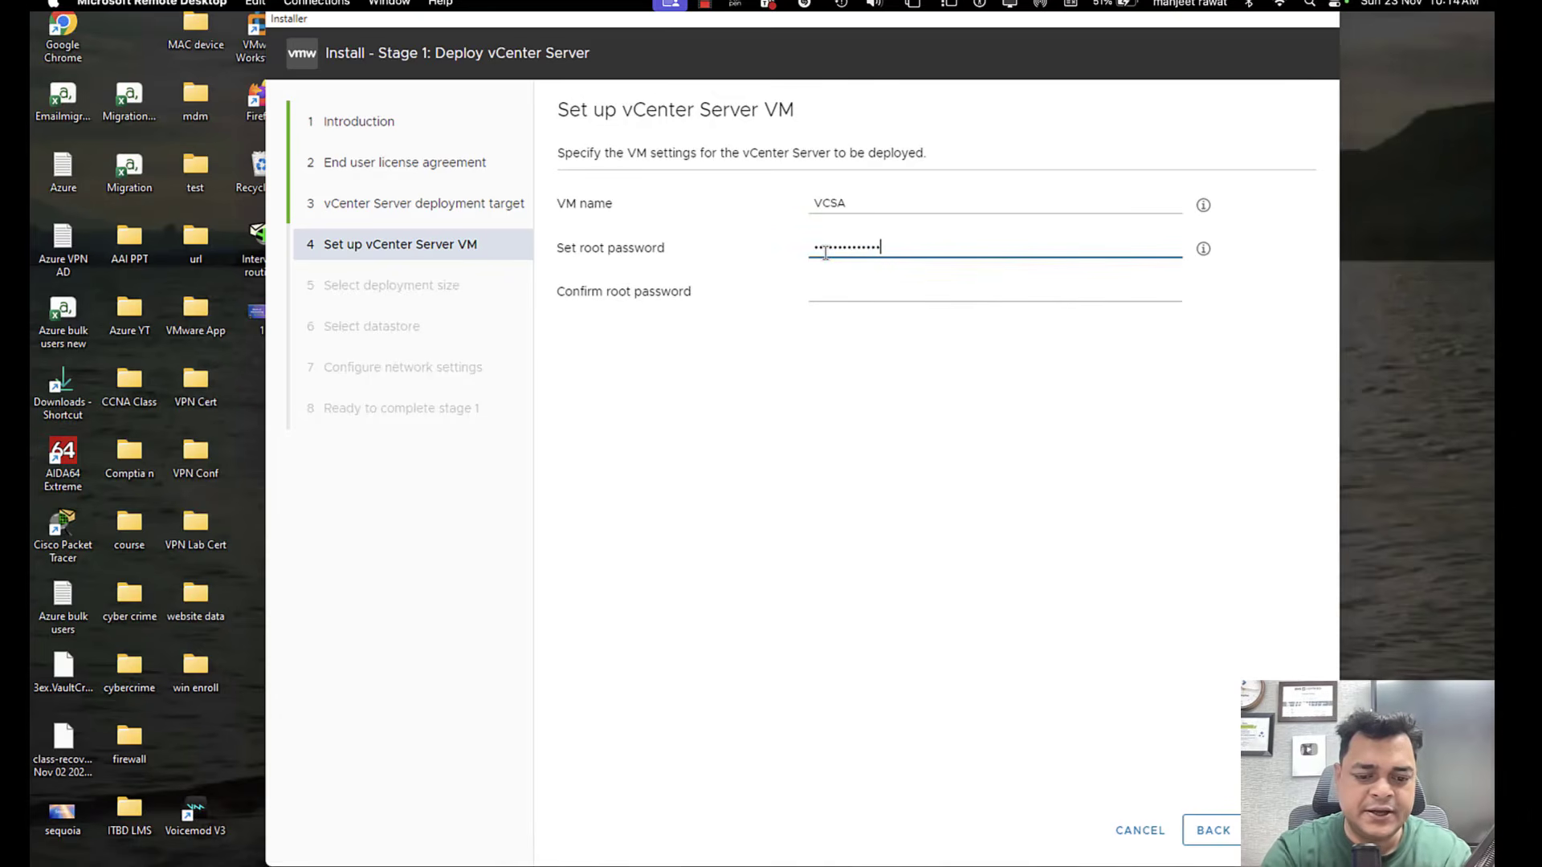
key("Tab")
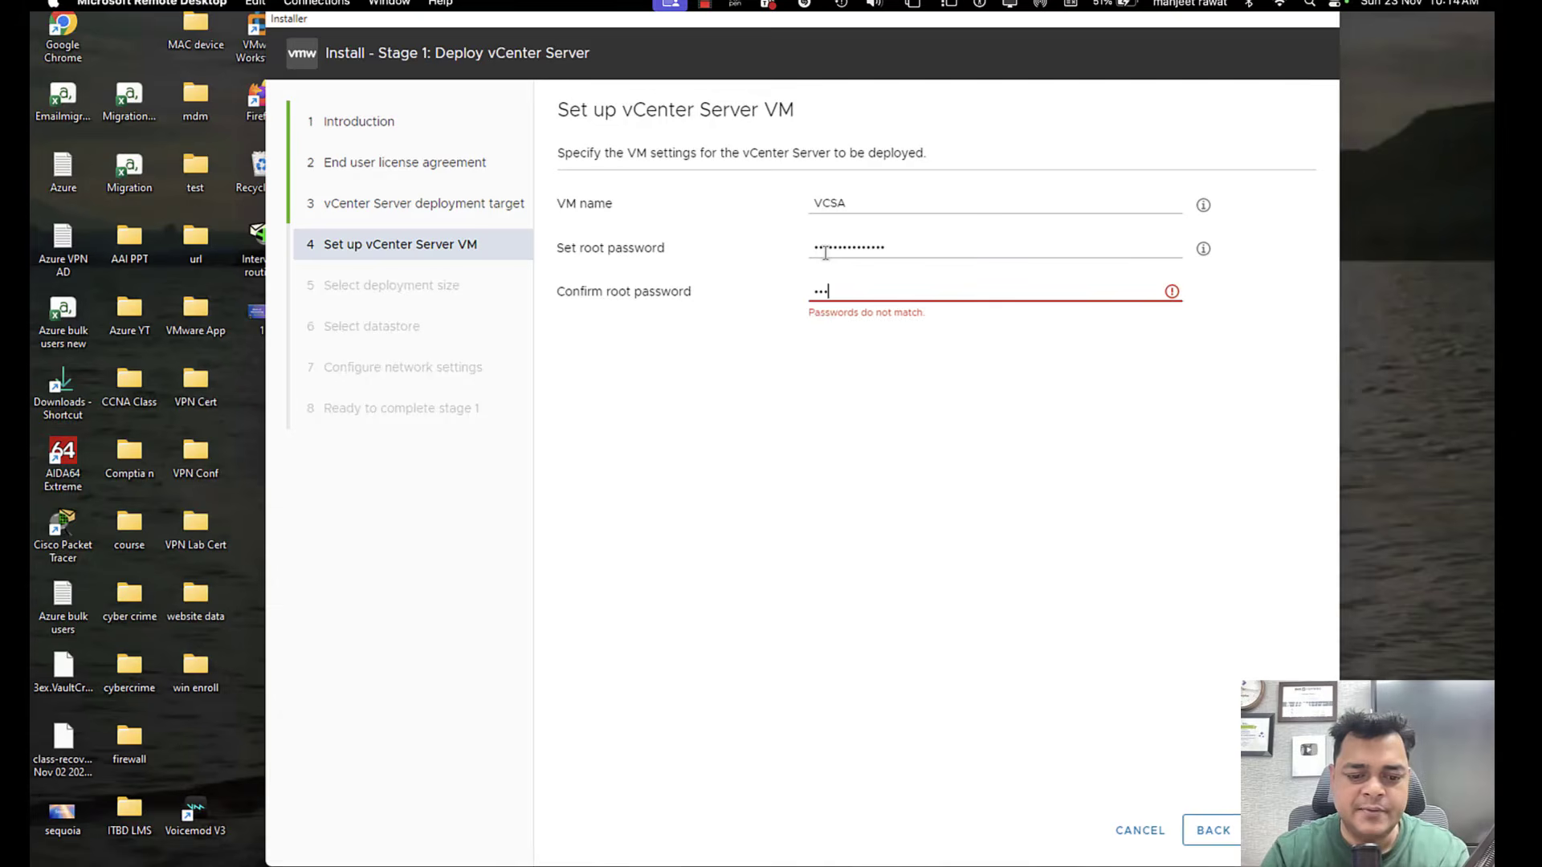
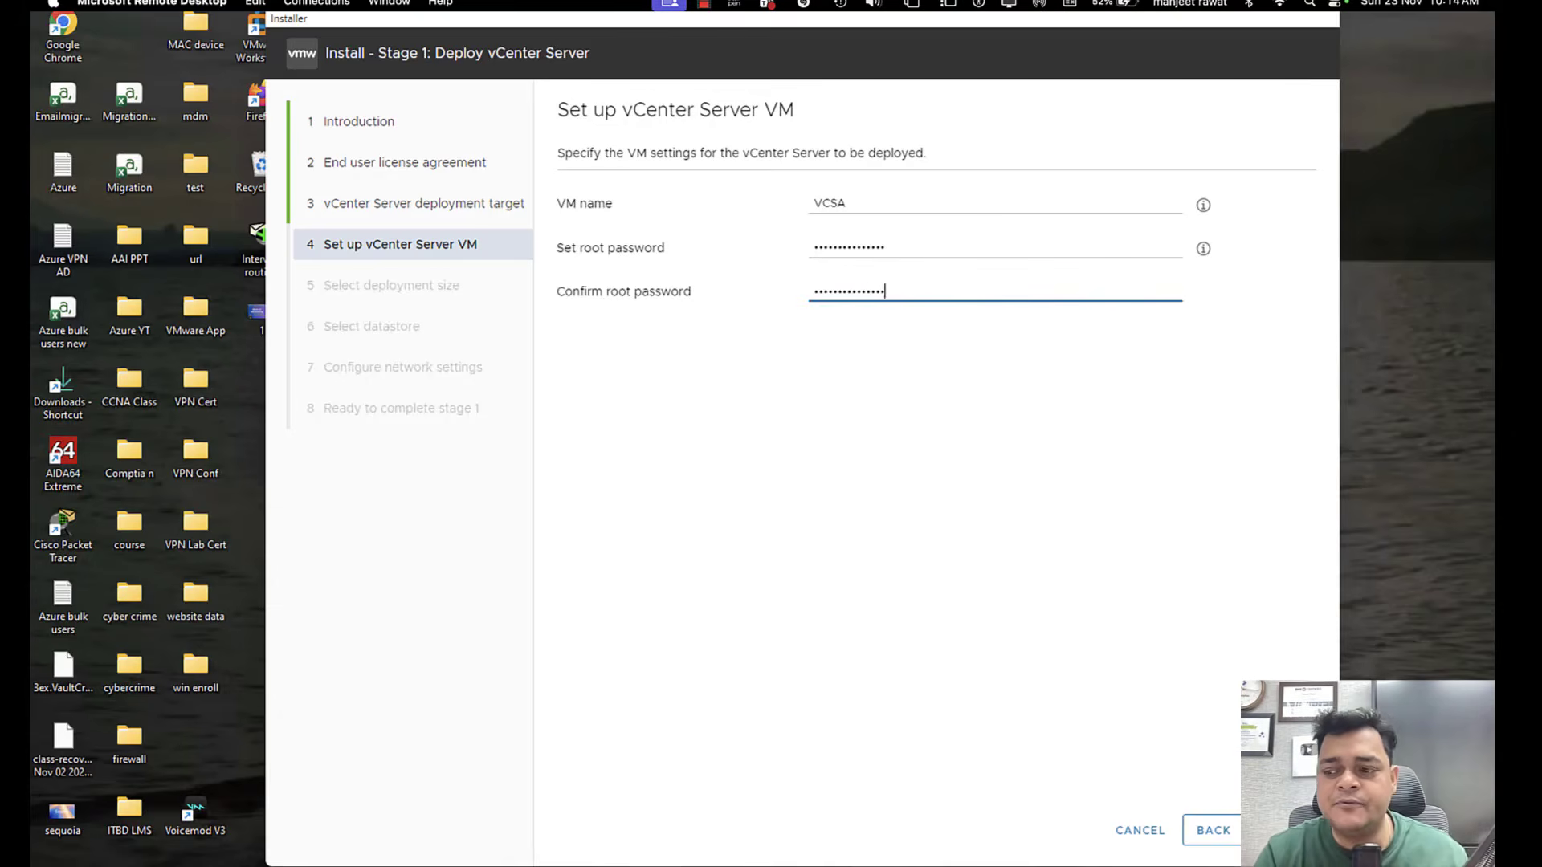
left_click(1285, 830)
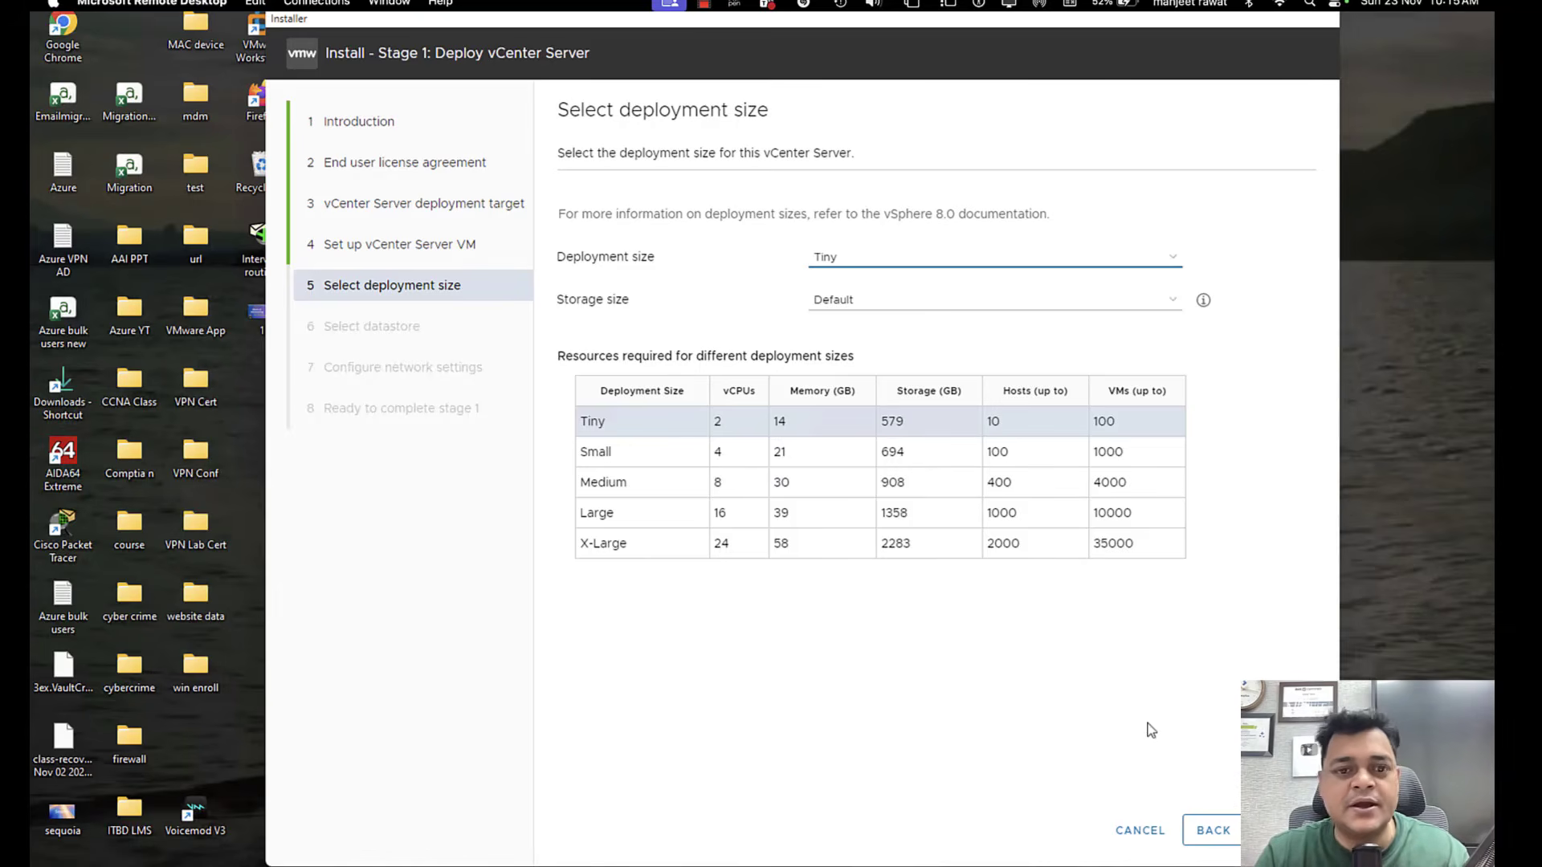
Keep the Tiny deployment size with Default storage and enable Thin Disk Mode on the VCSA-Storage datastore, continuing to network settings.
left_click(1285, 830)
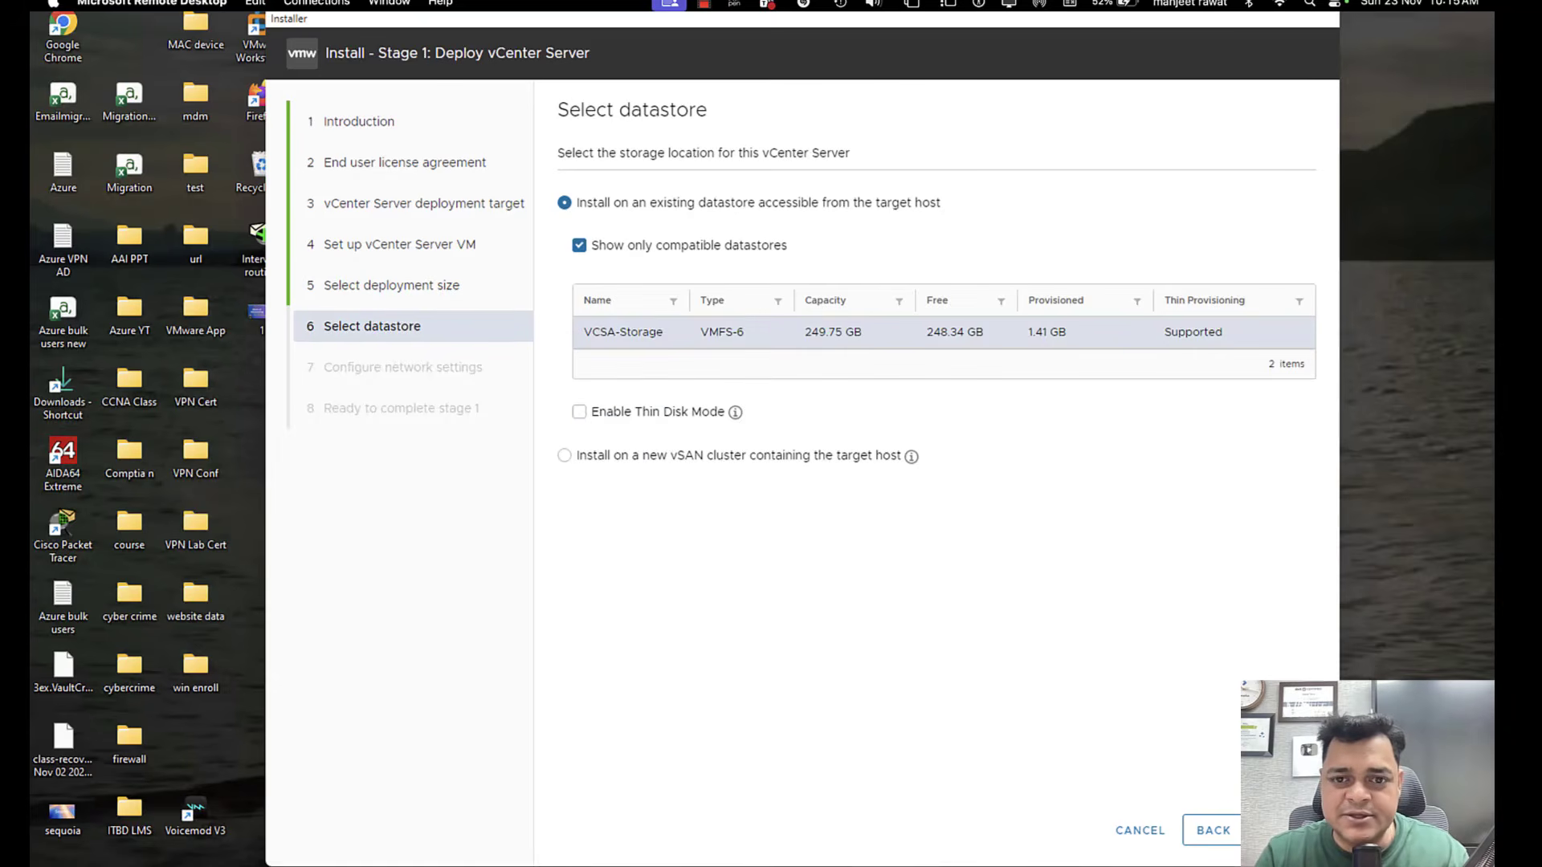
left_click(579, 412)
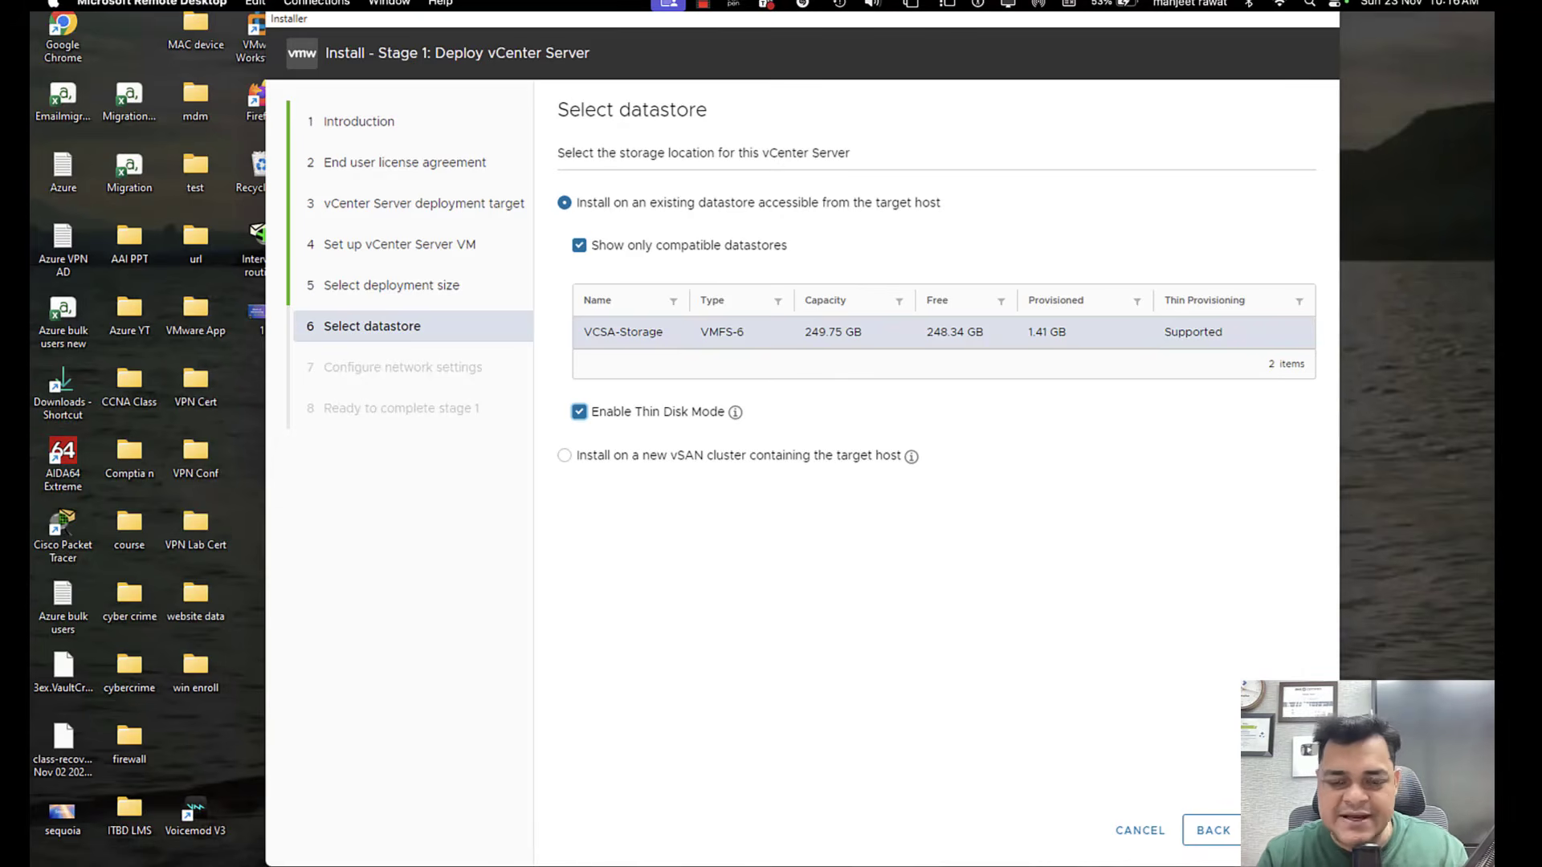
left_click(1265, 843)
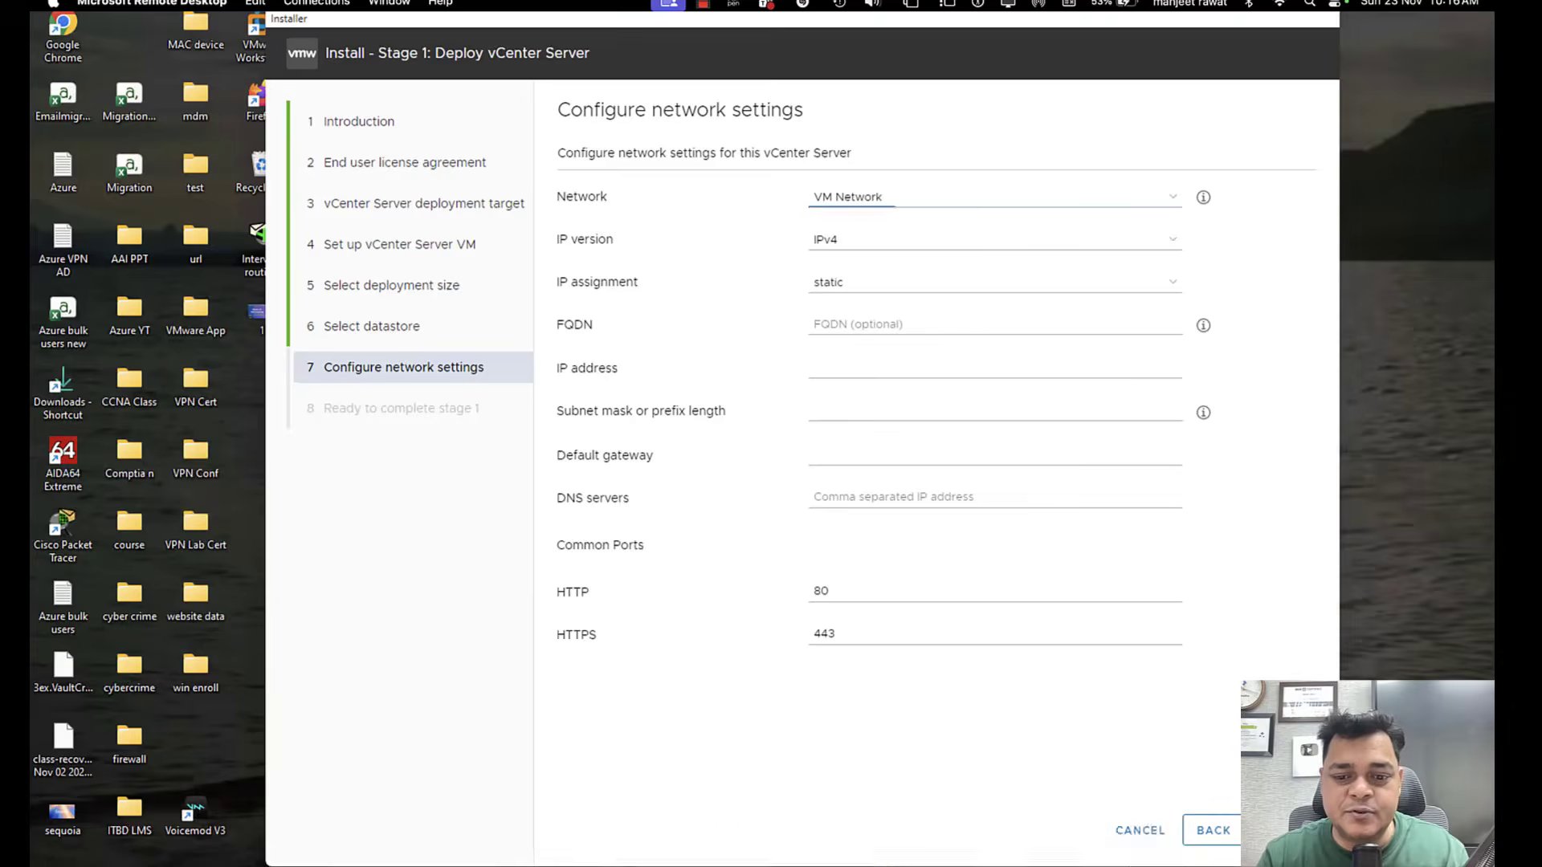
Switch to the Domain virtual machine in VMware Workstation, show it full screen, dismiss the Windows Admin Center message and open DNS Manager.
mouse_move(900, 854)
left_click(900, 807)
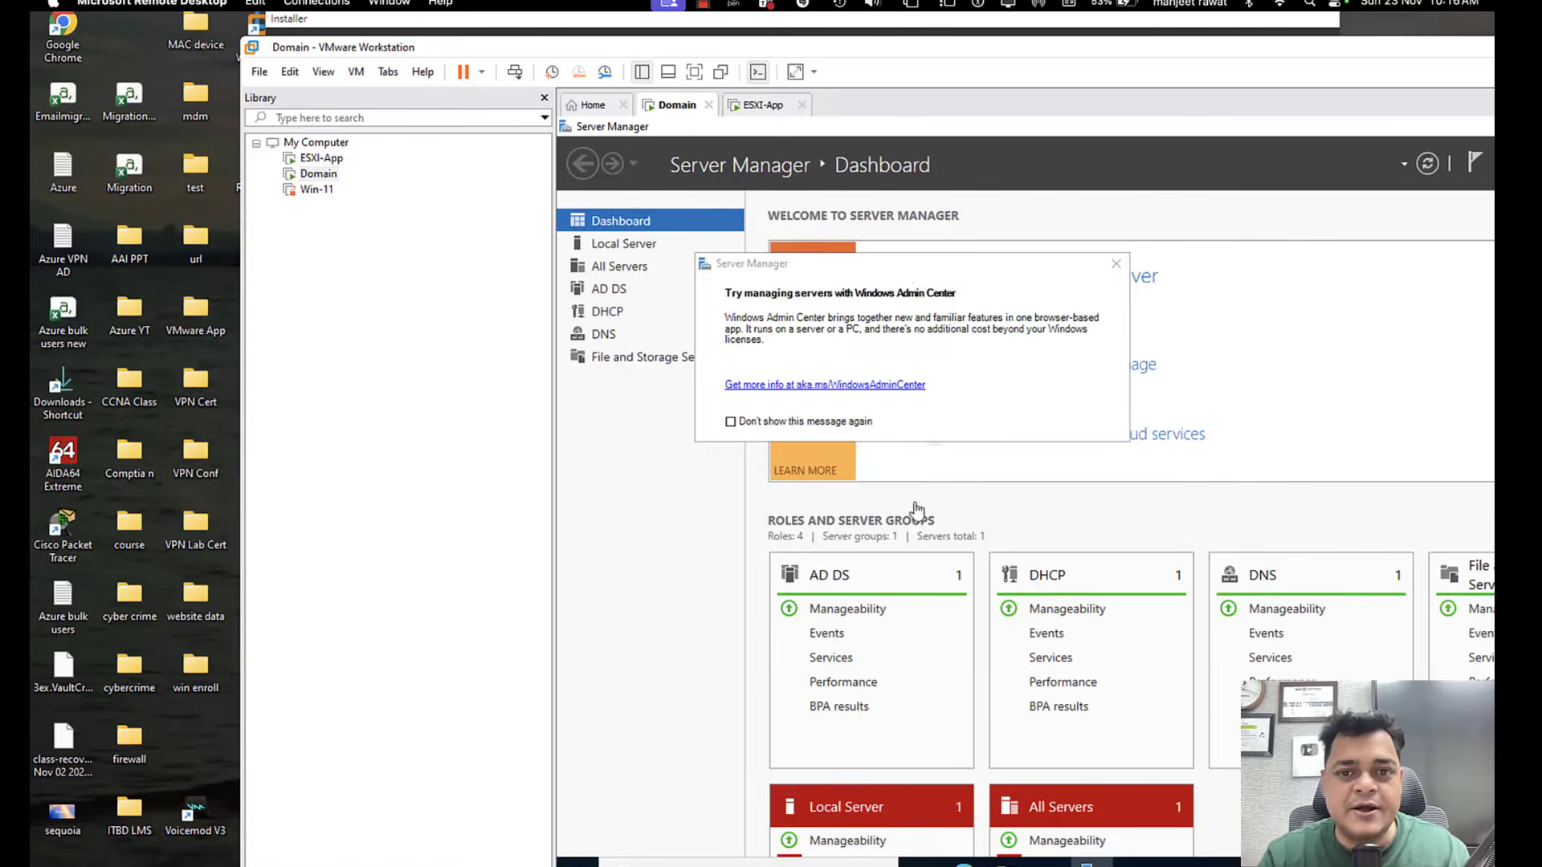
left_click(695, 72)
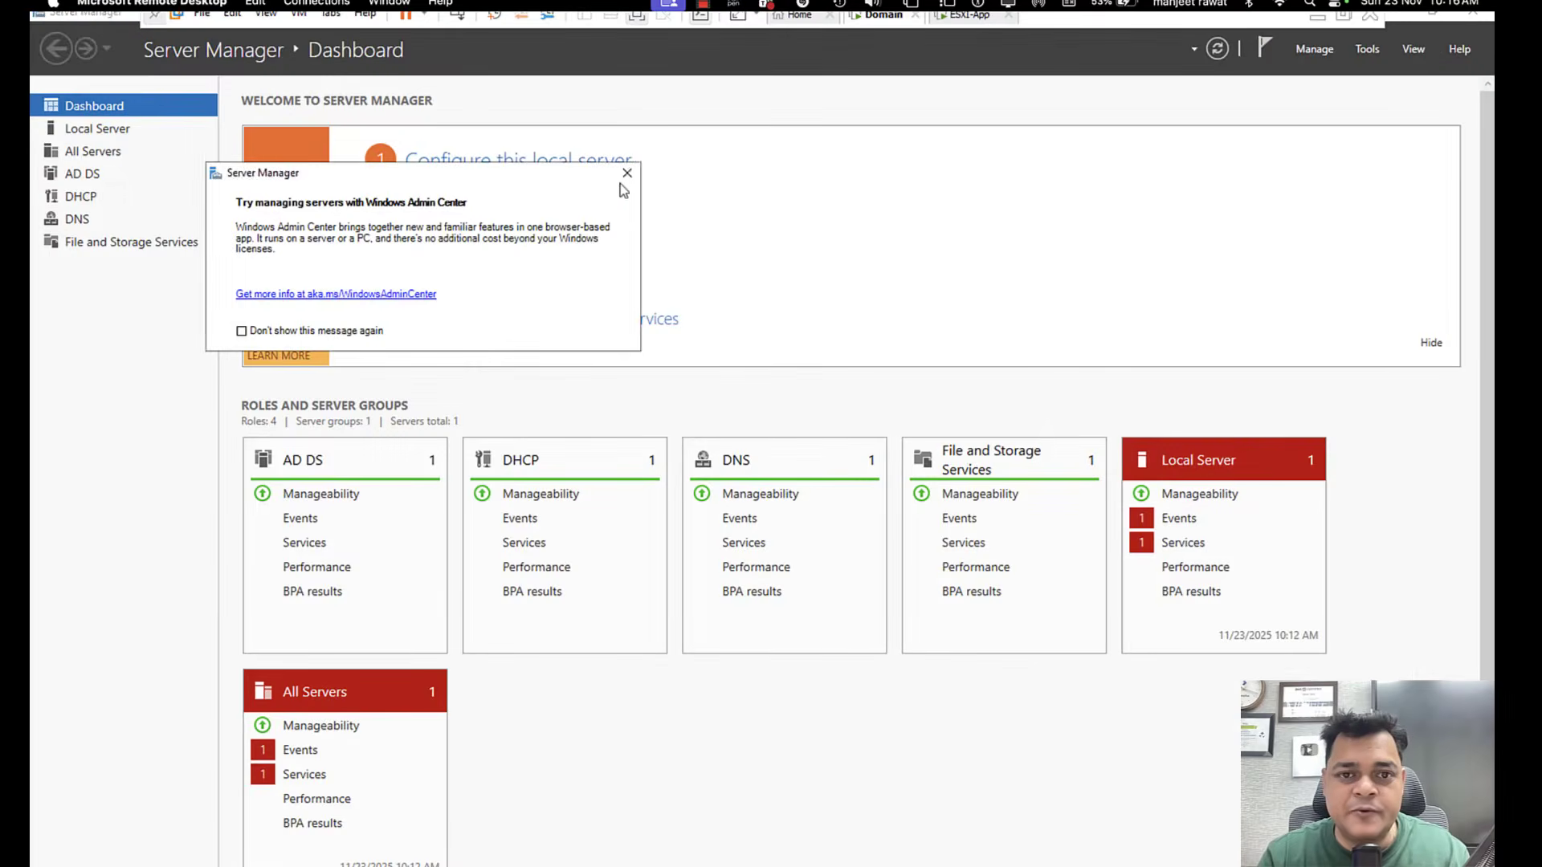
left_click(628, 173)
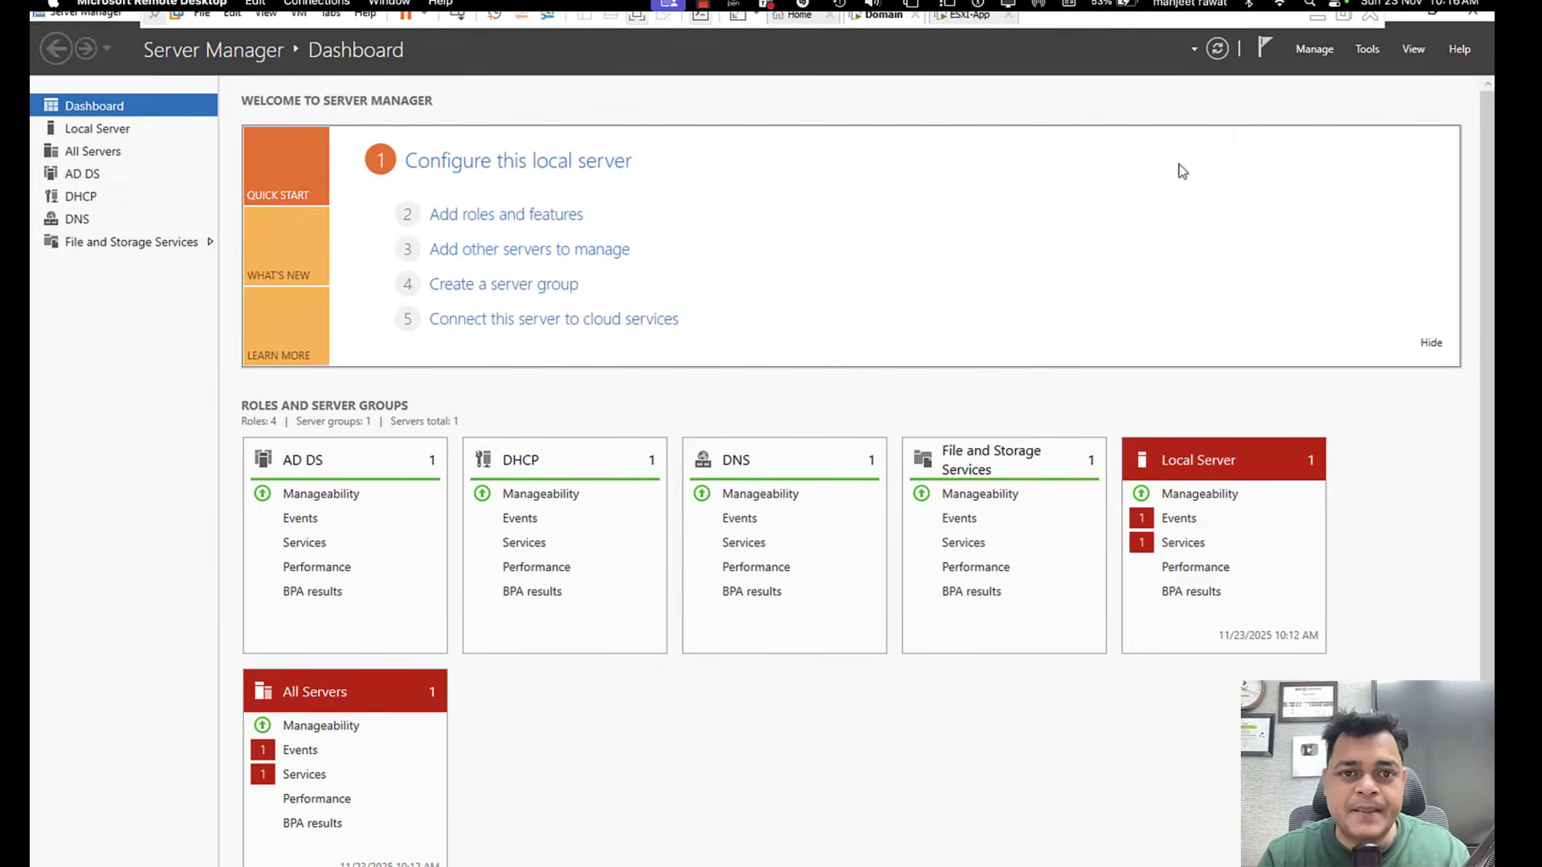
left_click(1368, 49)
left_click(1236, 283)
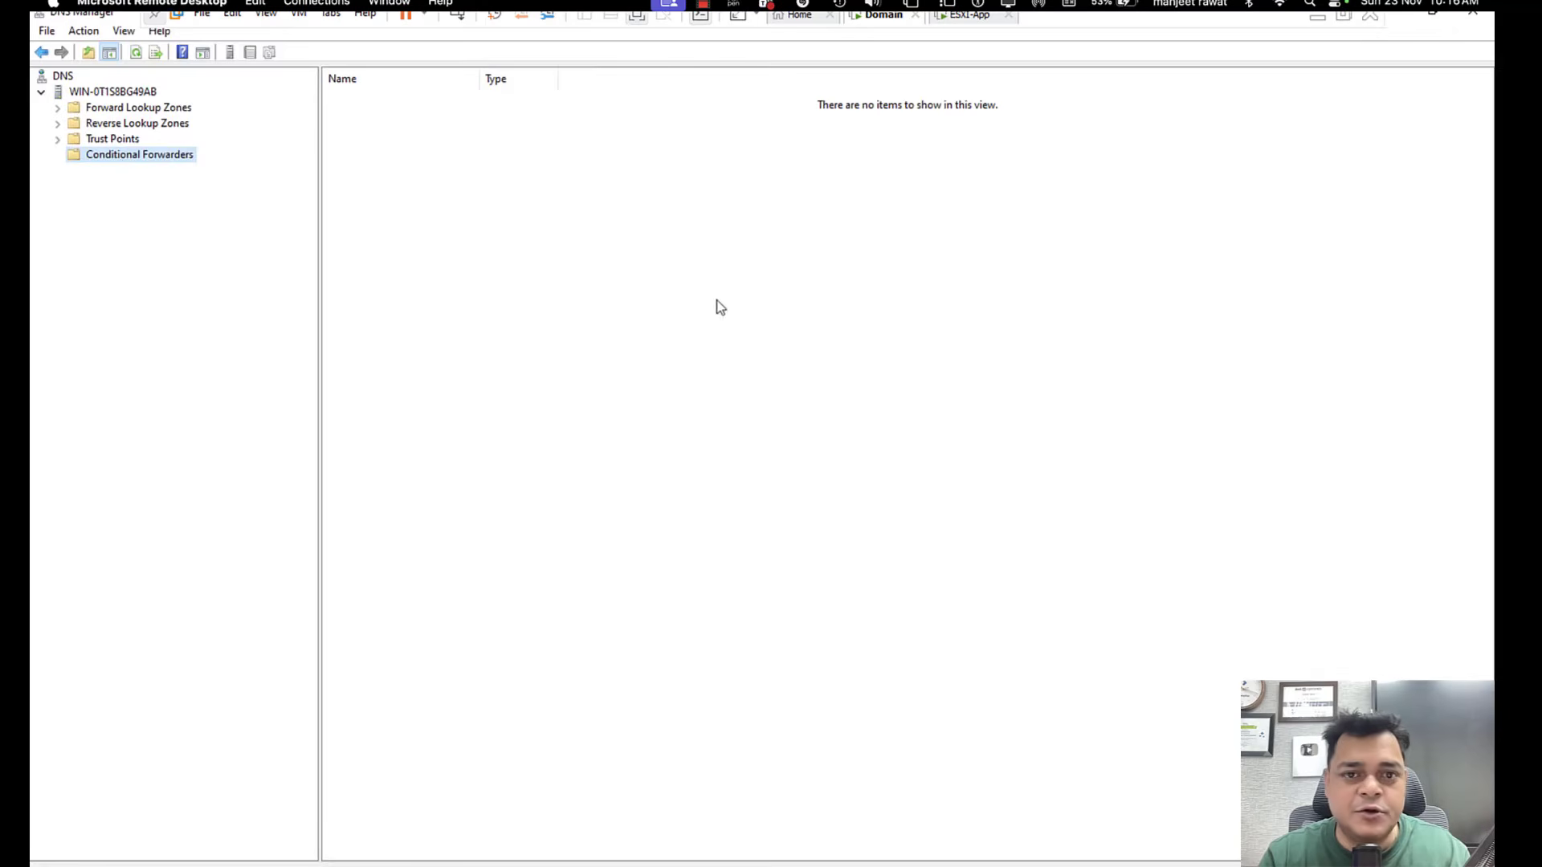
Expand the reverse and forward lookup zones and open the cloud.com forward zone's records.
left_click(58, 123)
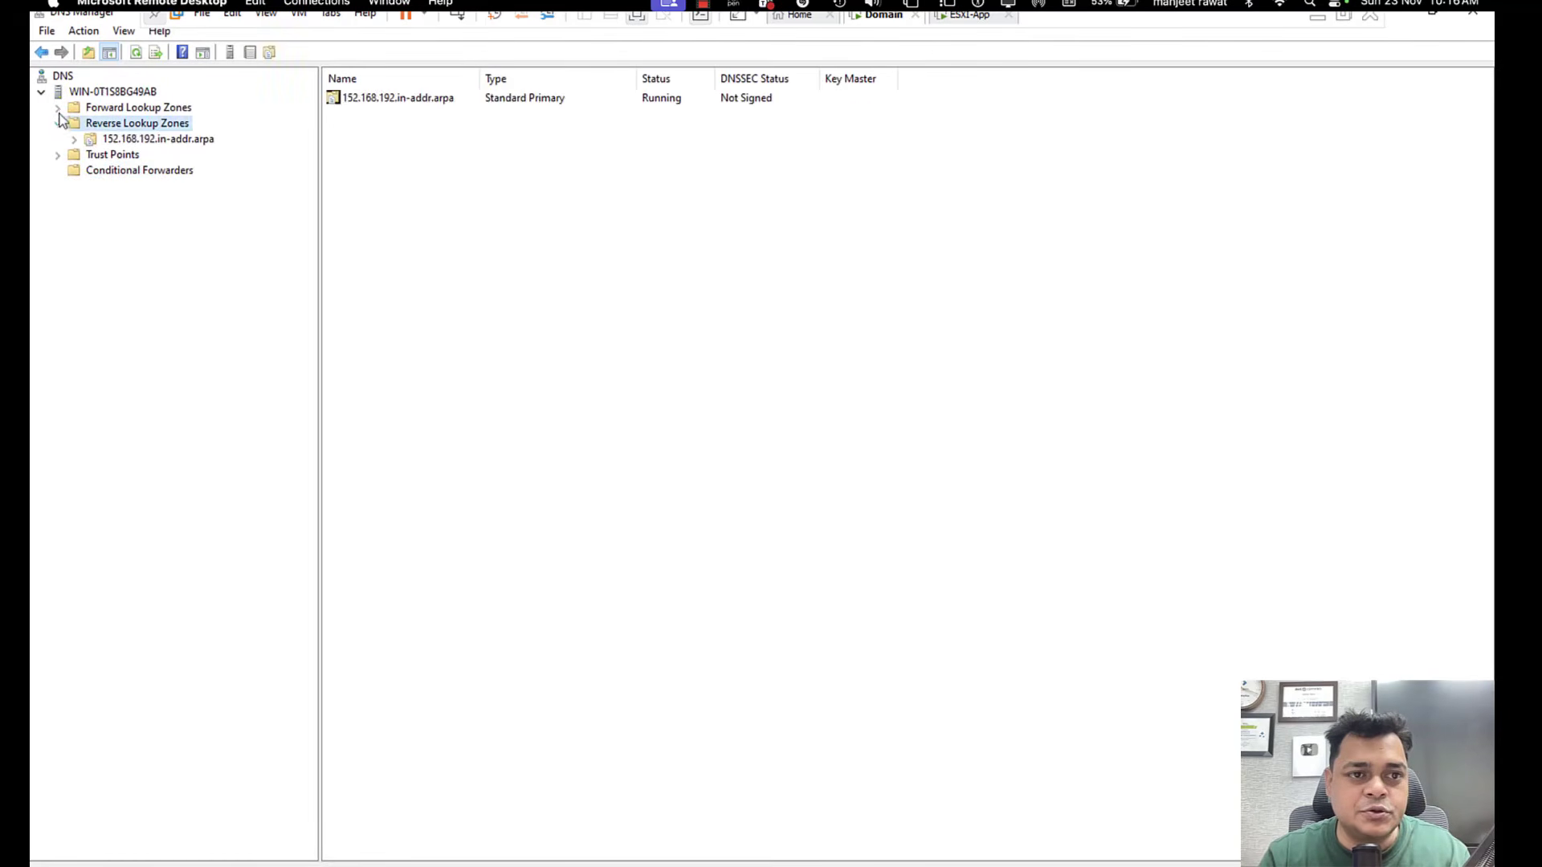
left_click(57, 107)
left_click(122, 139)
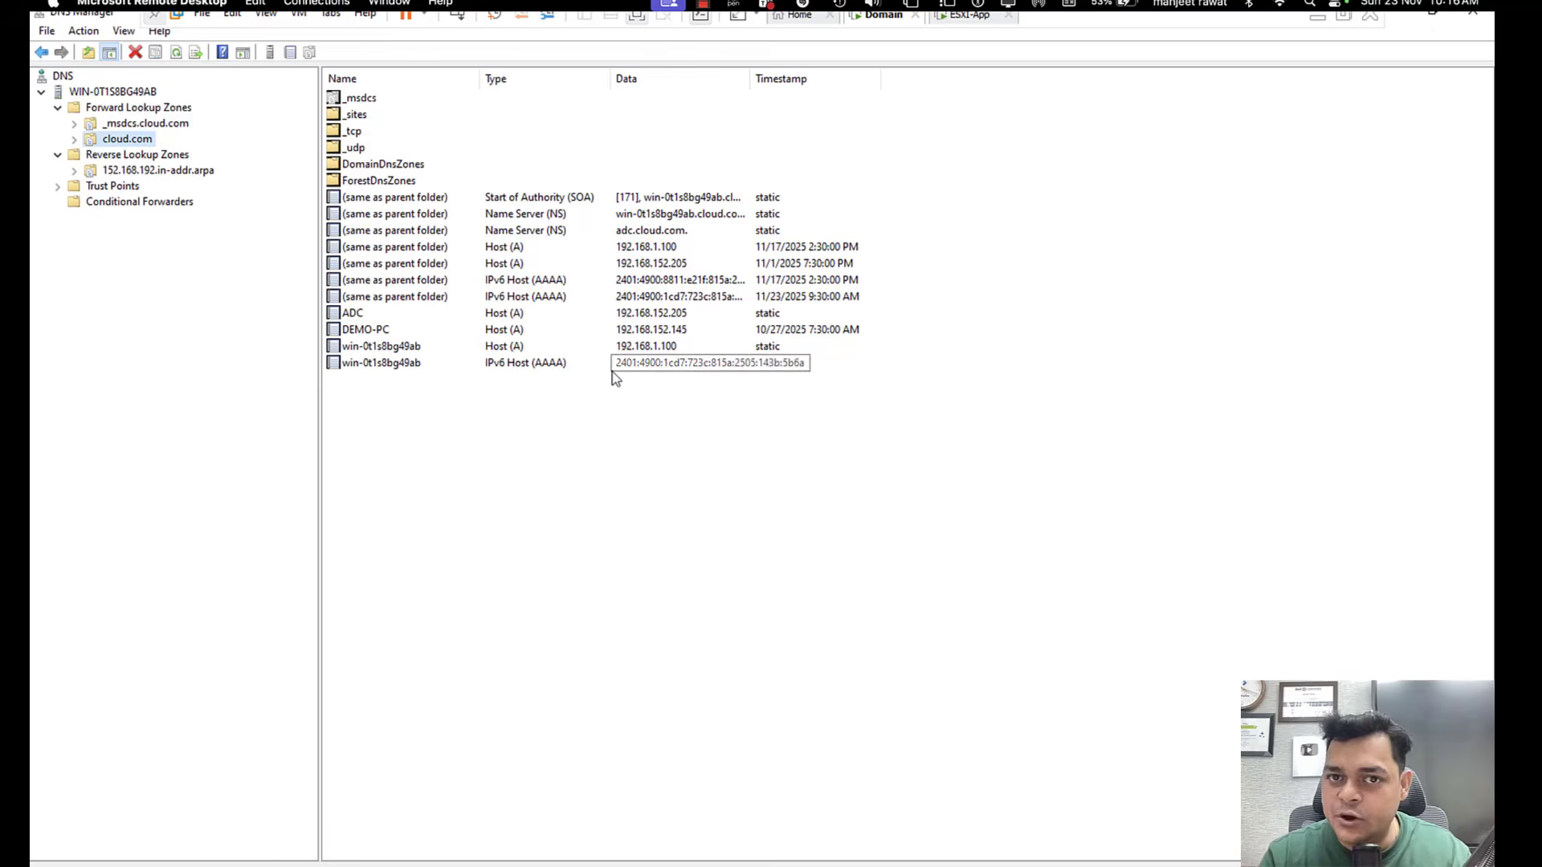
Add host record VCSA at 192.168.1.250 to cloud.com, with an associated PTR record and updates allowed for any authenticated user.
right_click(608, 586)
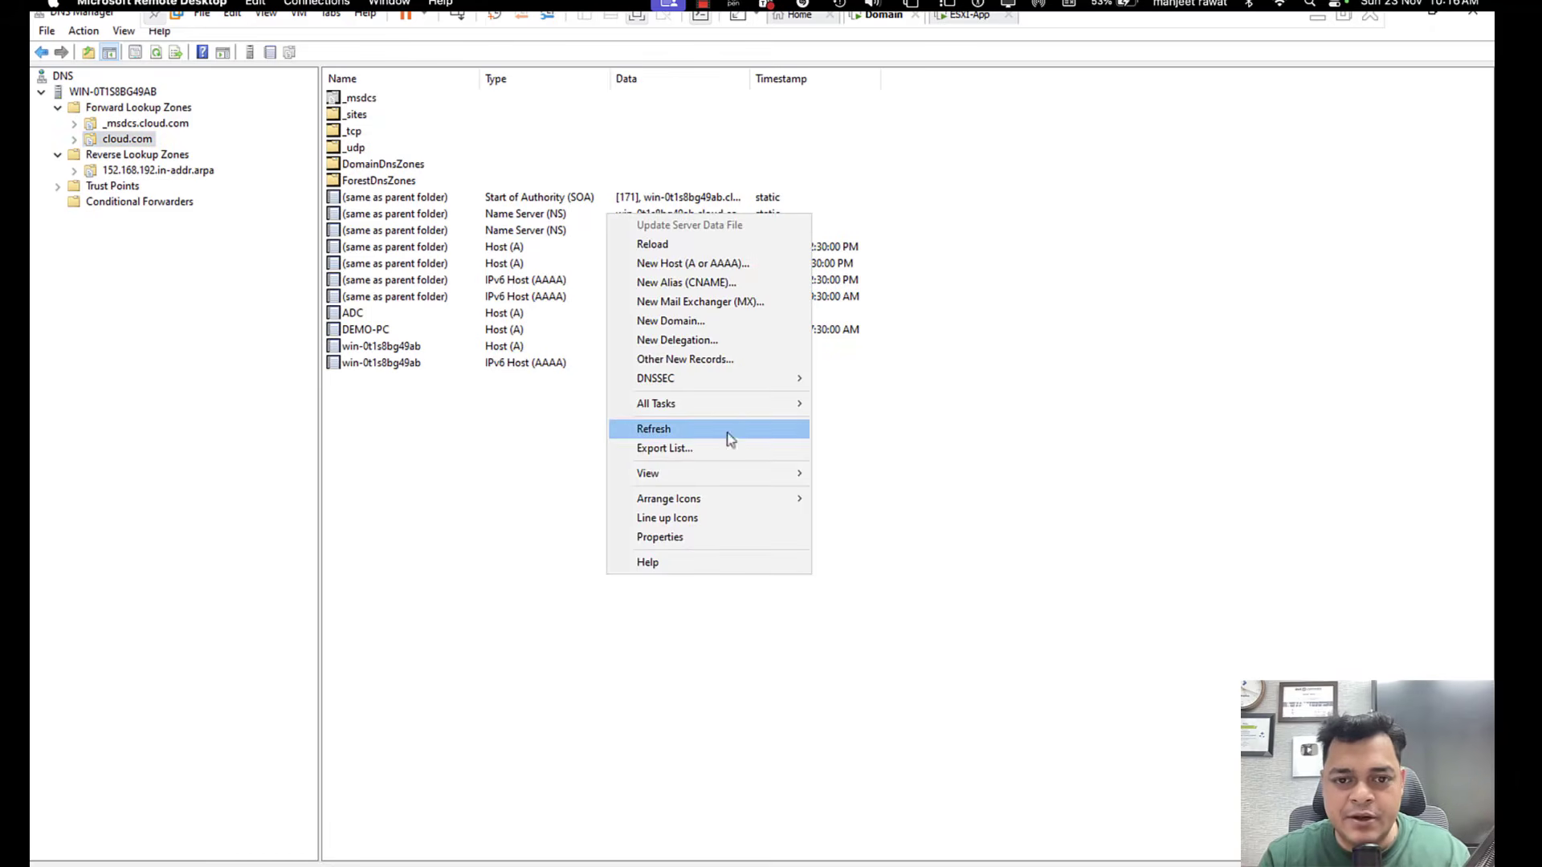
left_click(699, 263)
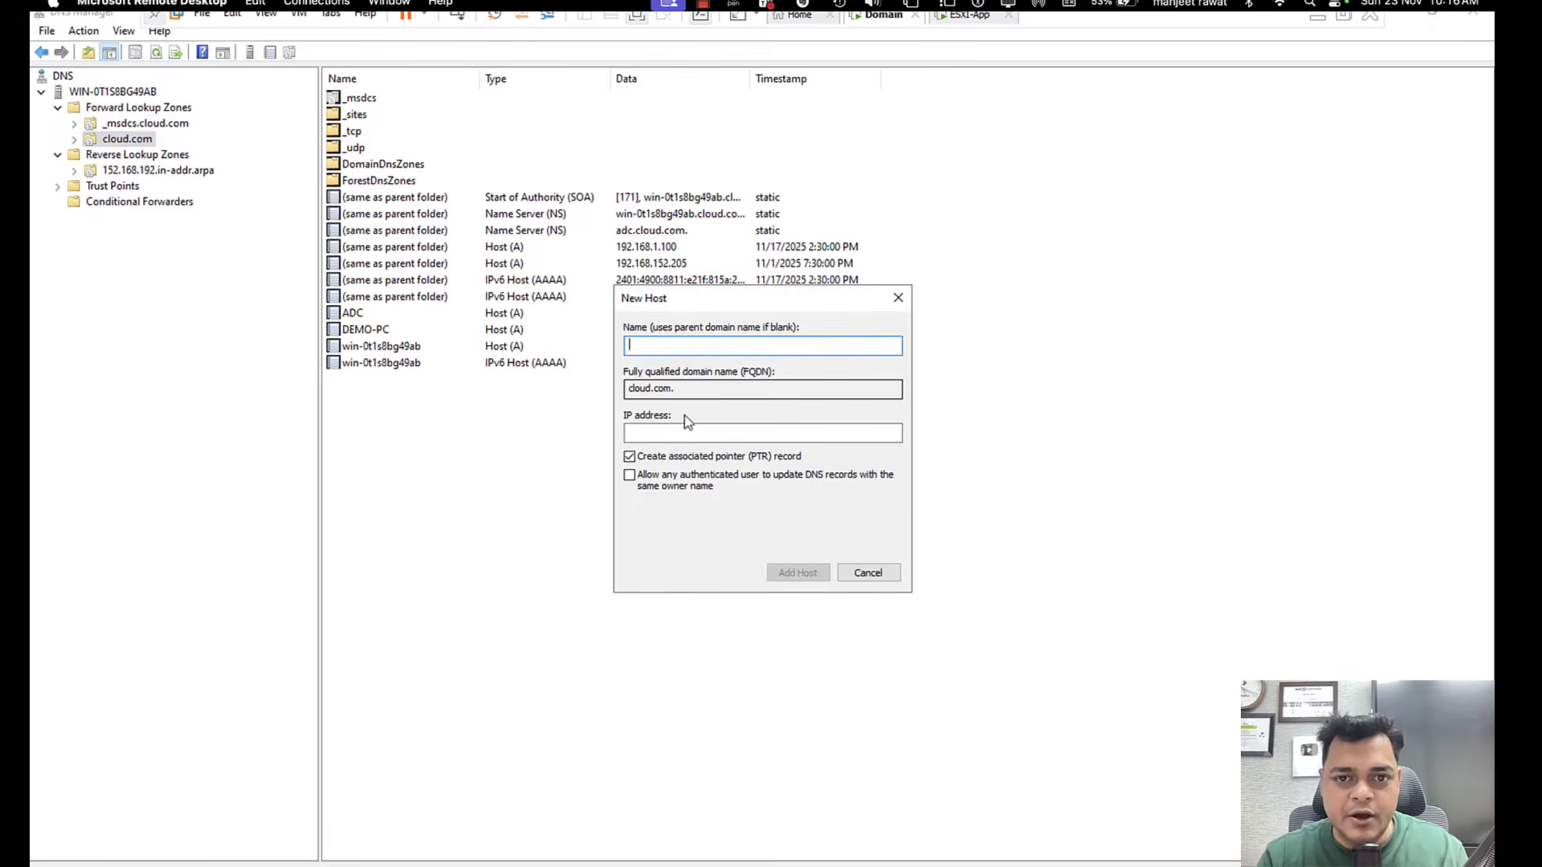
type("VCSA")
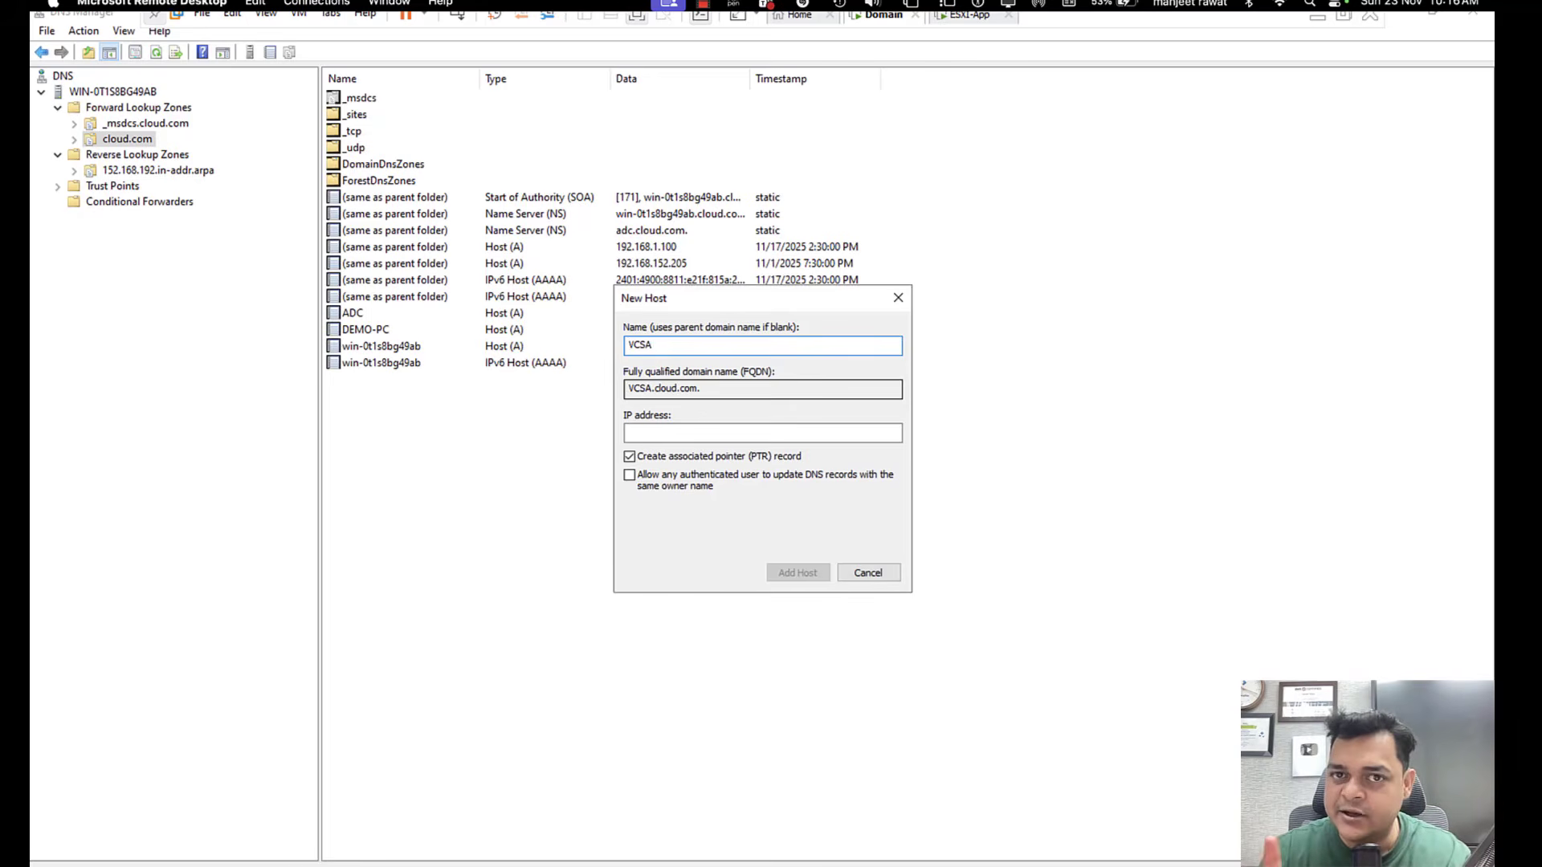
left_click(665, 436)
type("1")
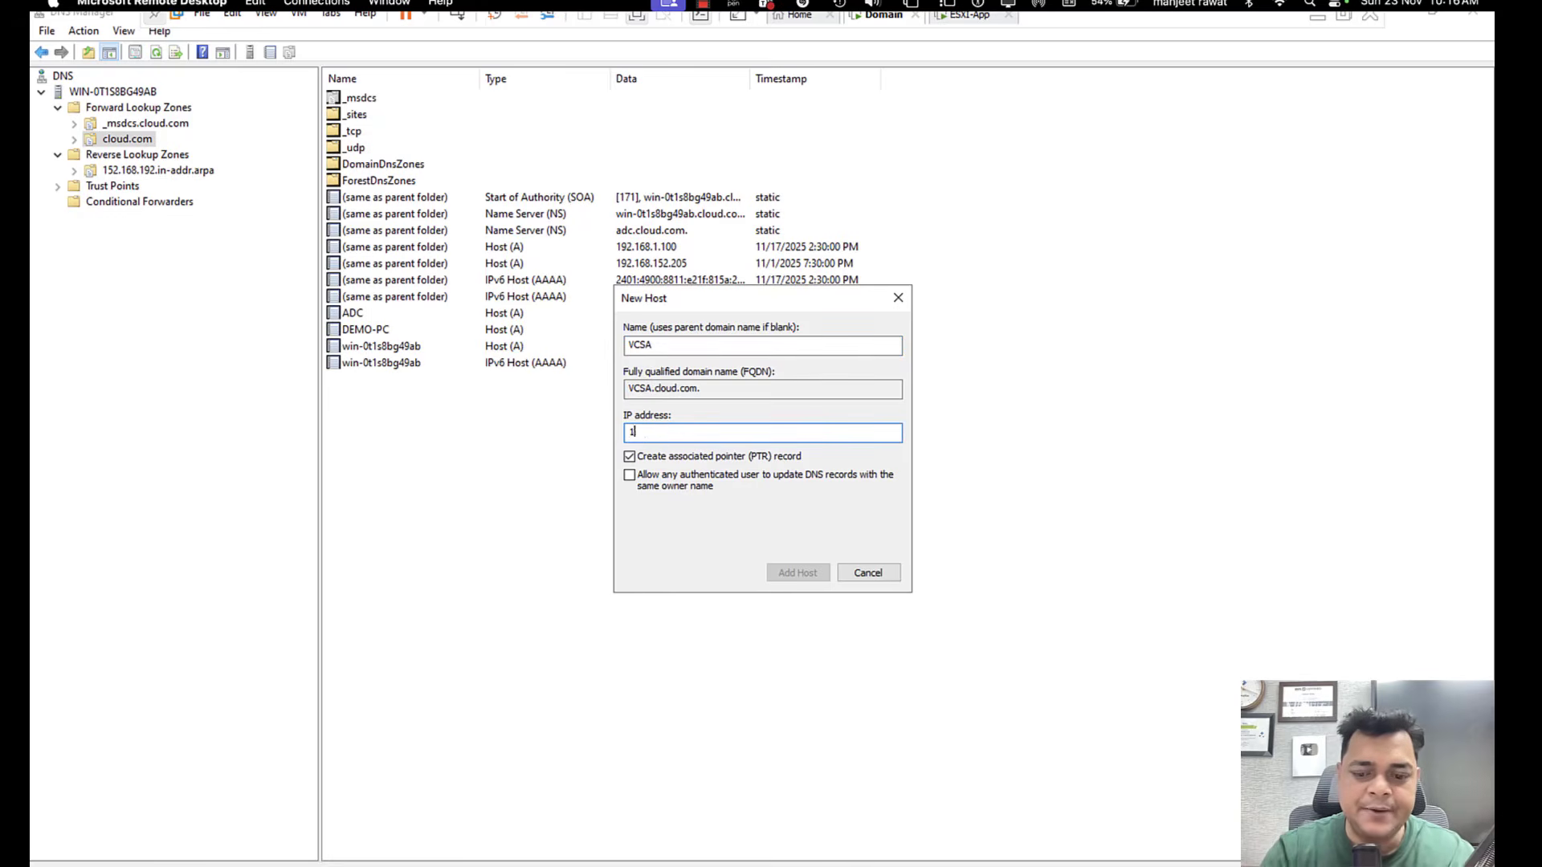
type("92.168.")
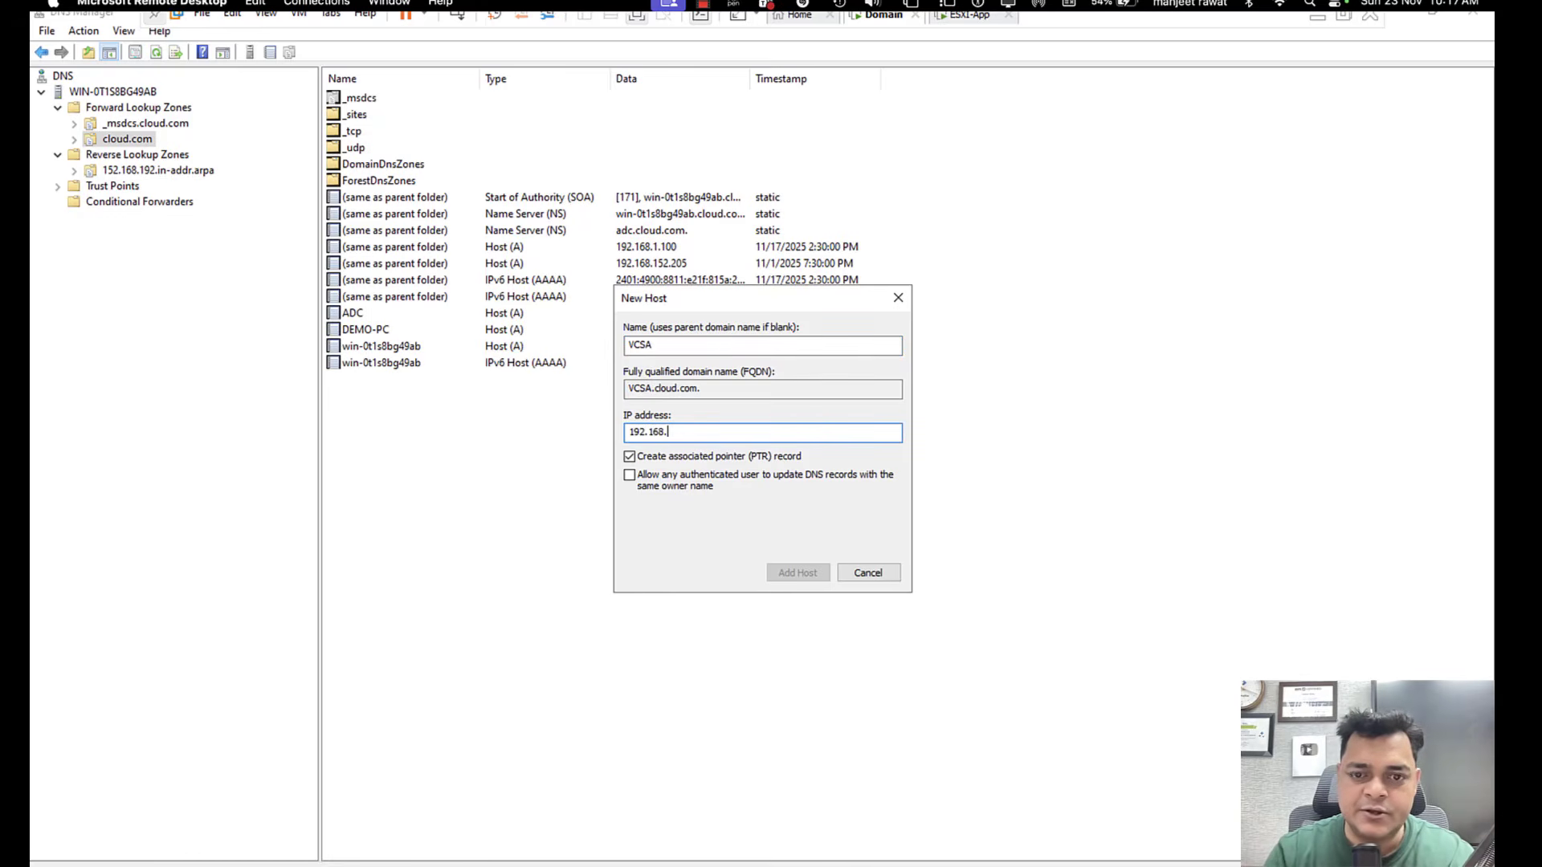
type("1.250")
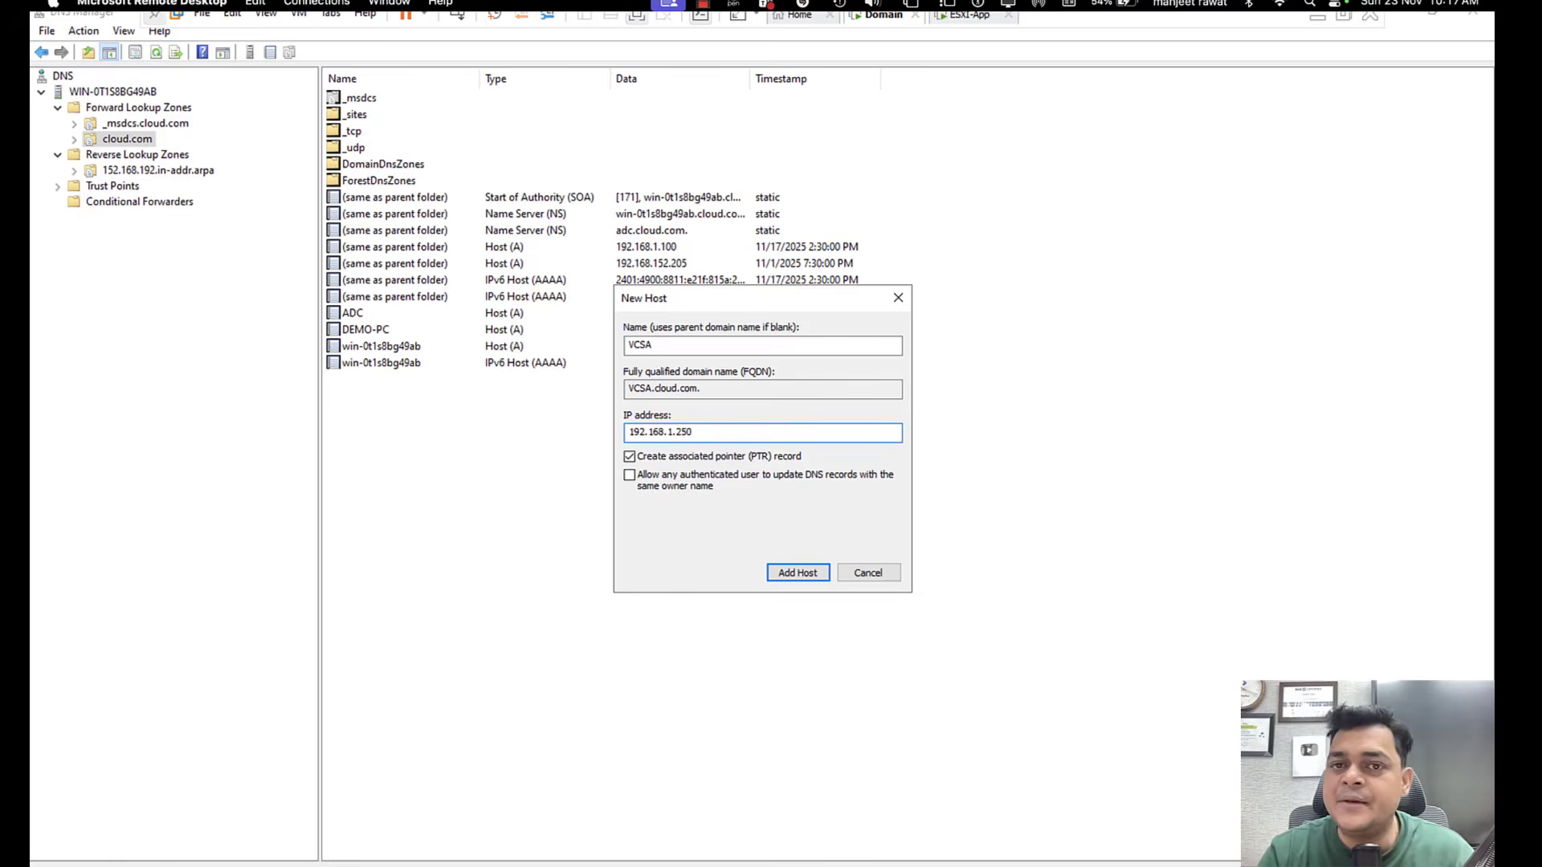
left_click(631, 475)
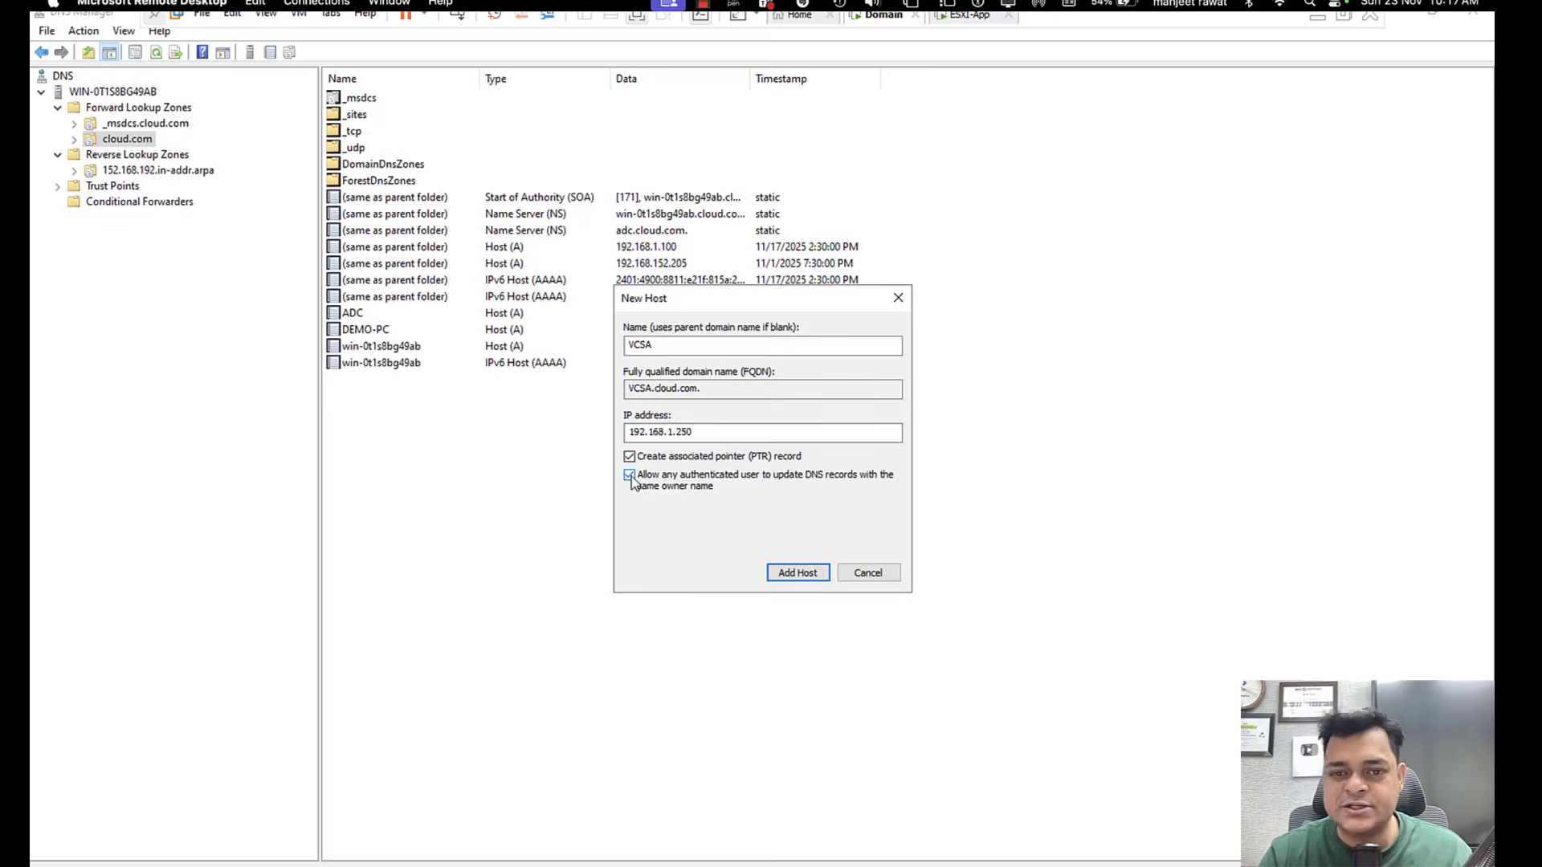
left_click(812, 575)
left_click(892, 518)
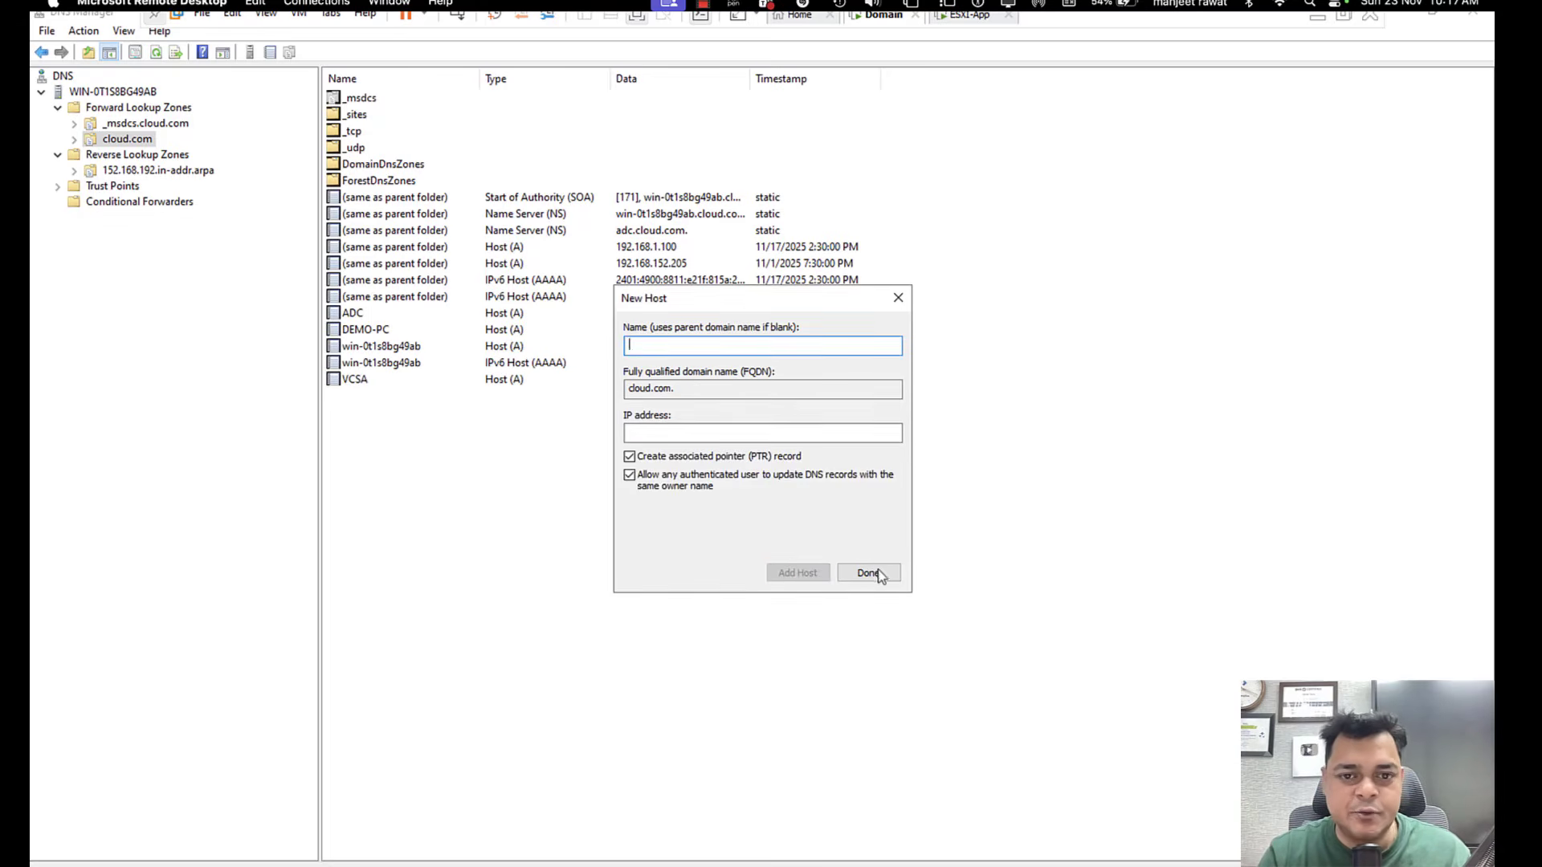
left_click(898, 298)
Refresh the 152.168.192.in-addr.arpa zone to look for the new pointer record and review the VCSA host record's properties in cloud.com.
left_click(153, 171)
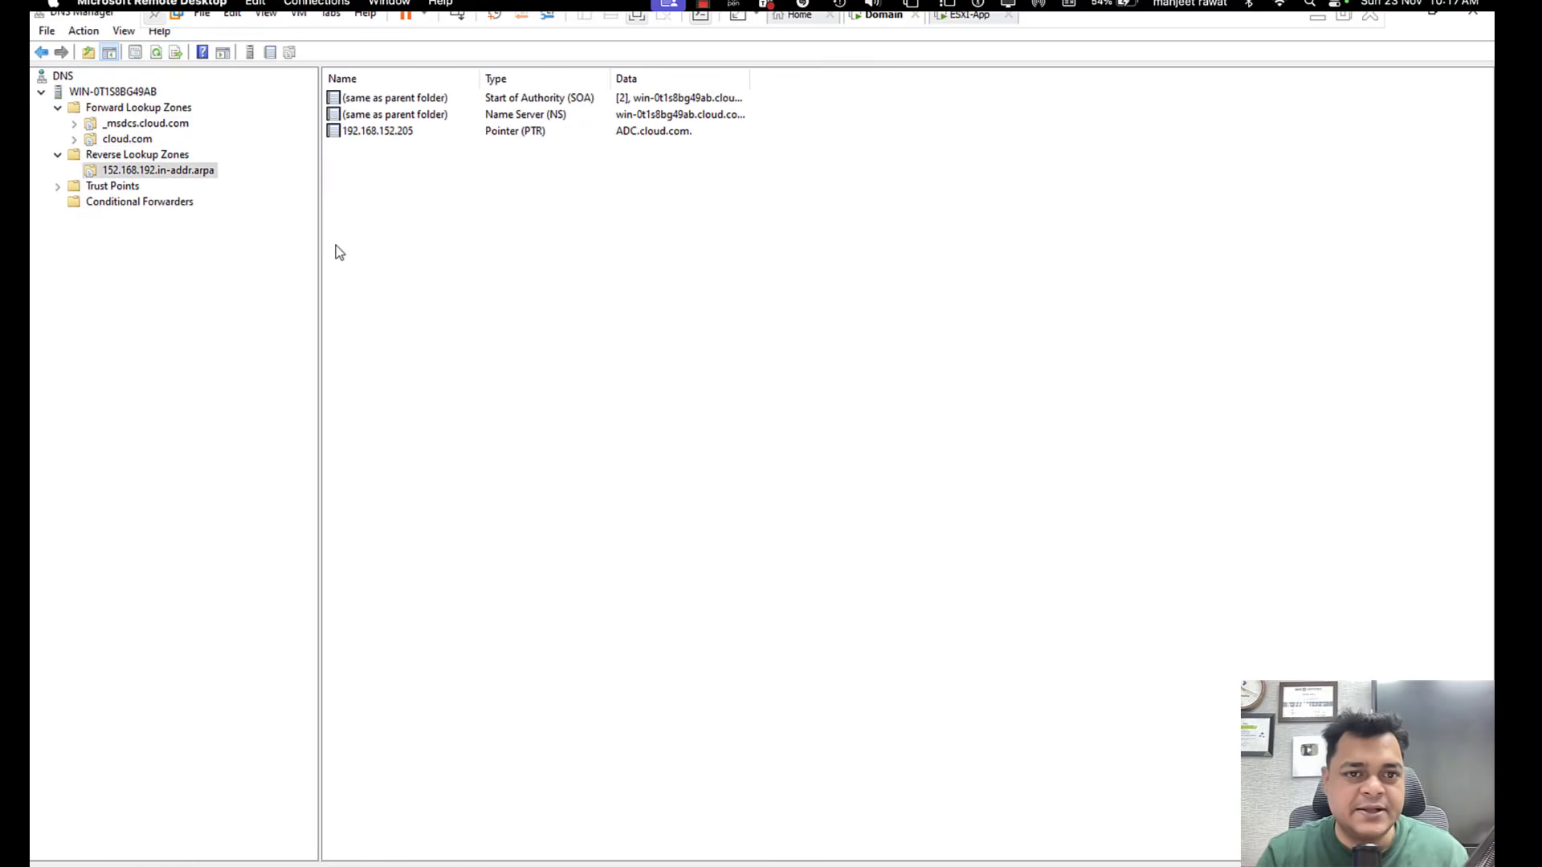
right_click(459, 247)
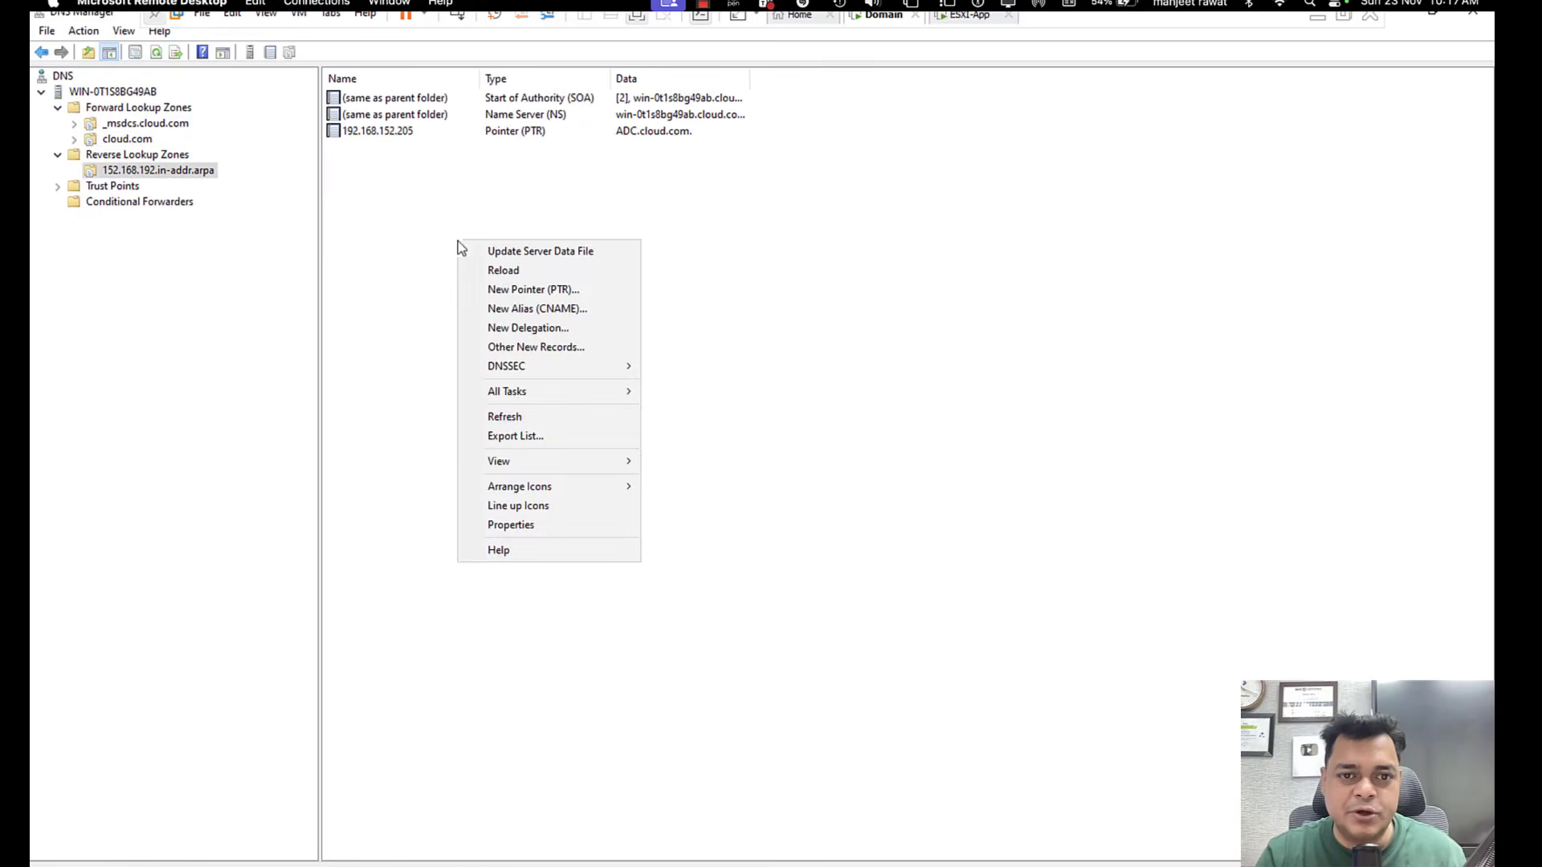
left_click(507, 416)
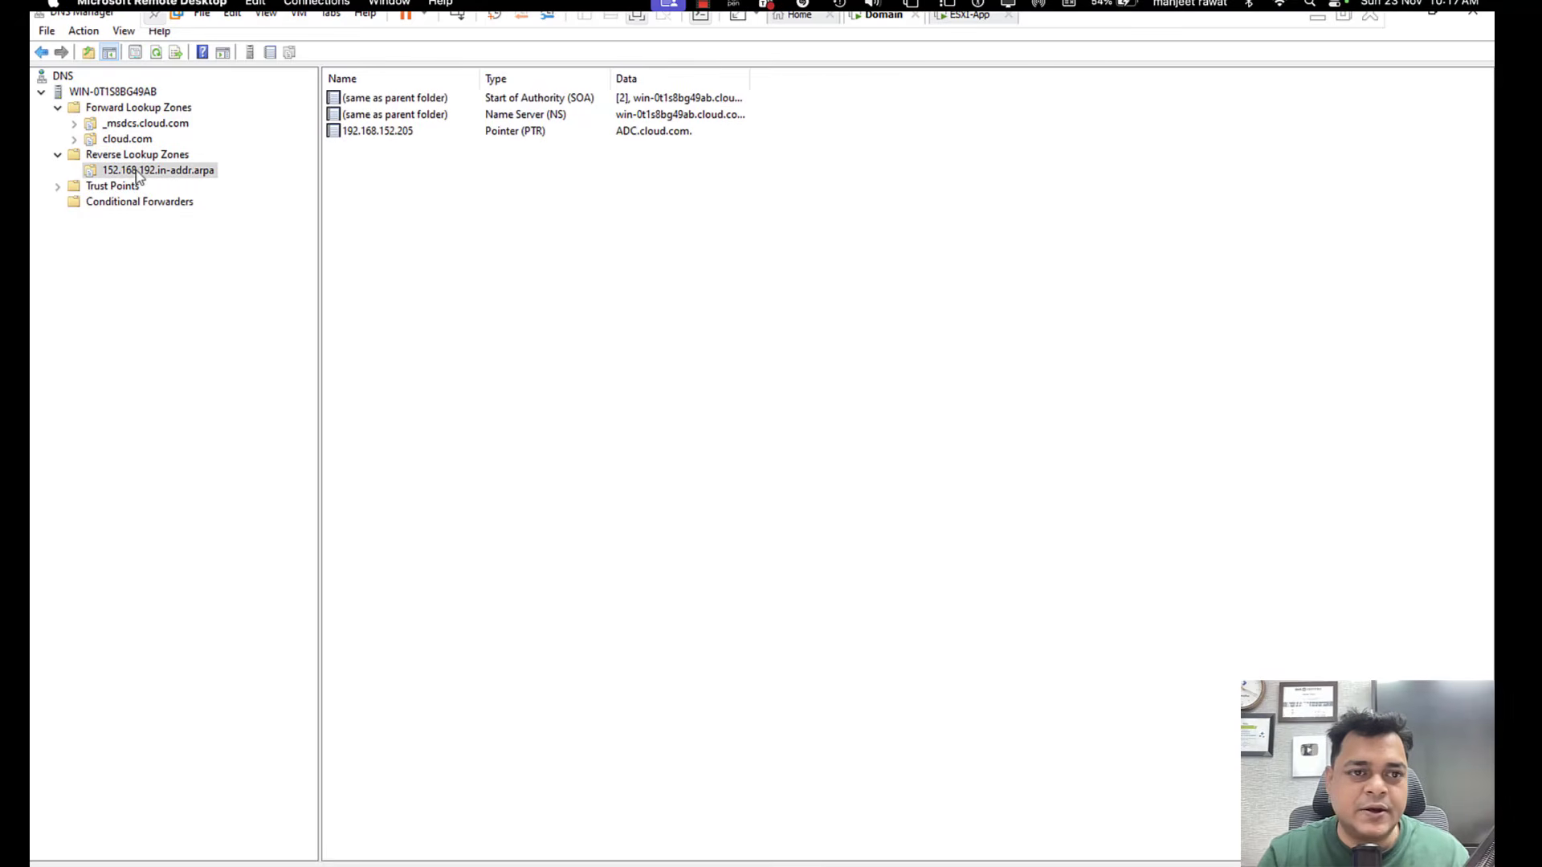
left_click(128, 141)
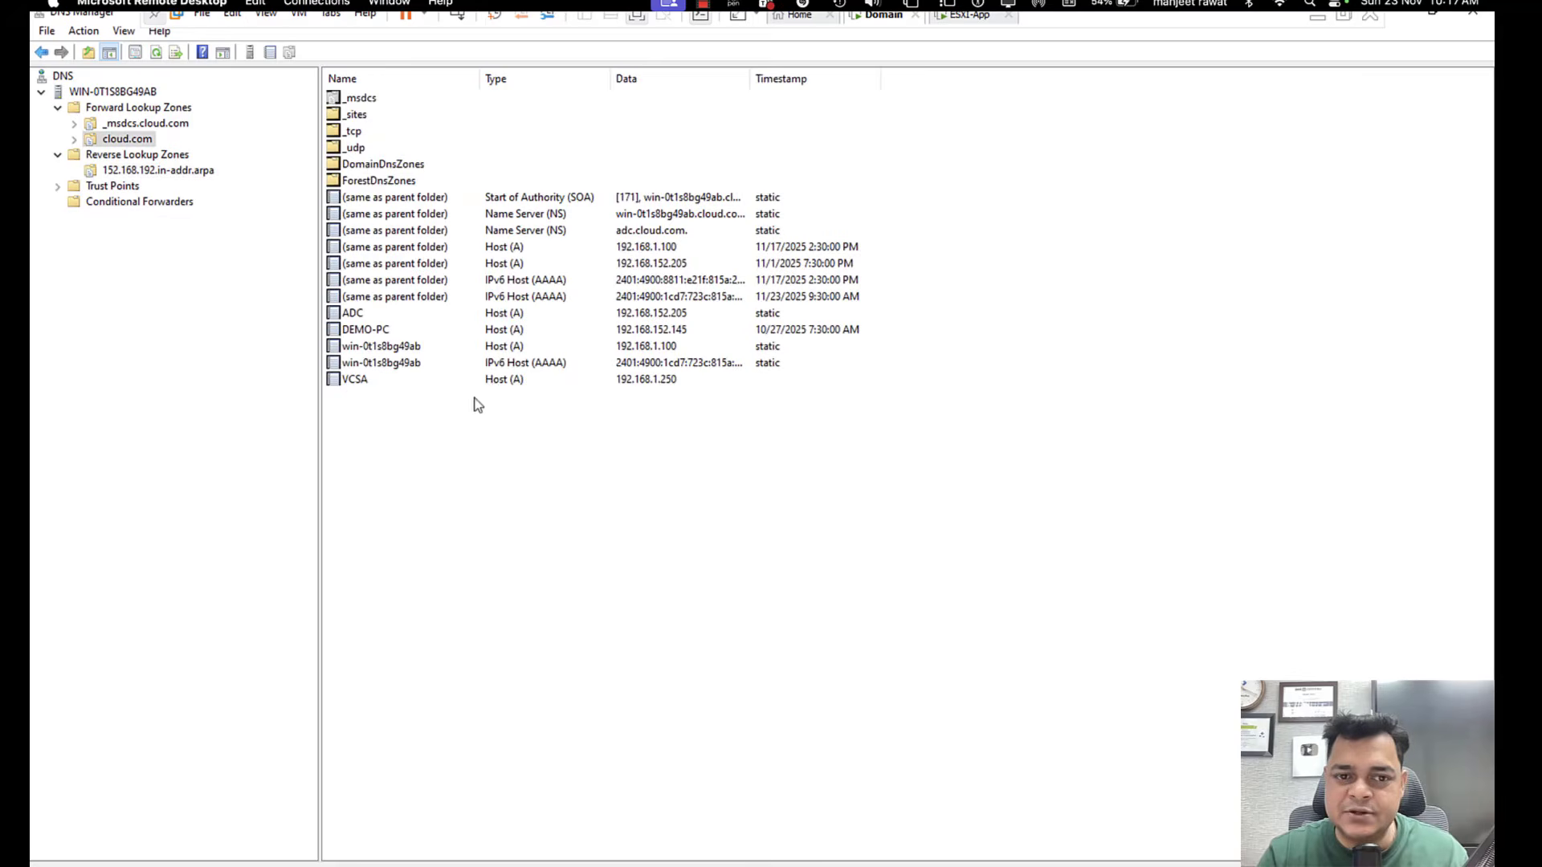
right_click(448, 384)
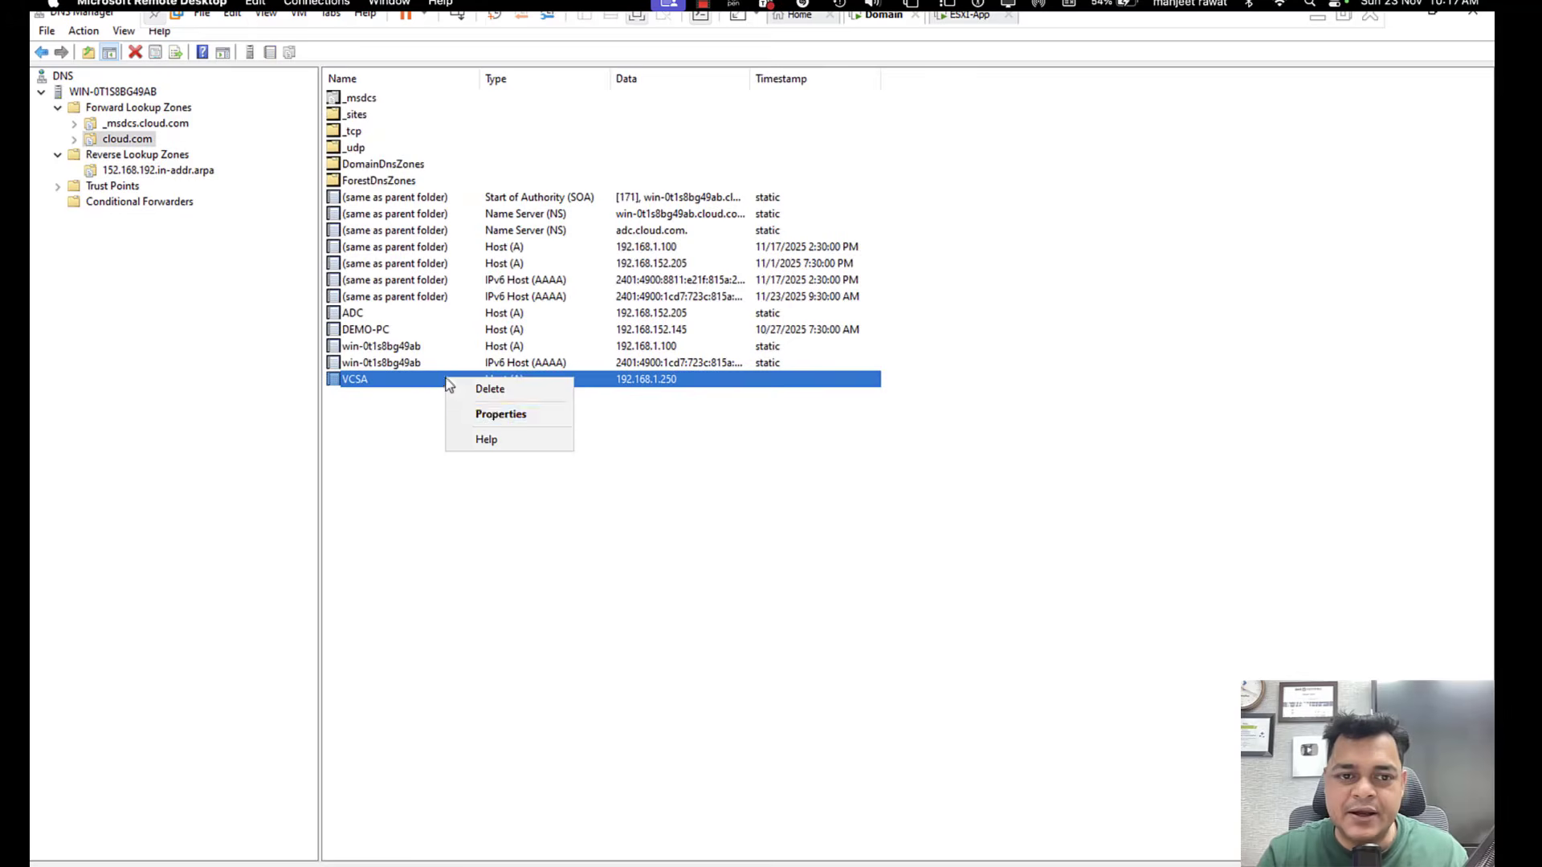
left_click(498, 415)
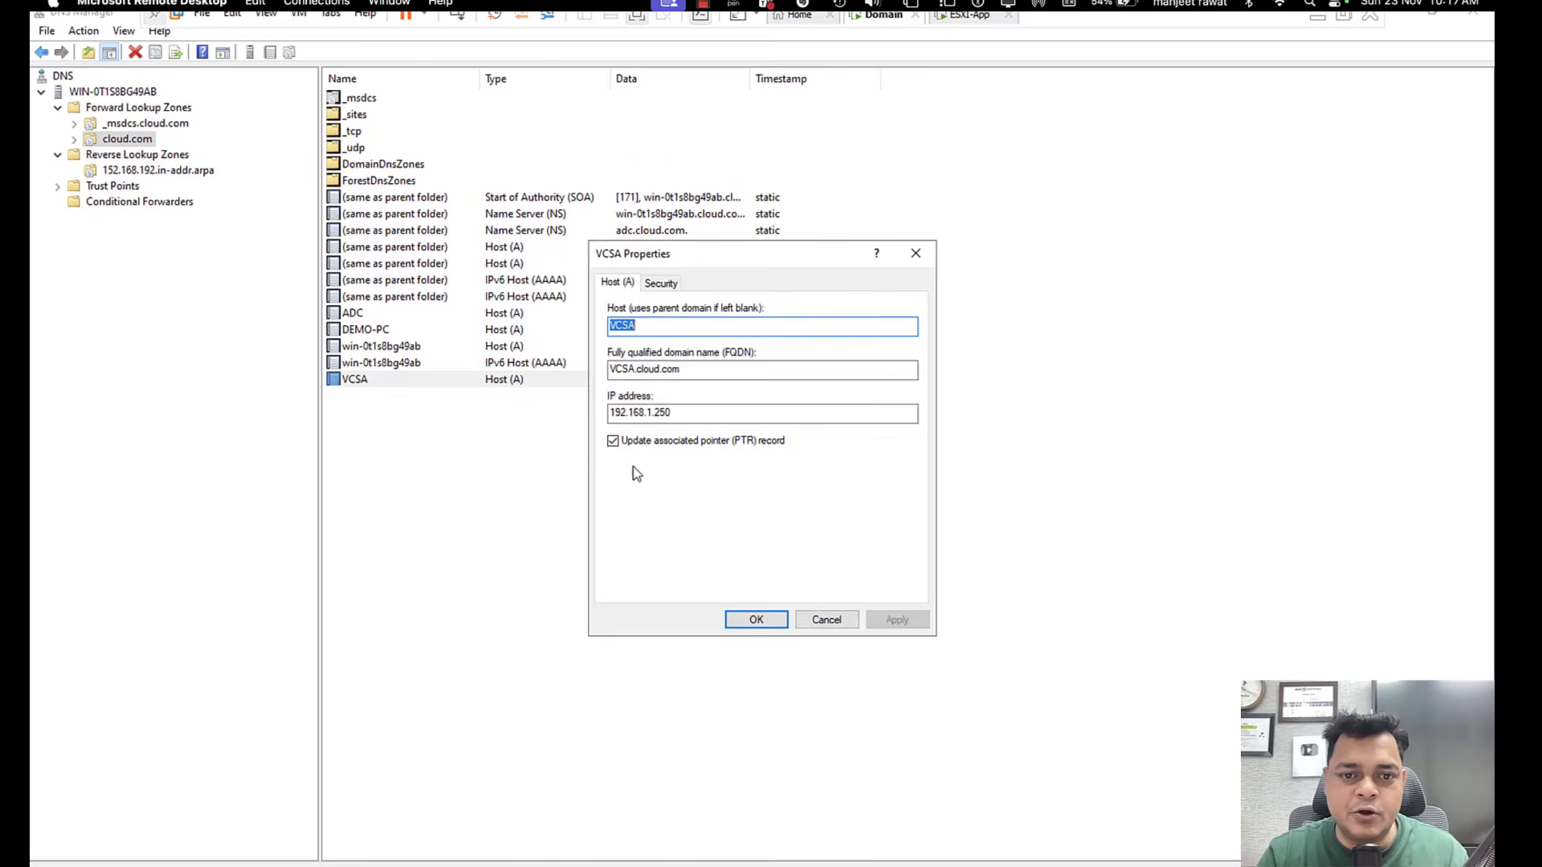
left_click(775, 622)
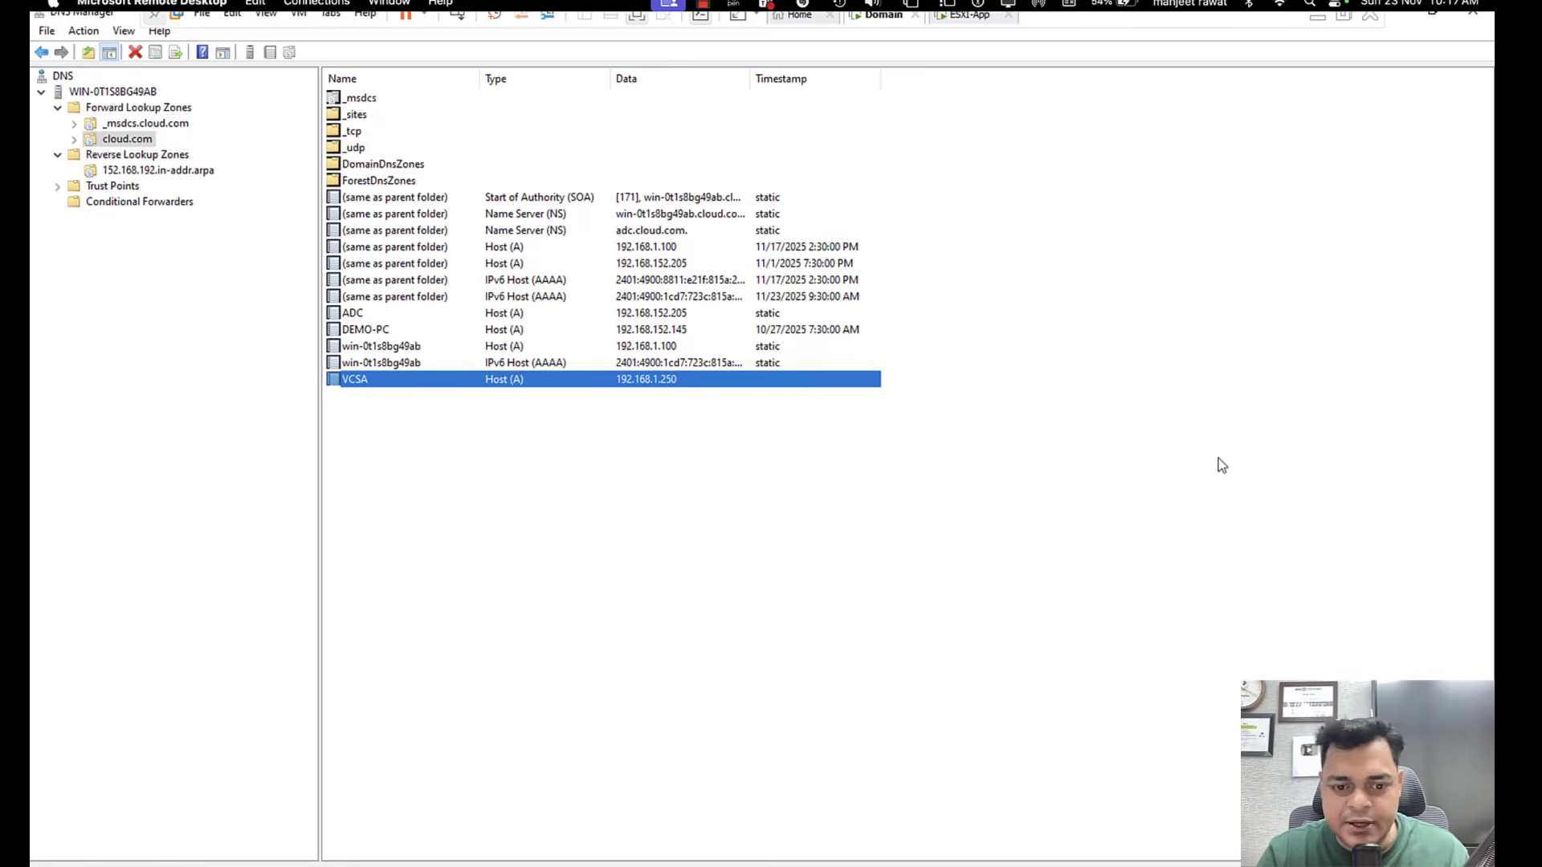
Return to the vCenter installer and set the static IP address to 192.168.1.250 with subnet mask 255.255.255.0.
left_click(1318, 20)
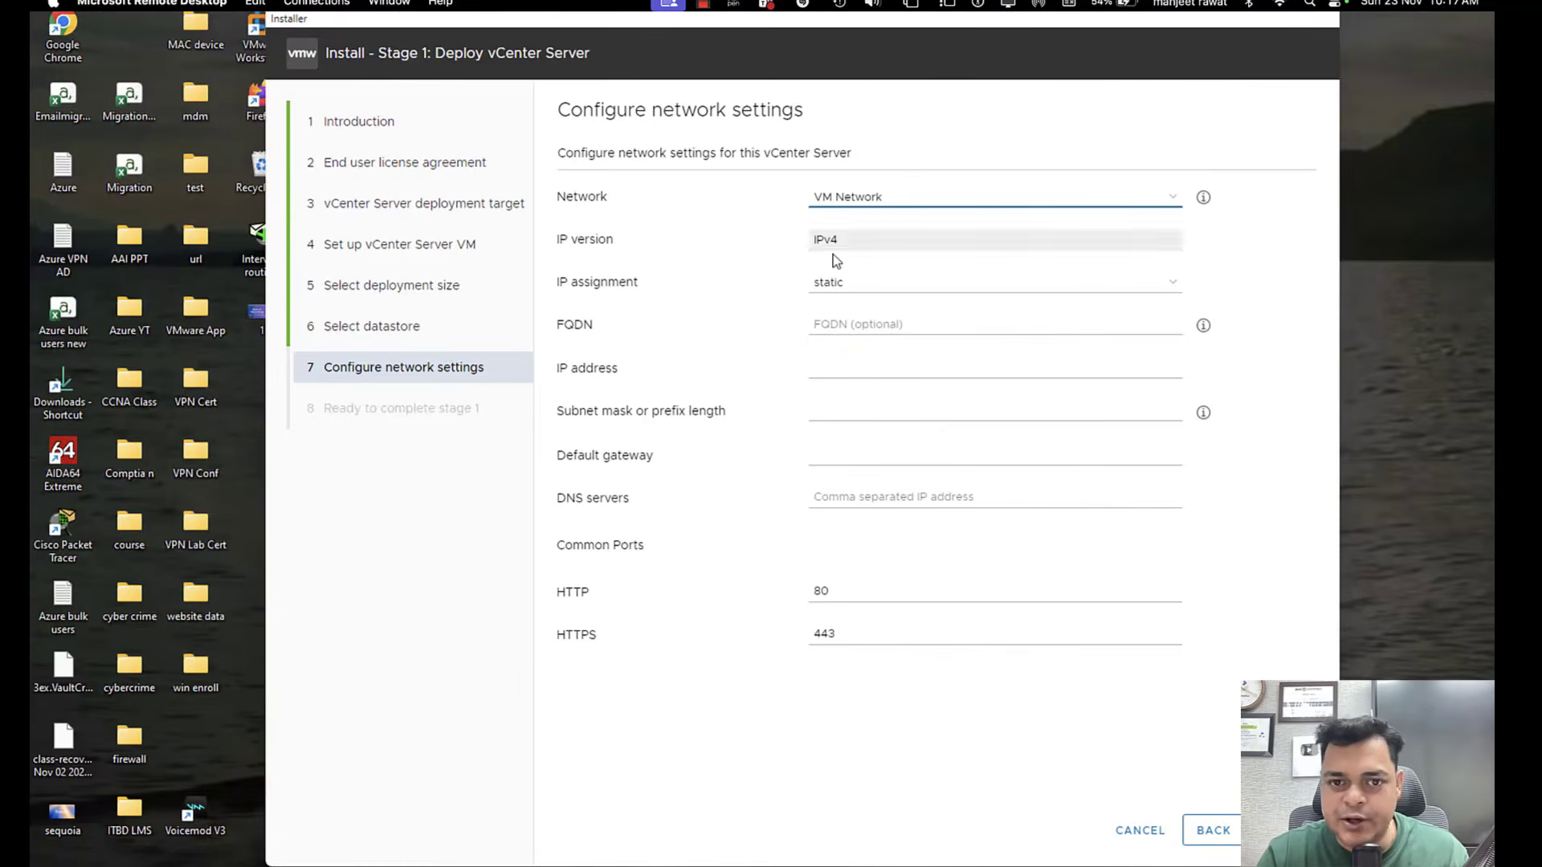
left_click(858, 324)
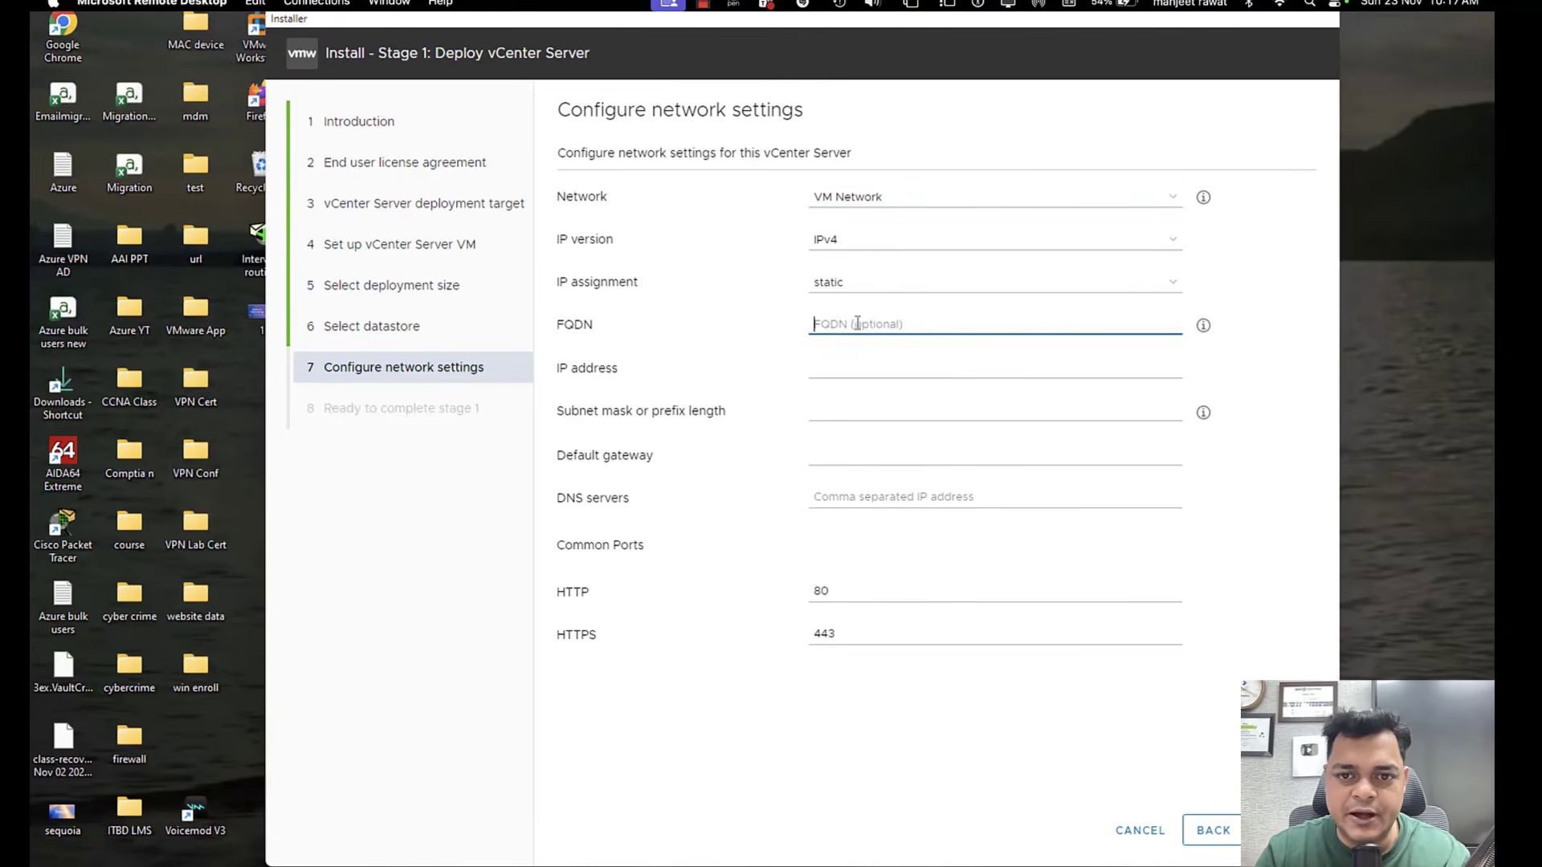
left_click(850, 368)
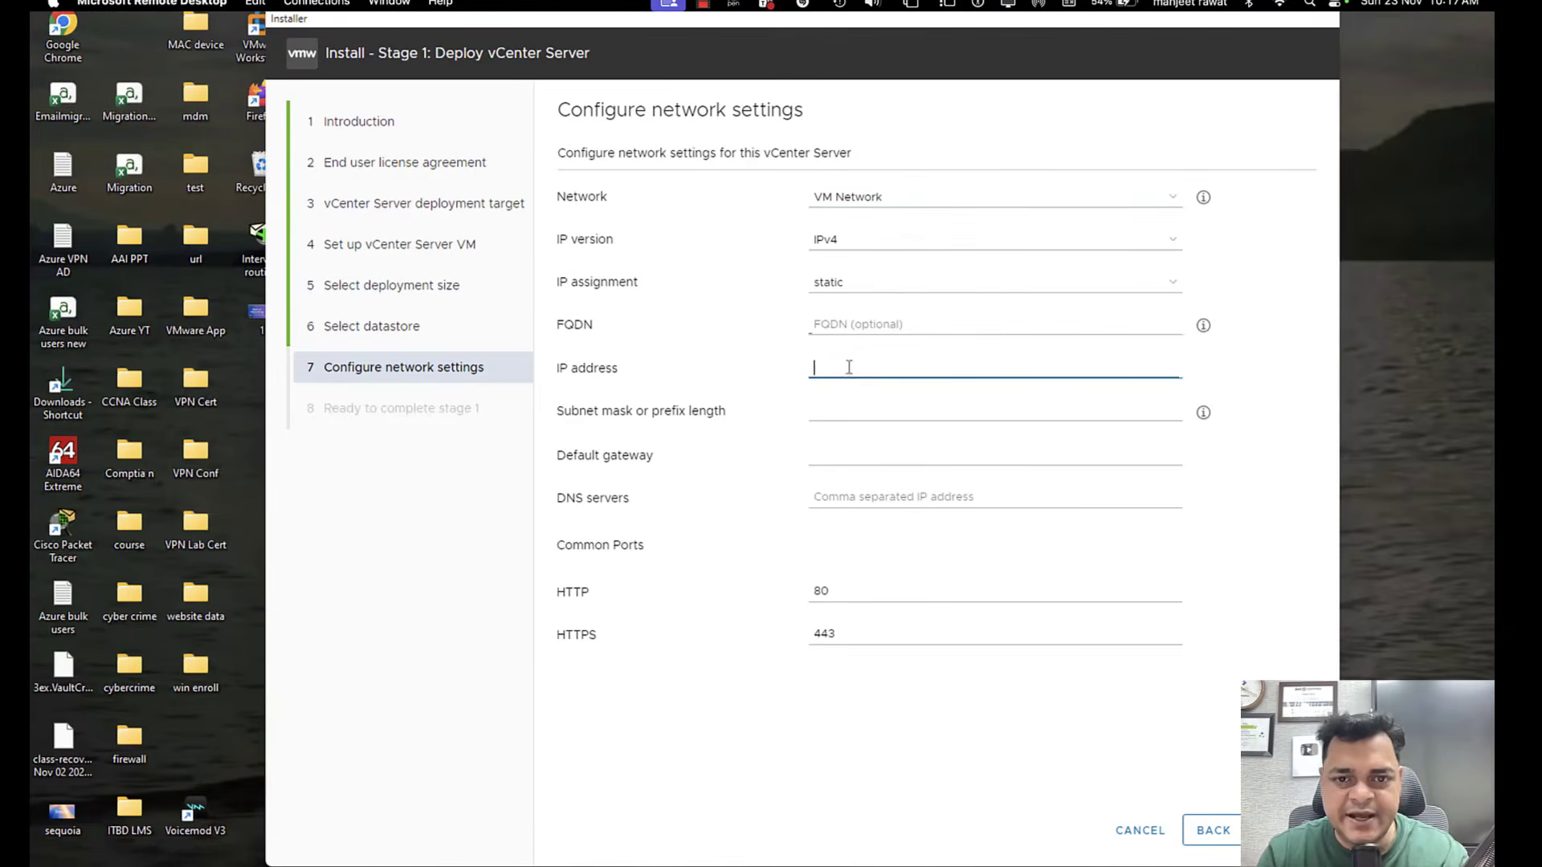
type("192.168")
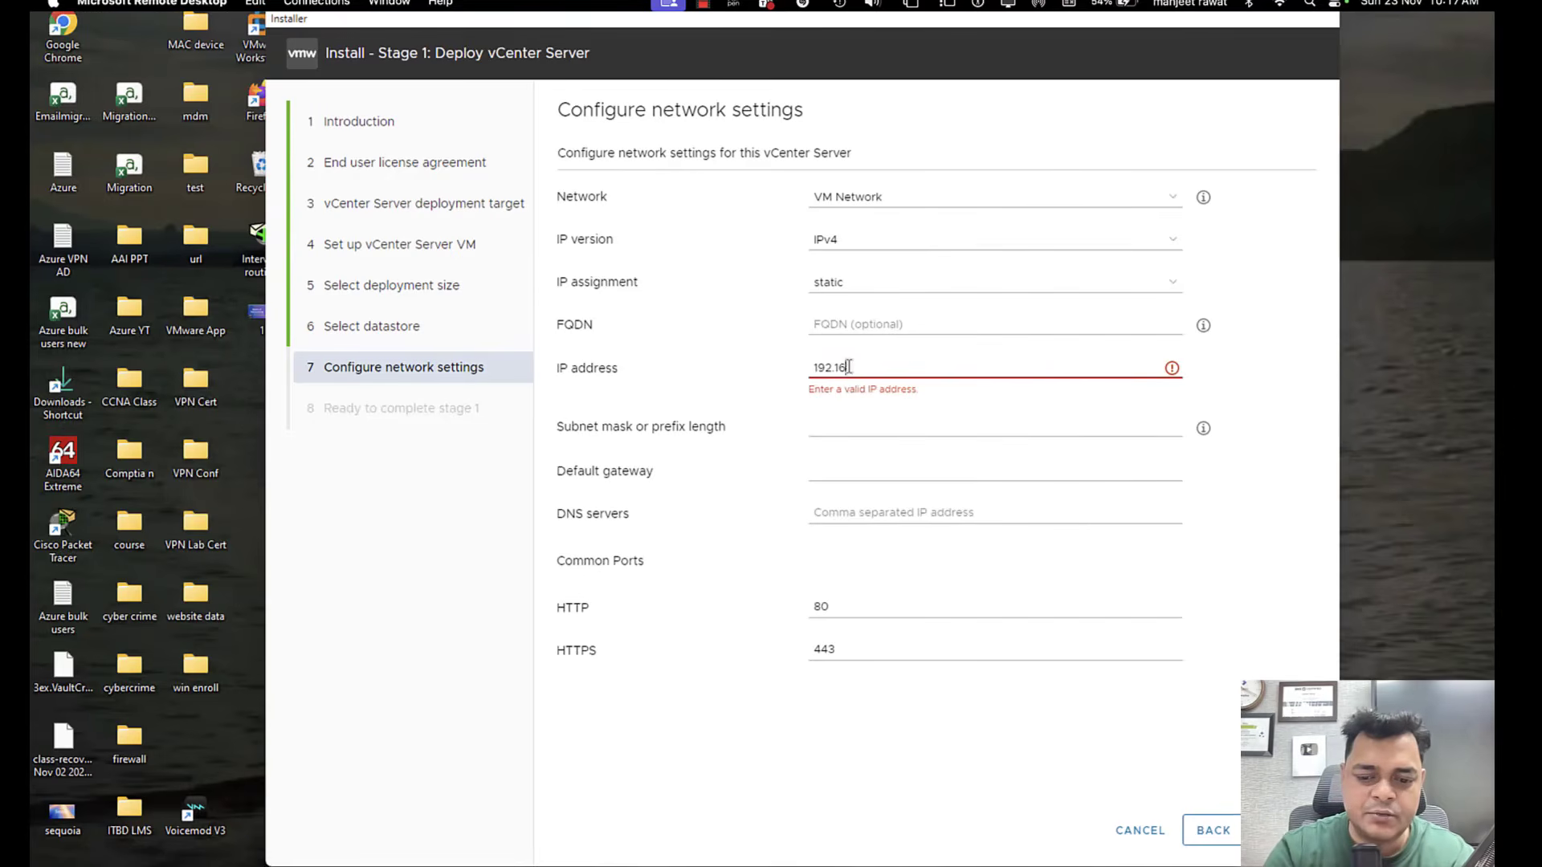
type(".1.250")
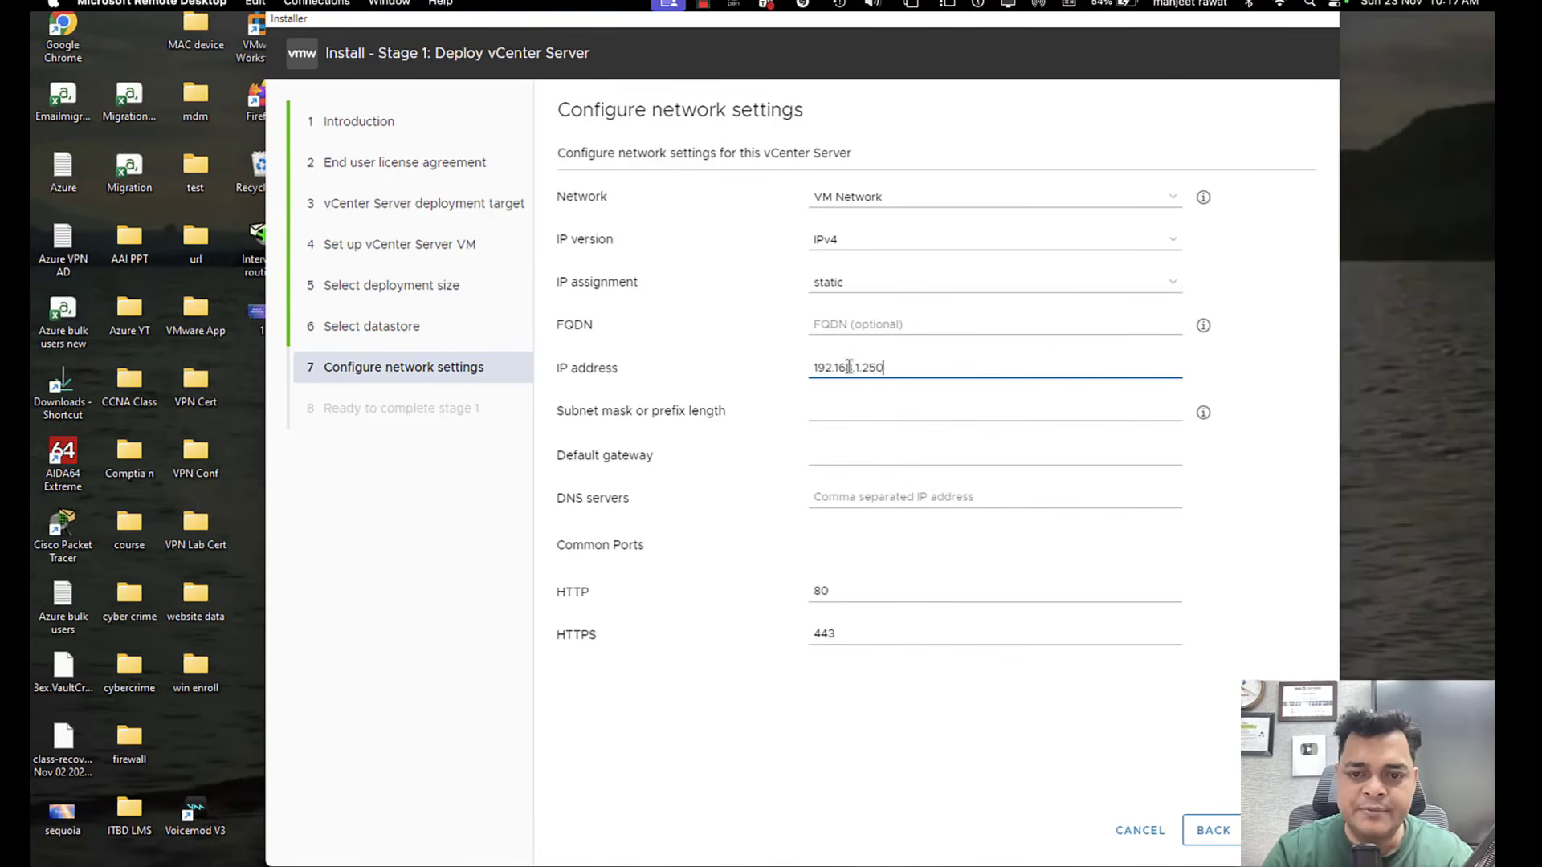
key("Tab")
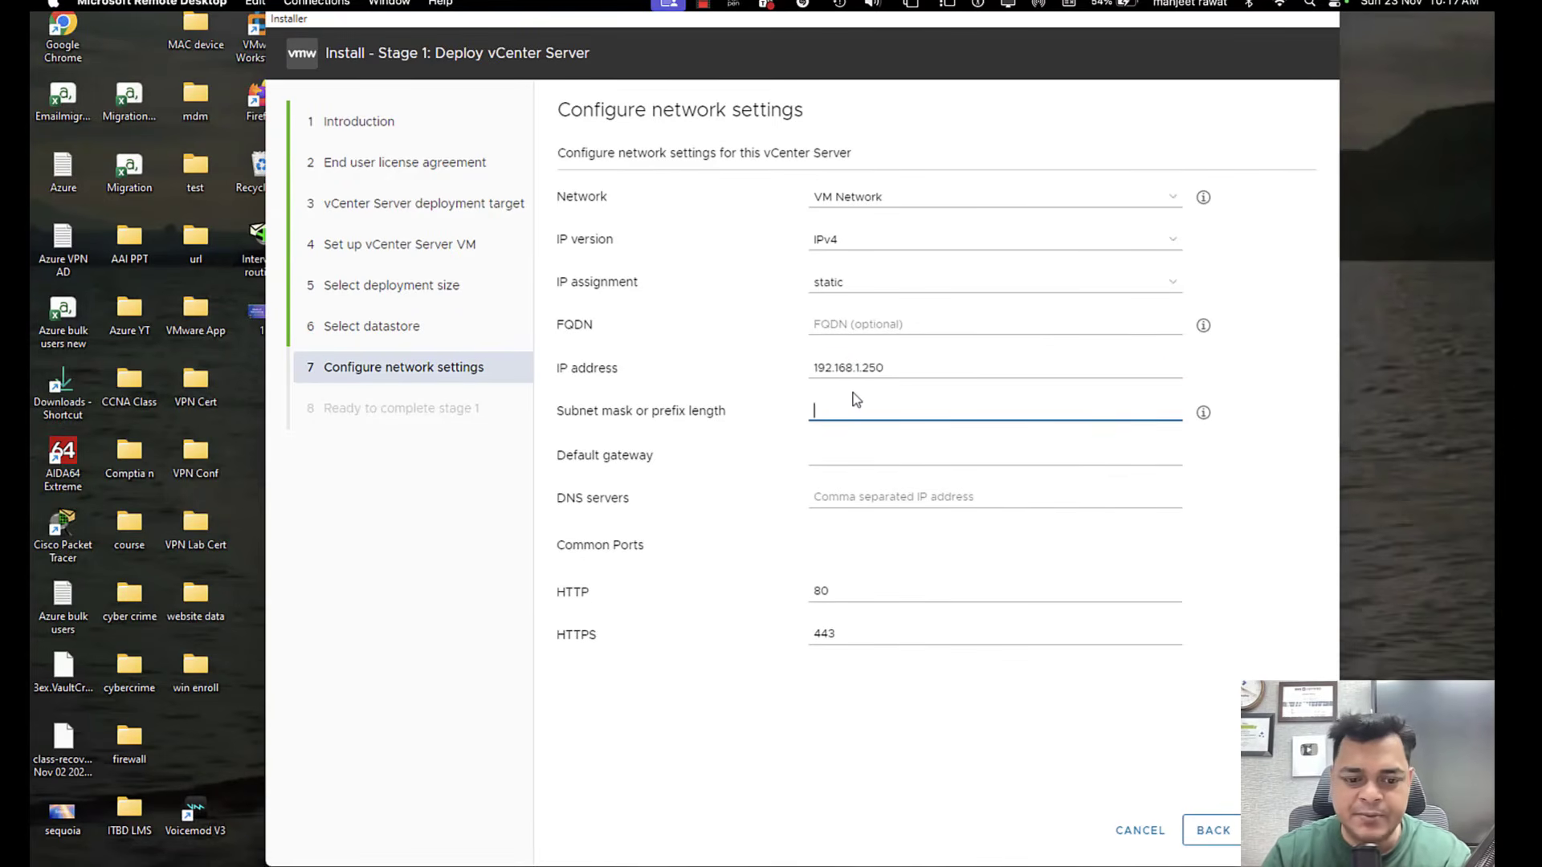
type("255.25")
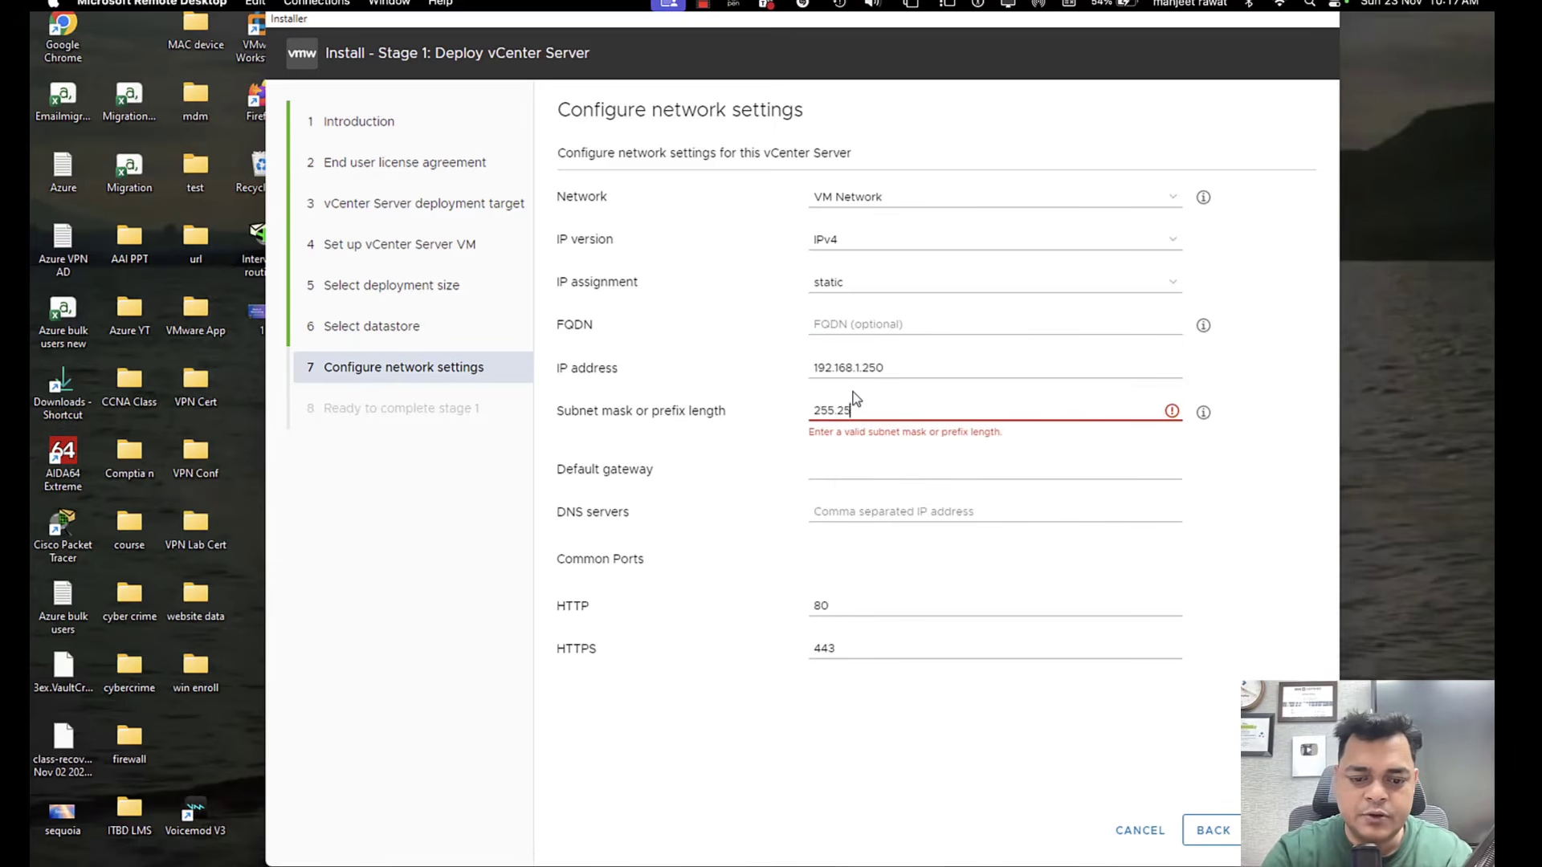
type("5.255.0")
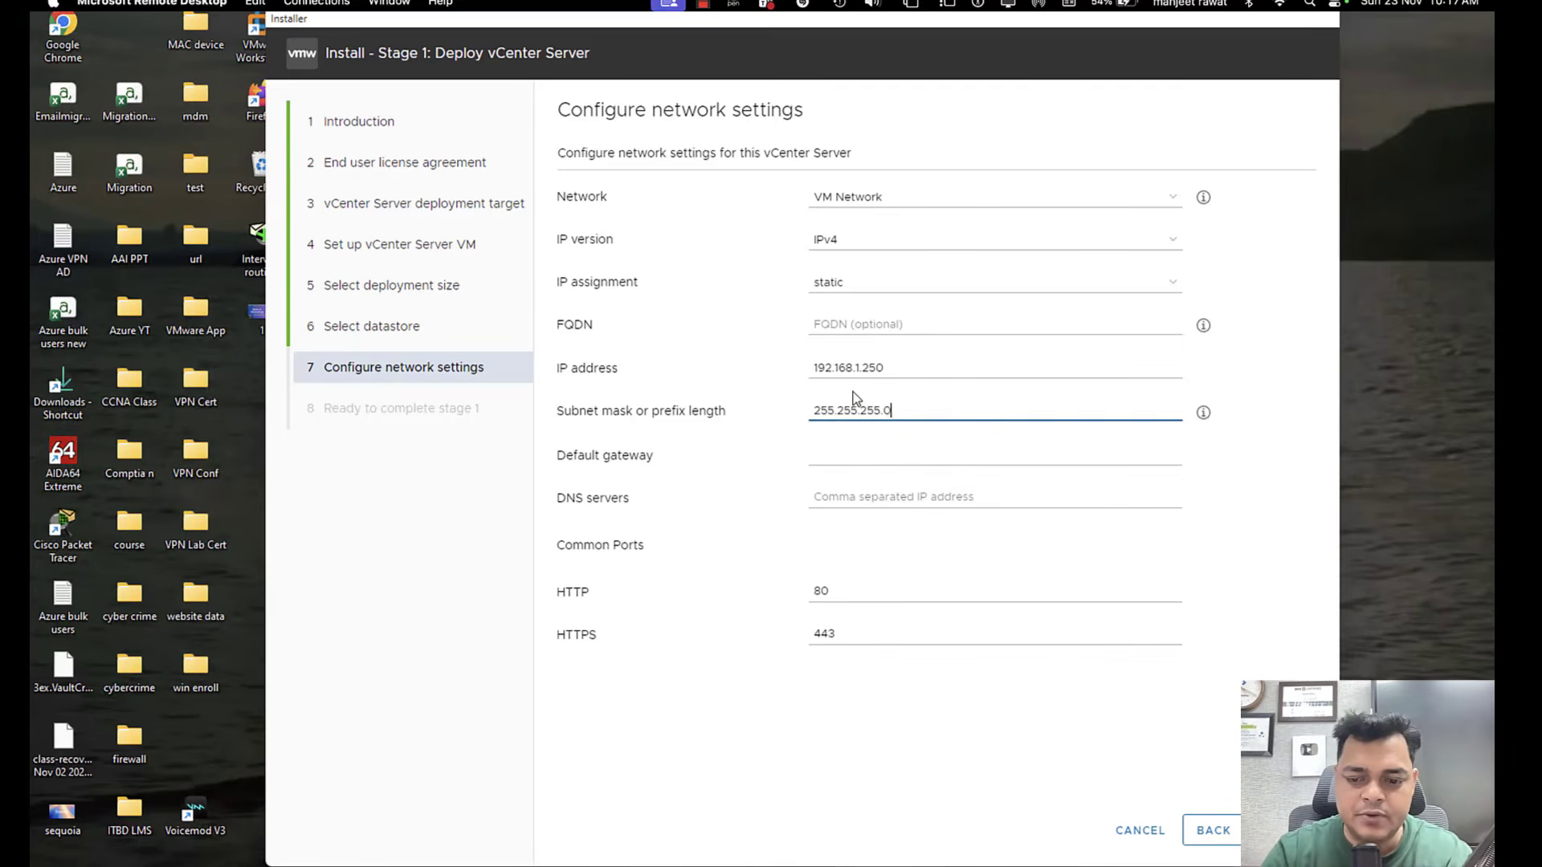
Set the default gateway to 192.168.1.1 and the DNS server to 192.168.1.100, continuing to the stage 1 summary.
left_click(899, 460)
type("1")
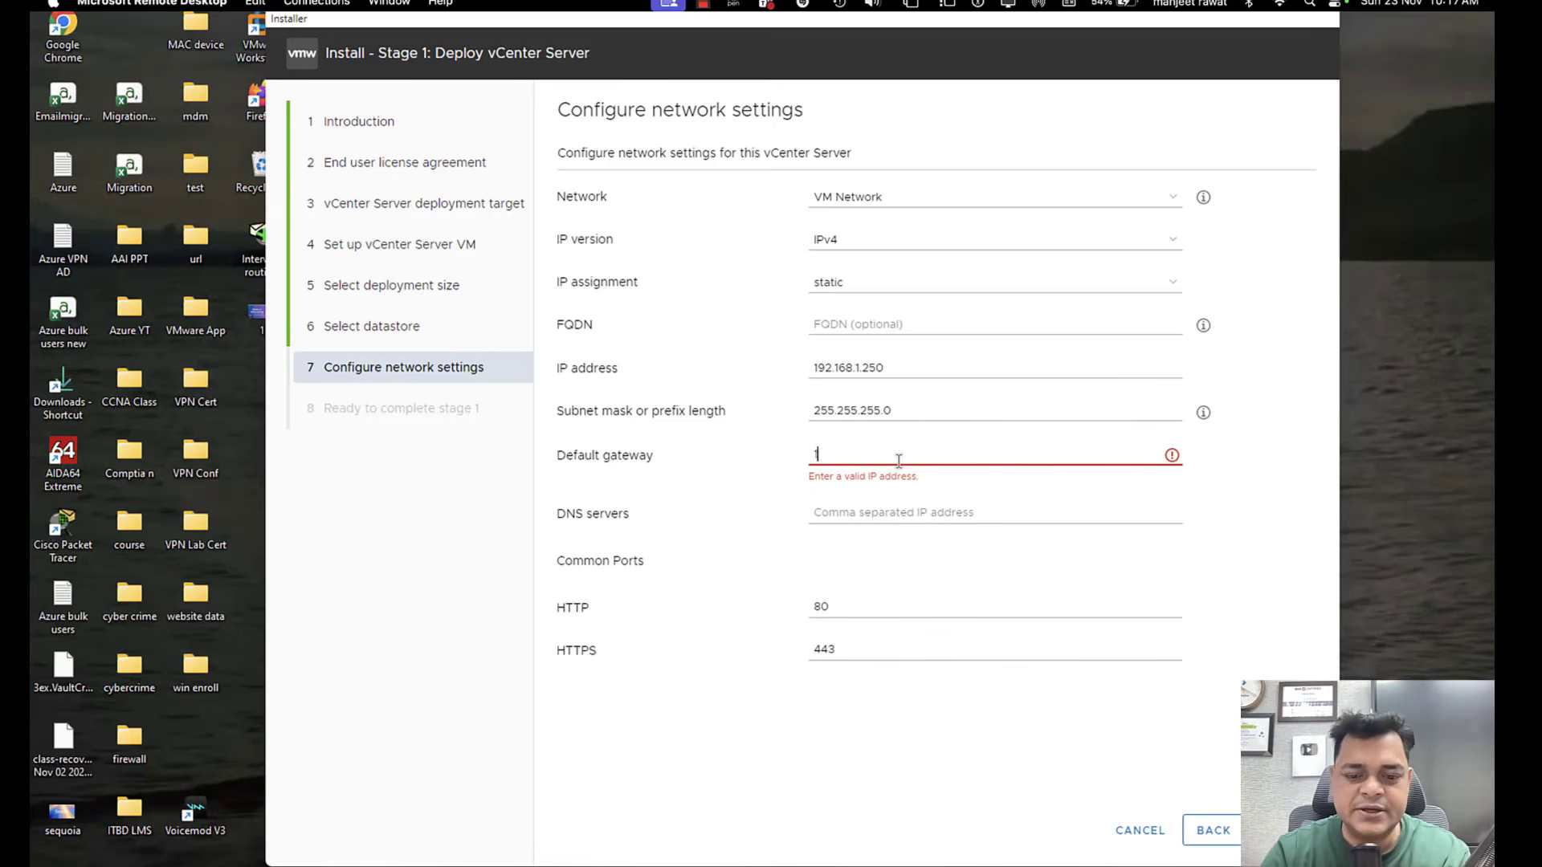
type("92.168.1.1")
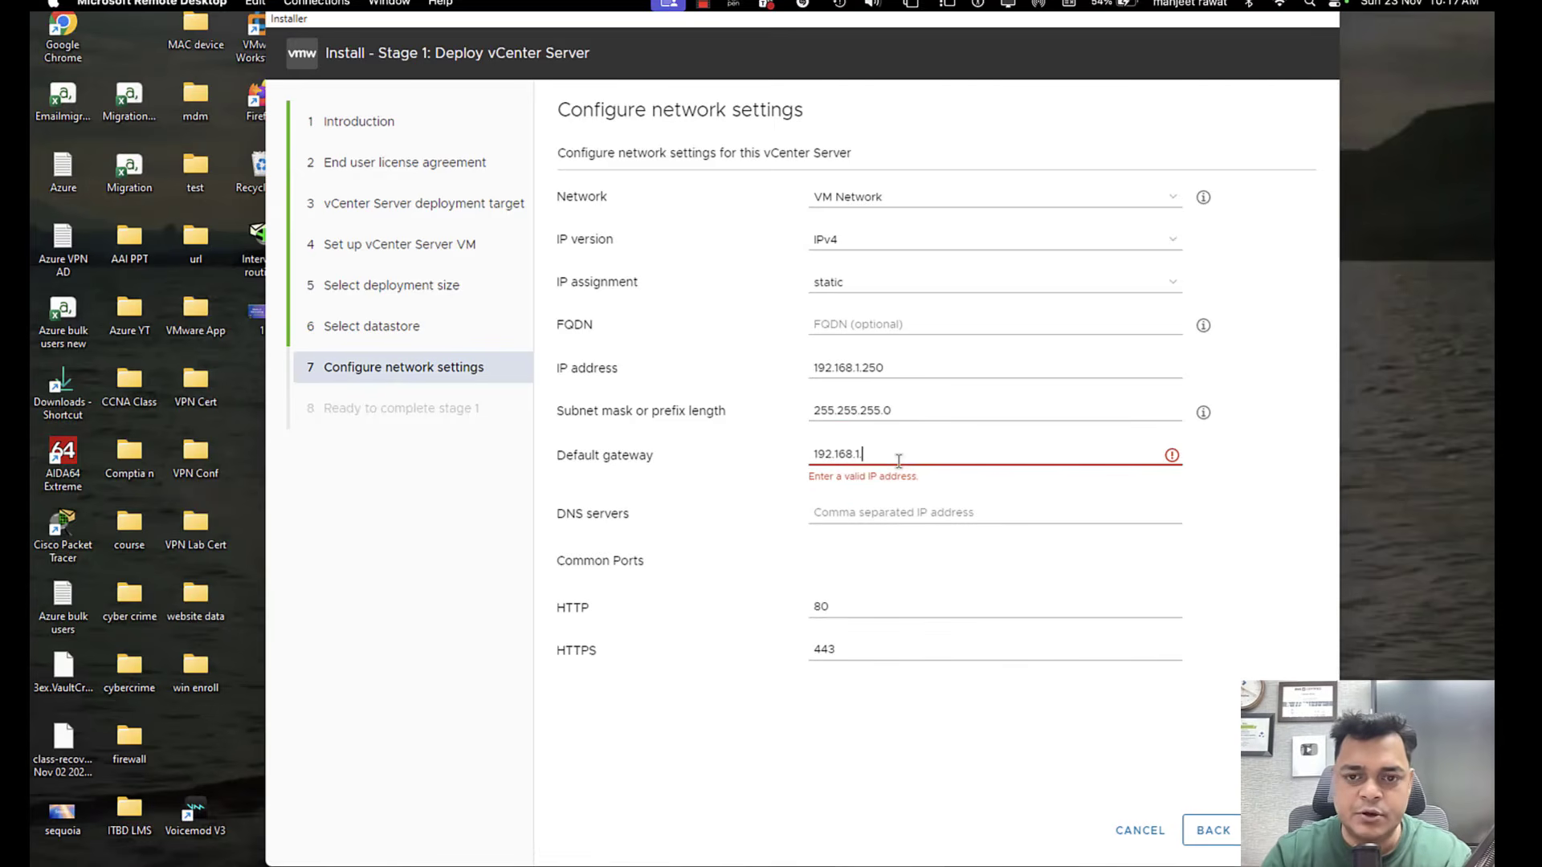
left_click(913, 499)
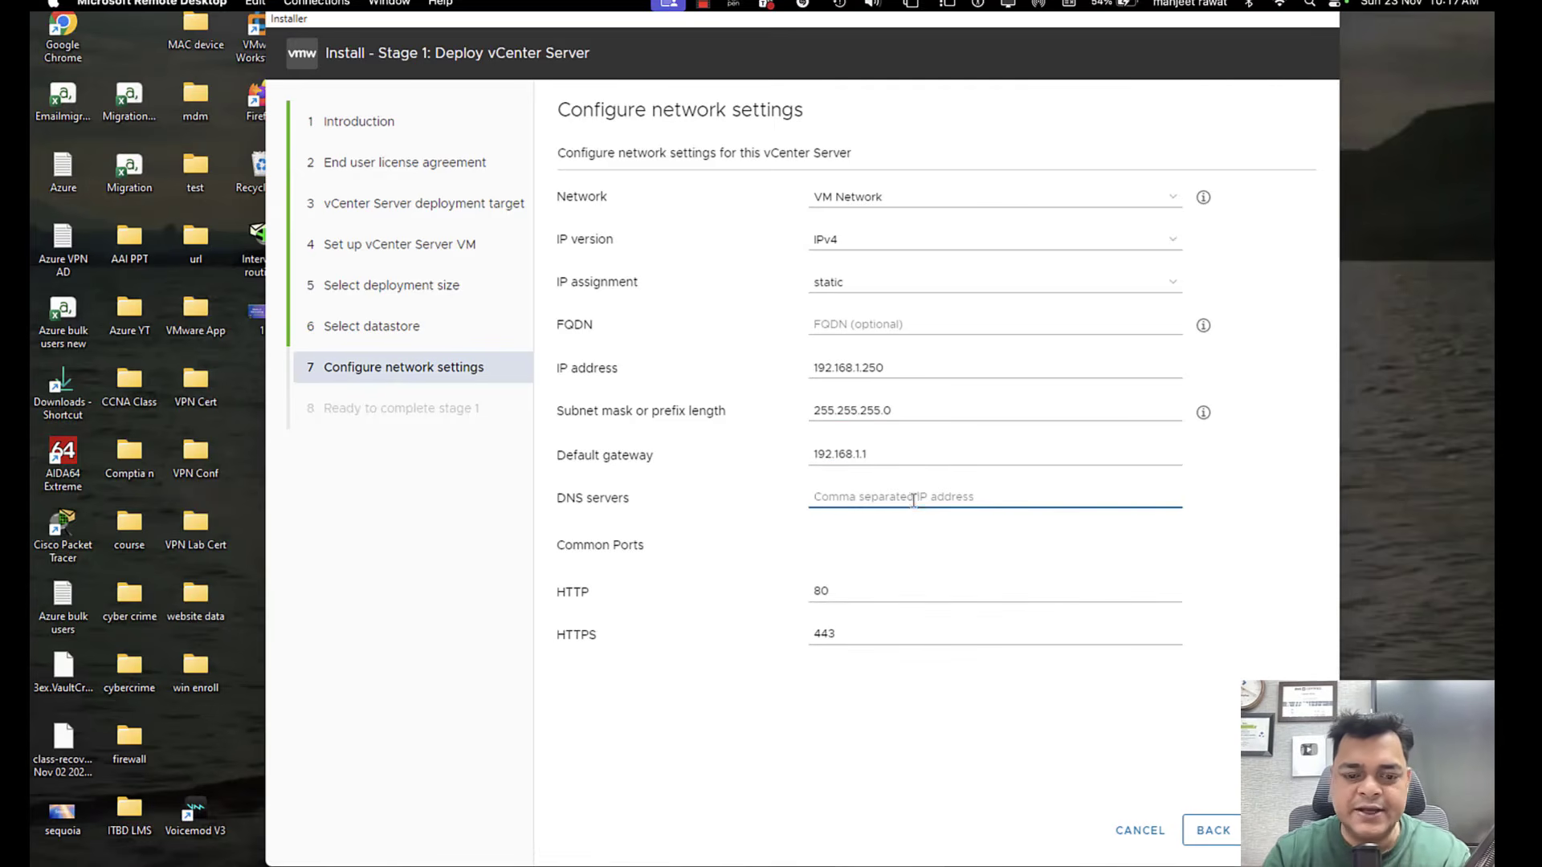
type("192.168")
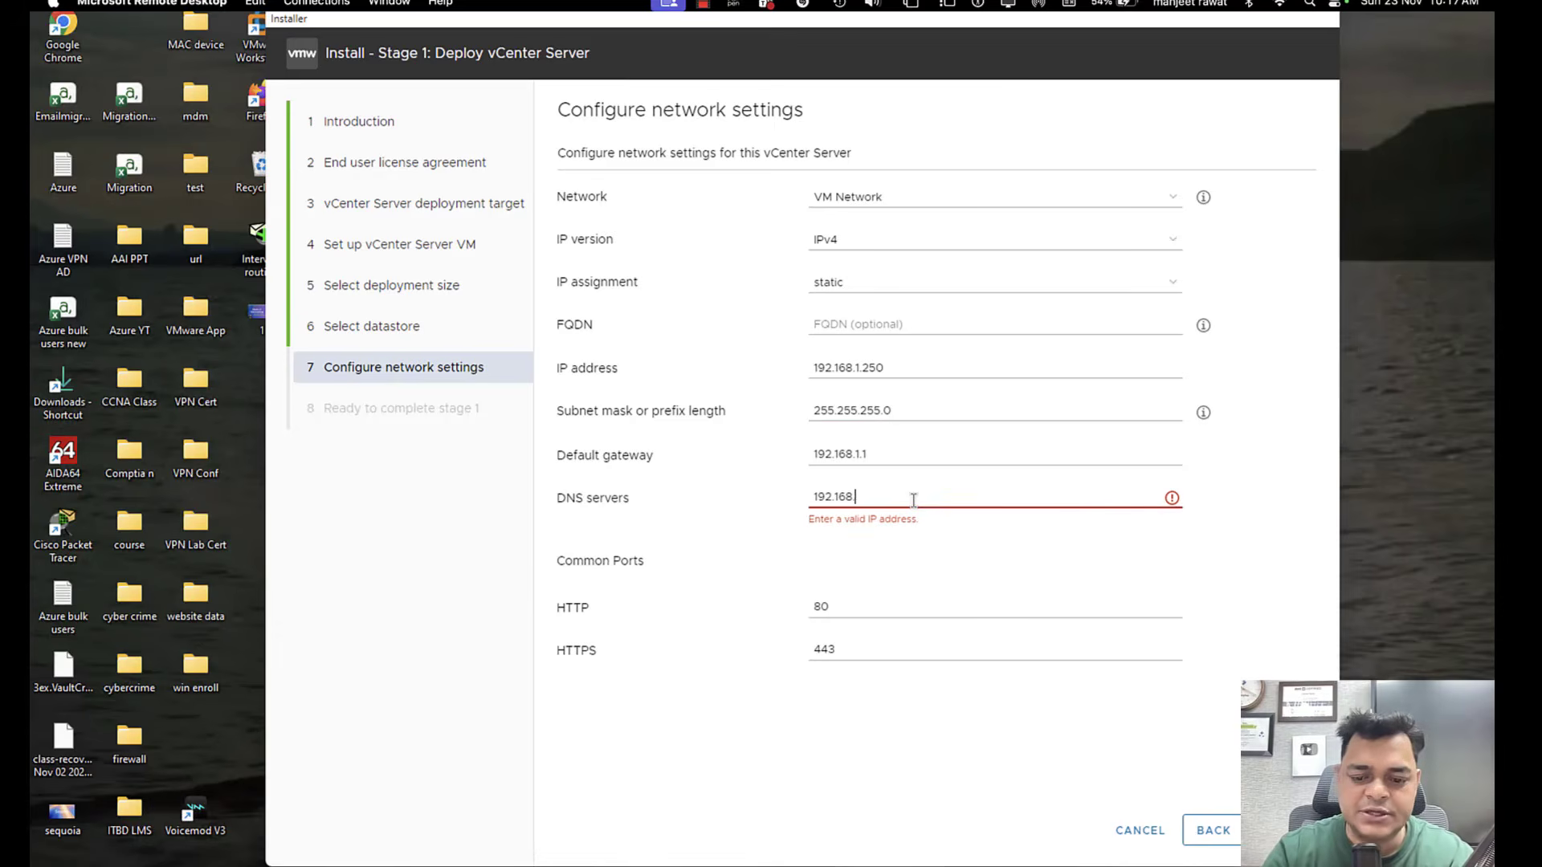
type(".1.100")
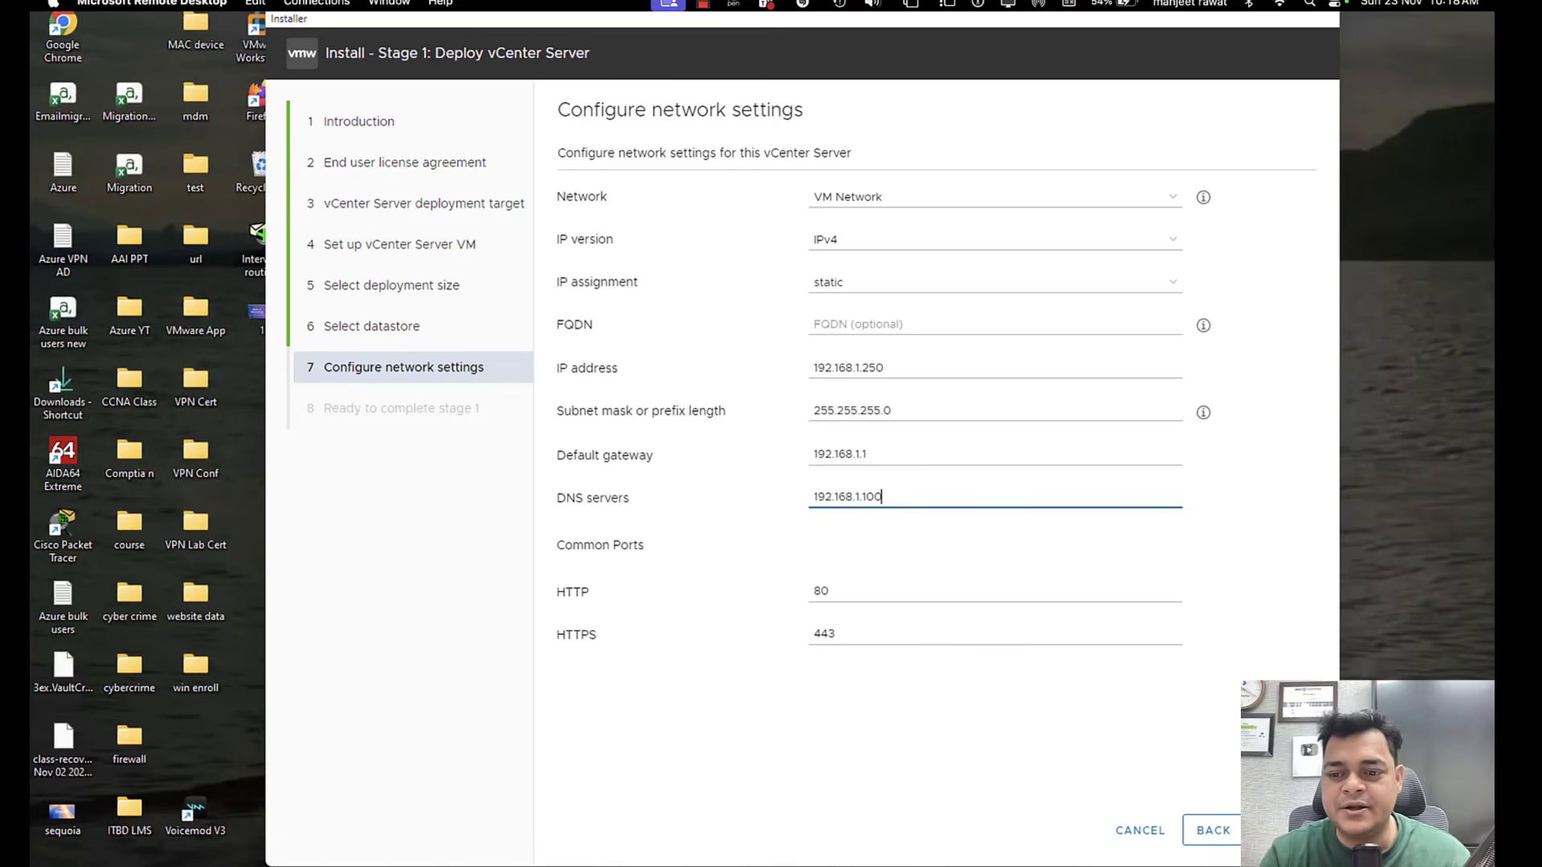
left_click(1285, 831)
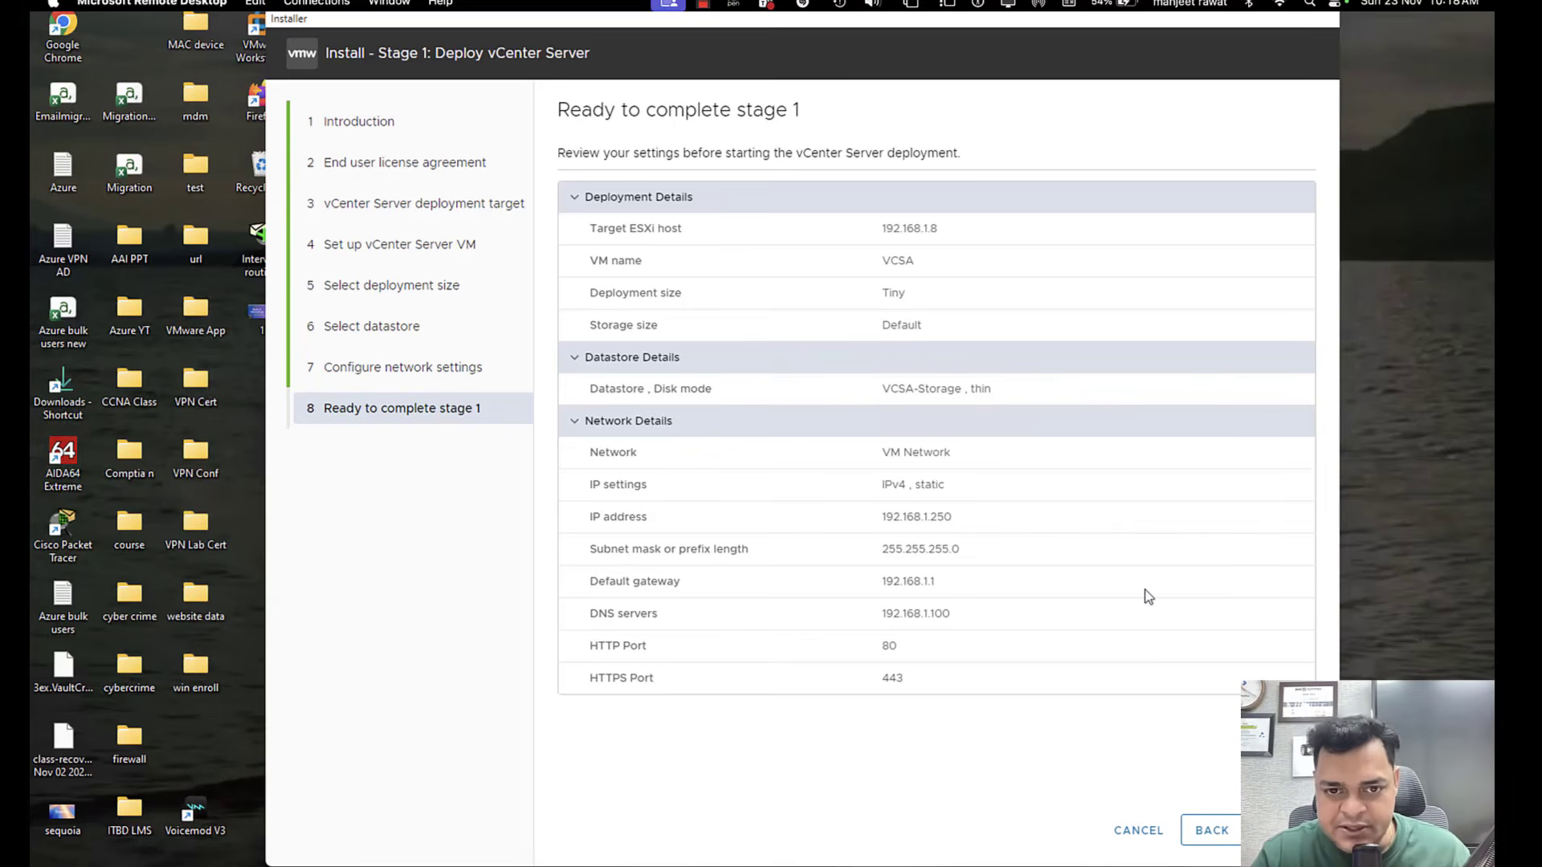
Finish the stage 1 wizard to start deploying the vCenter Server VM on the ESXi host.
left_click(1284, 831)
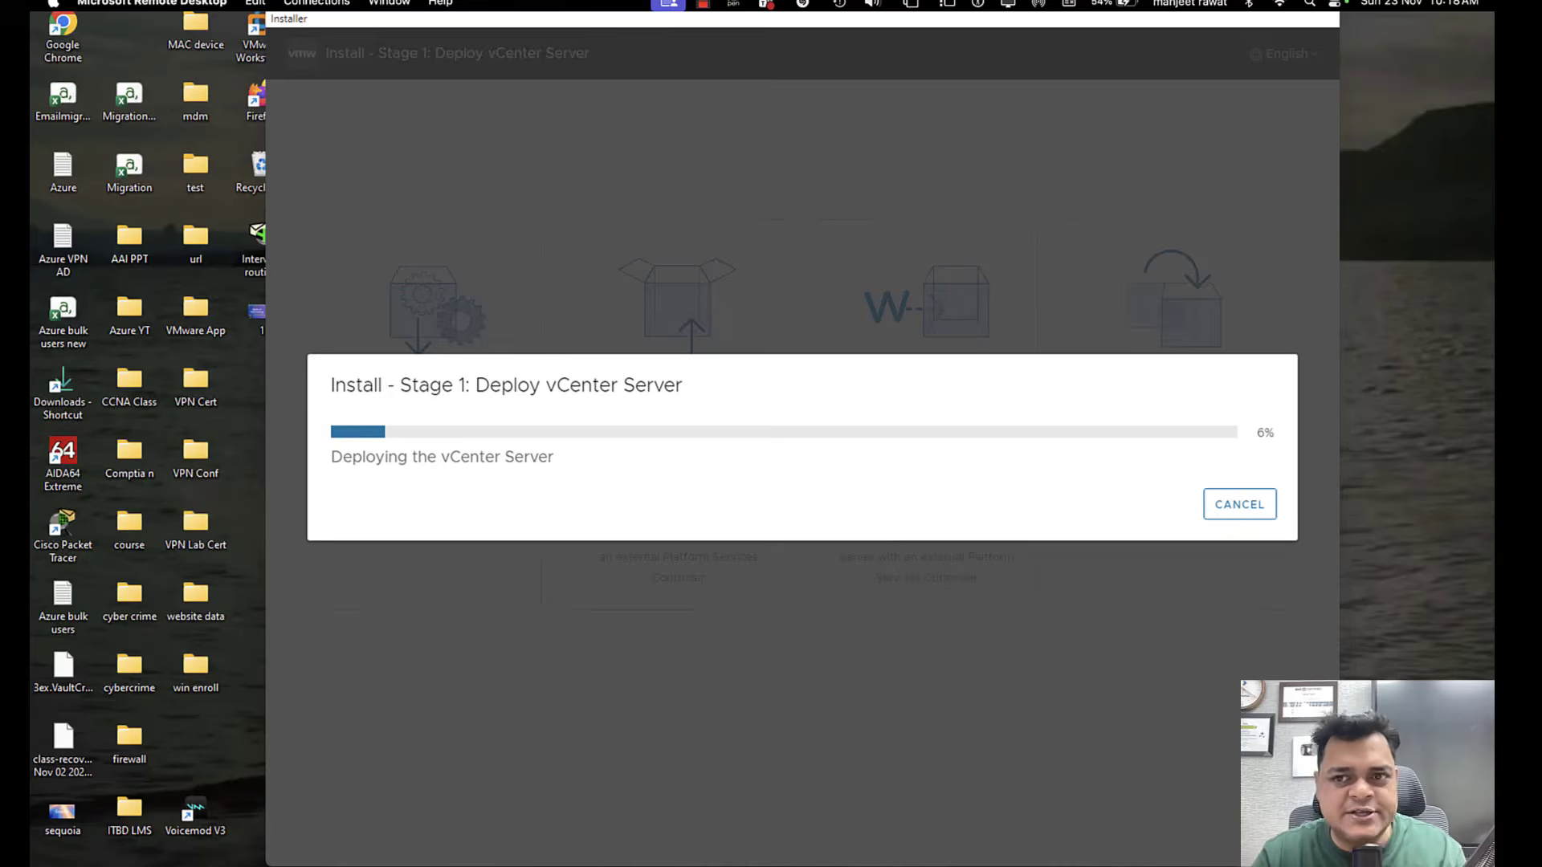
key("ctrl+Left")
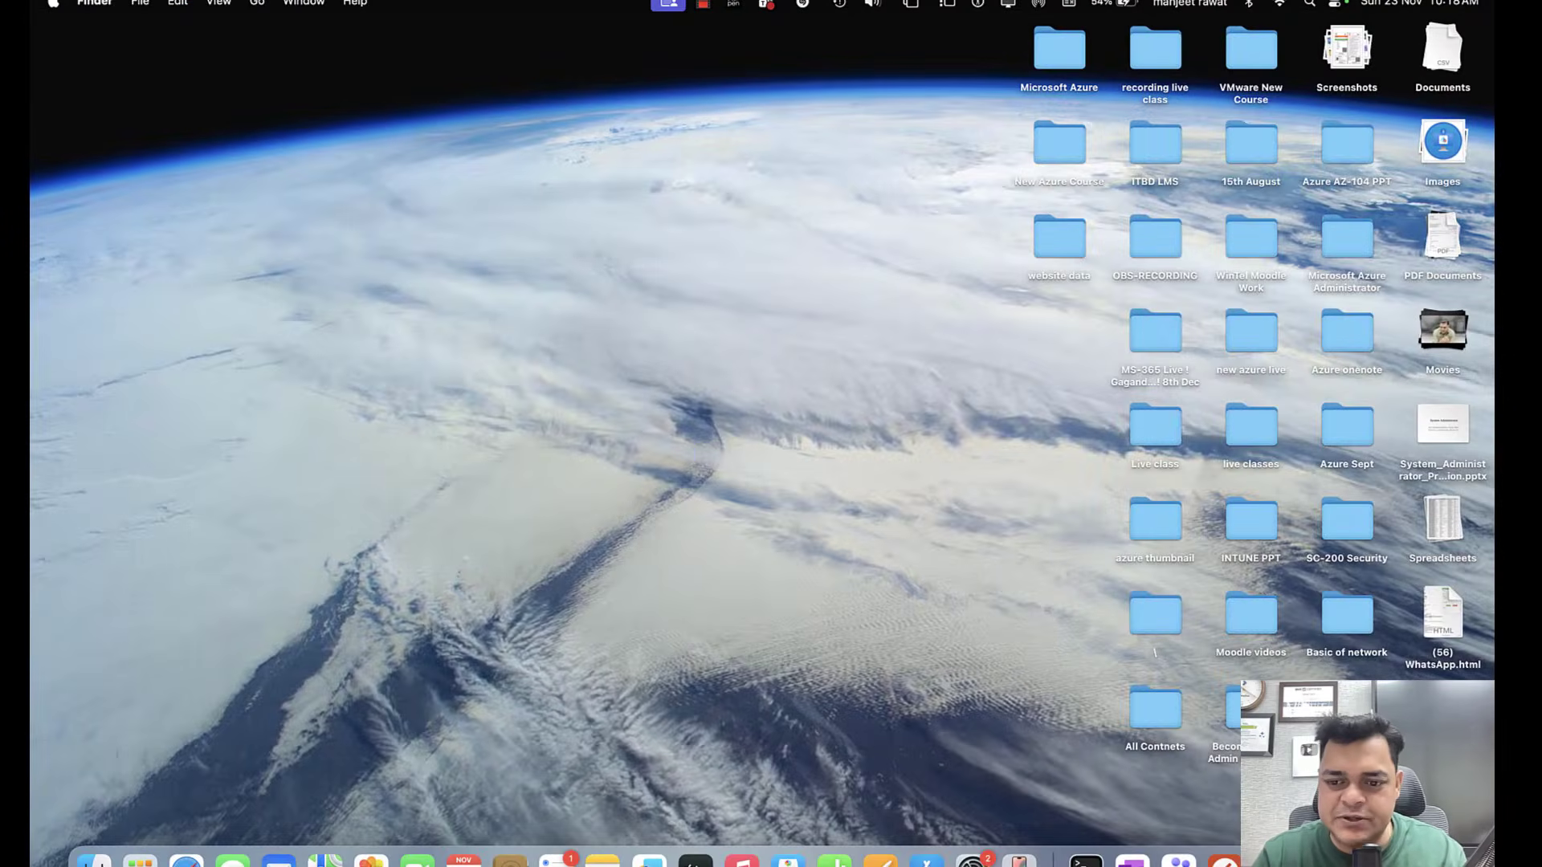
right_click(1360, 856)
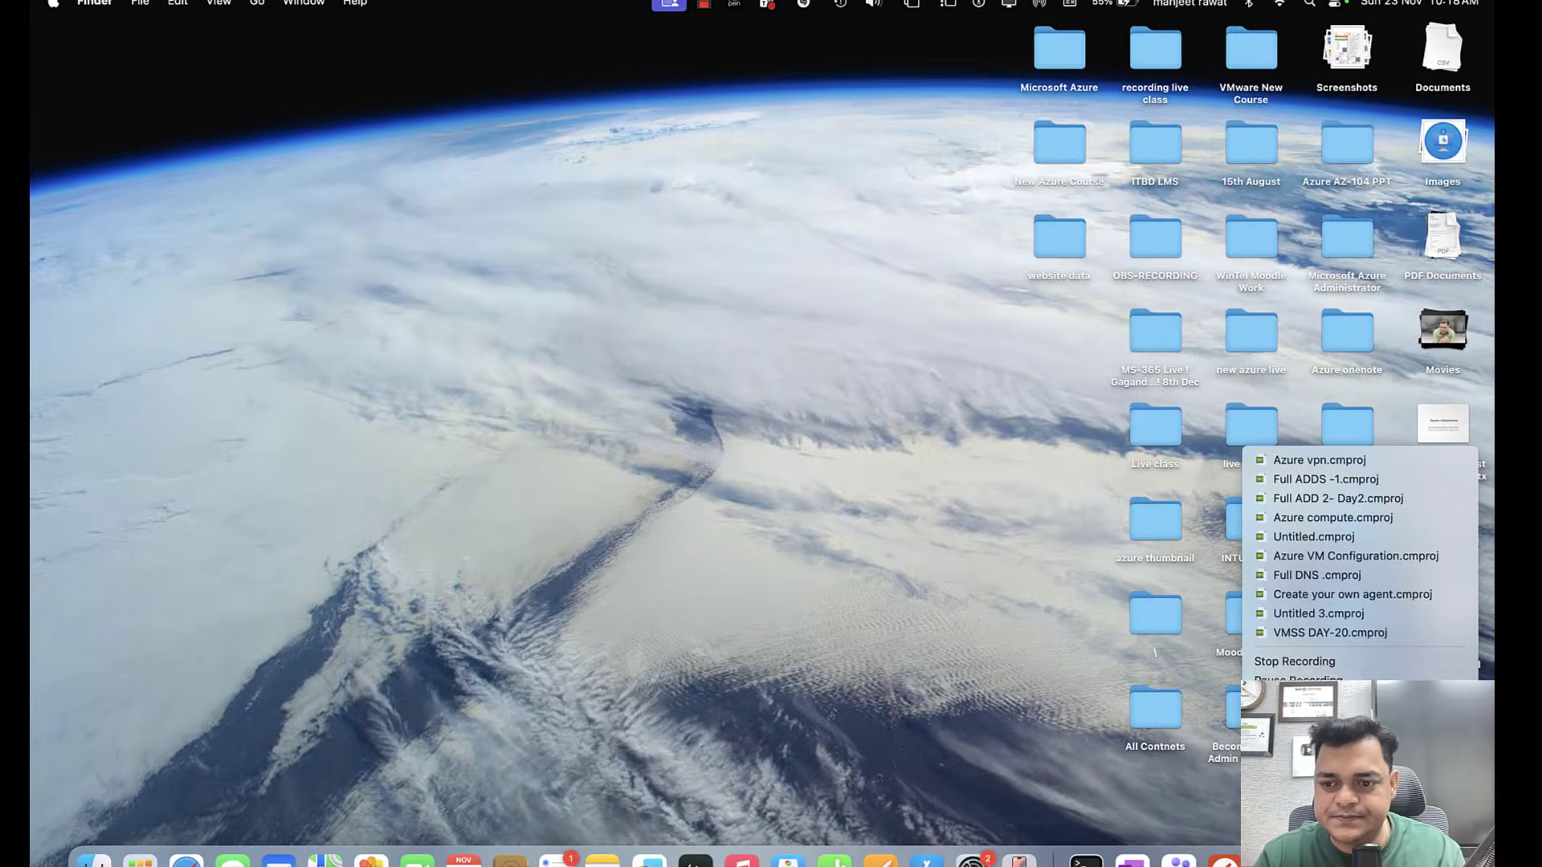
left_click(1349, 684)
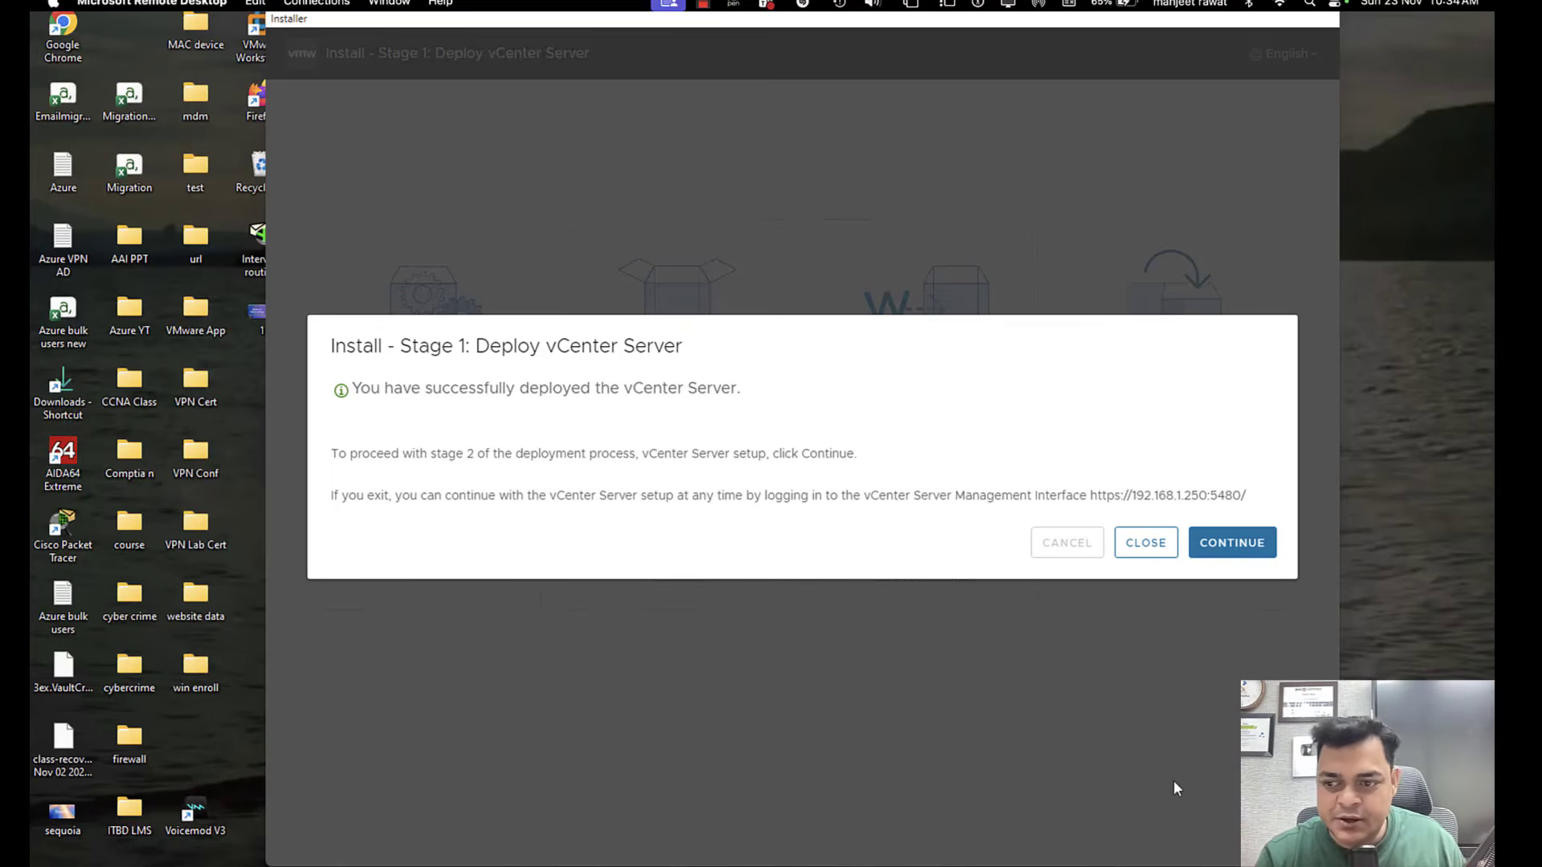
Continue to the stage 2 vCenter Server setup and set the time synchronization mode to synchronize with the ESXi host.
left_click(1246, 549)
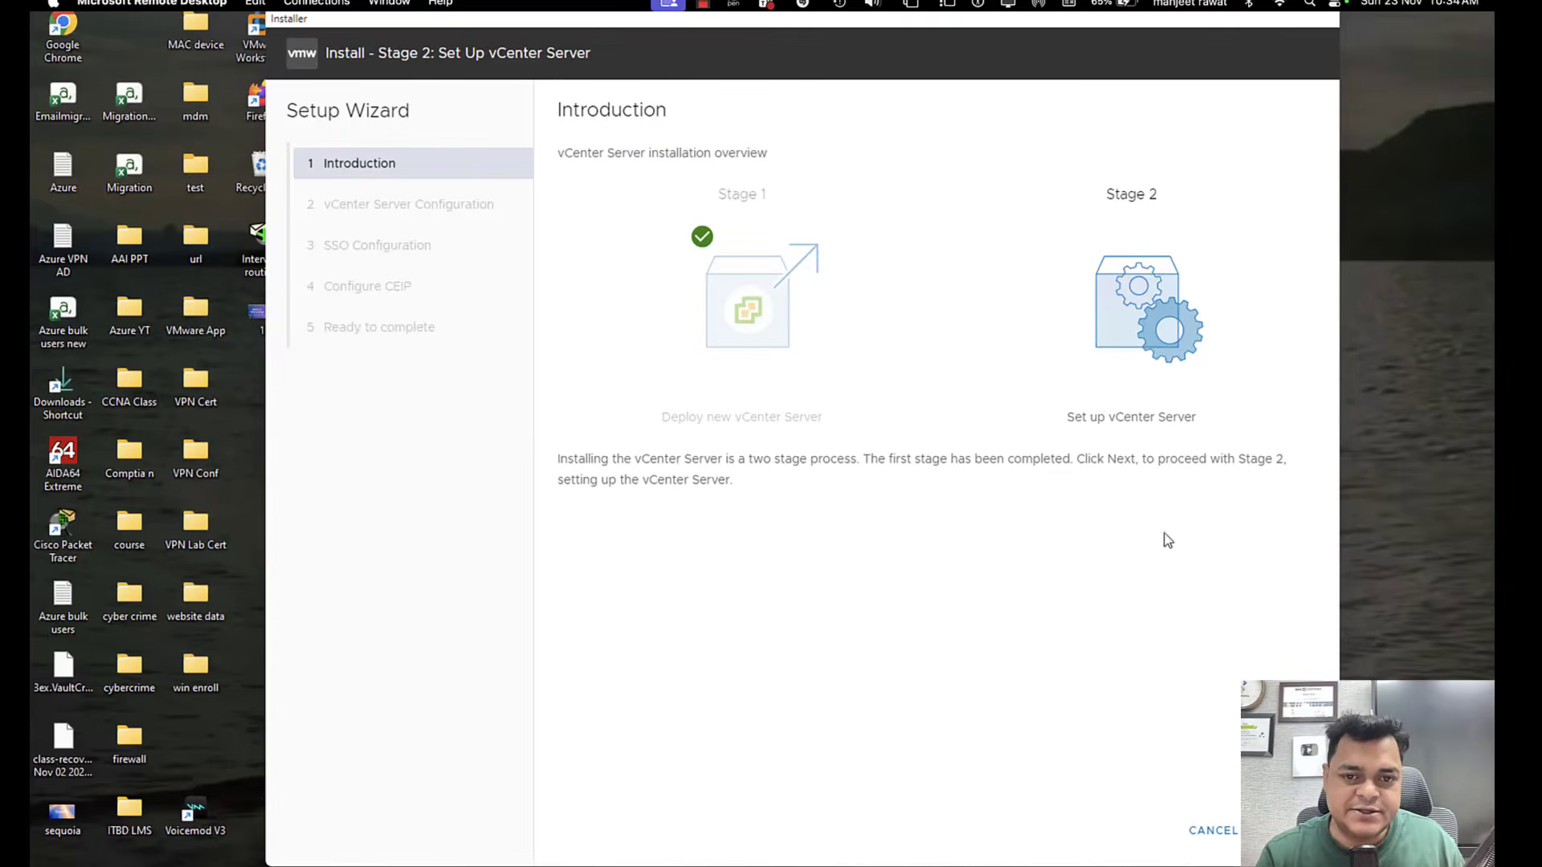
left_click(1285, 831)
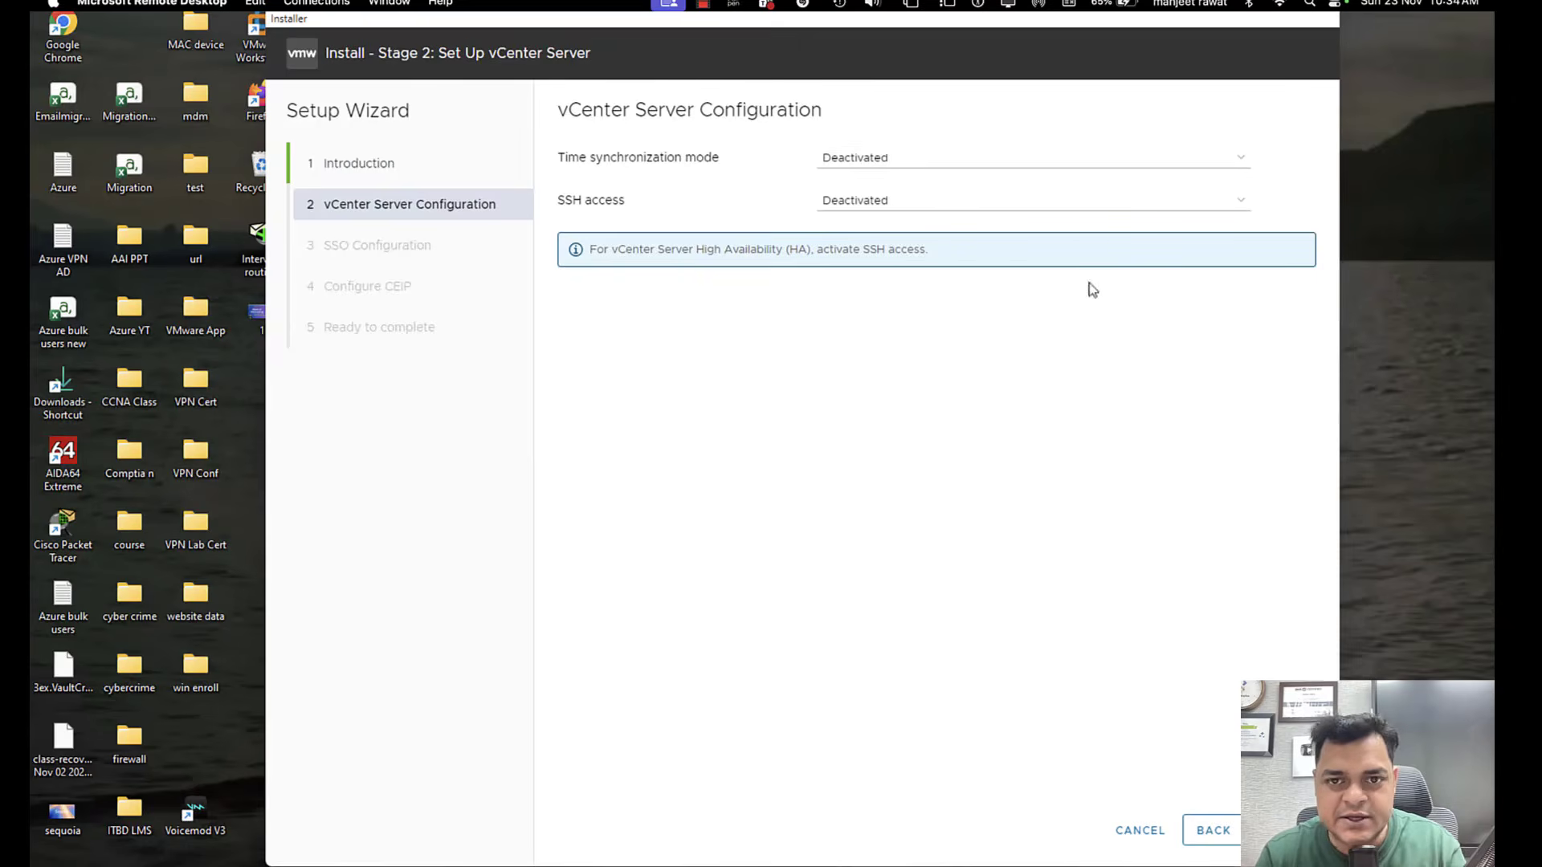
left_click(922, 159)
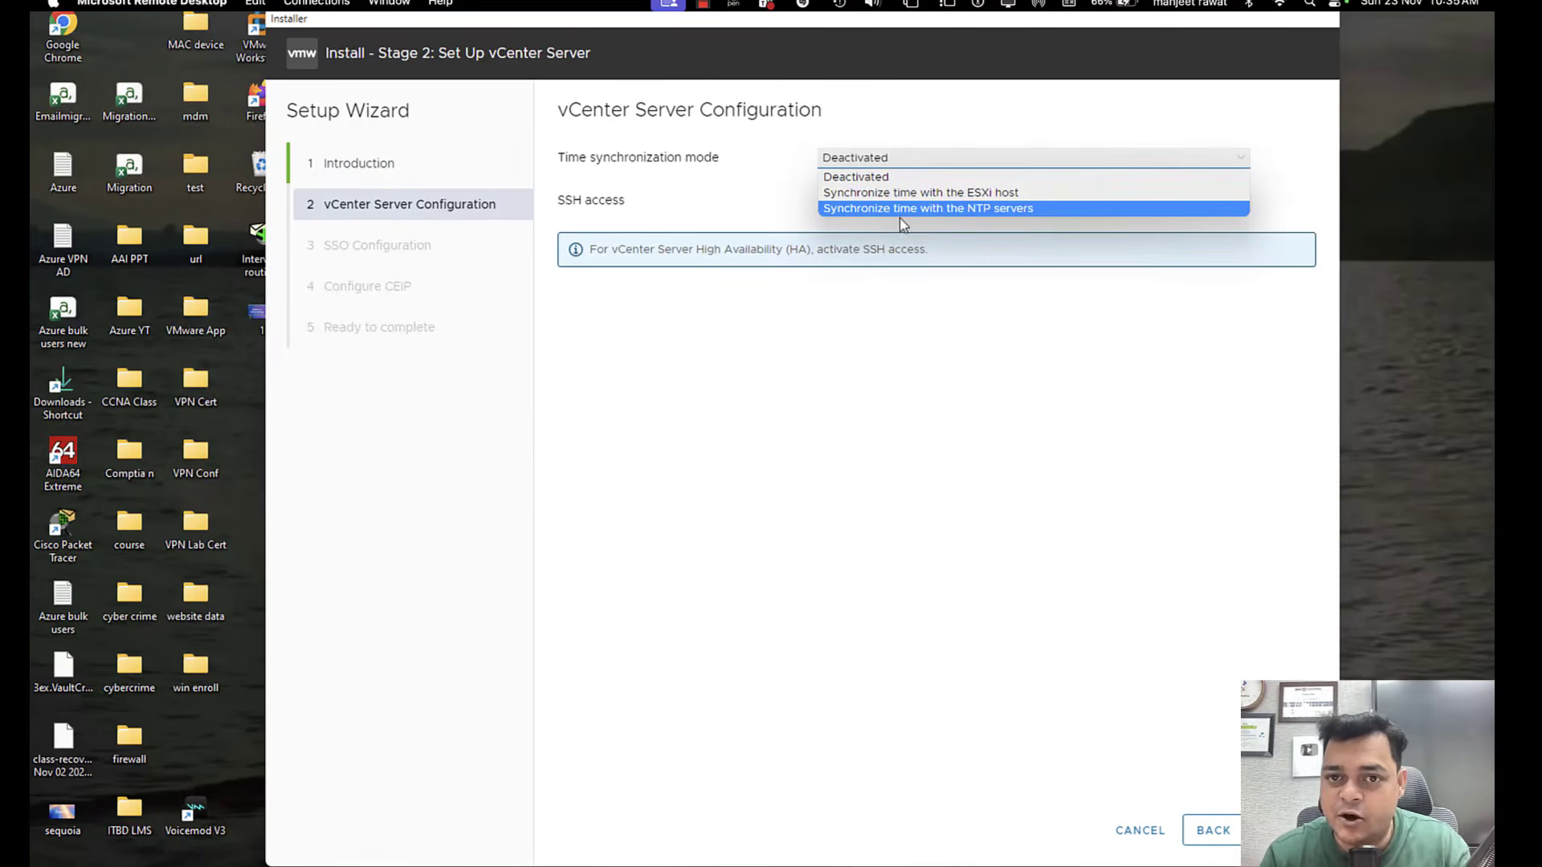
left_click(899, 210)
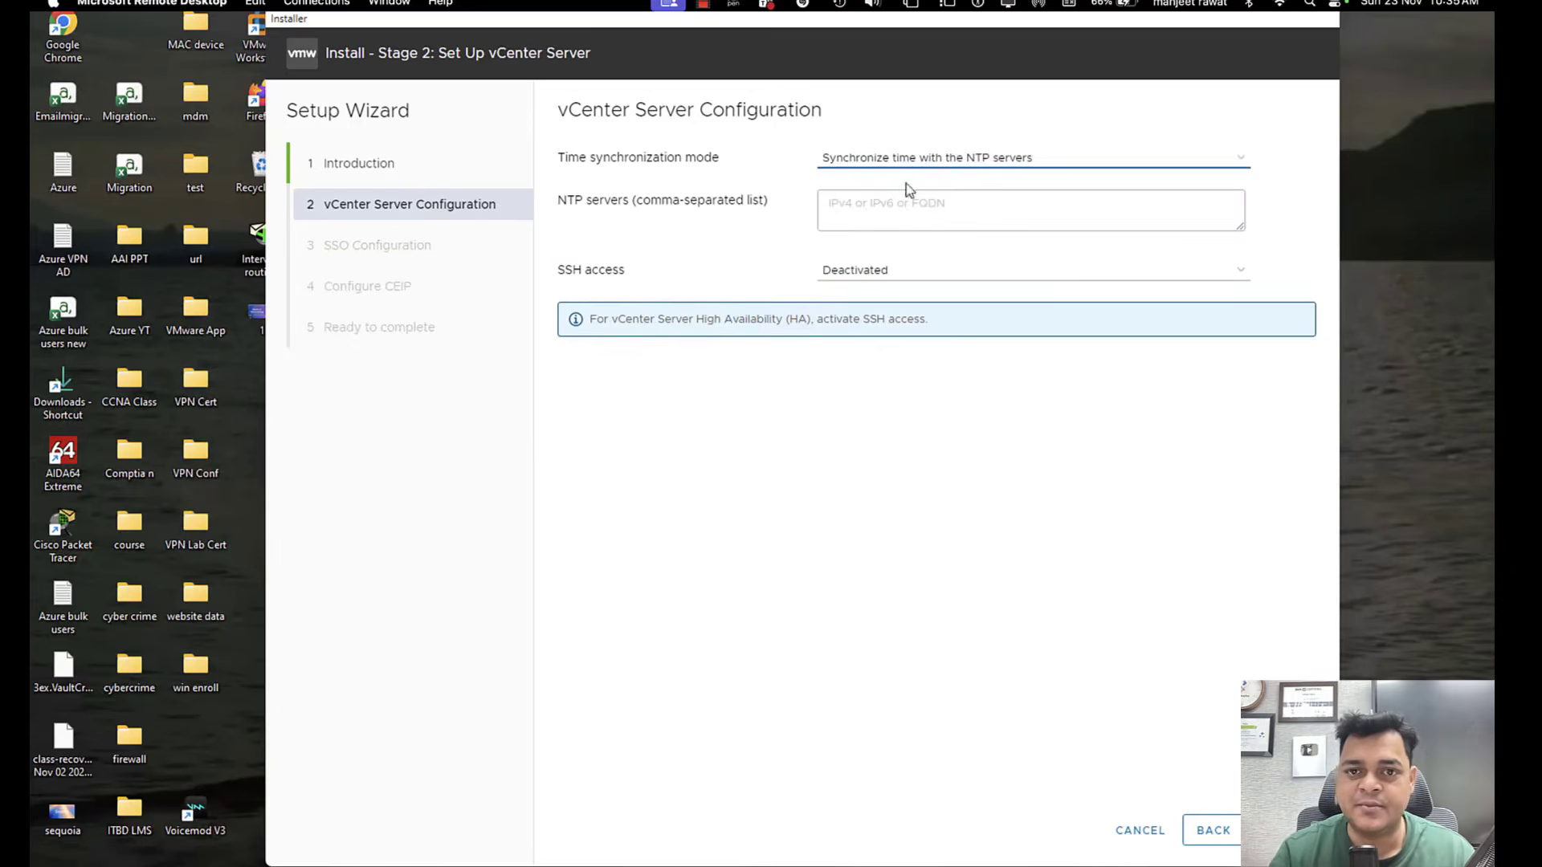
left_click(923, 162)
left_click(901, 196)
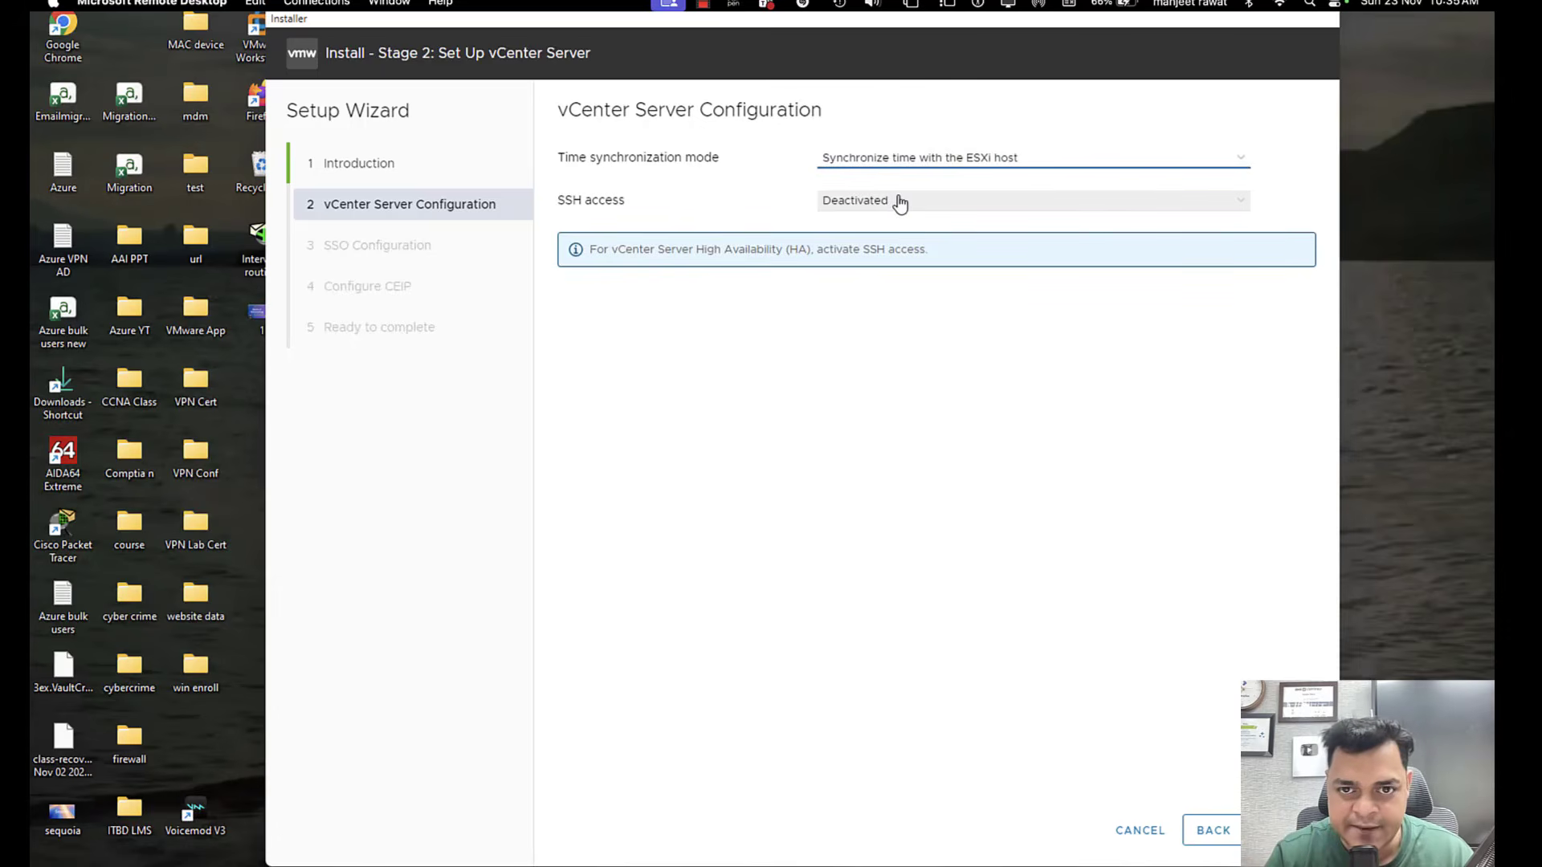
Set SSH access to Activated and proceed to the SSO configuration.
left_click(899, 203)
left_click(901, 211)
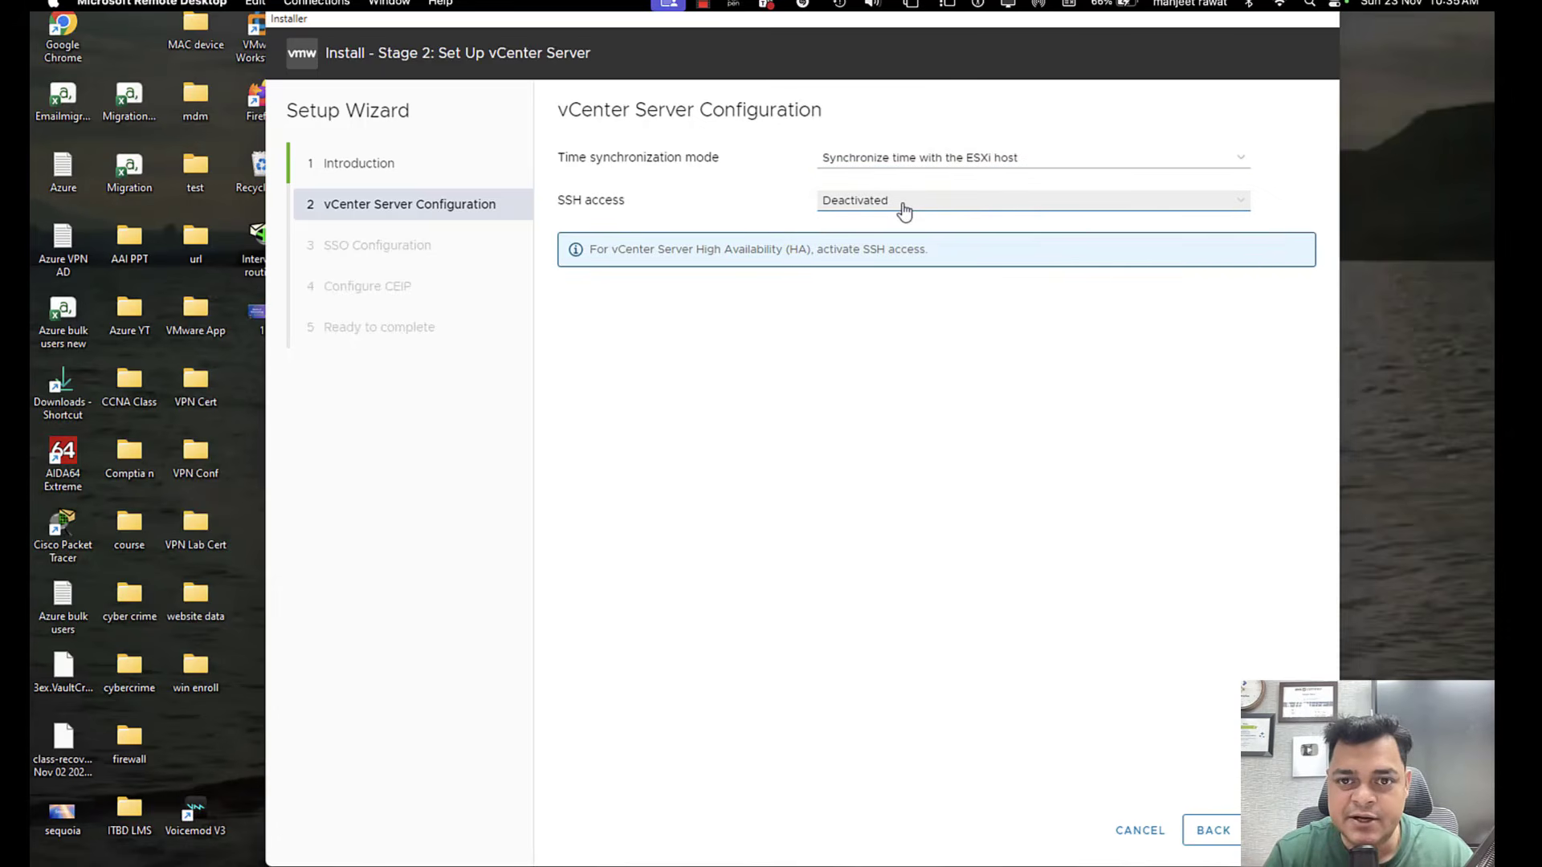
left_click(904, 211)
left_click(876, 229)
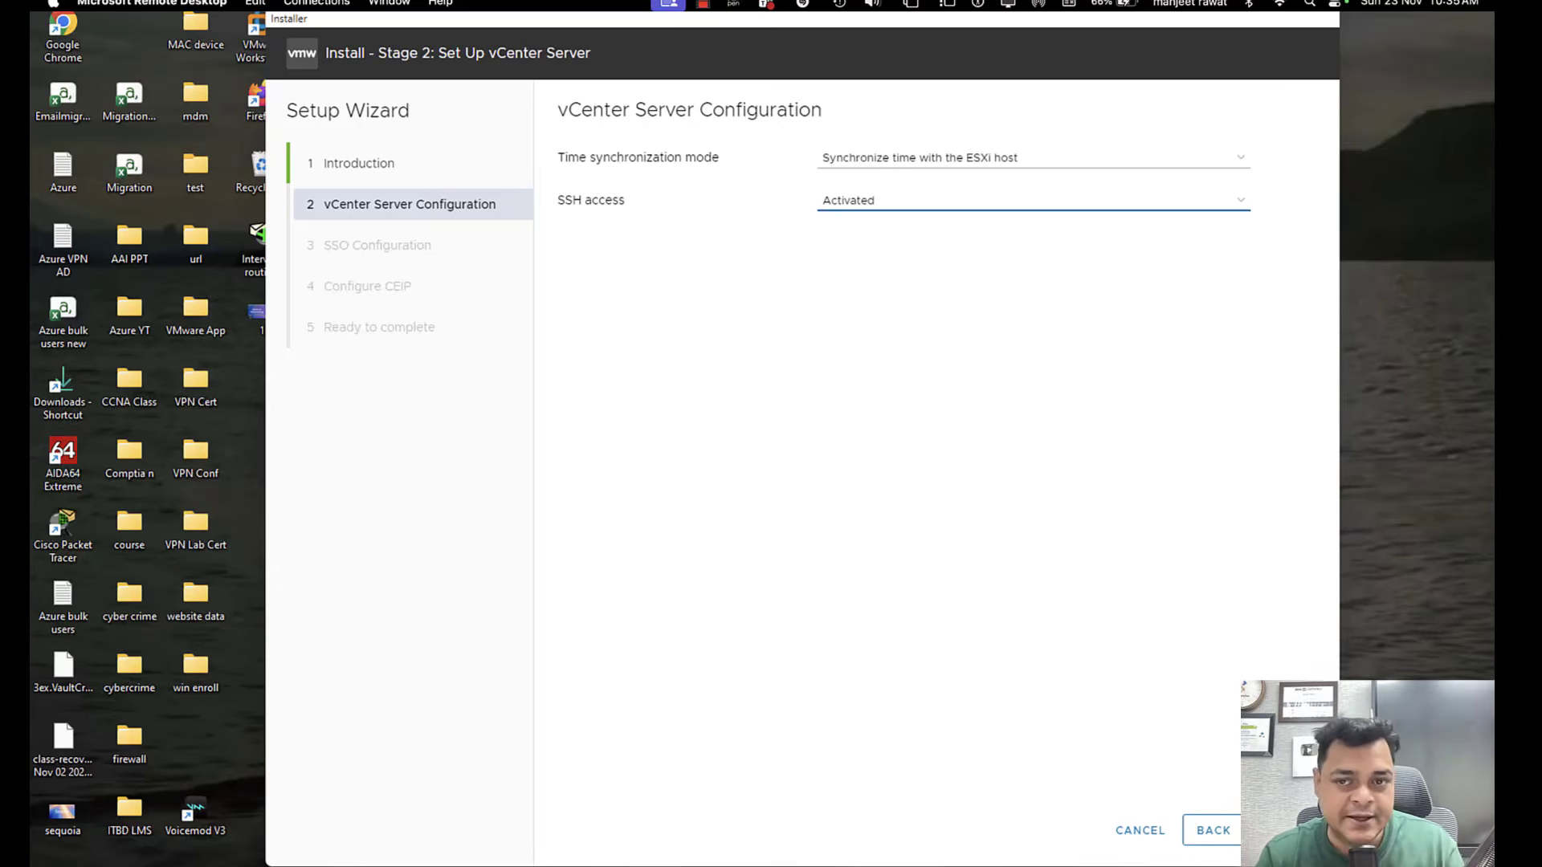
left_click(1286, 830)
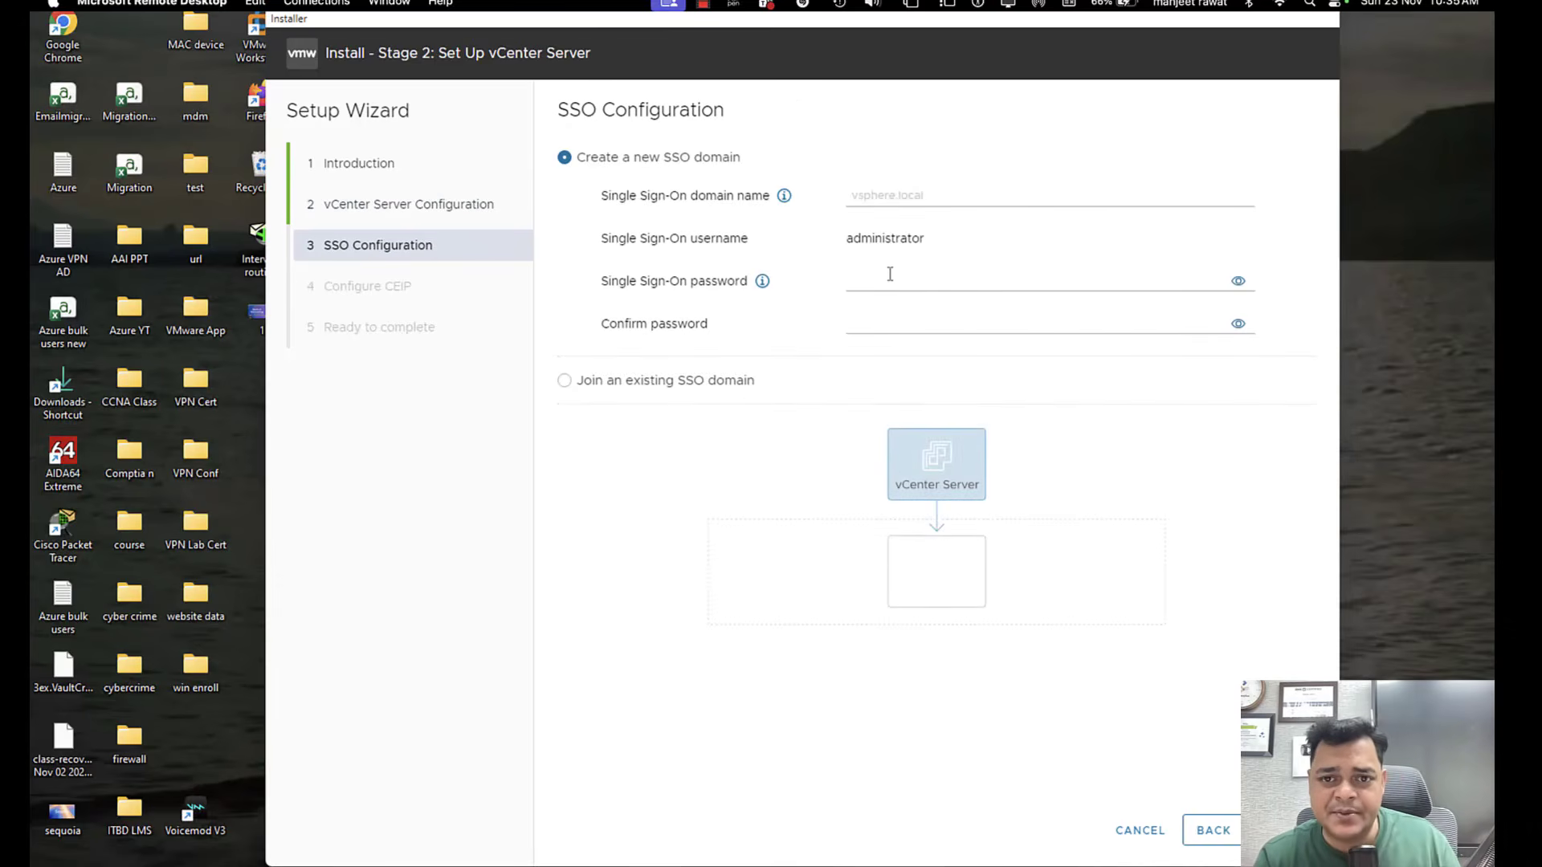
left_click(899, 193)
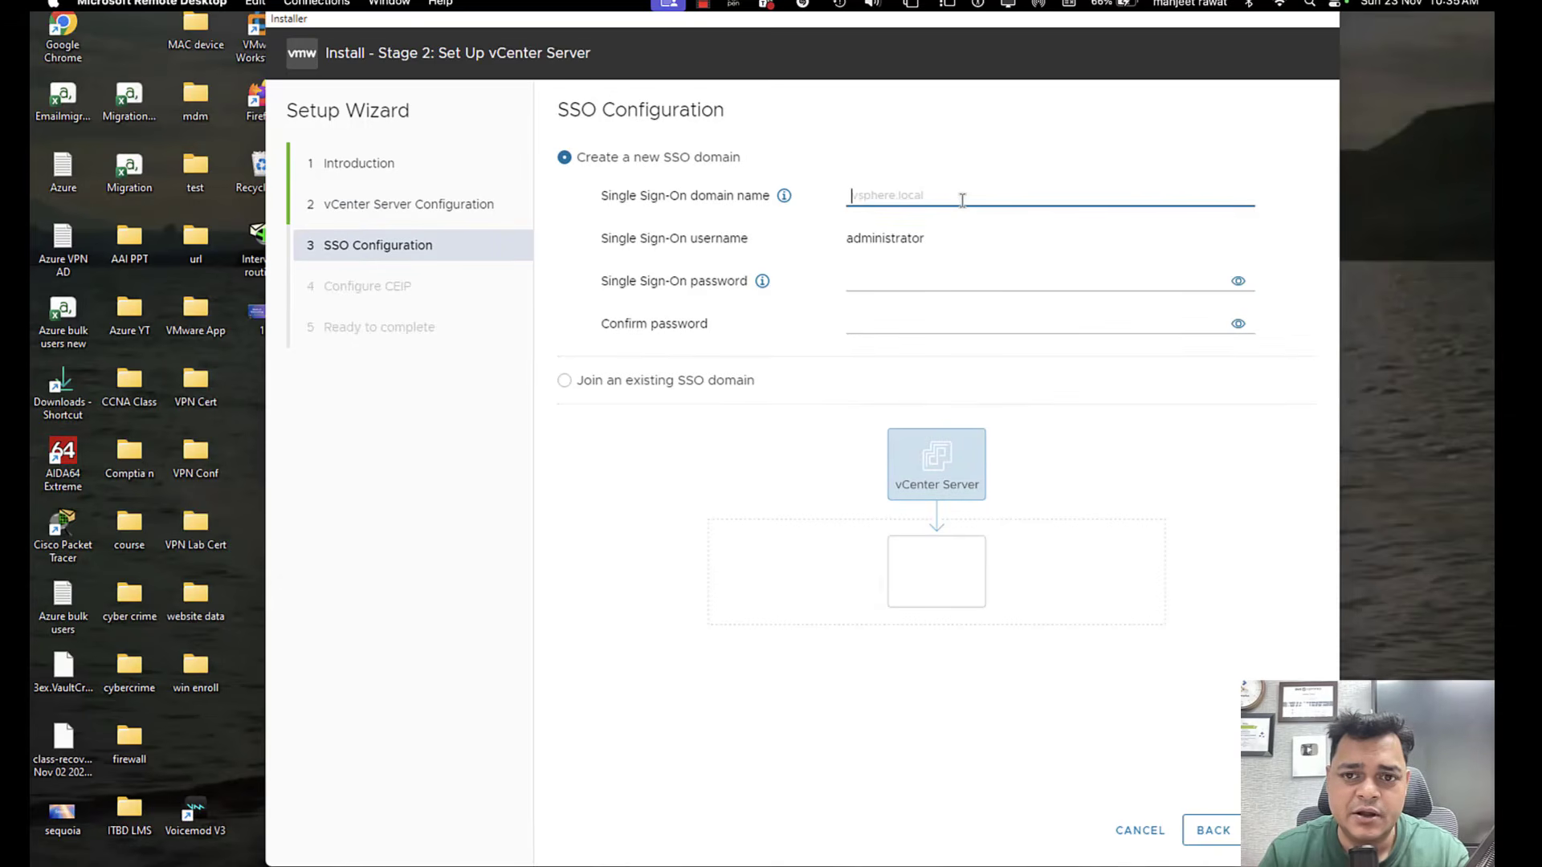
type("vs")
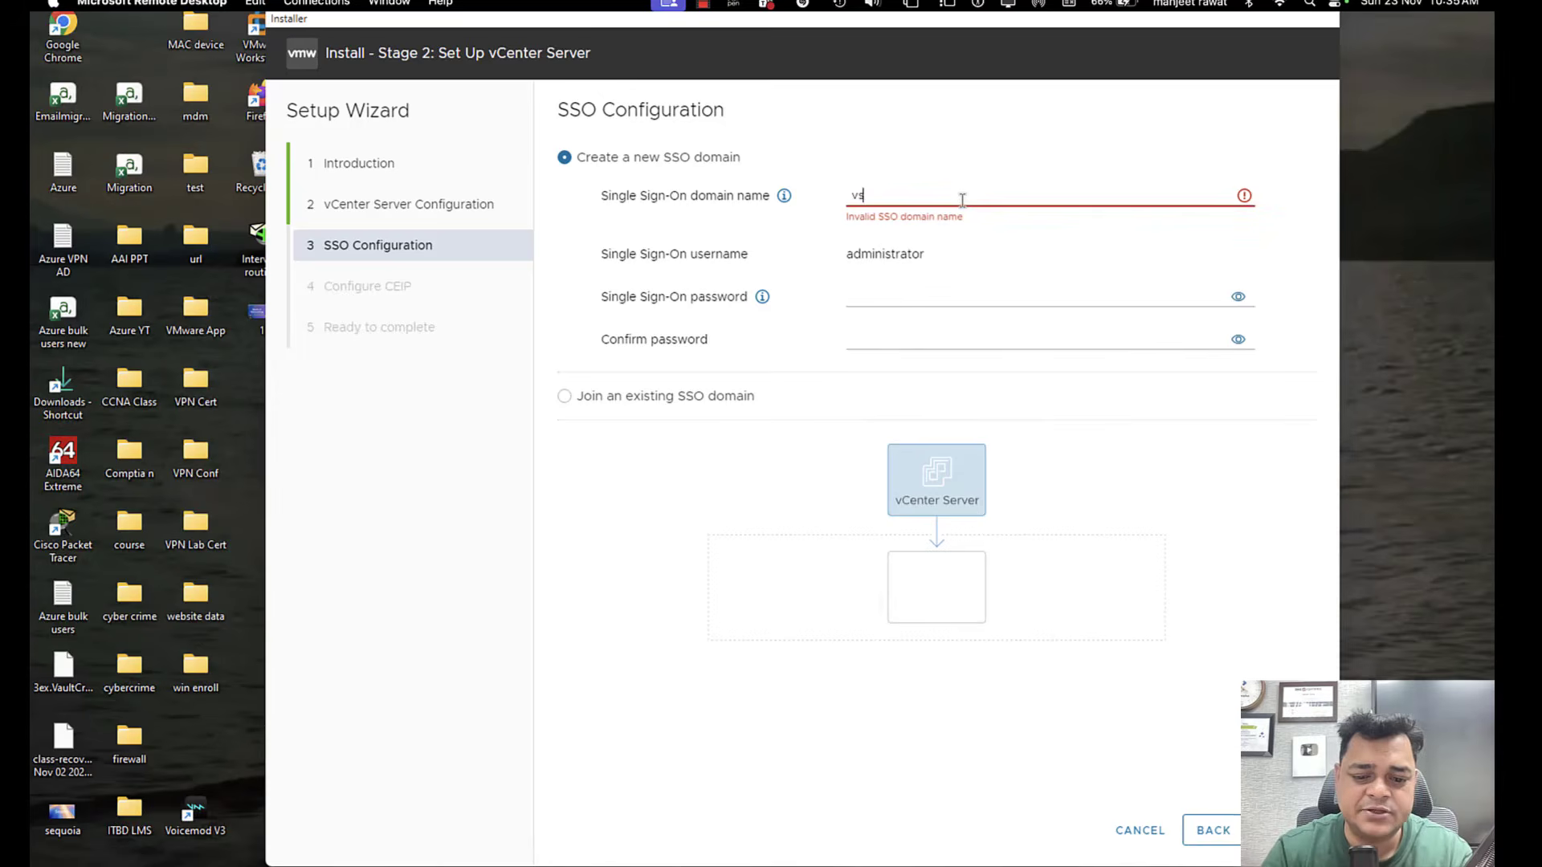
type("phere.lo")
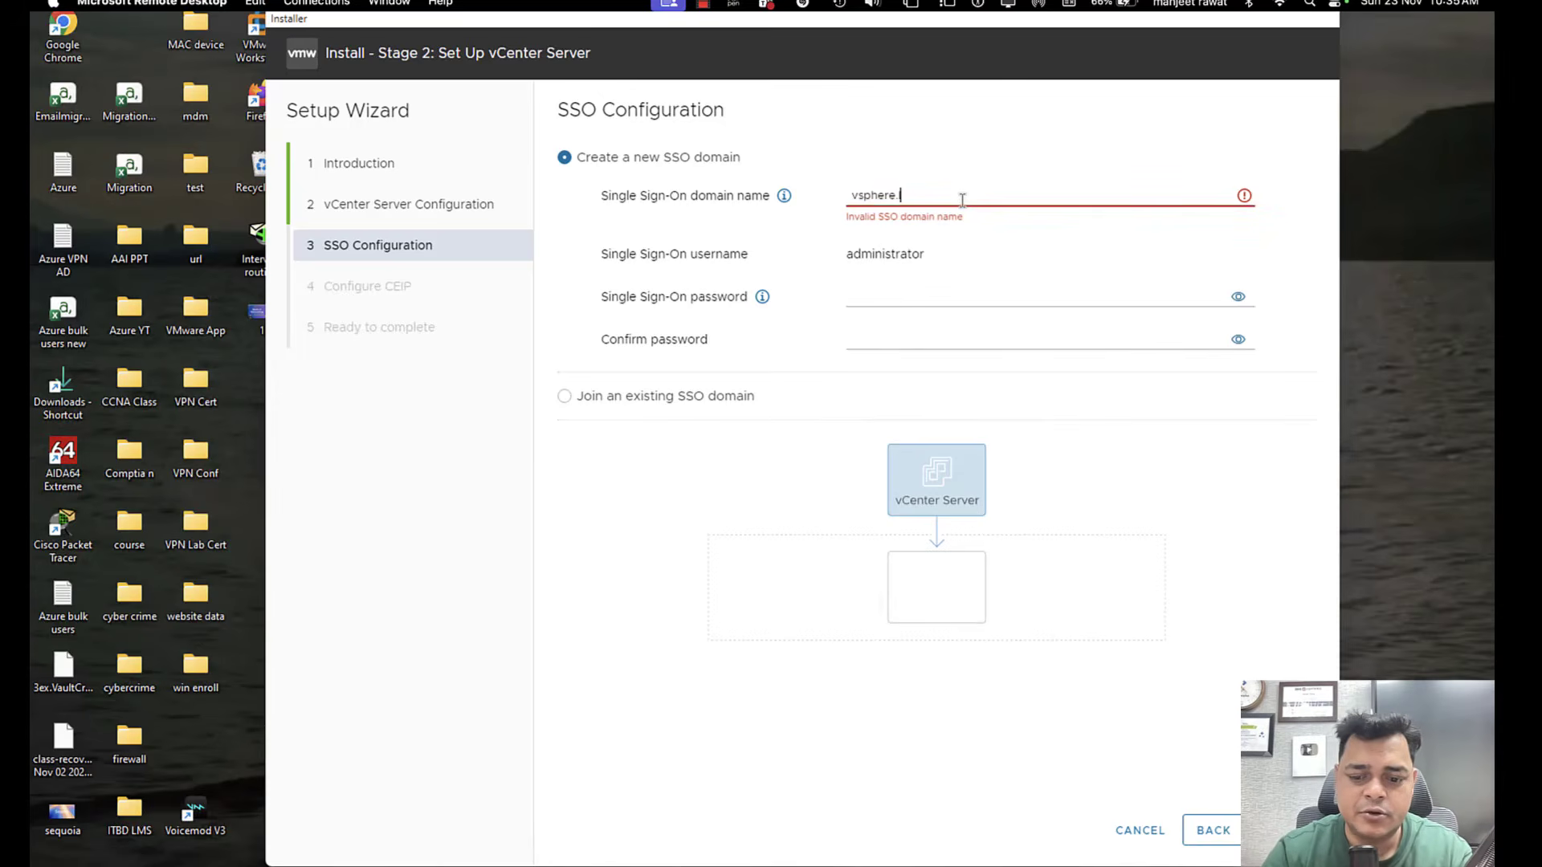
key("BackSpace")
key("BackSpace")
key("BackSpace")
key("BackSpace")
key("BackSpace")
key("BackSpace")
key("BackSpace")
key("BackSpace")
key("BackSpace")
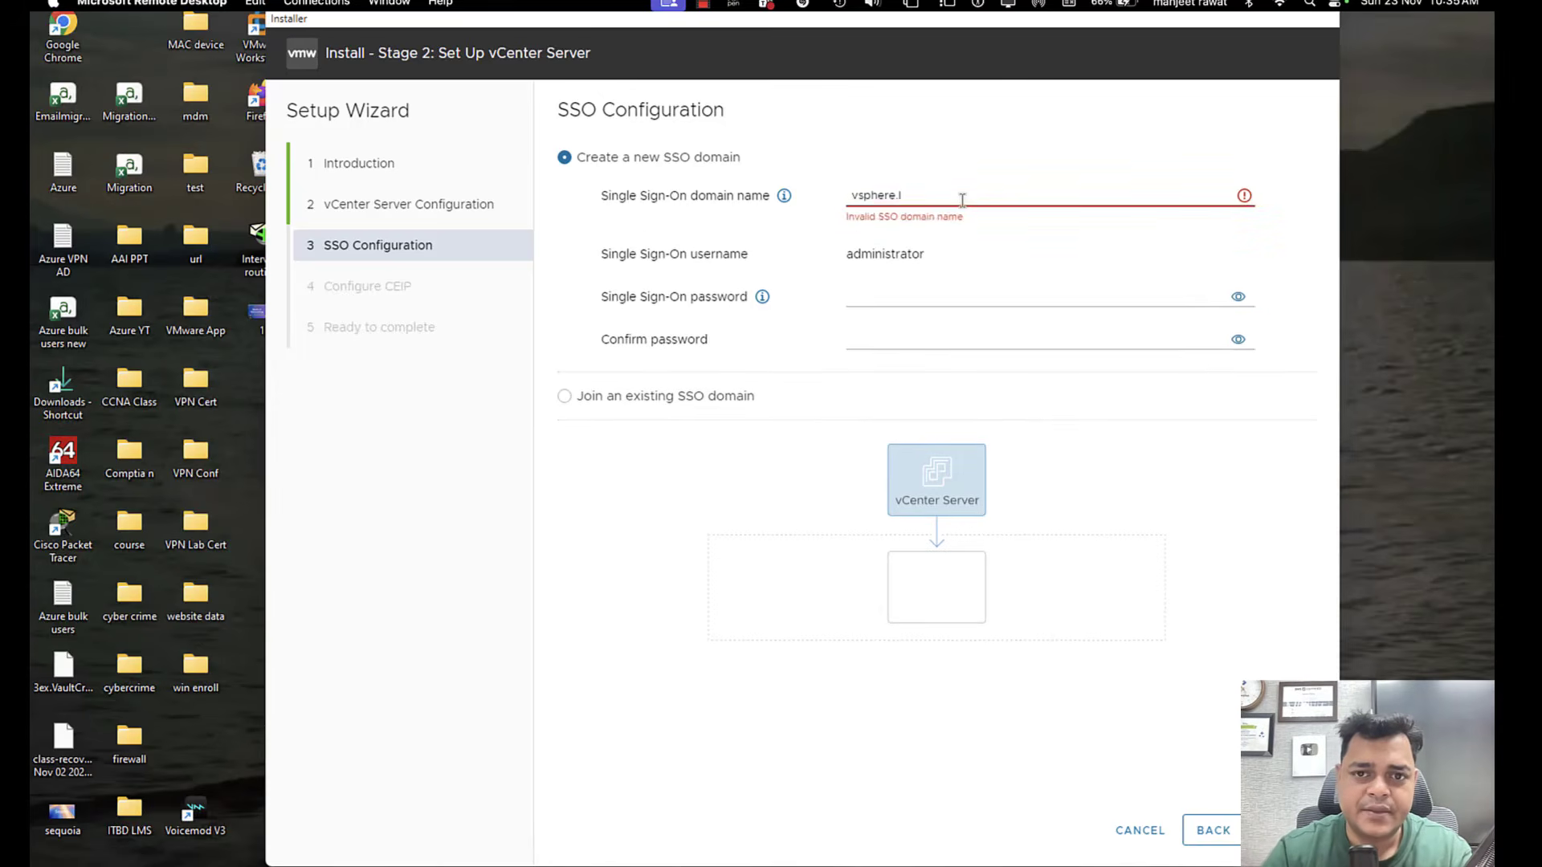
key("BackSpace")
Name the new Single Sign-On domain Administrator.vsphere.local.
type("A")
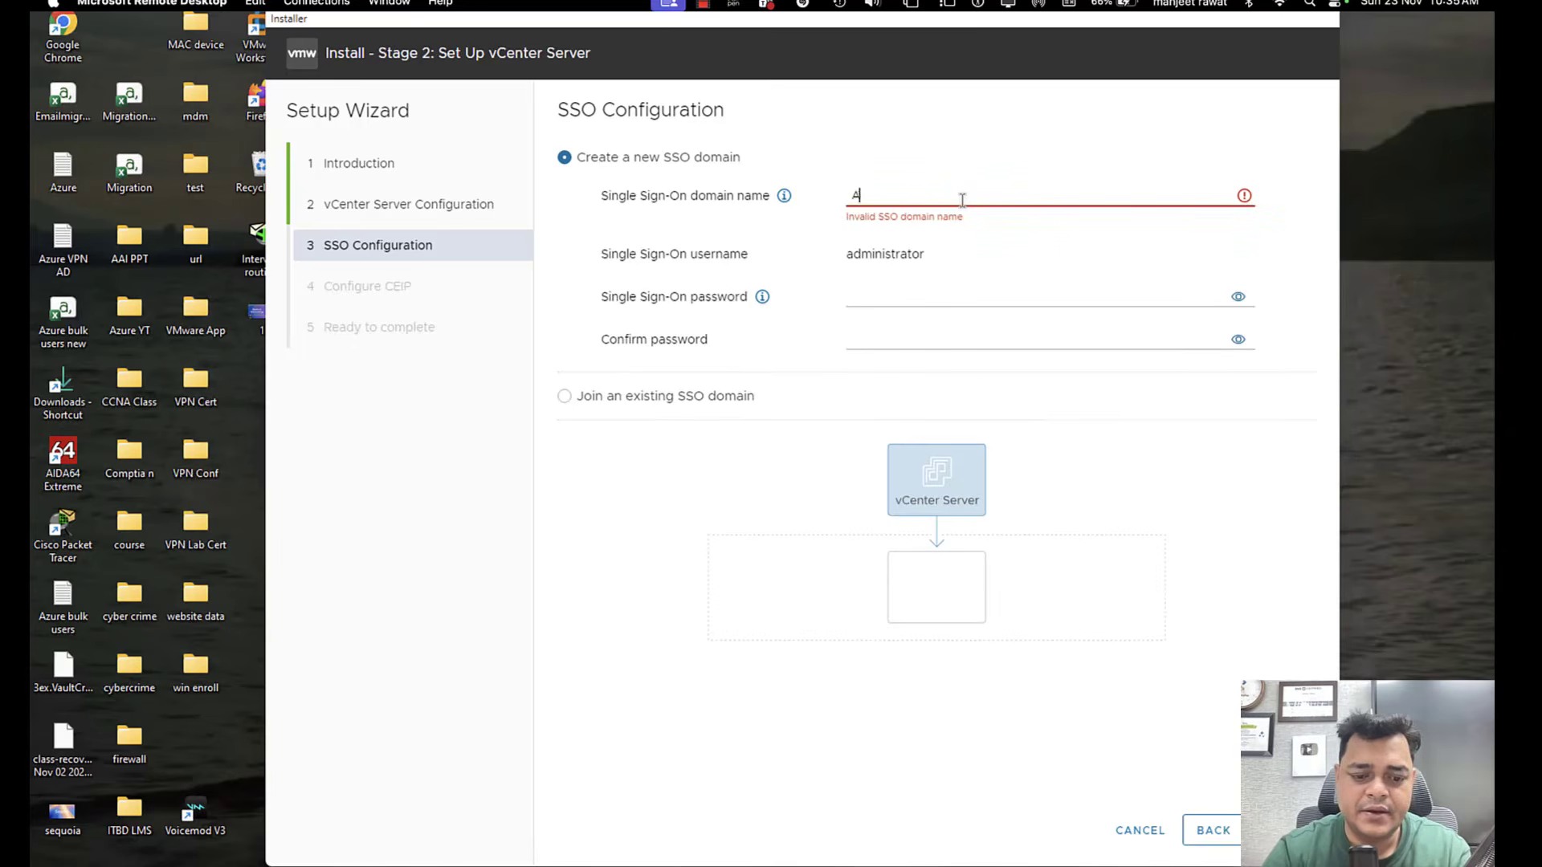
type("dministrat")
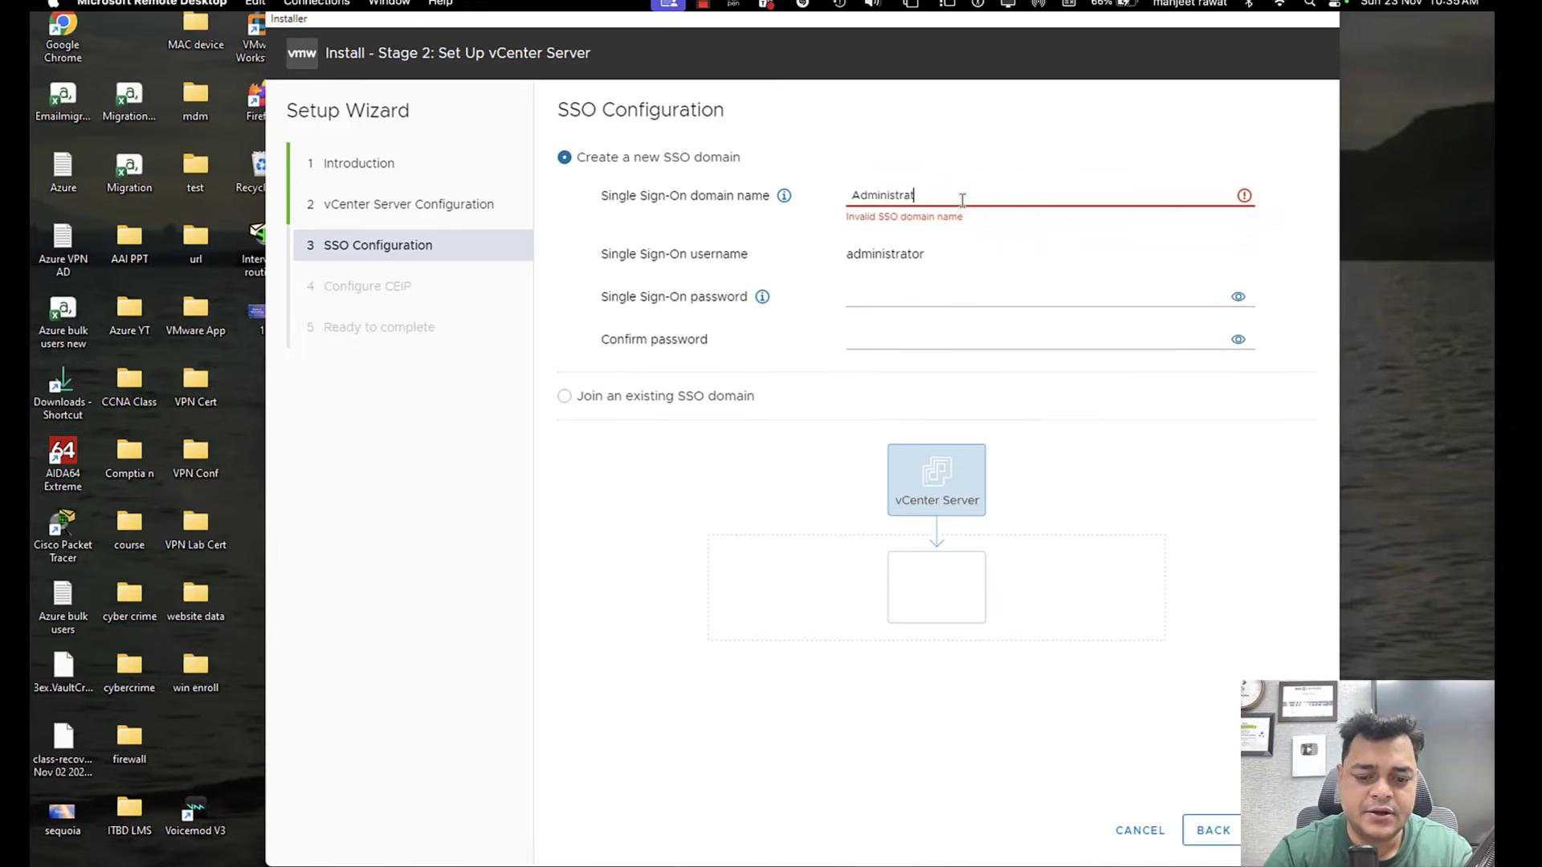
type("or@vs")
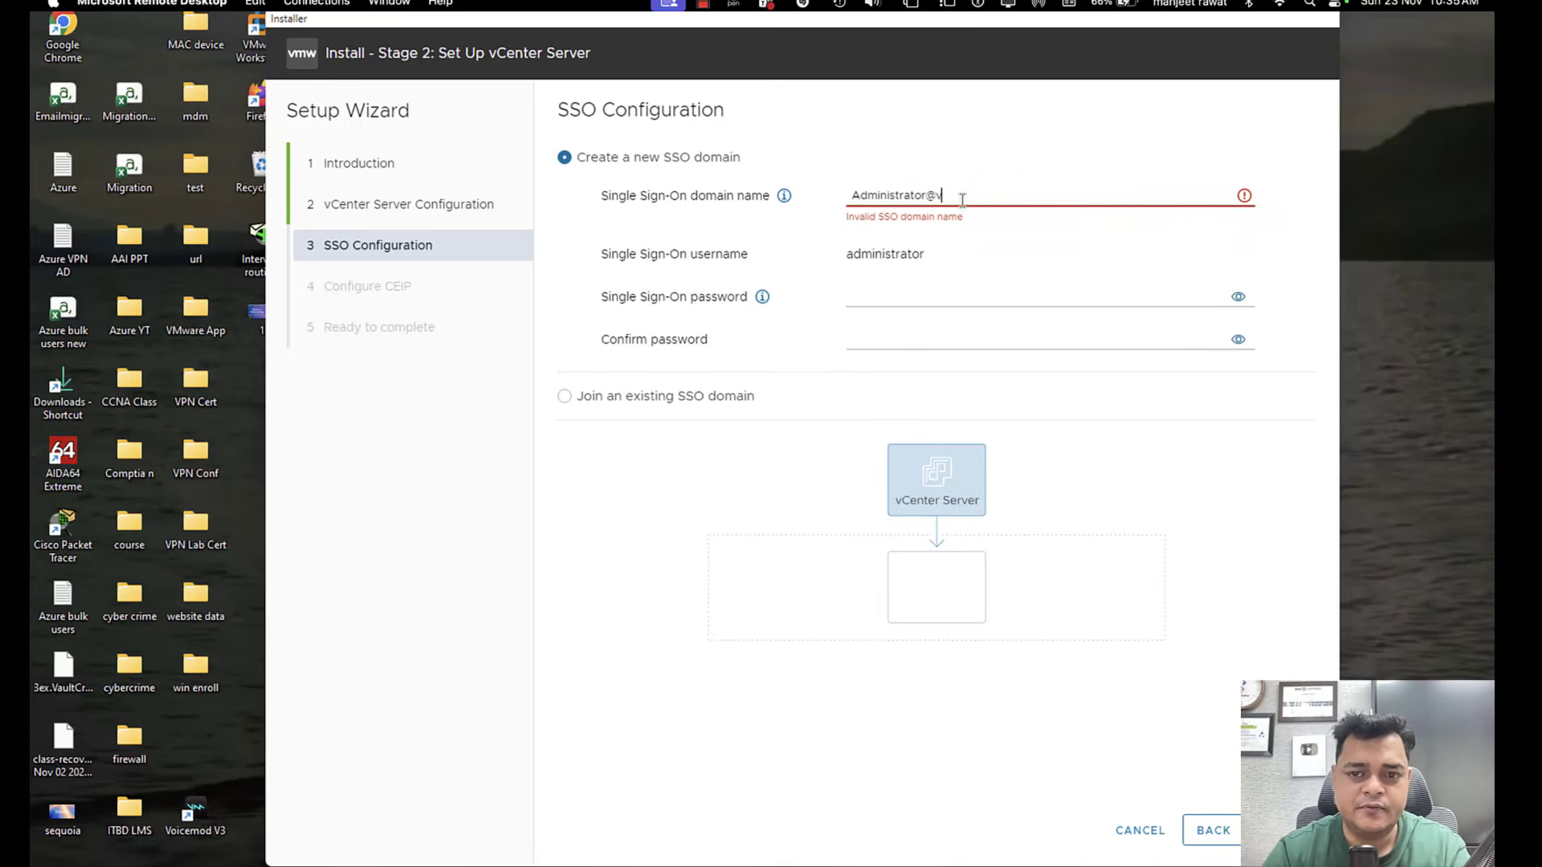
key("BackSpace")
key("BackSpace")
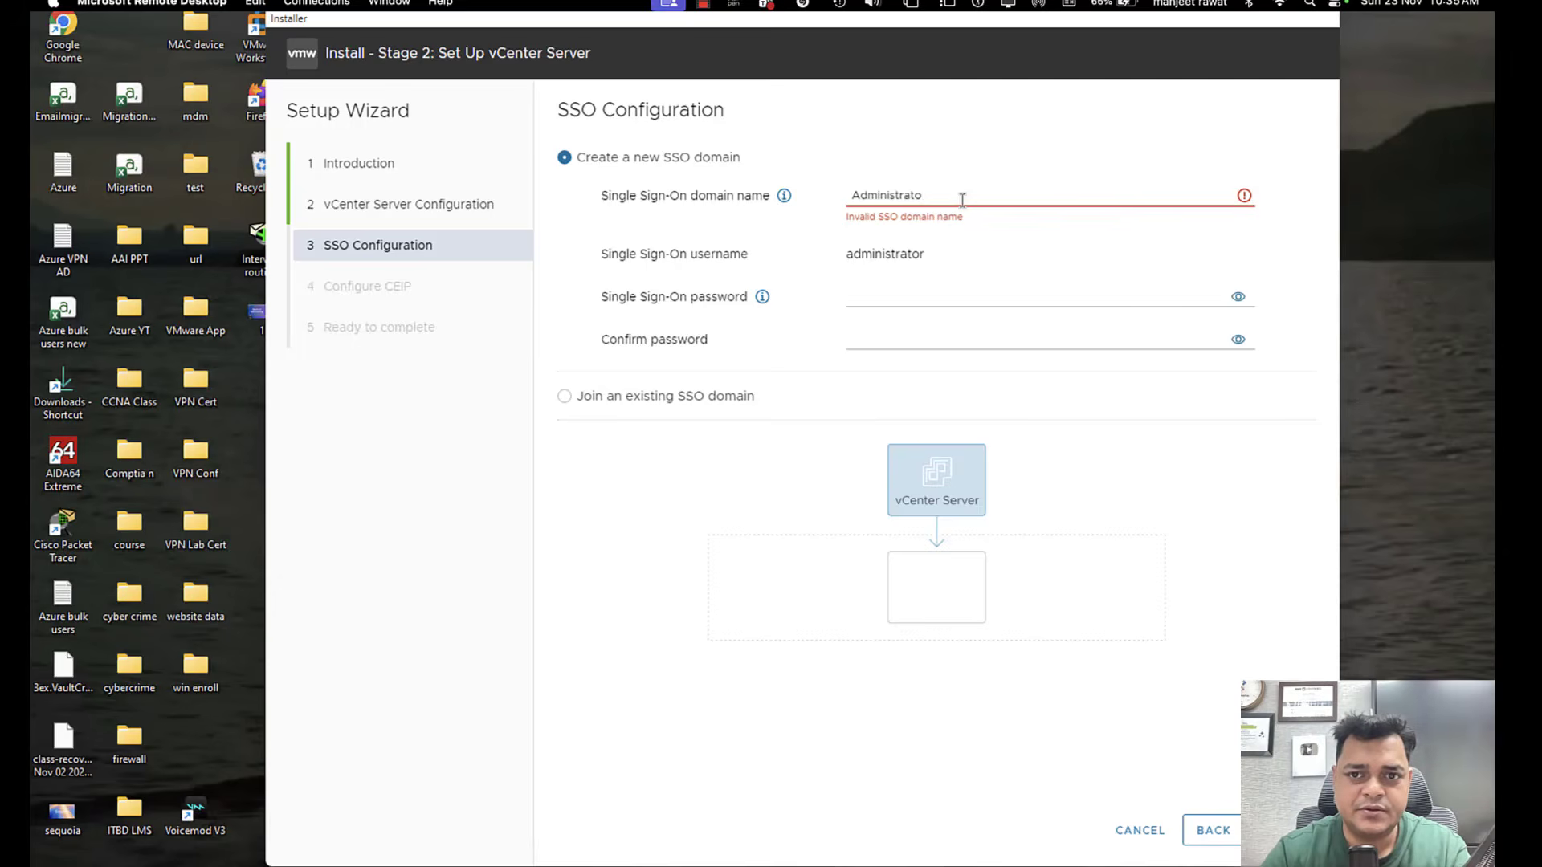
type("r.v")
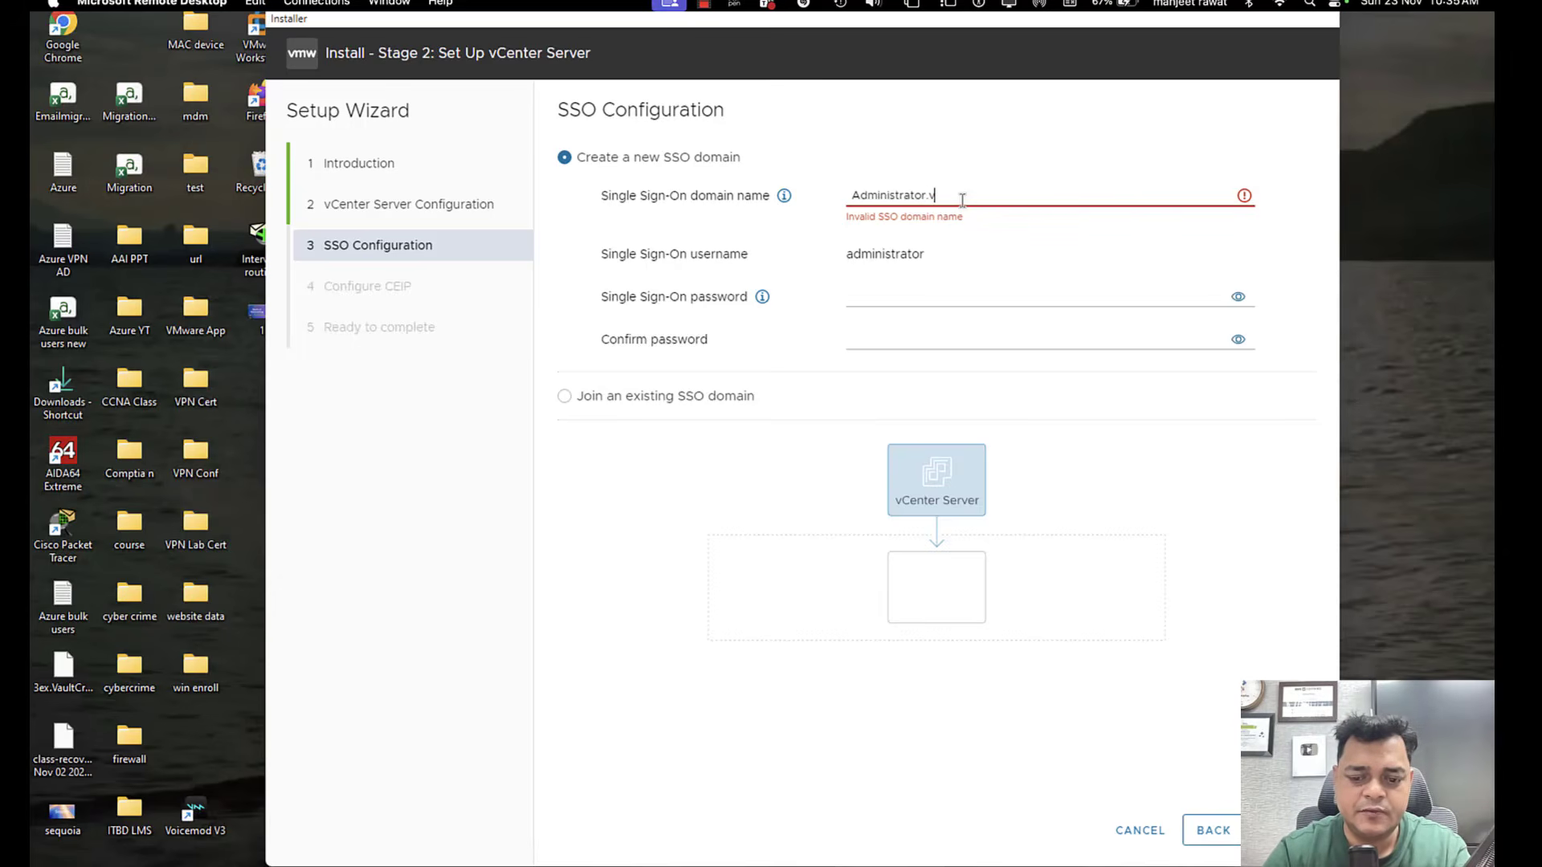
type("sphere")
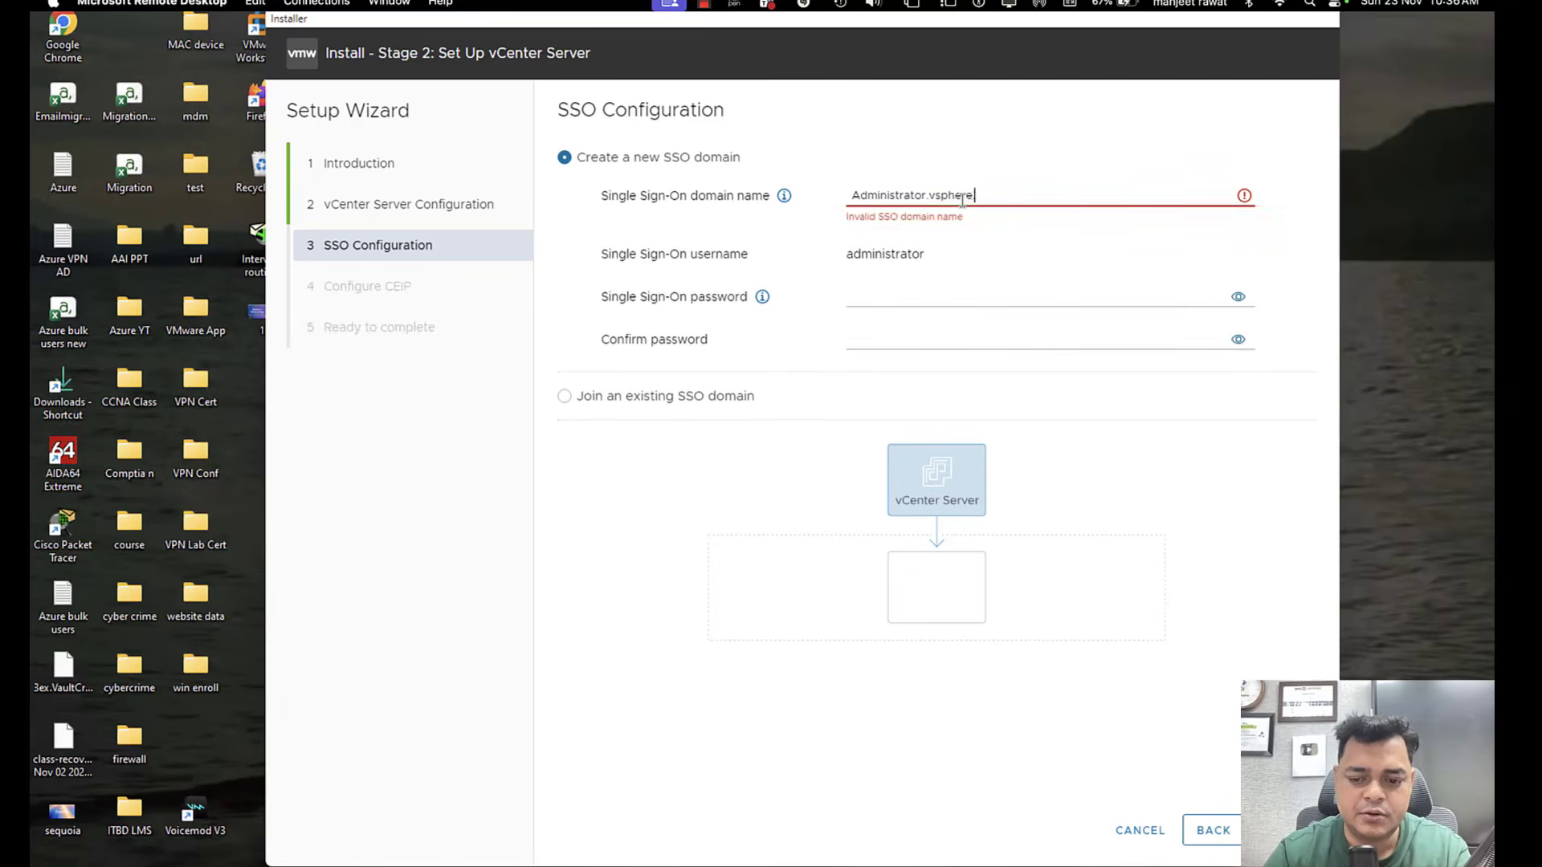
type(".local")
Enter and confirm the Single Sign-On administrator password, continuing to the CEIP configuration.
left_click(1062, 275)
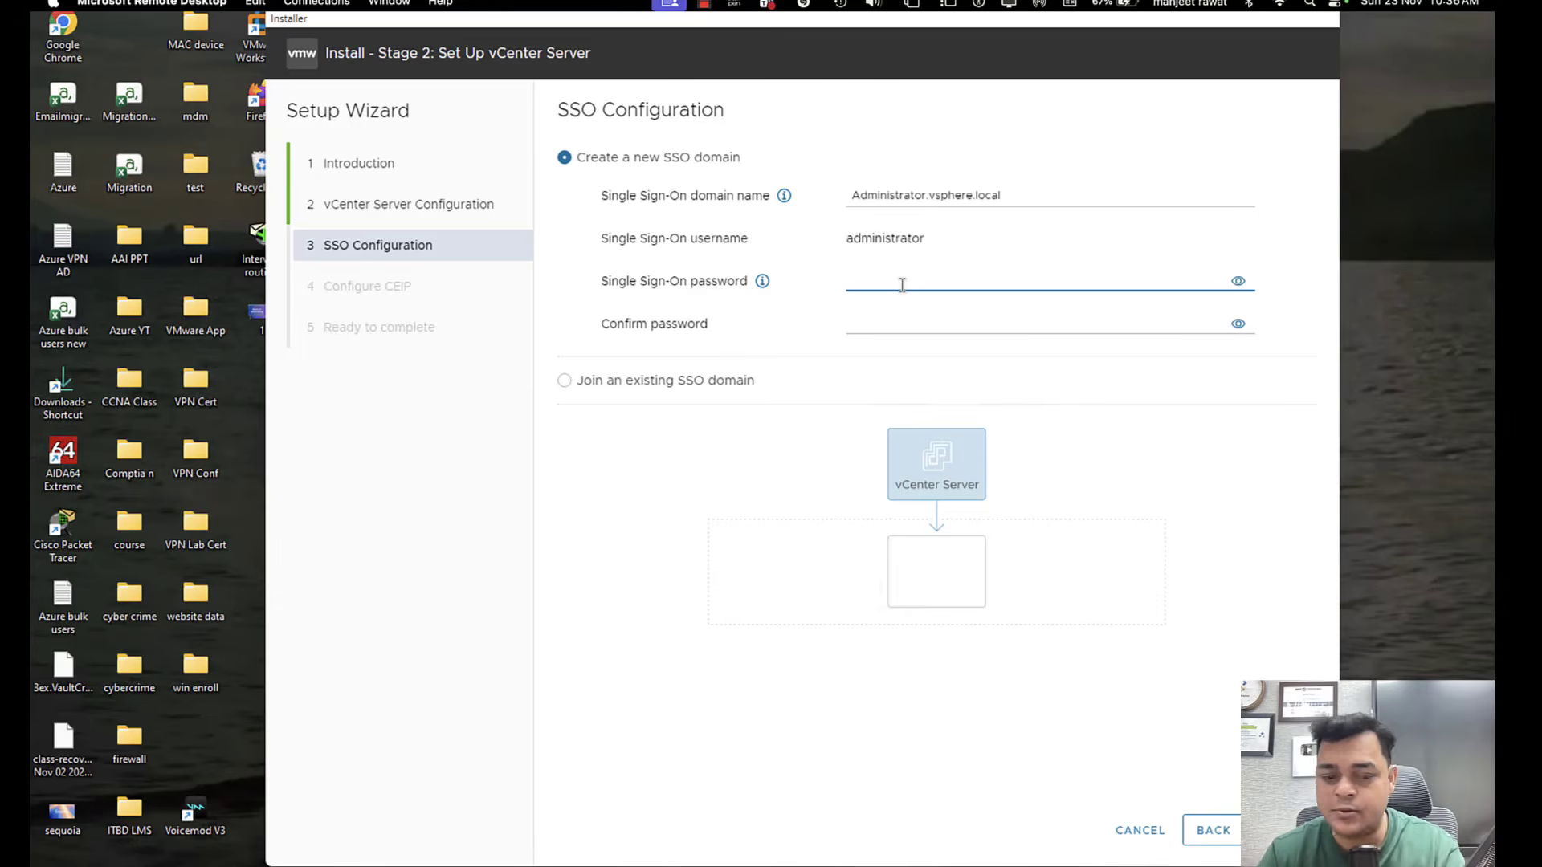
type("•••••")
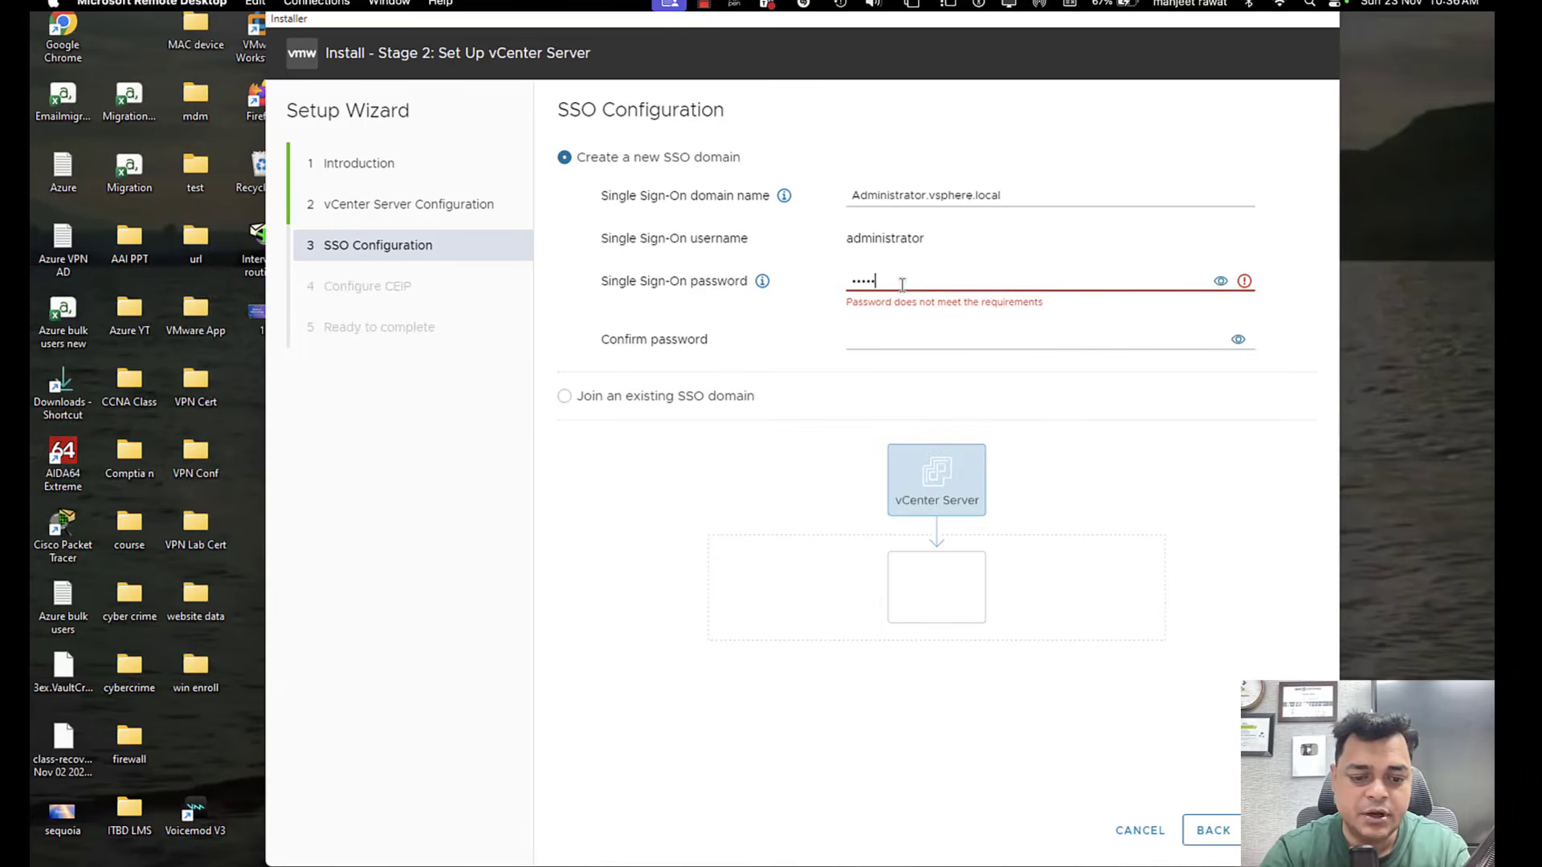
type("•••••••••")
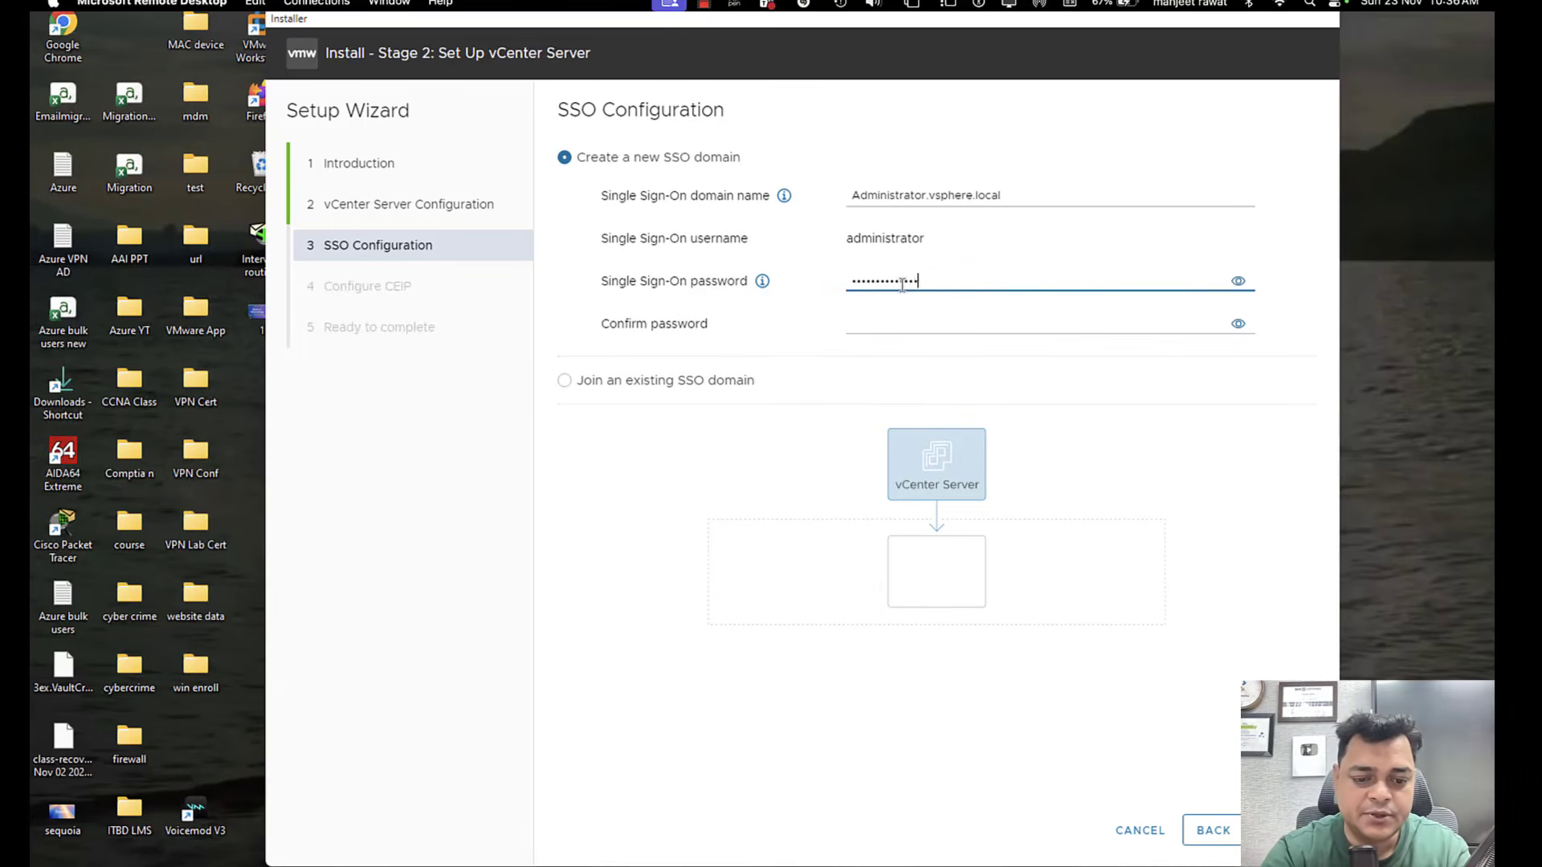
key("Tab")
key("Tab")
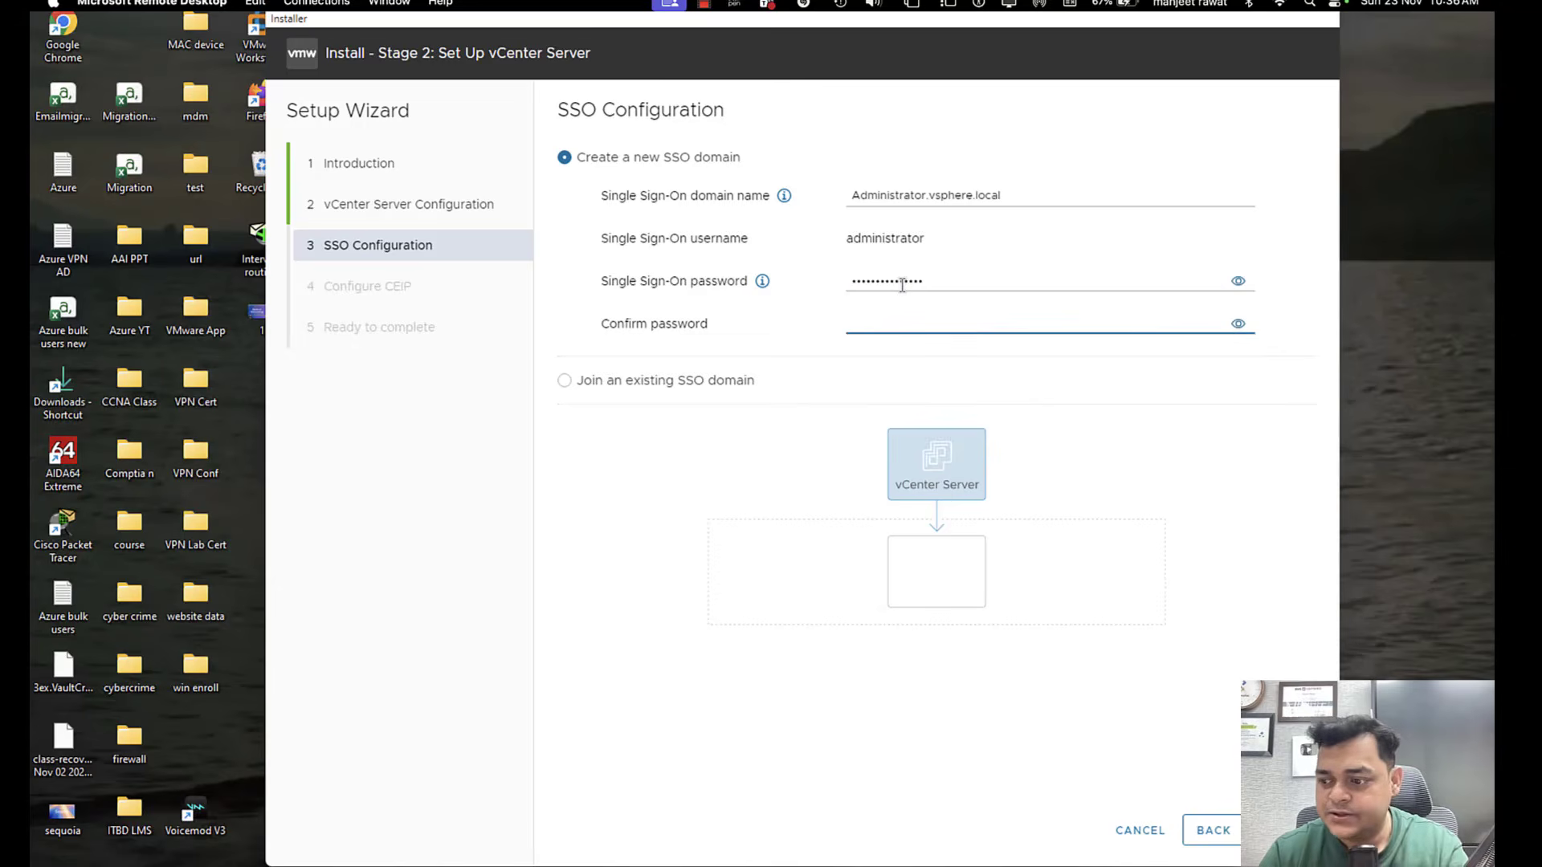
type("•••••••")
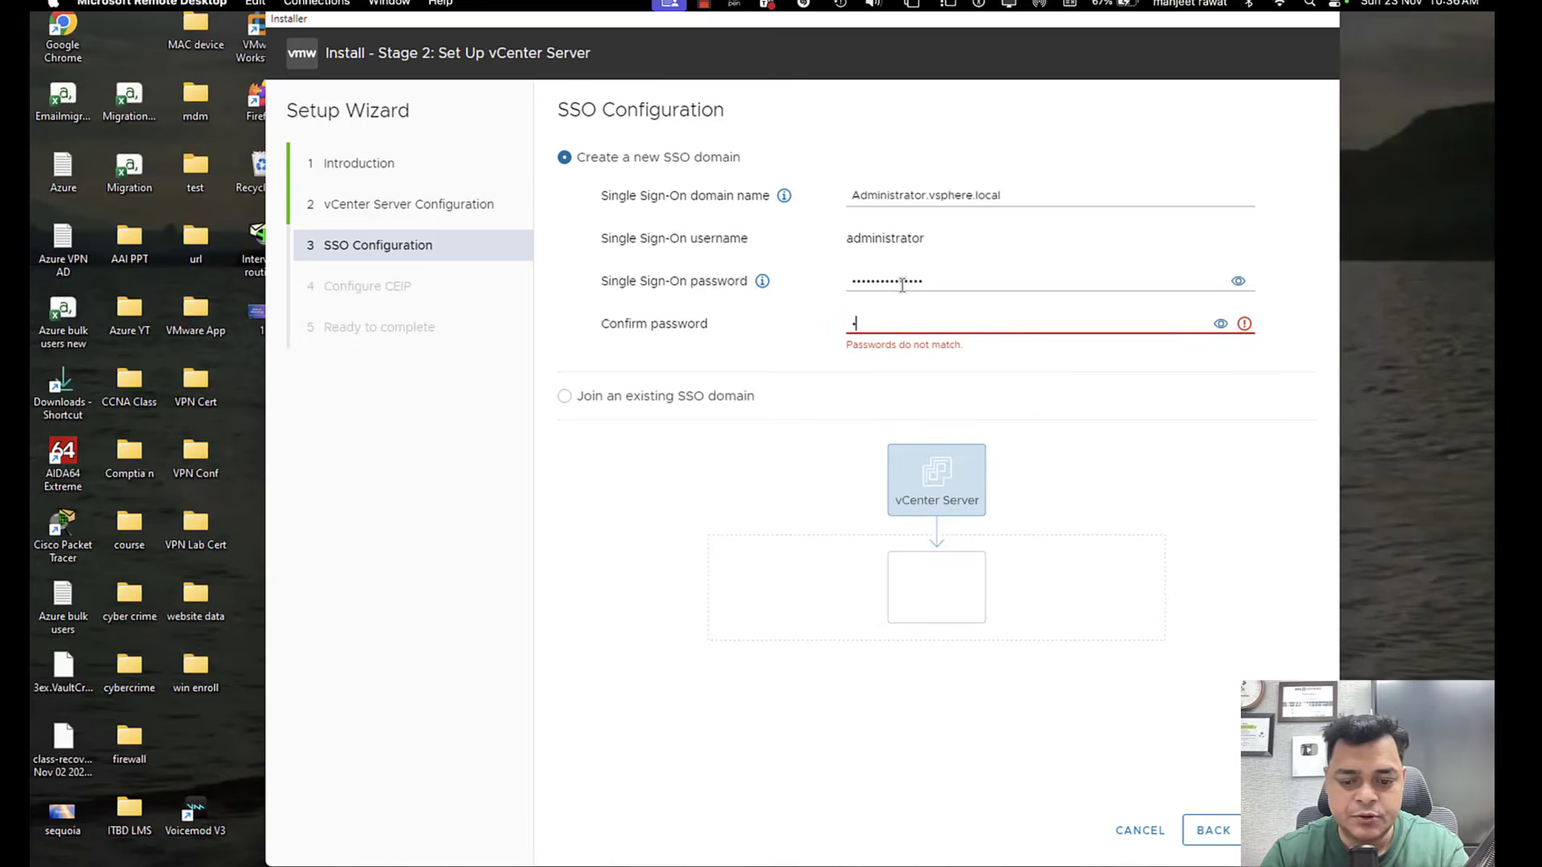
type("•••••••")
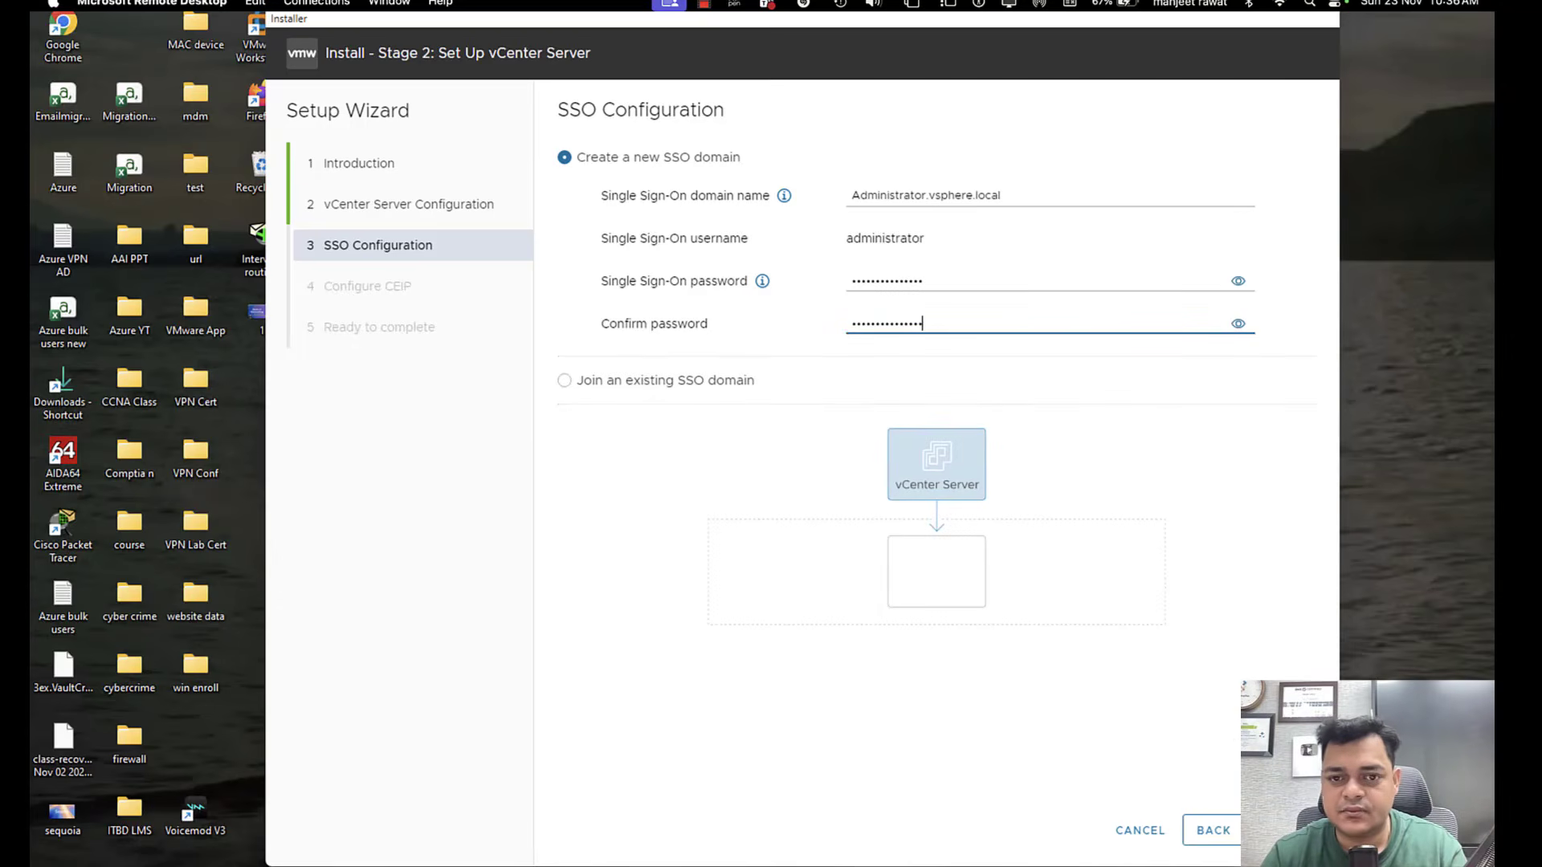
left_click(1283, 831)
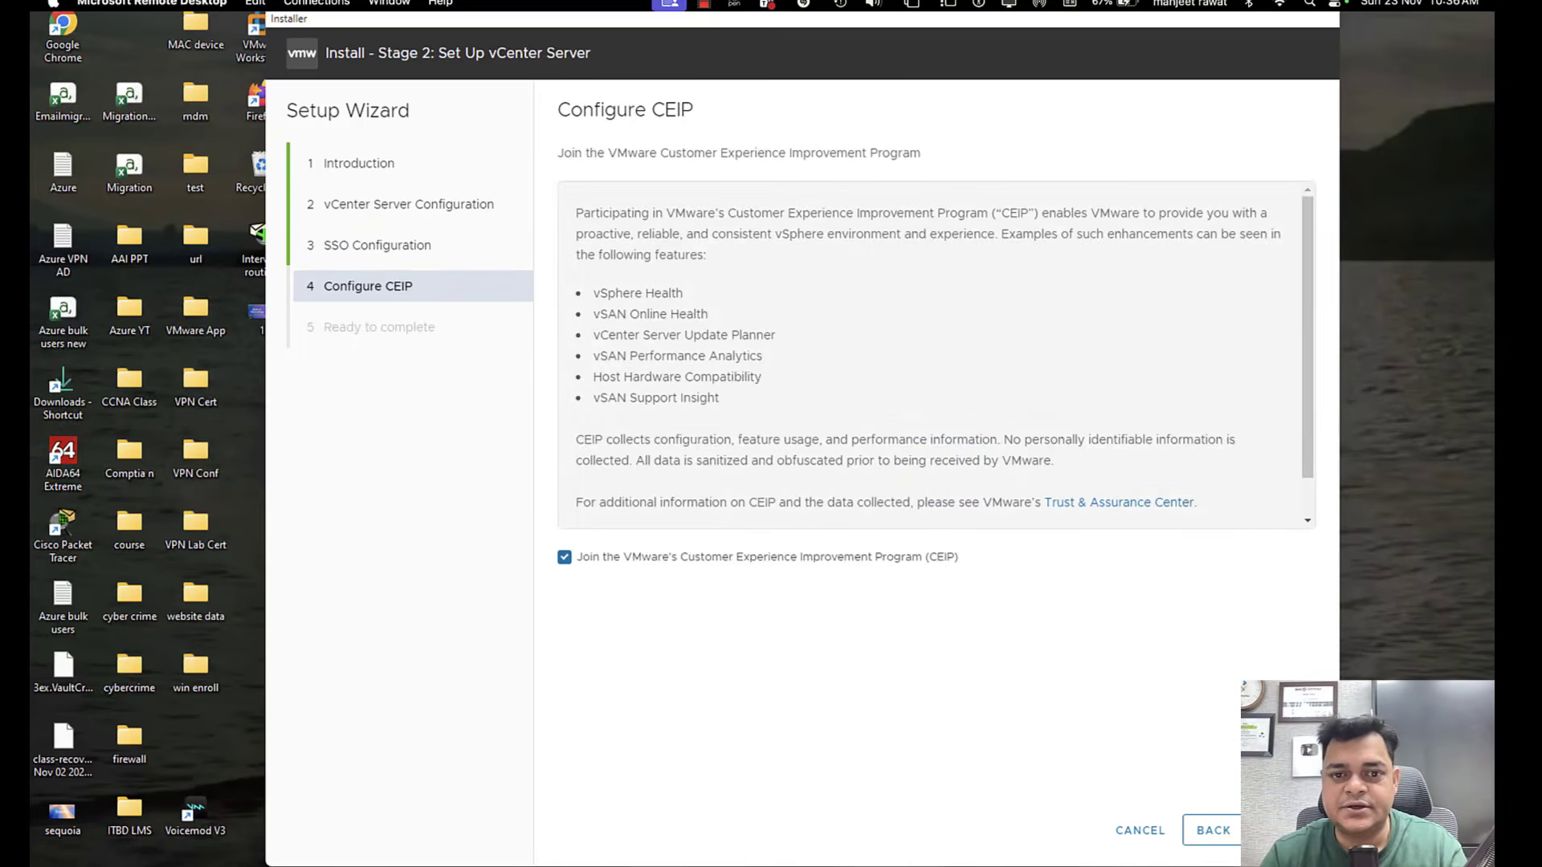
Keep the Customer Experience Improvement Program enrolment, then finish the wizard and confirm starting the stage 2 setup.
left_click(1283, 830)
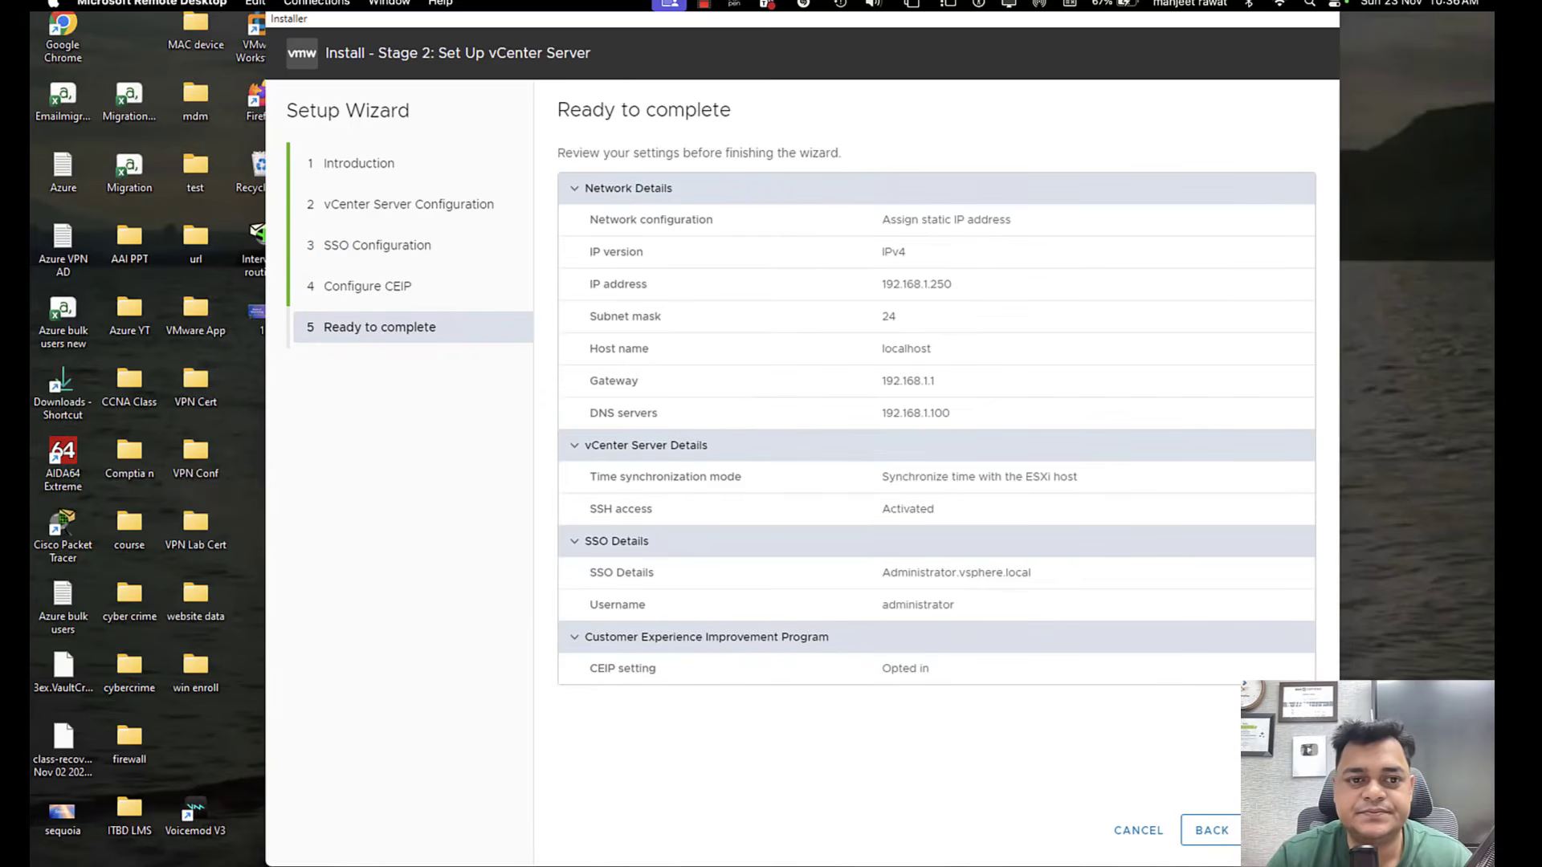
left_click(1284, 830)
left_click(1004, 505)
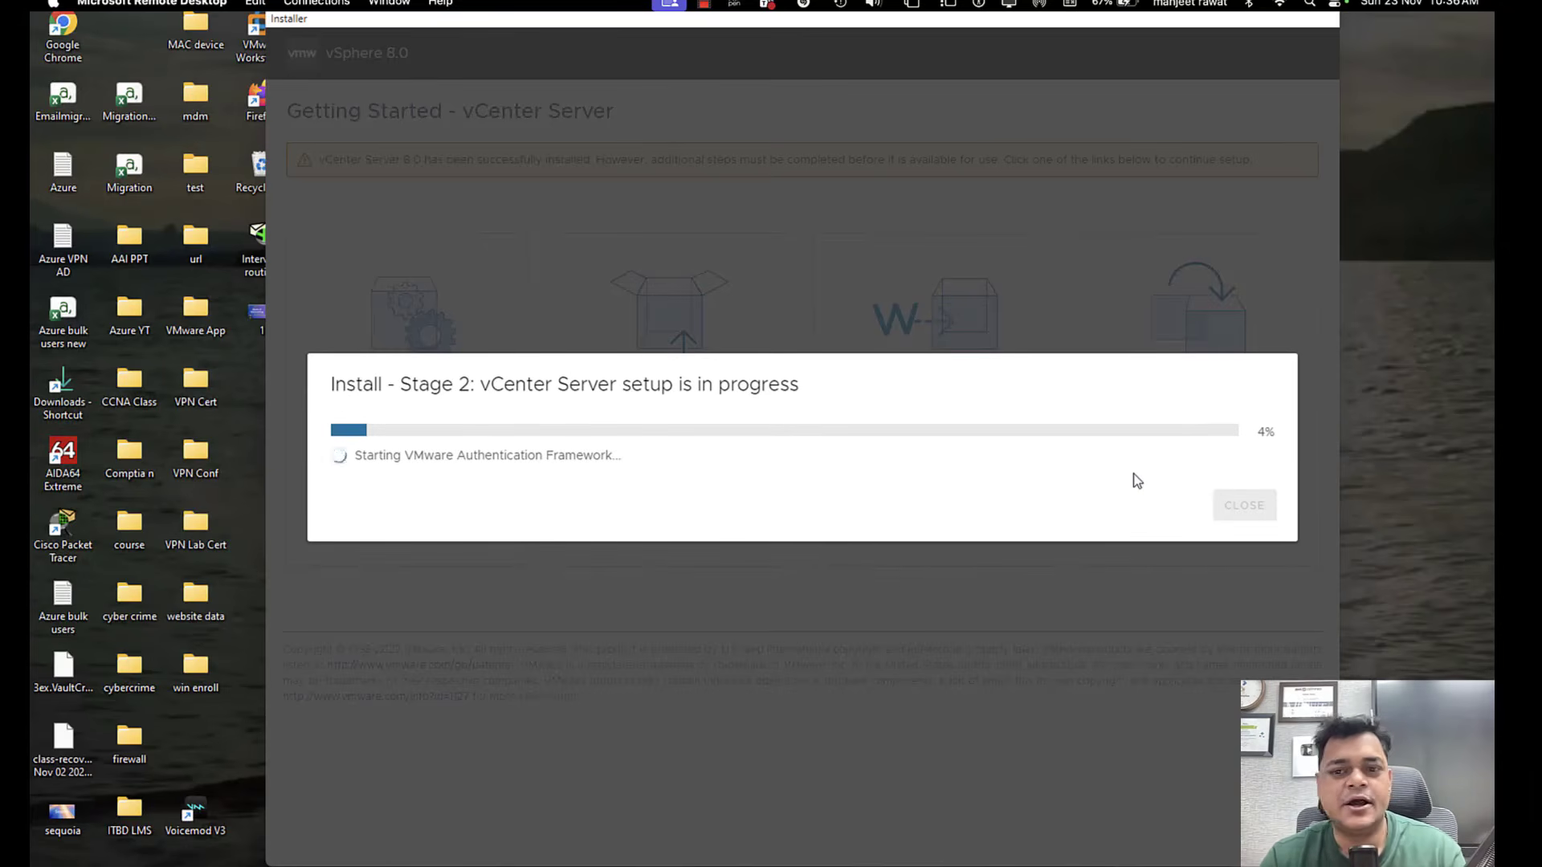
key("ctrl+Left")
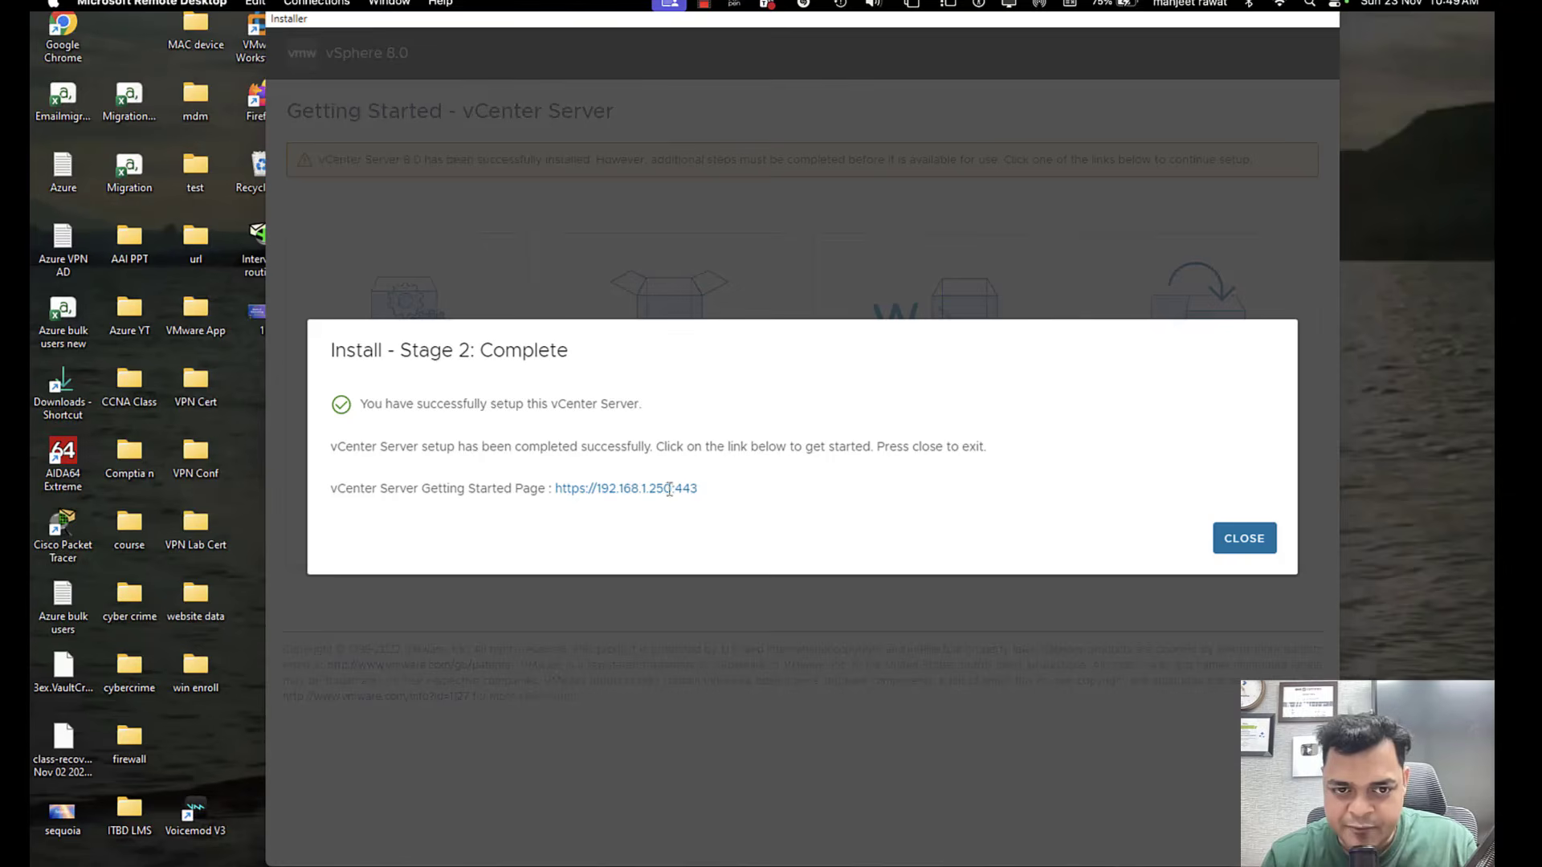
left_click_drag(697, 488, 553, 492)
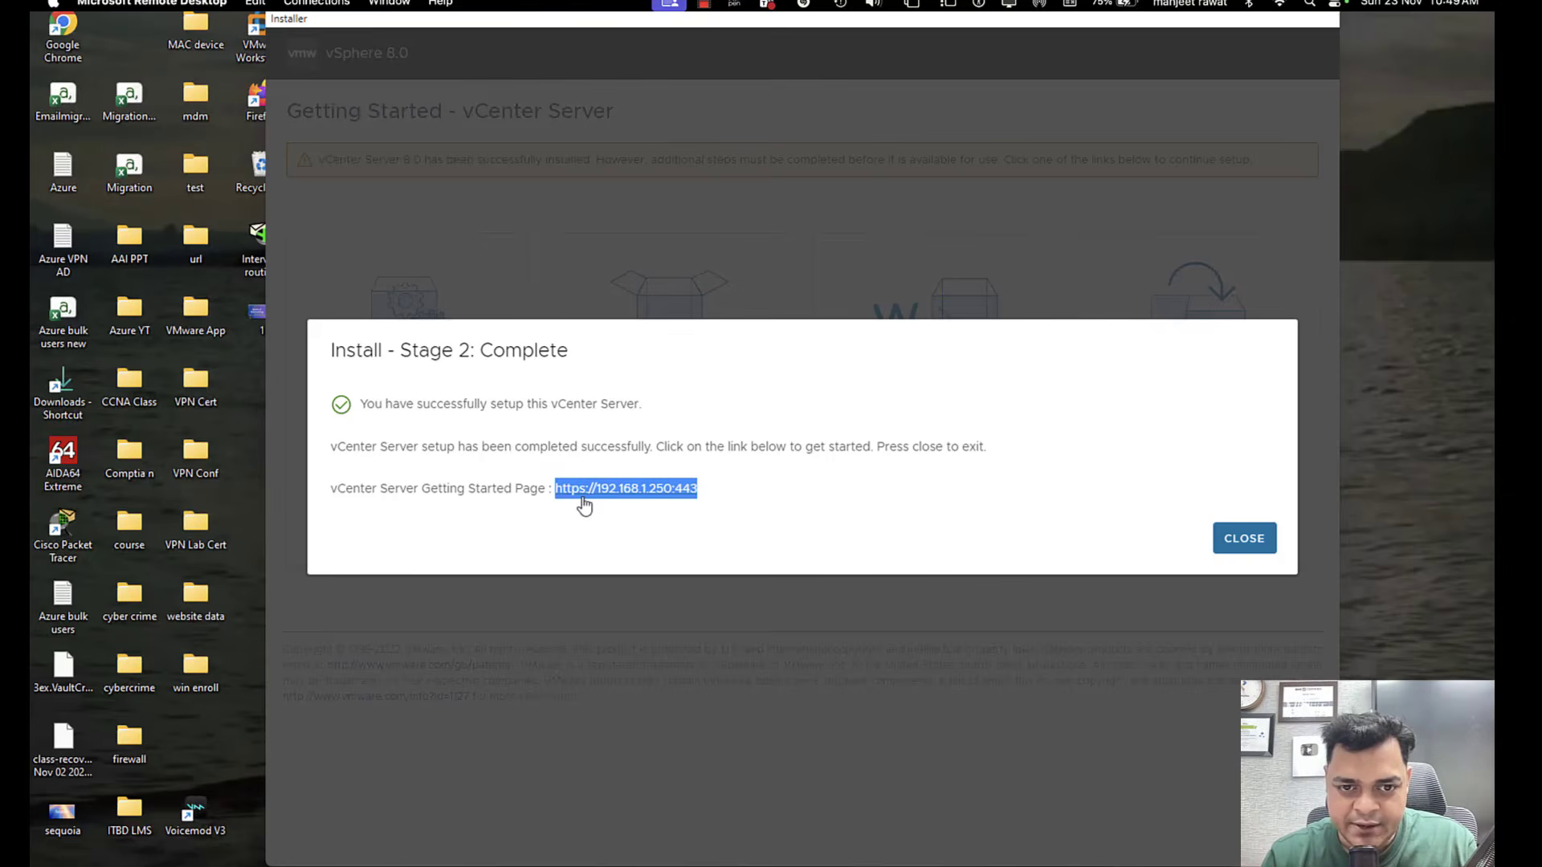
left_click(626, 493)
left_click(698, 443)
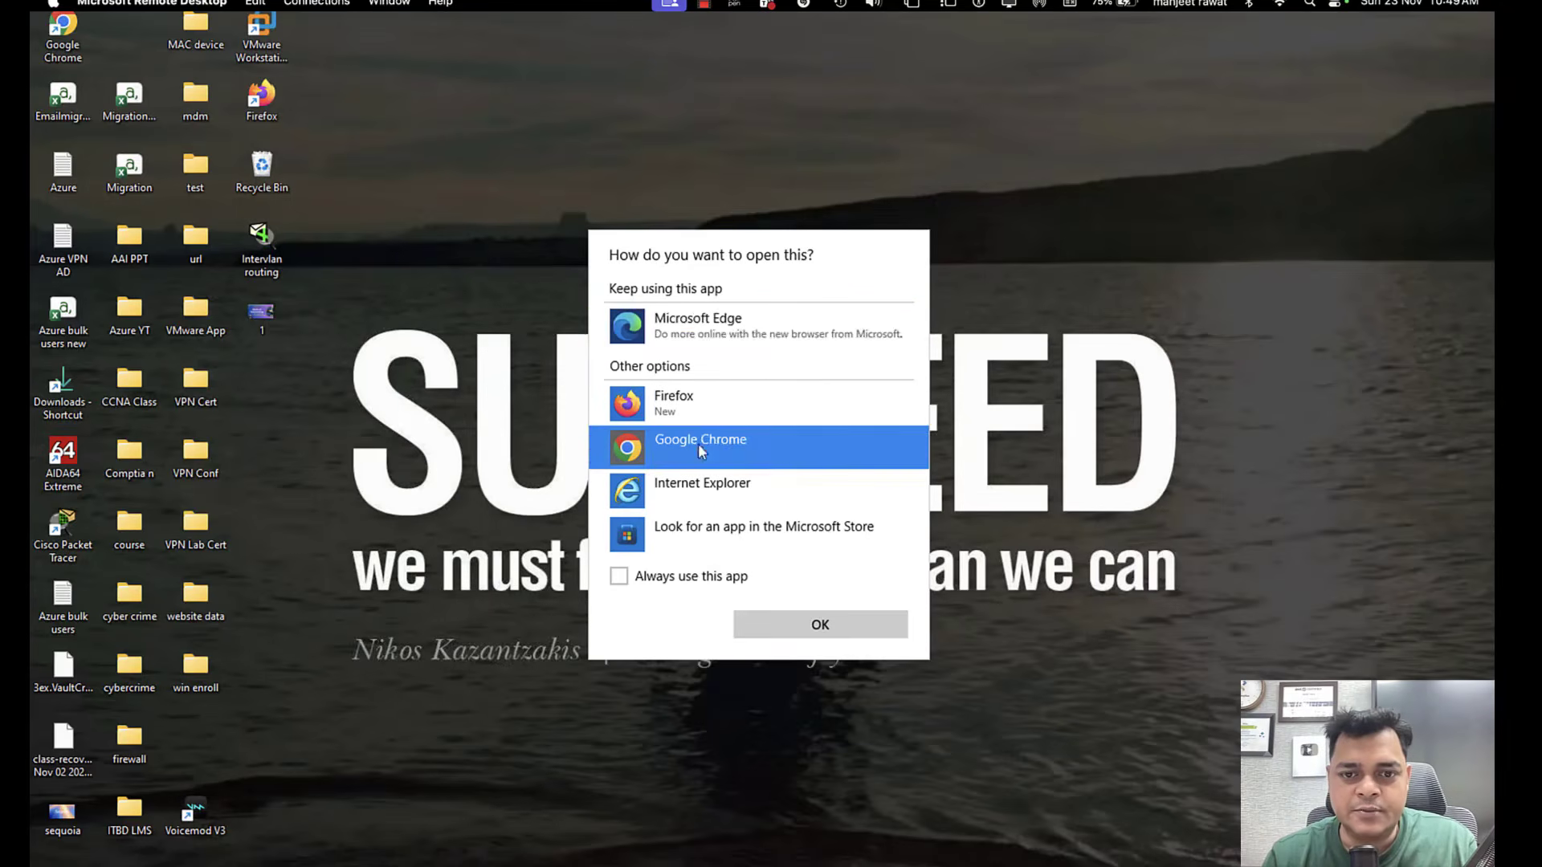
left_click(839, 631)
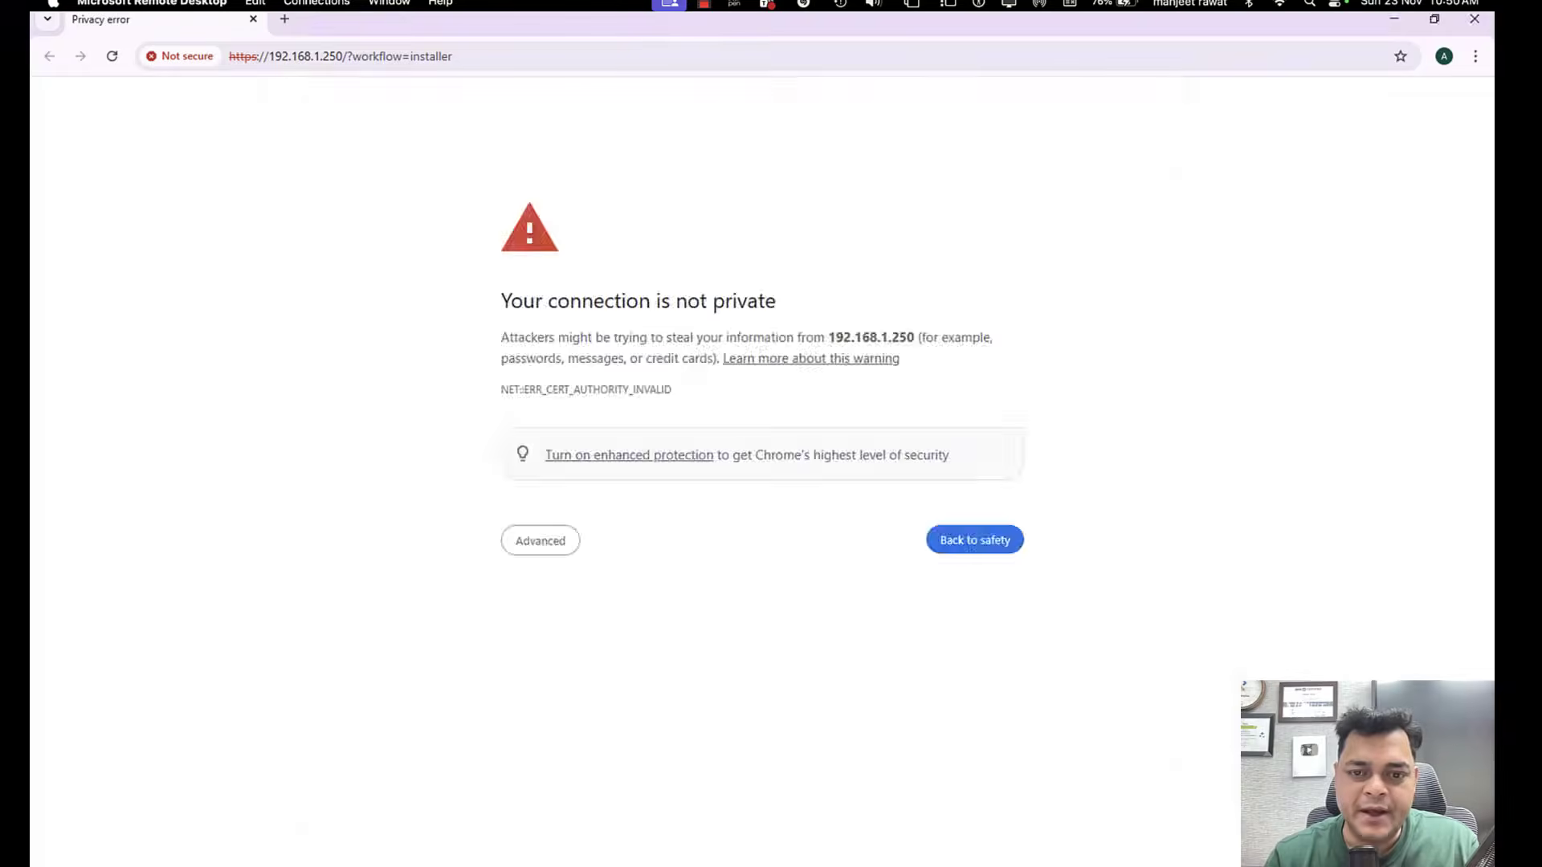
Proceed past the certificate warning for 192.168.1.250 and launch the vSphere Client.
left_click(1114, 104)
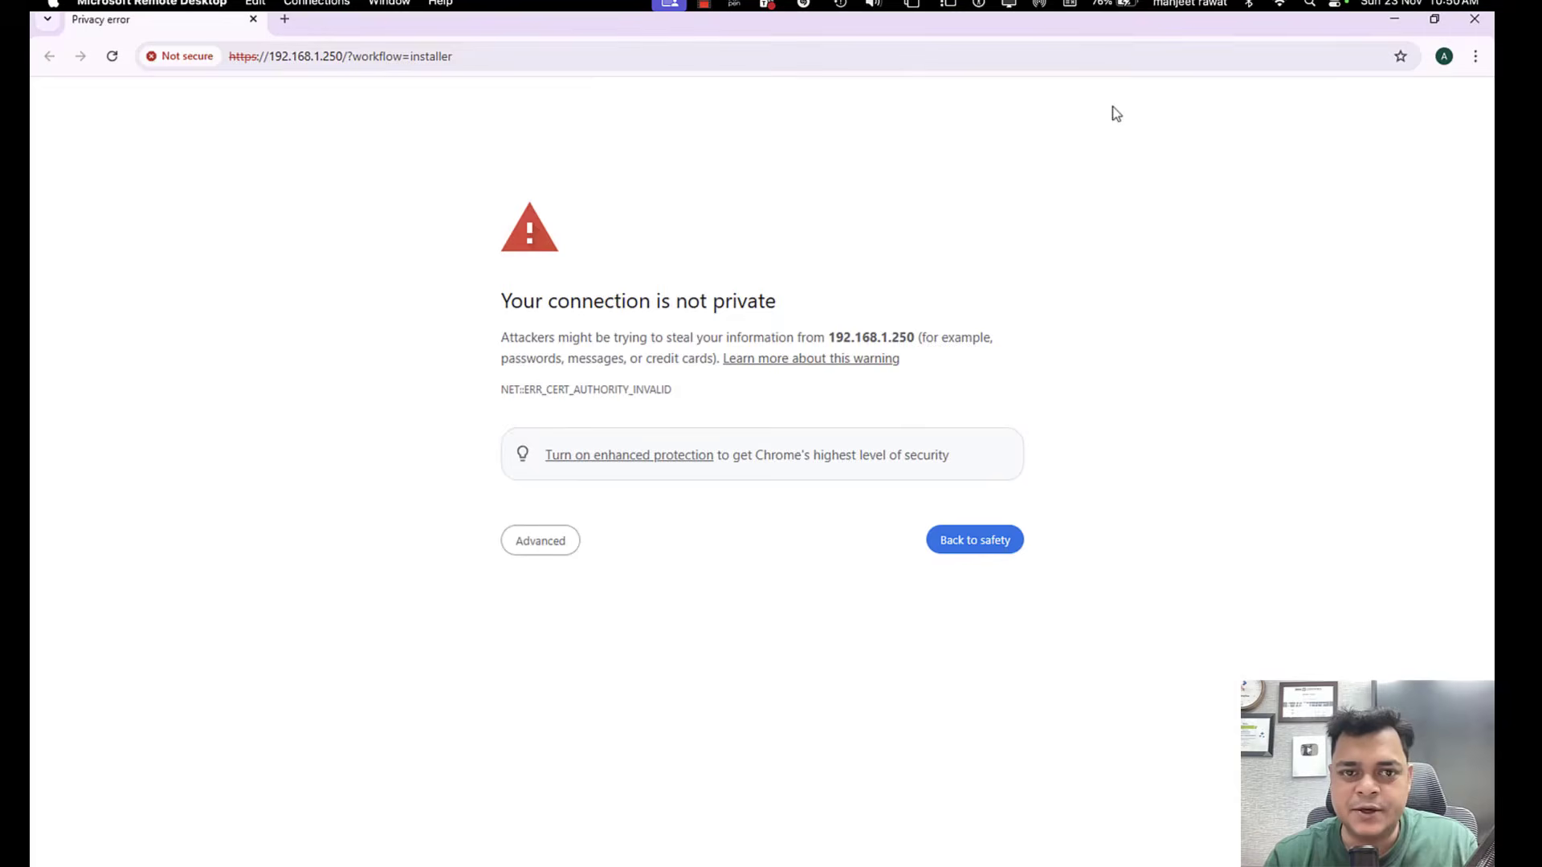
left_click(560, 540)
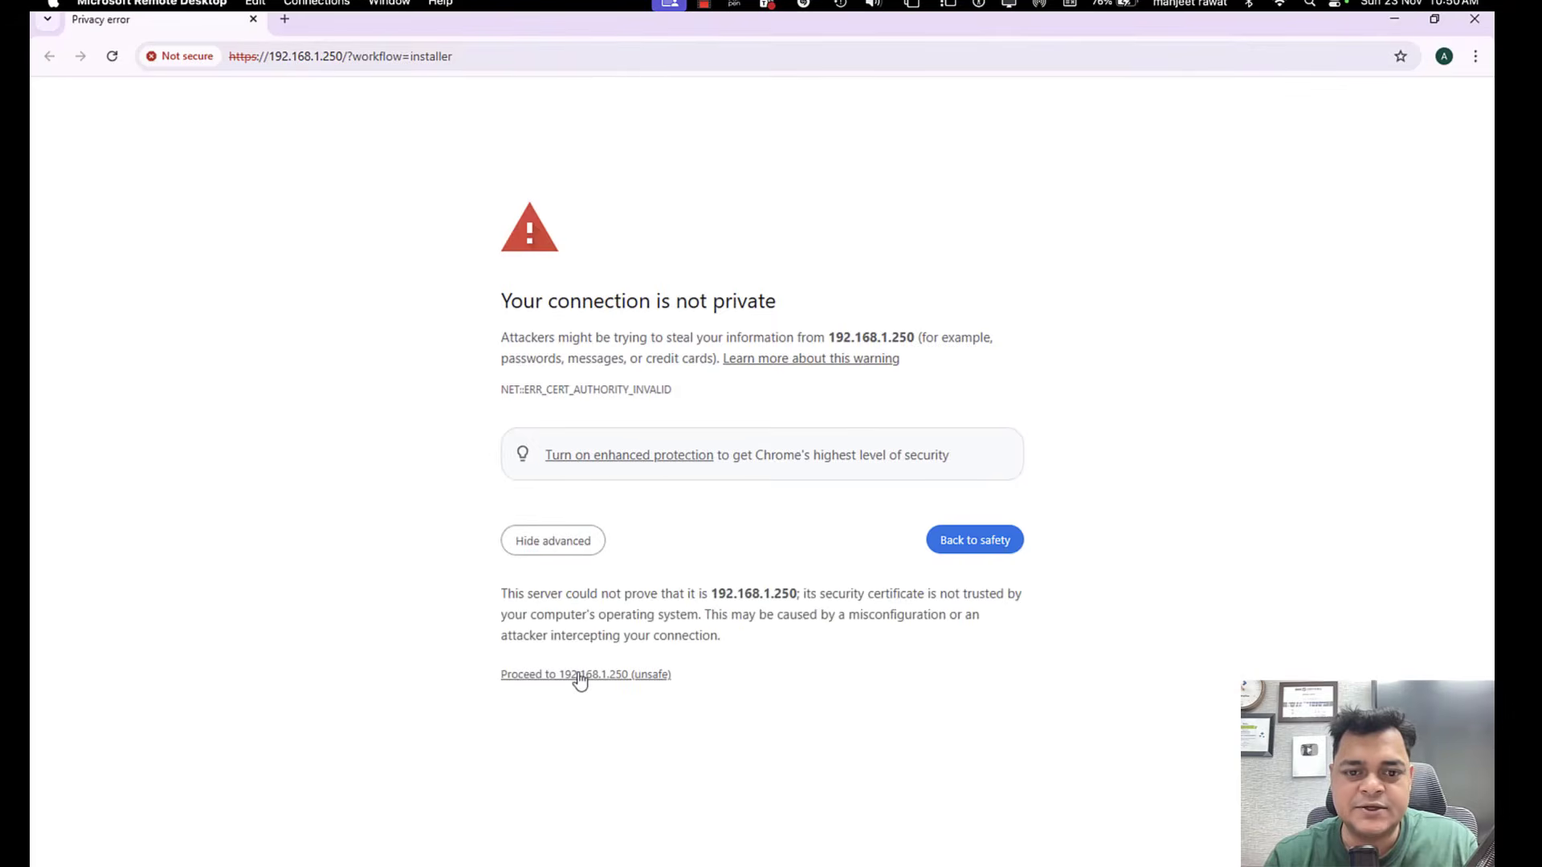
left_click(577, 675)
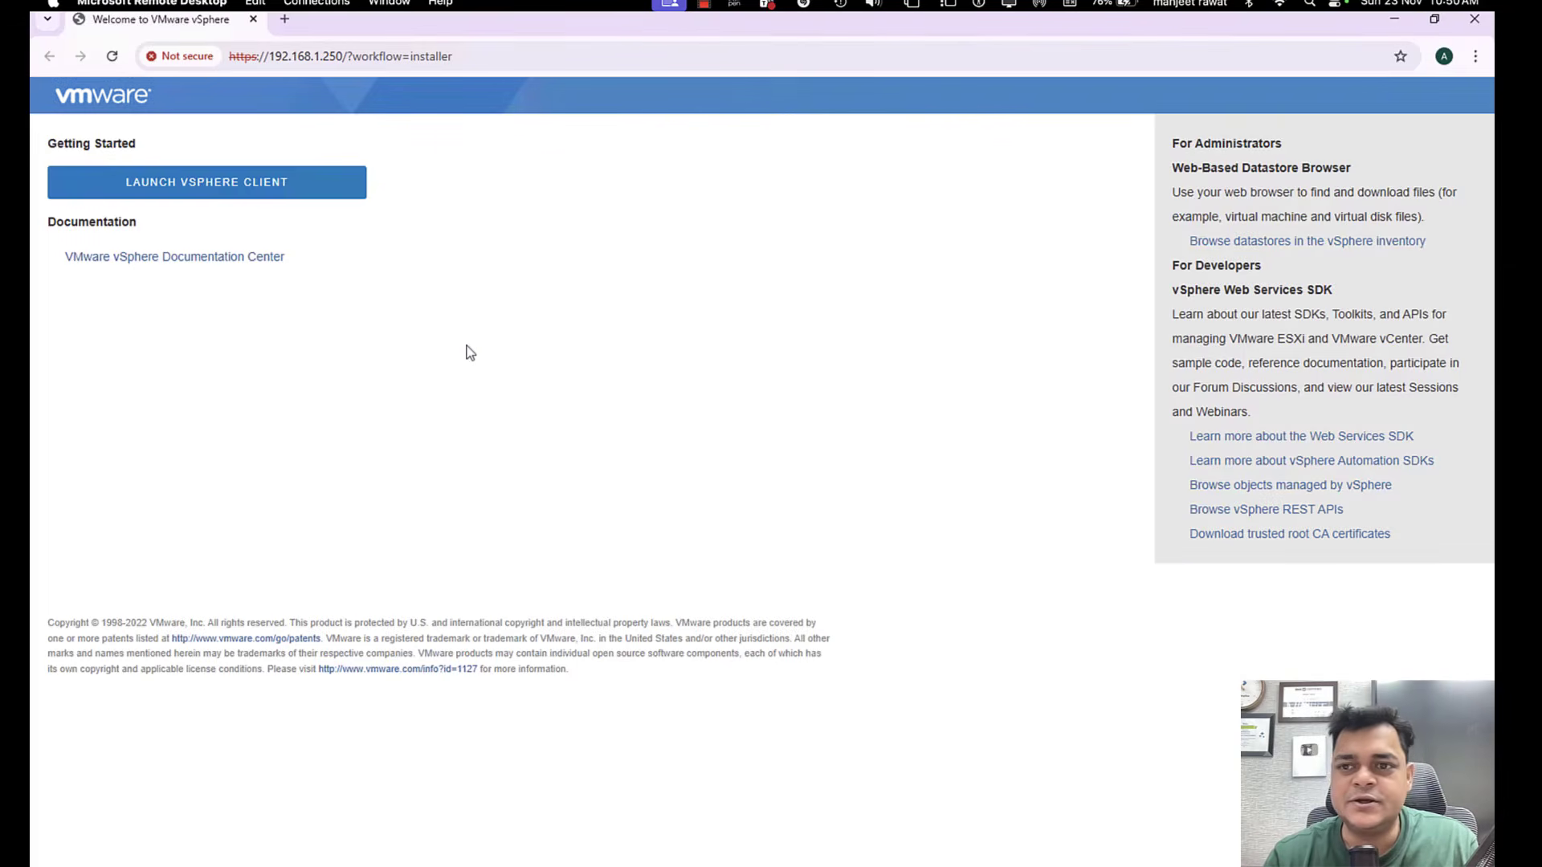
left_click(302, 194)
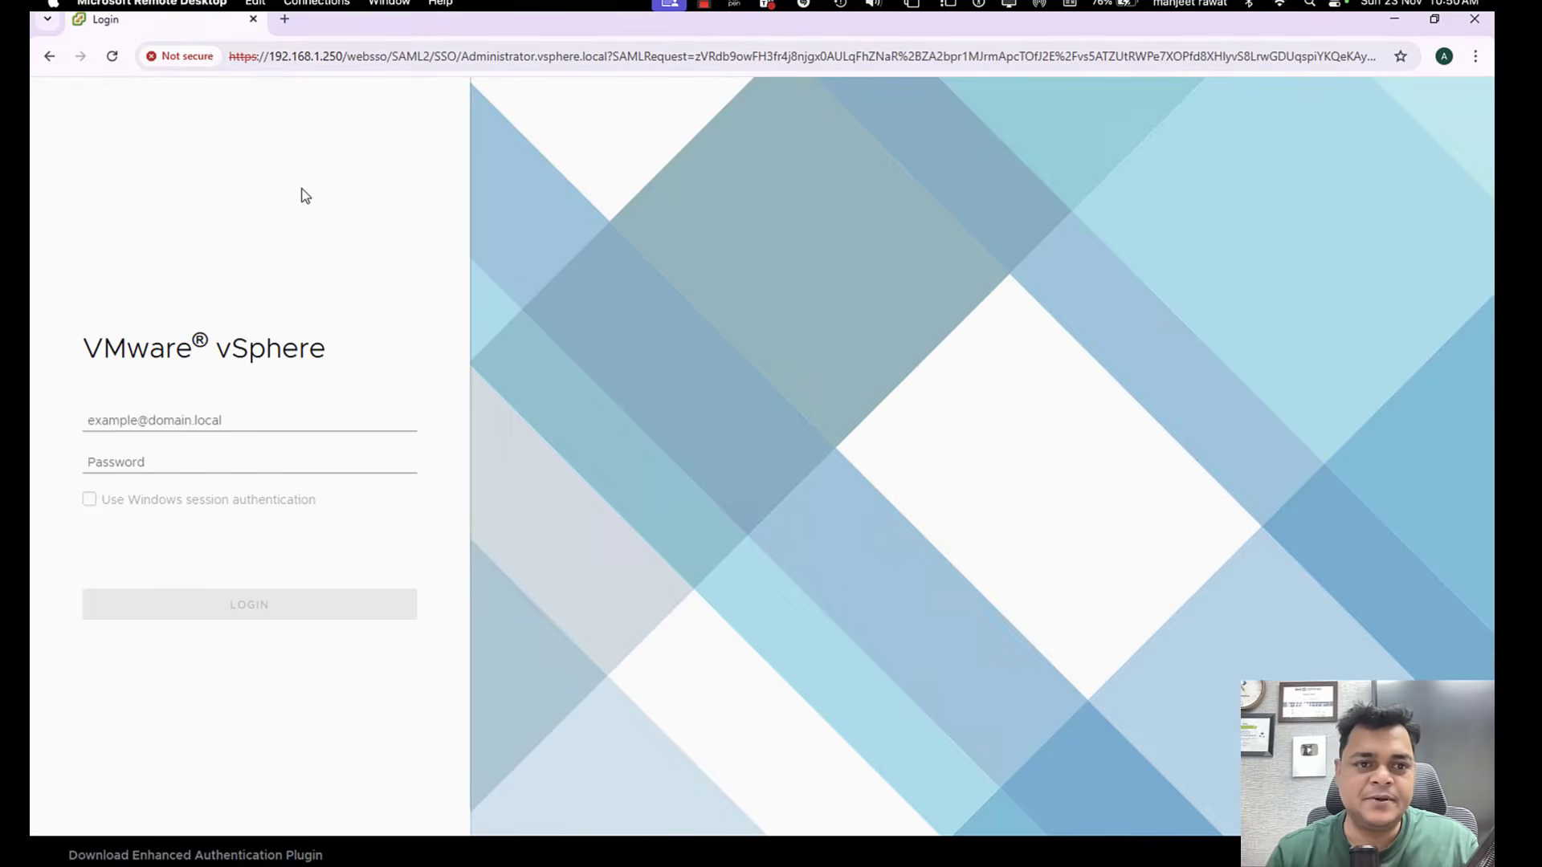
Try to log in to vSphere with the vsphere.local domain's administrator username and the account password.
left_click(211, 415)
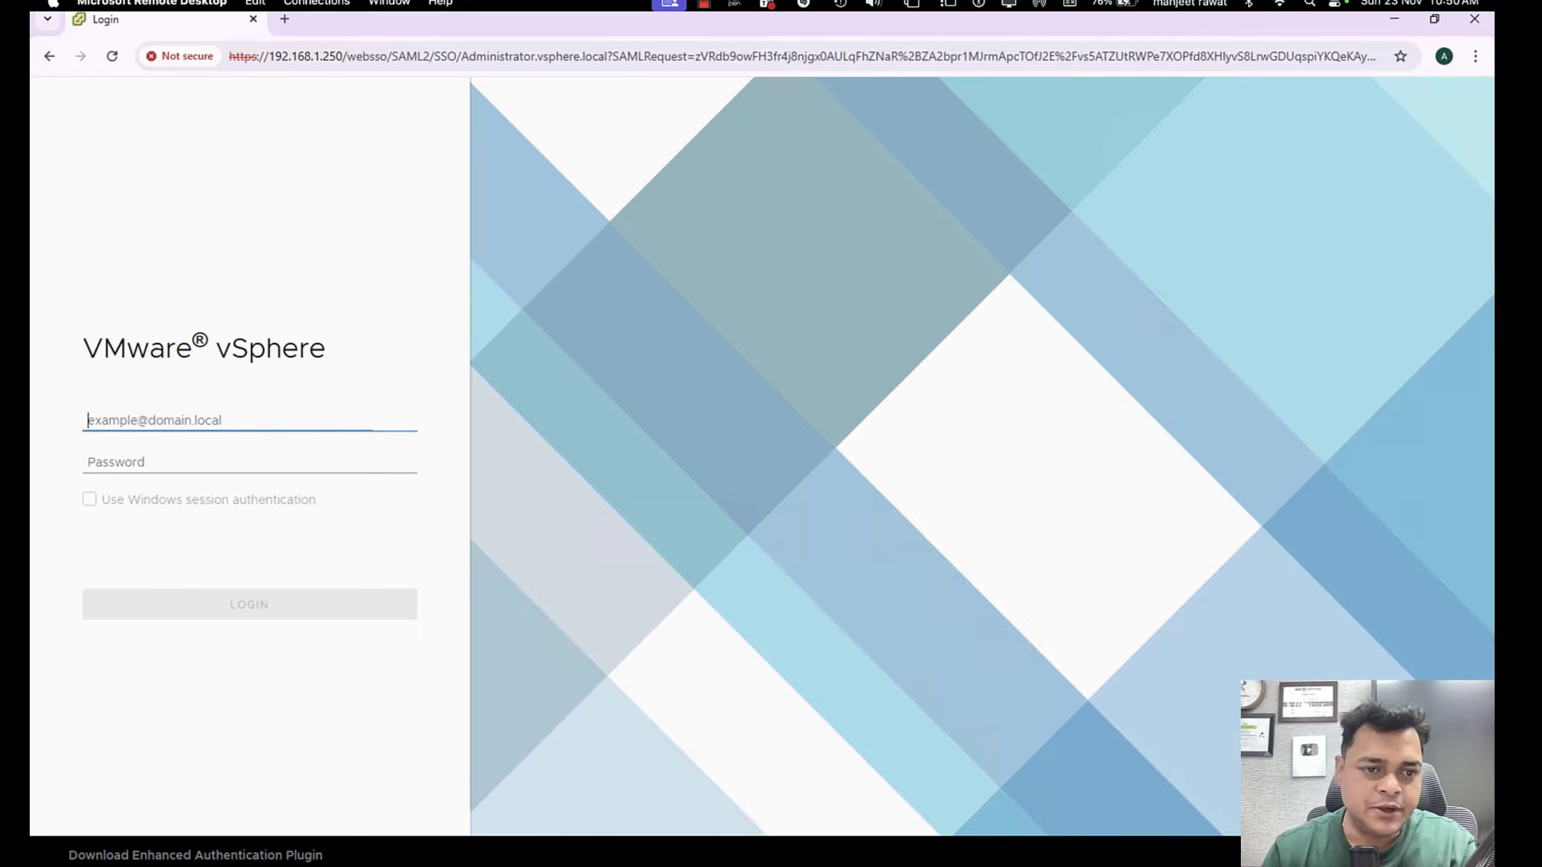
type("A")
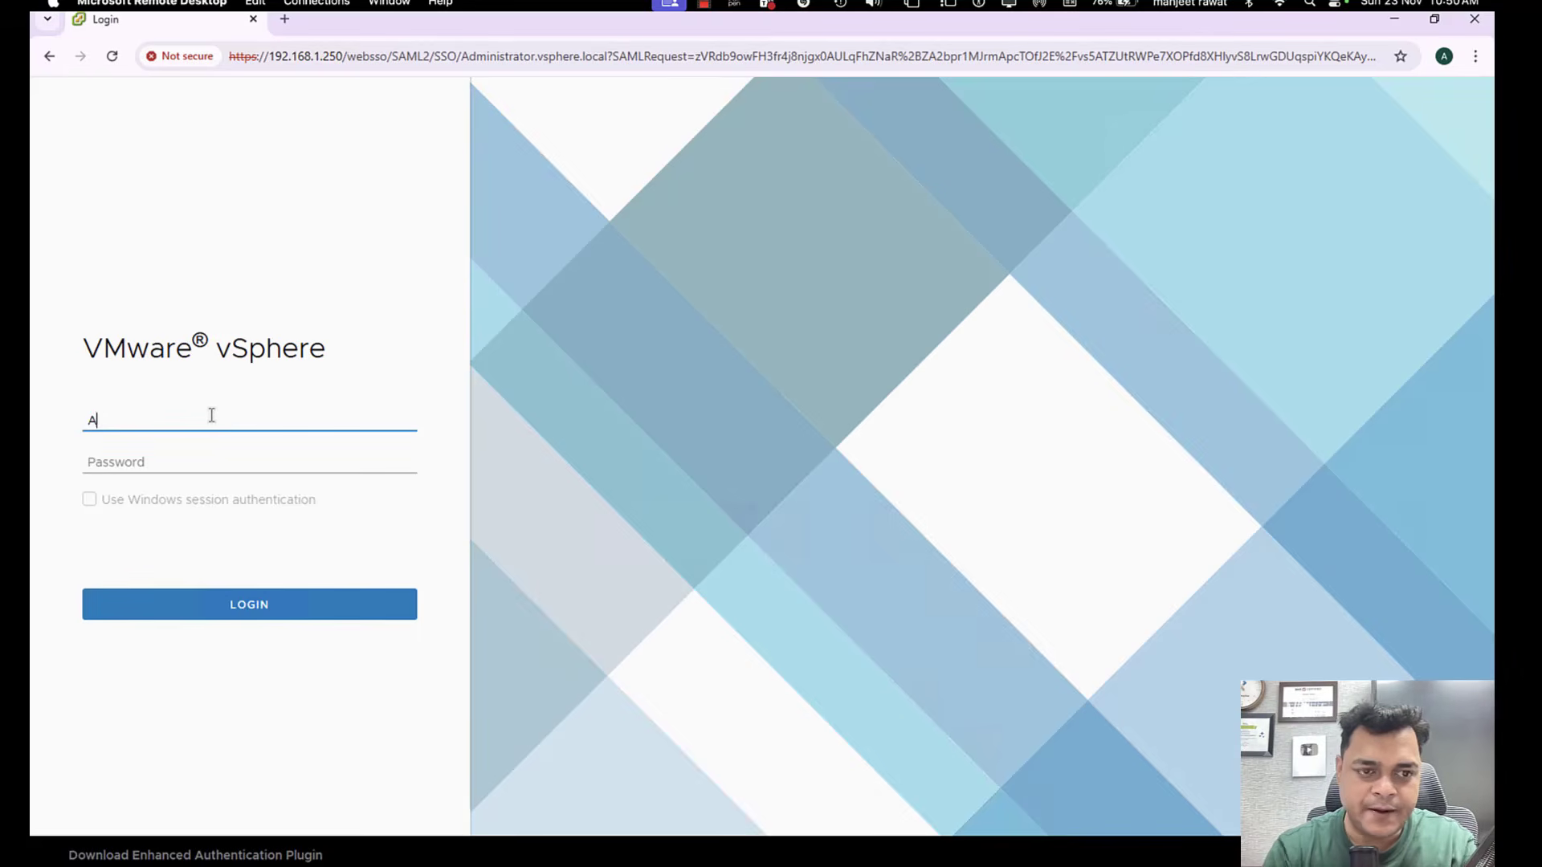
type("dministrator@")
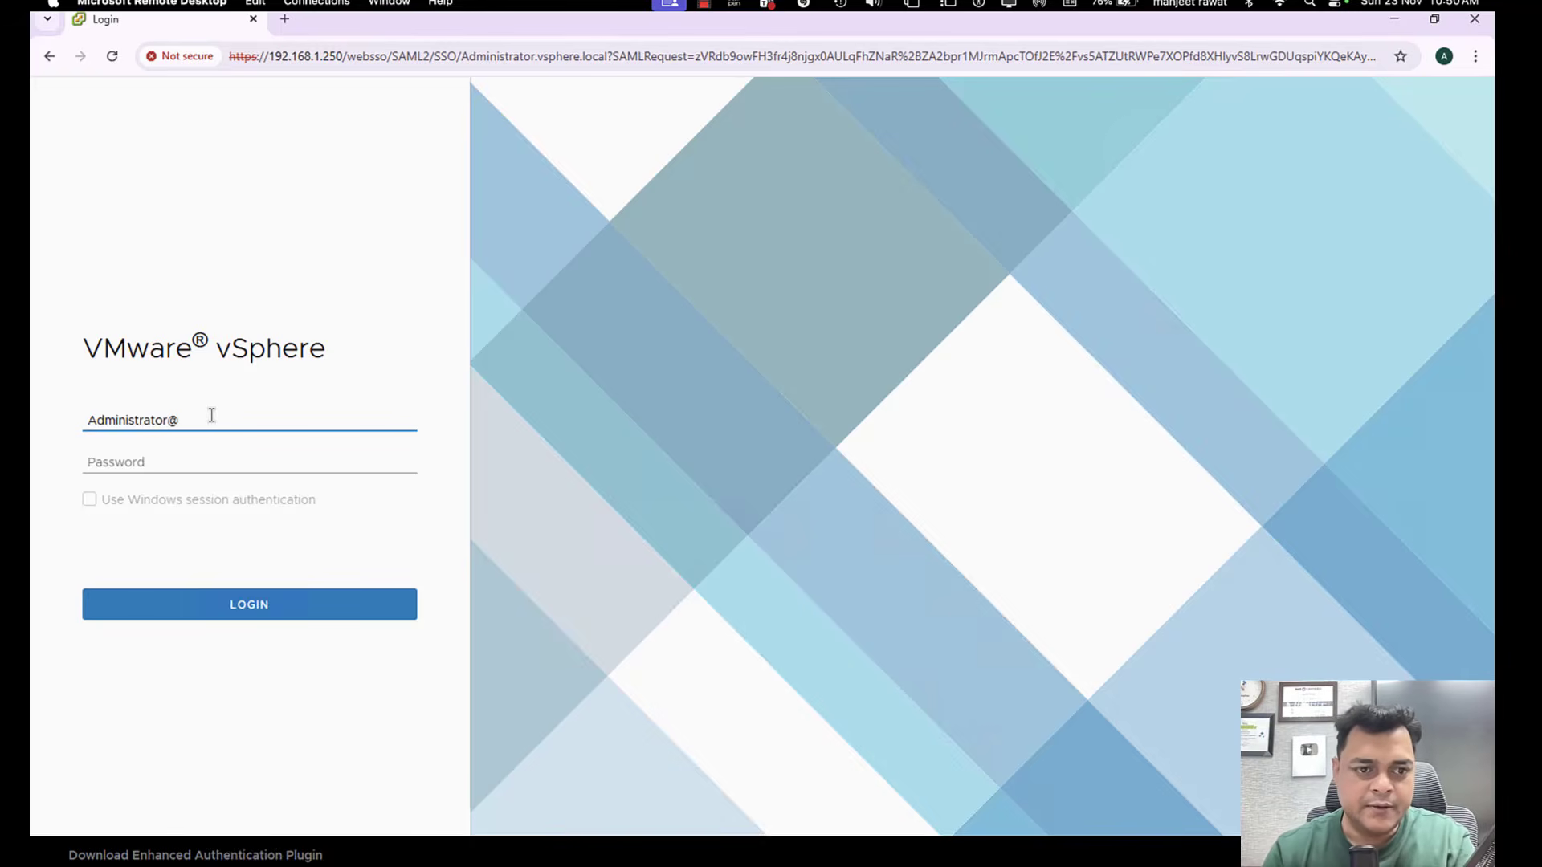
type("vsp")
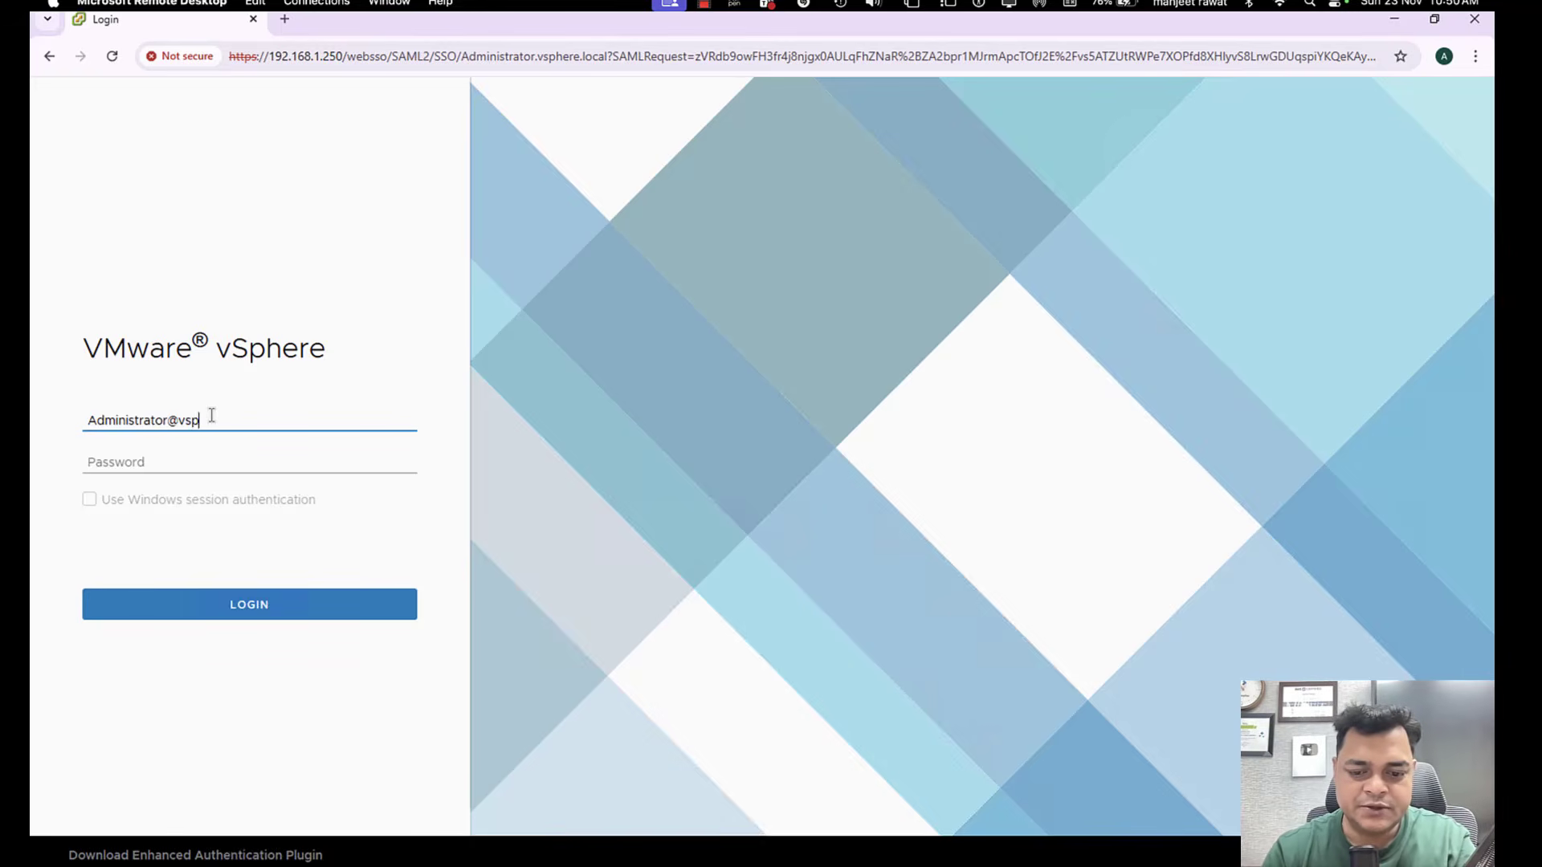
type("here.")
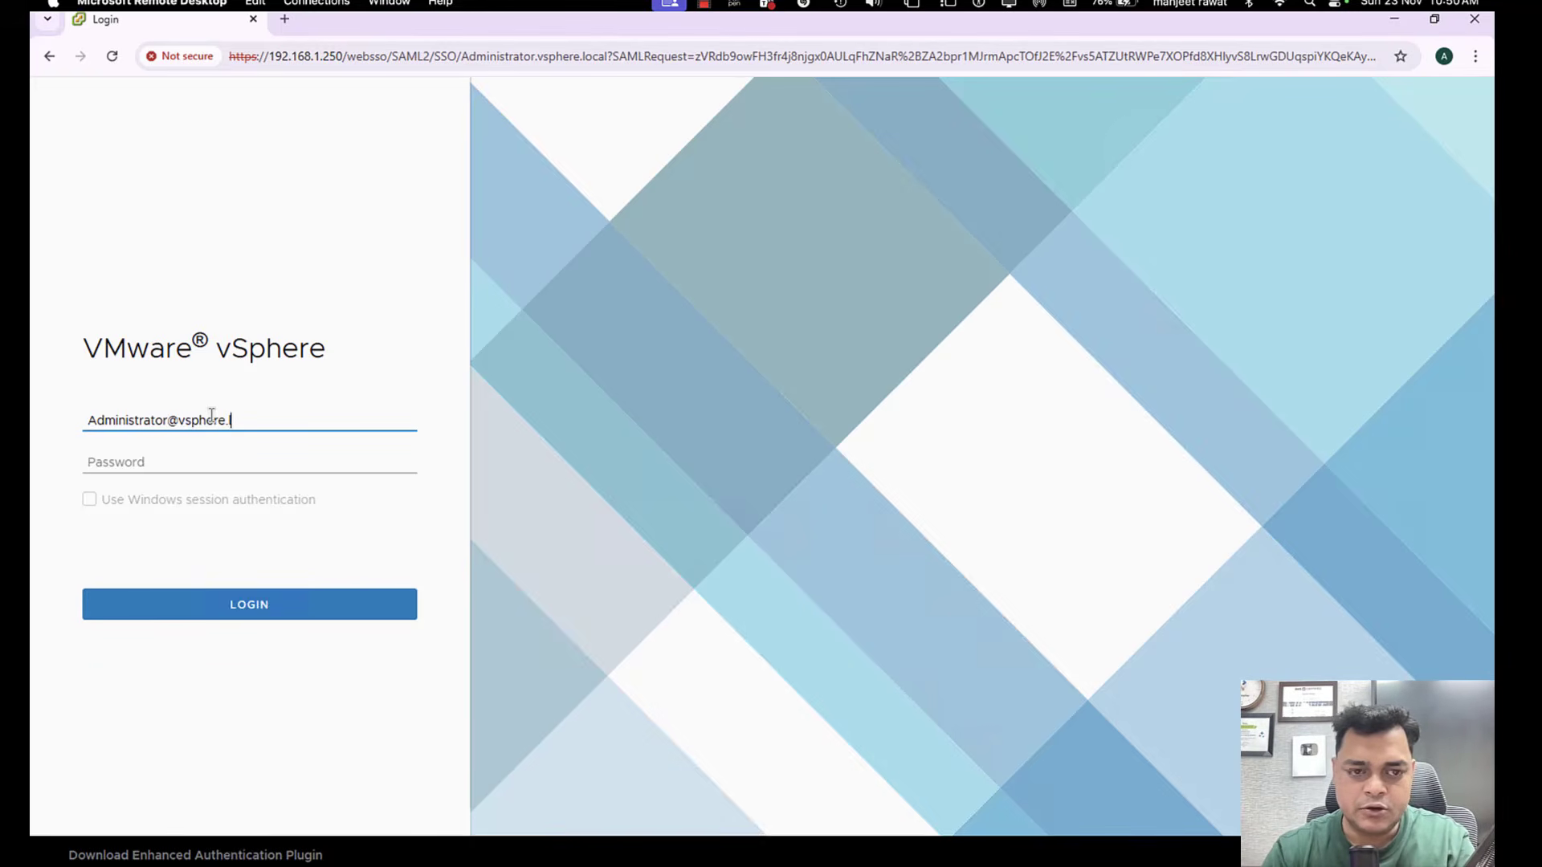
type("local")
key("Tab")
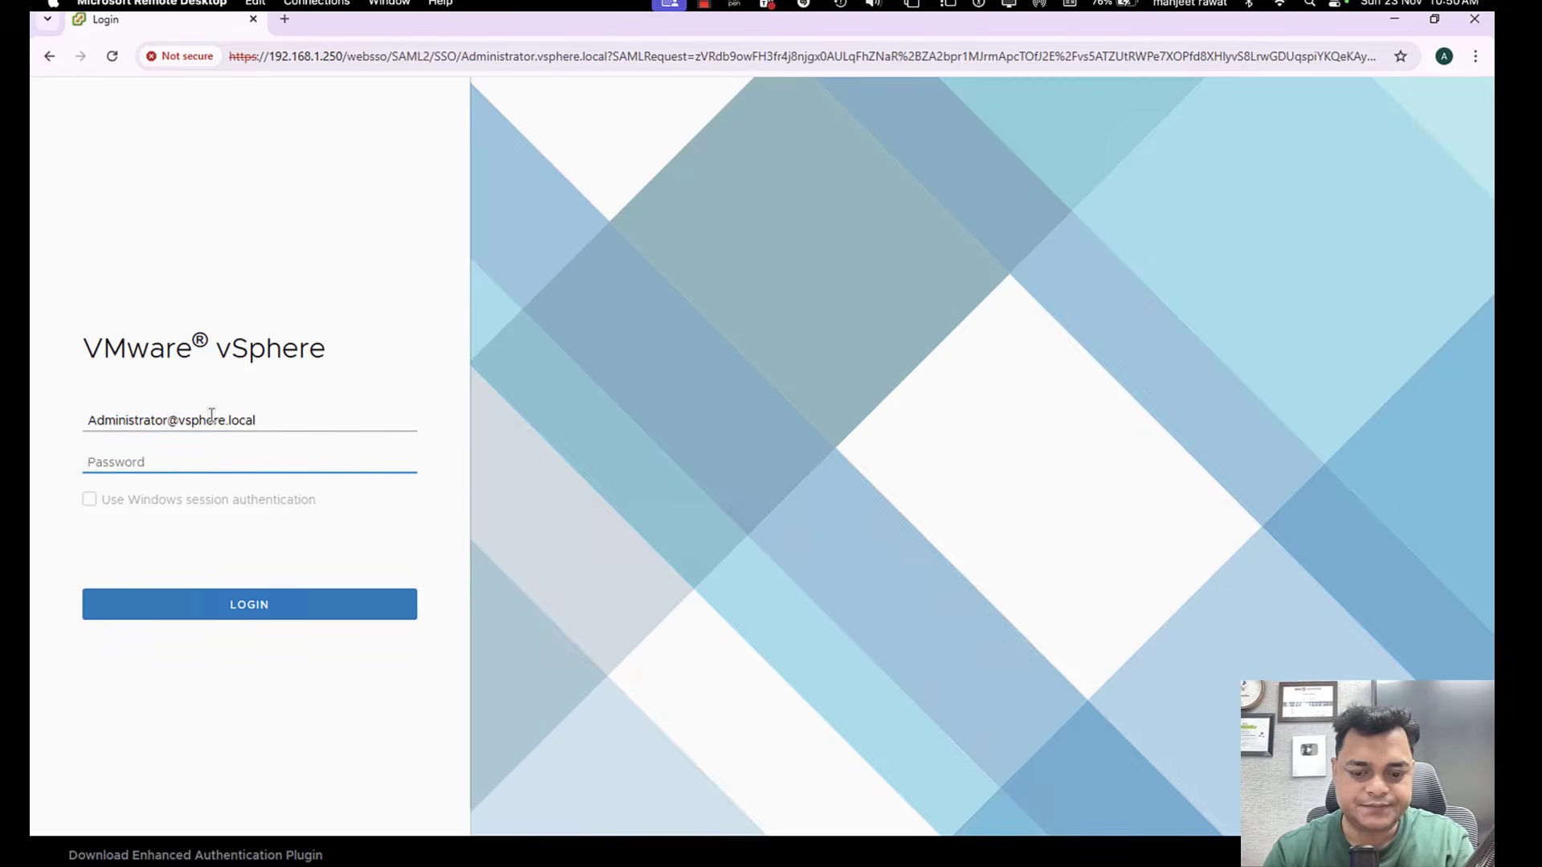
type("•••••••••")
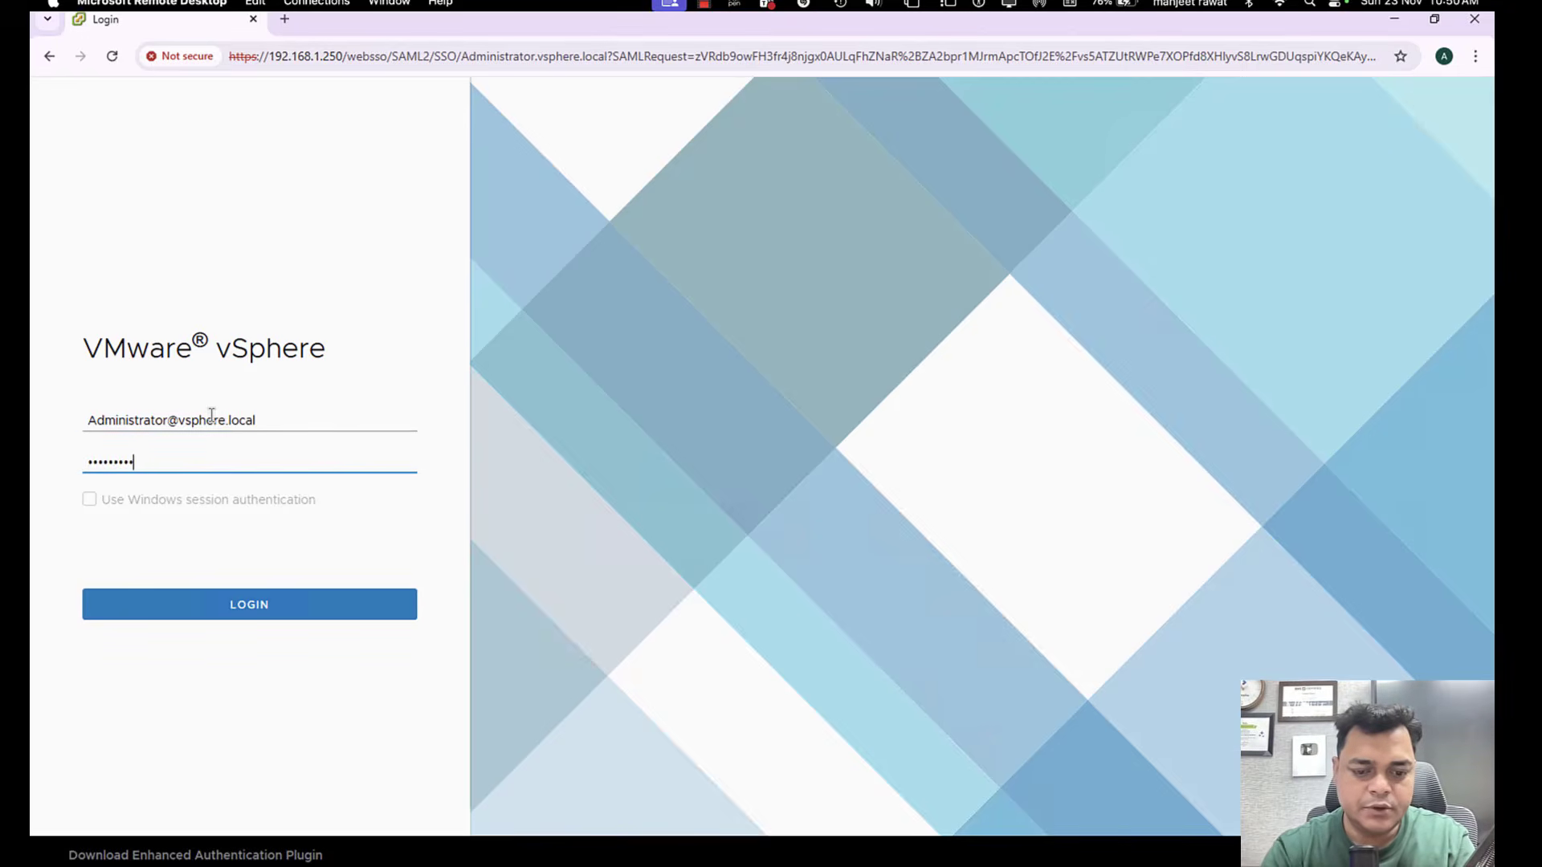
type("••••••")
key("Return")
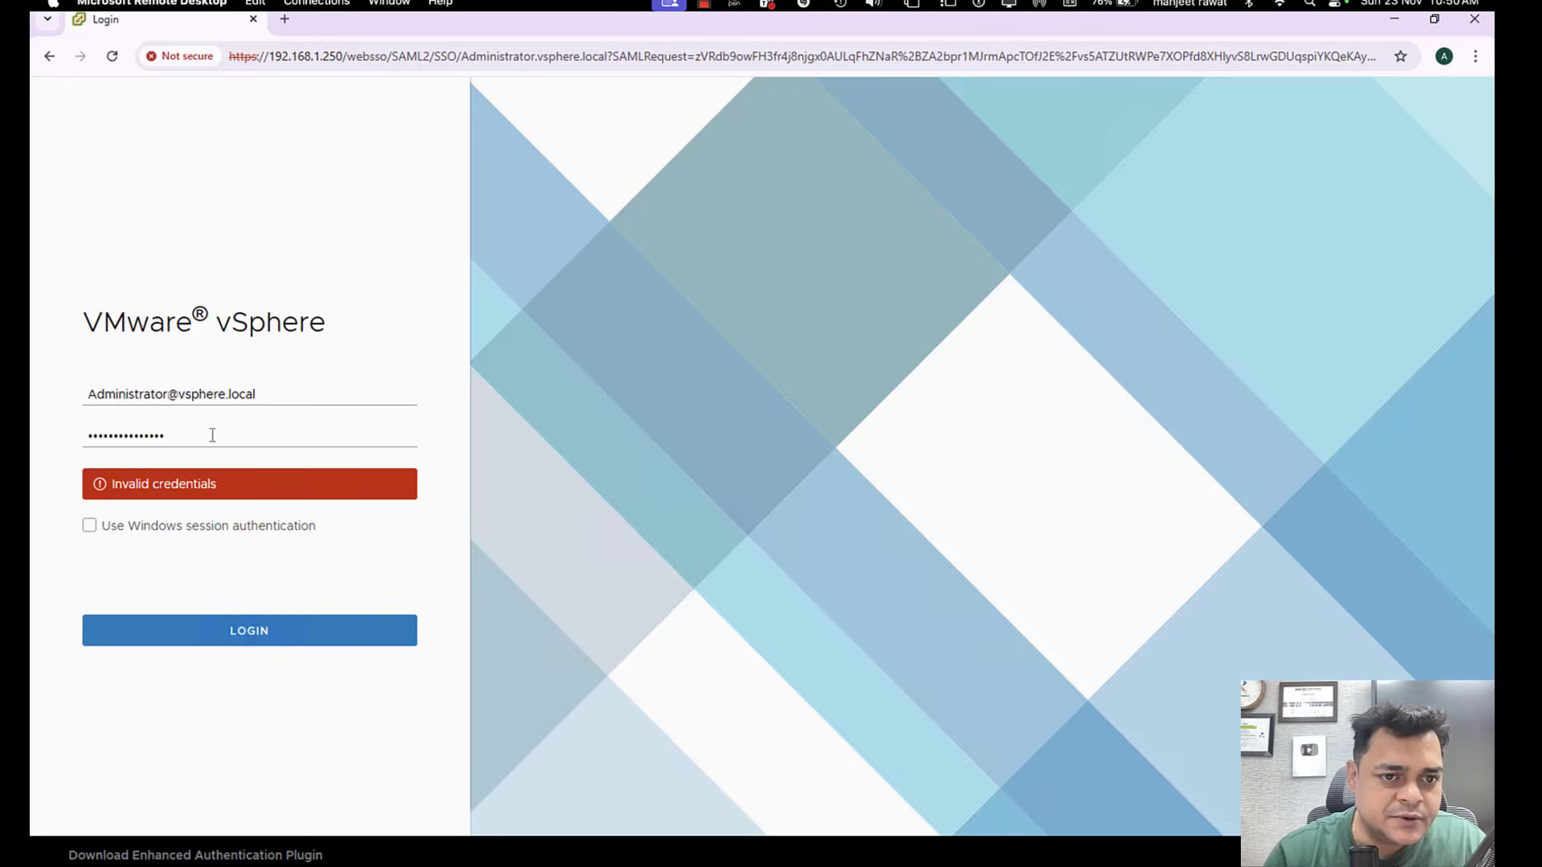
Replace the entered vSphere account password and try logging in again.
double_click(212, 435)
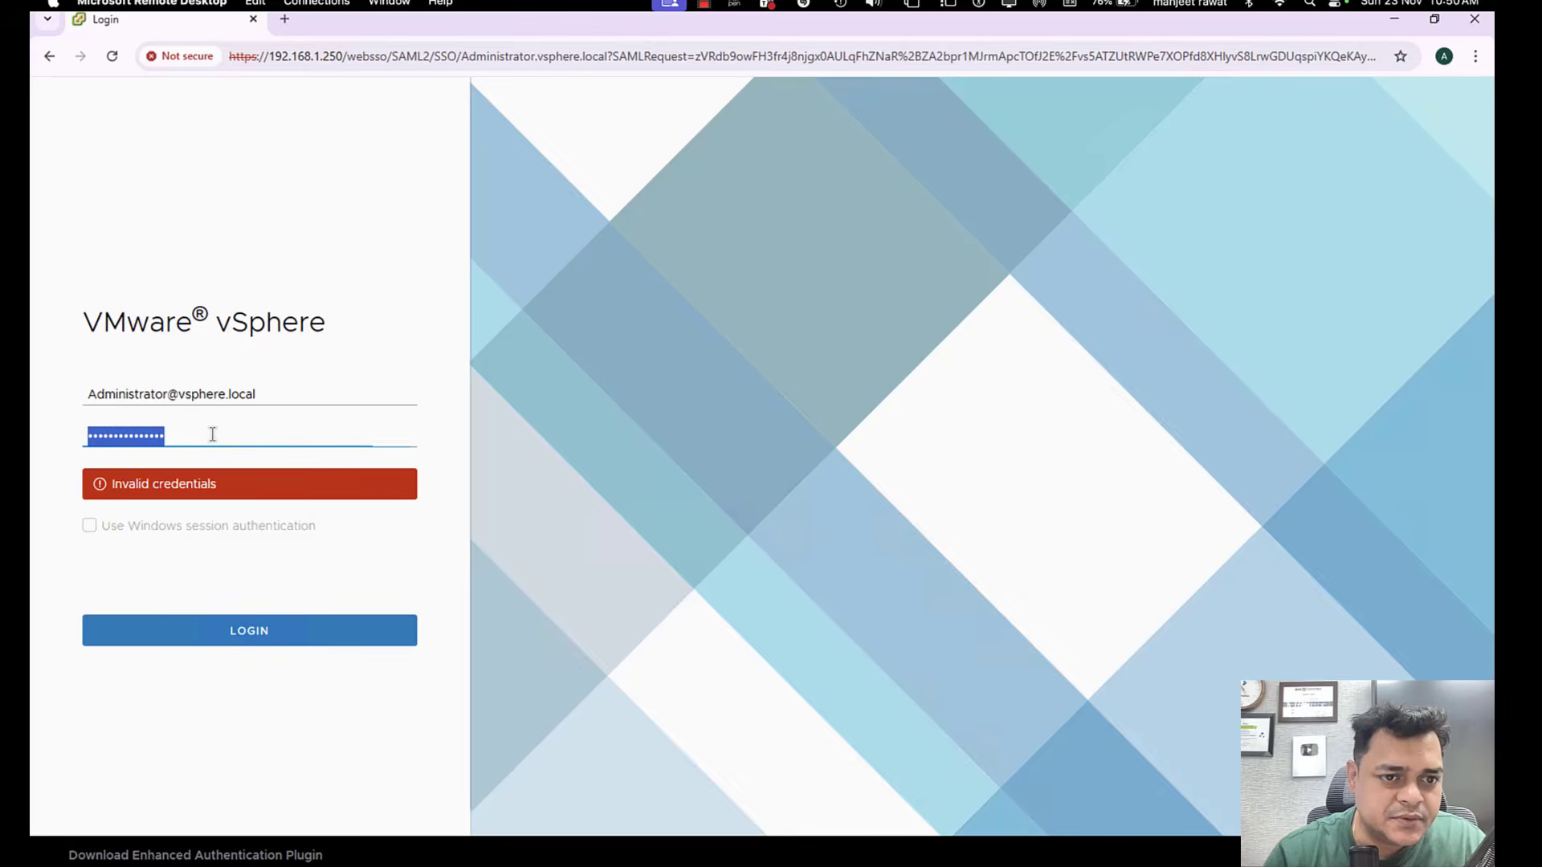
type("••••")
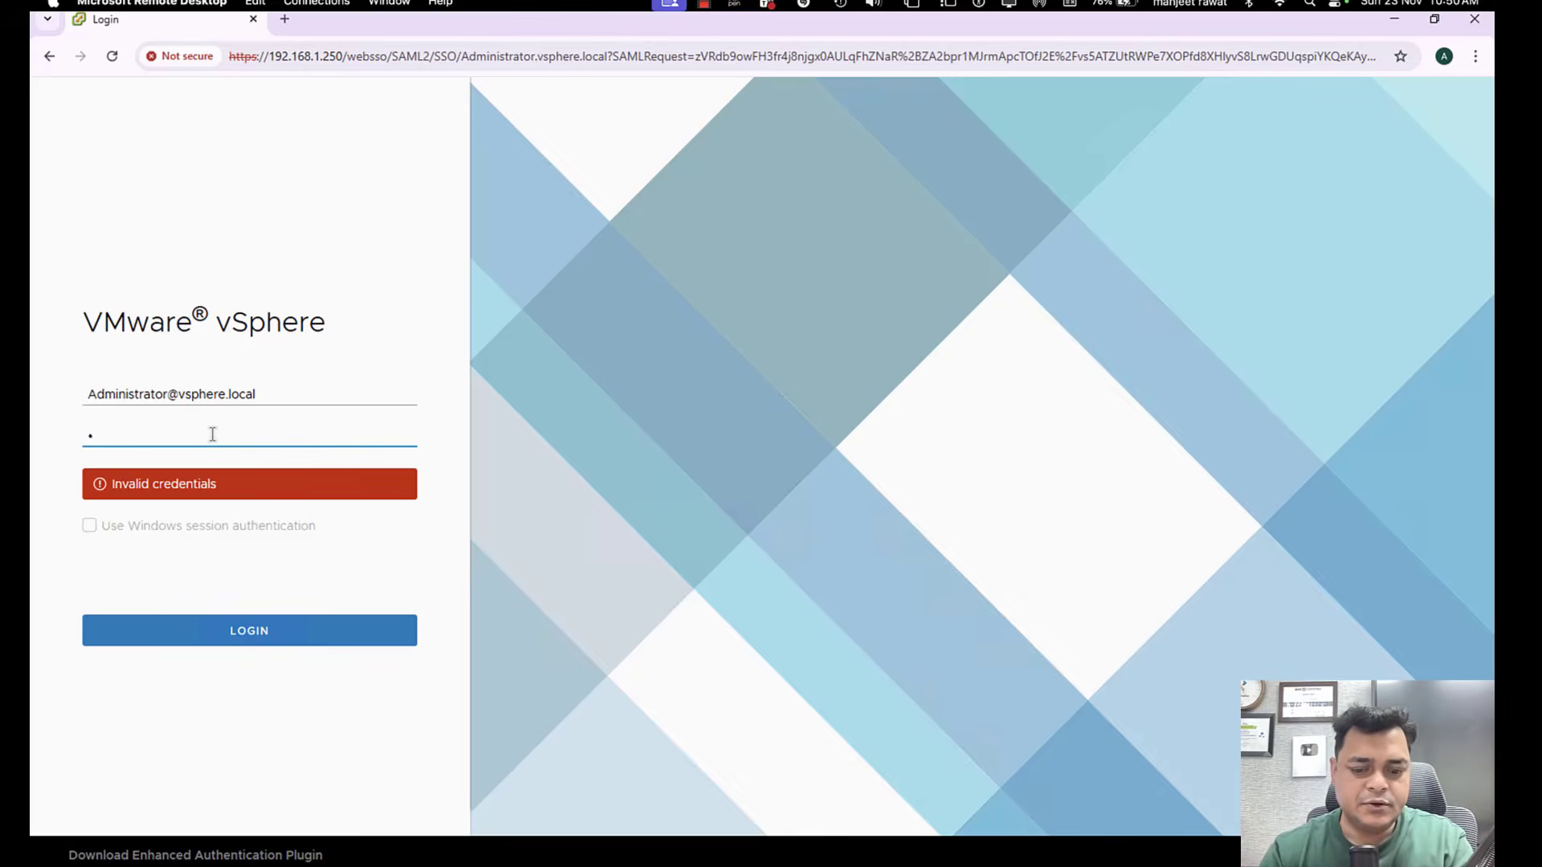
type("••••••••••")
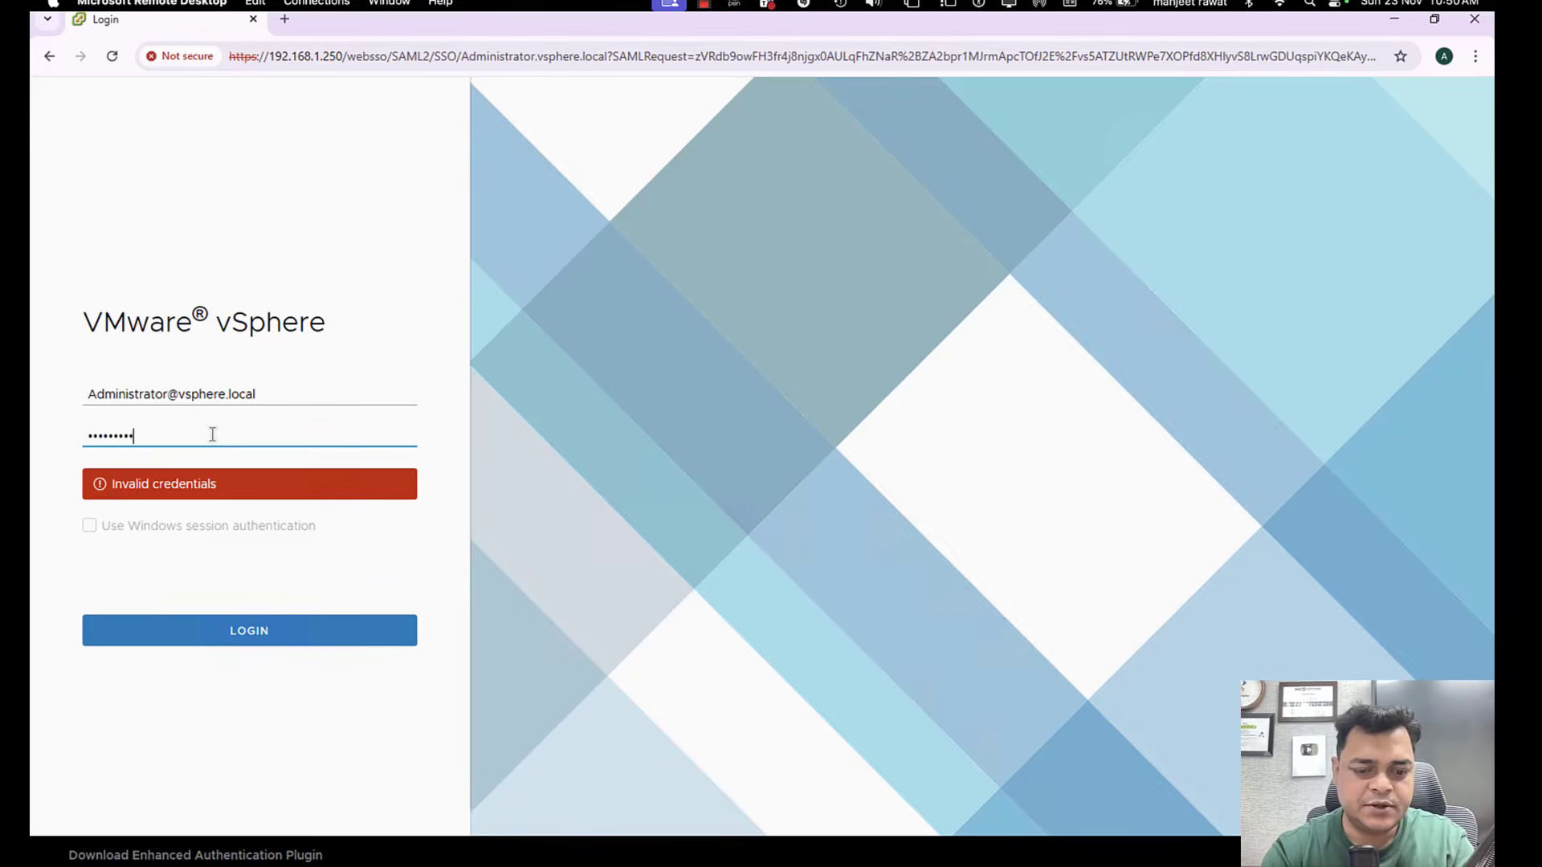
type("••")
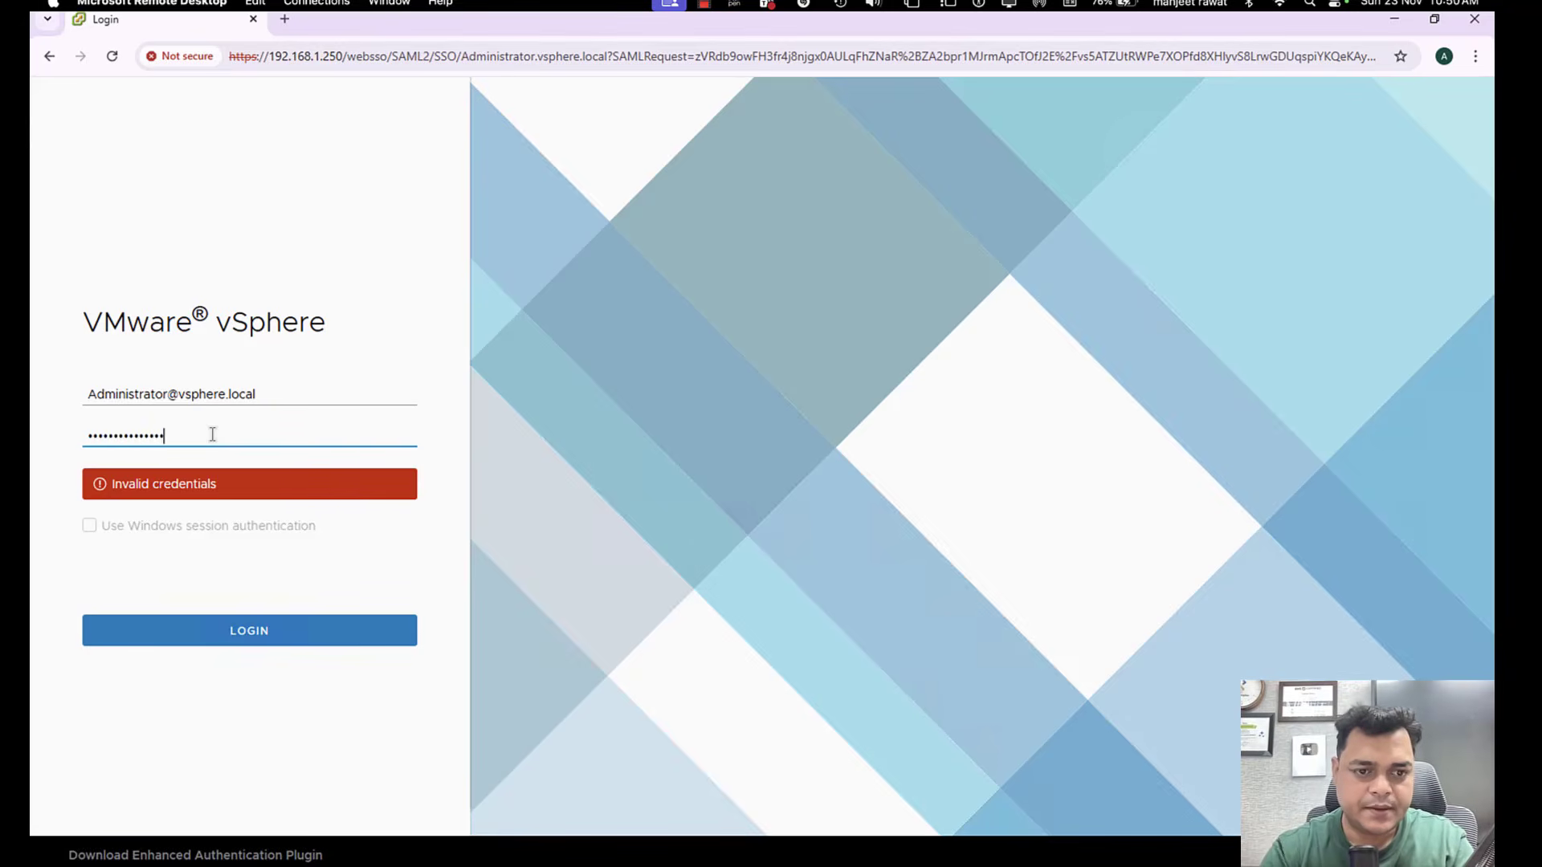
left_click(237, 632)
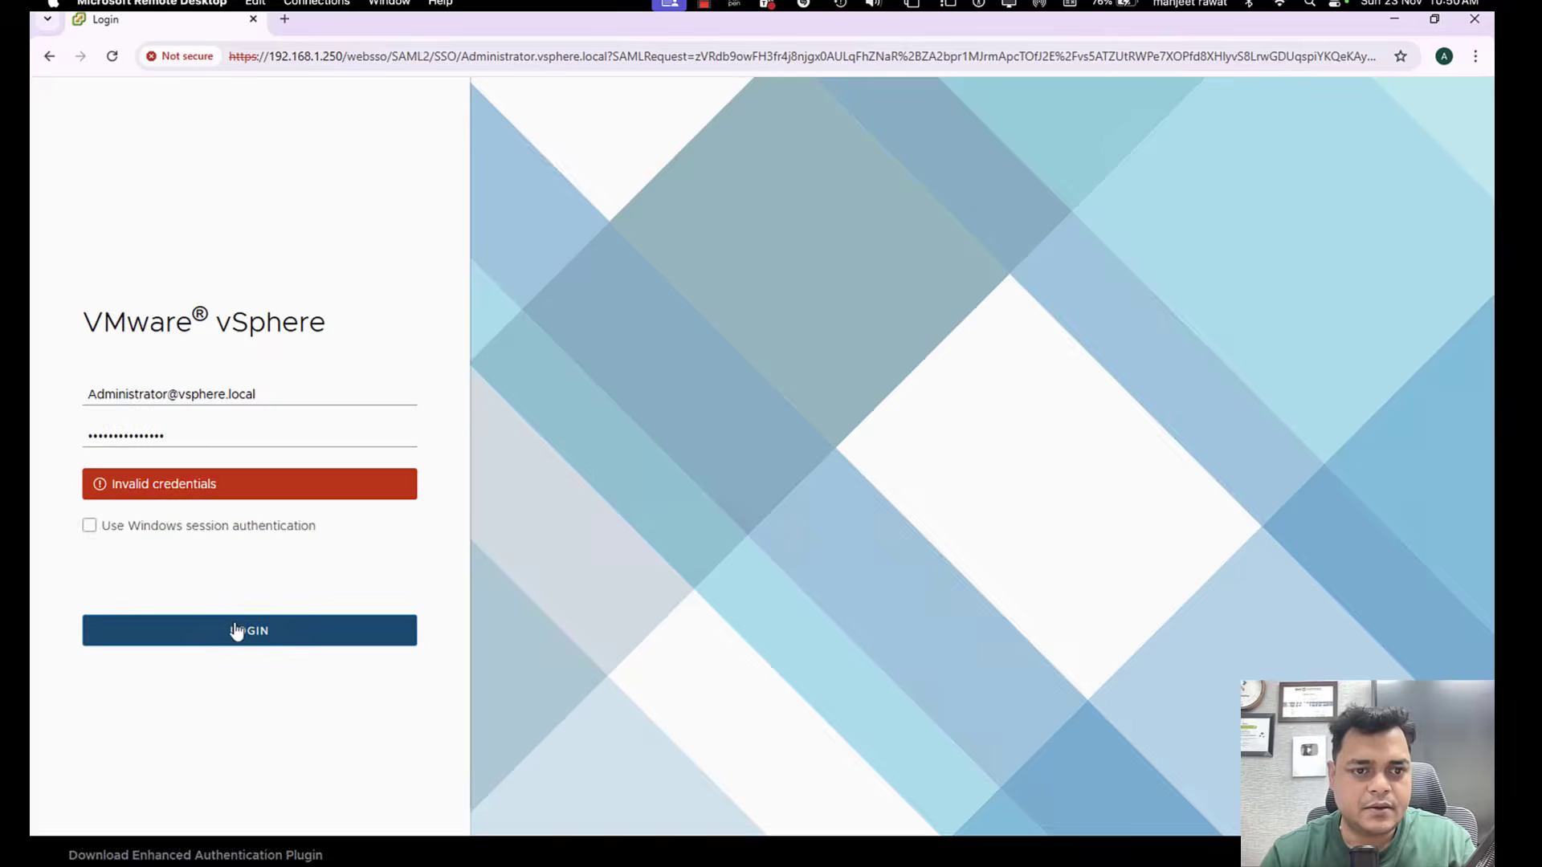
left_click(237, 632)
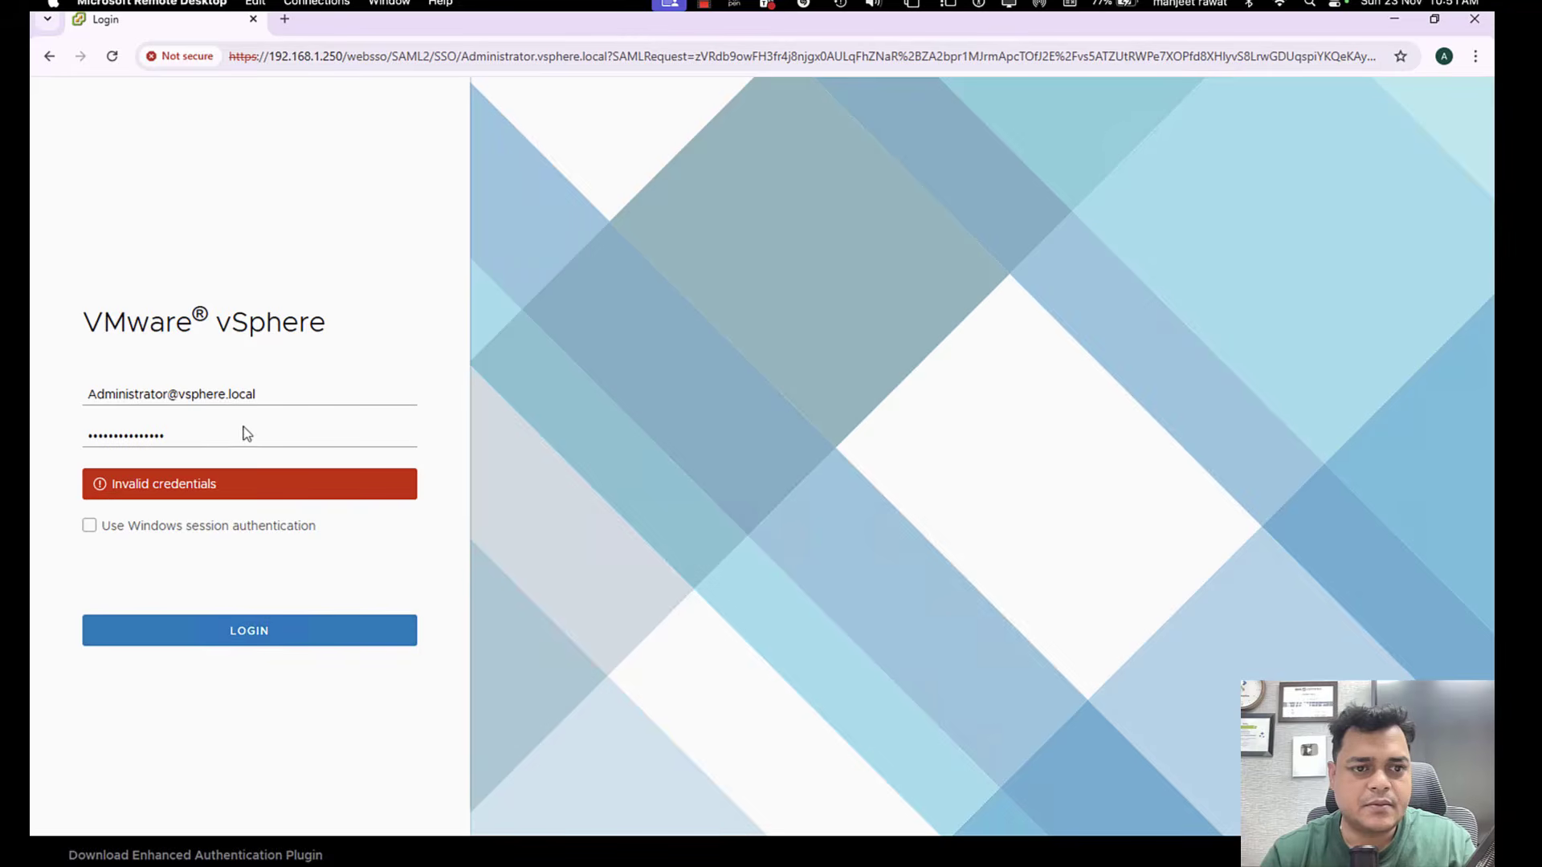
Clear the password field, enter the Single Sign-On administrator password again and retry the login.
left_click(211, 435)
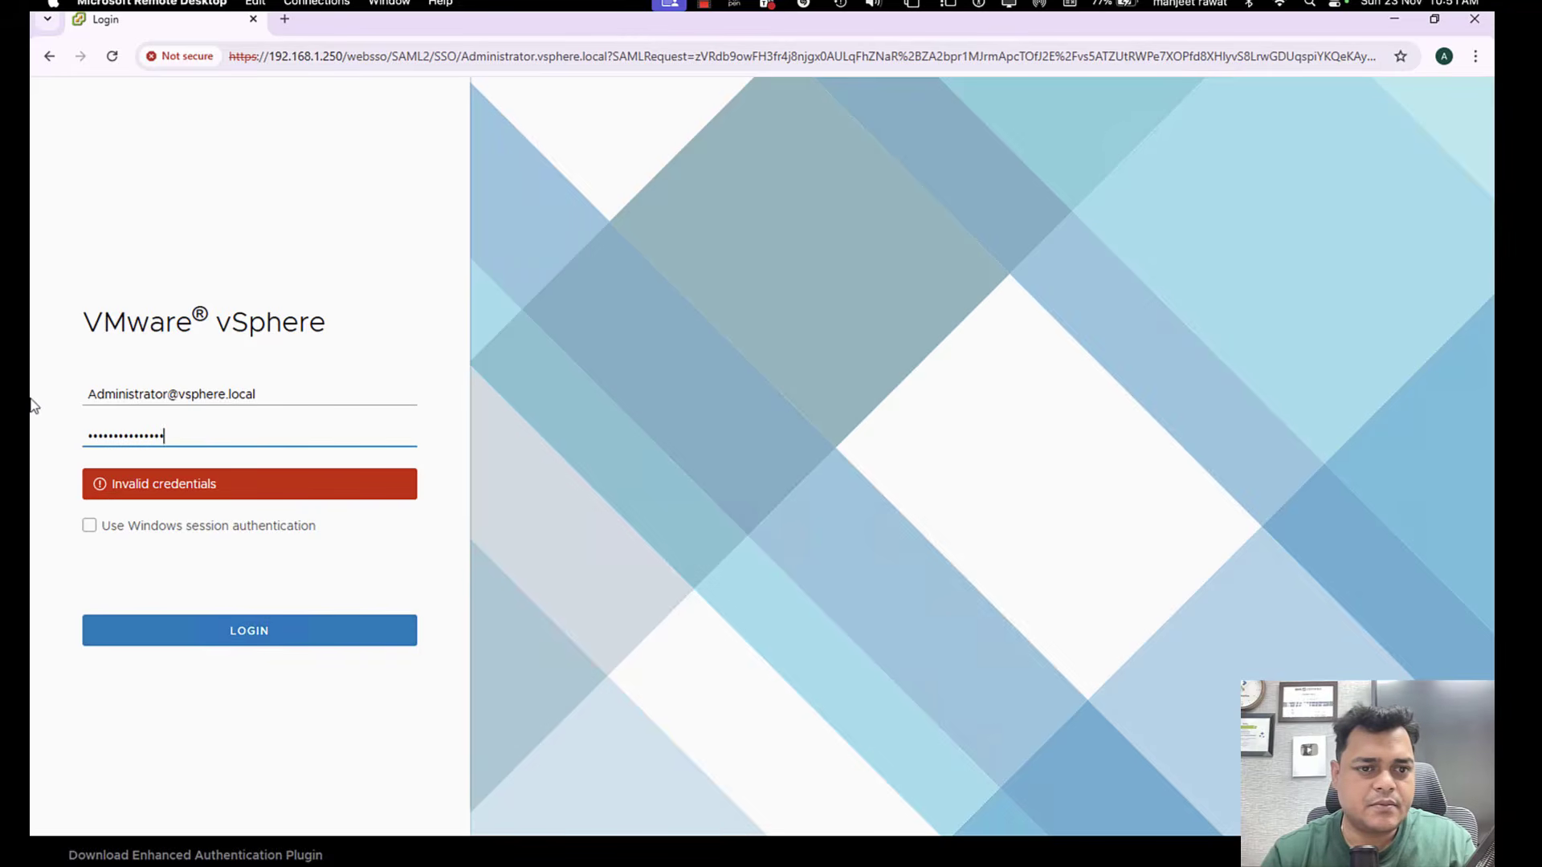
key("ctrl+a")
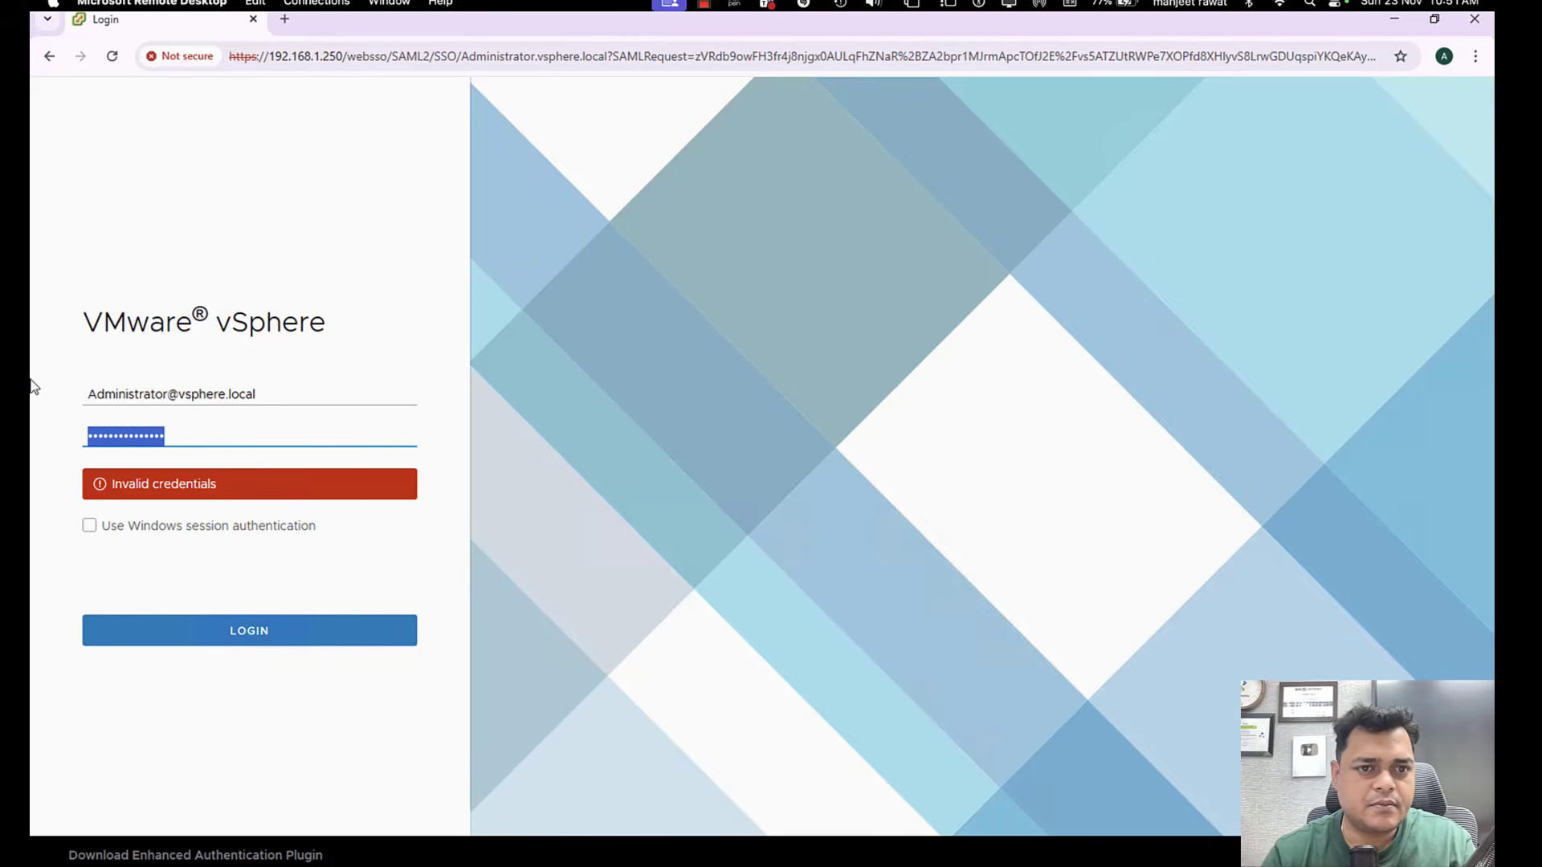
key("BackSpace")
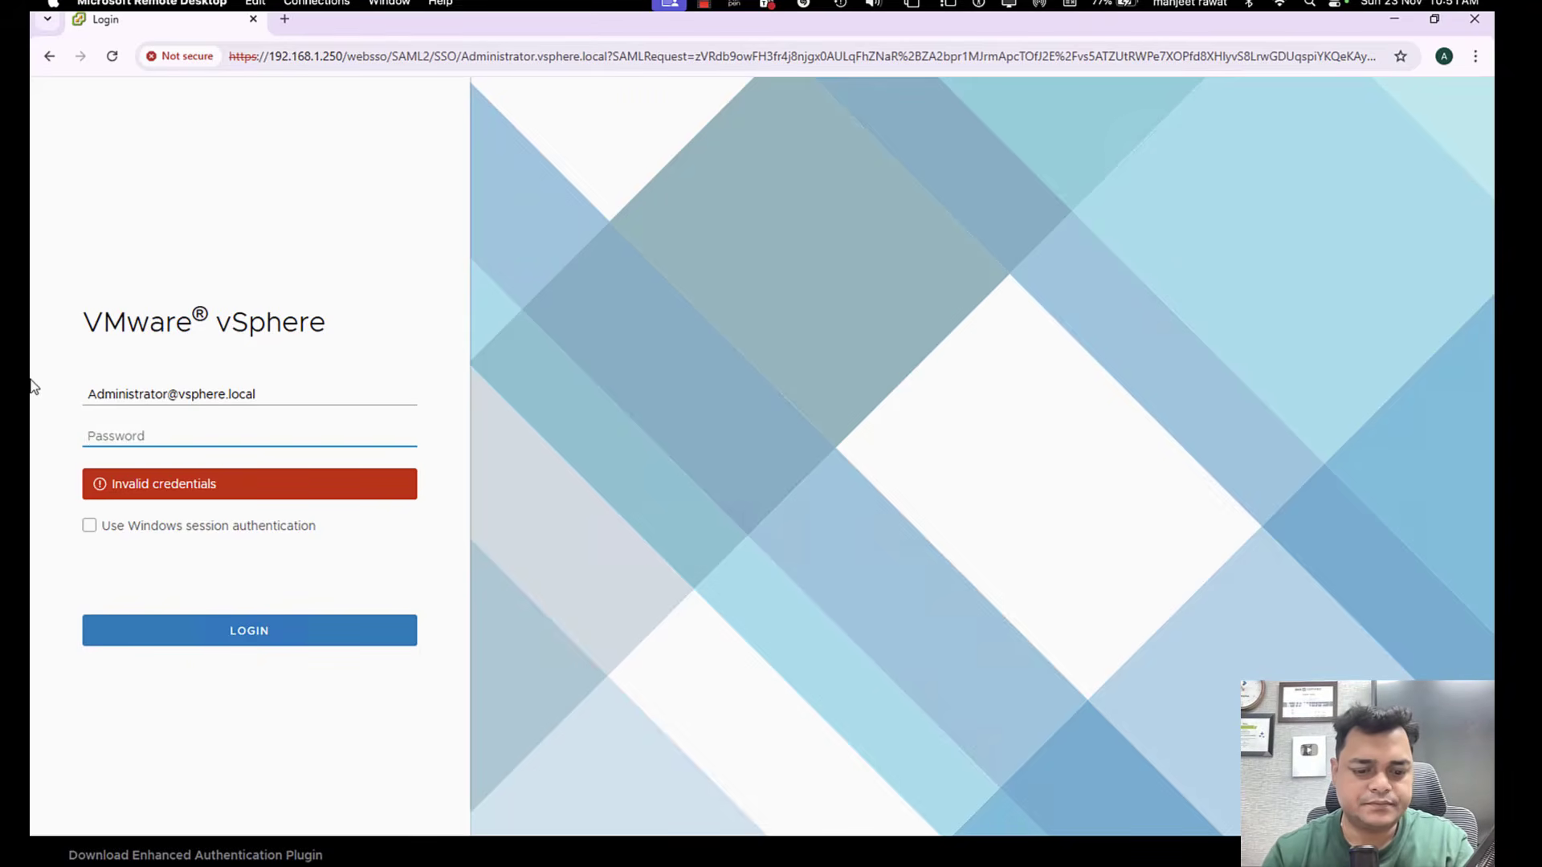
type("•••••")
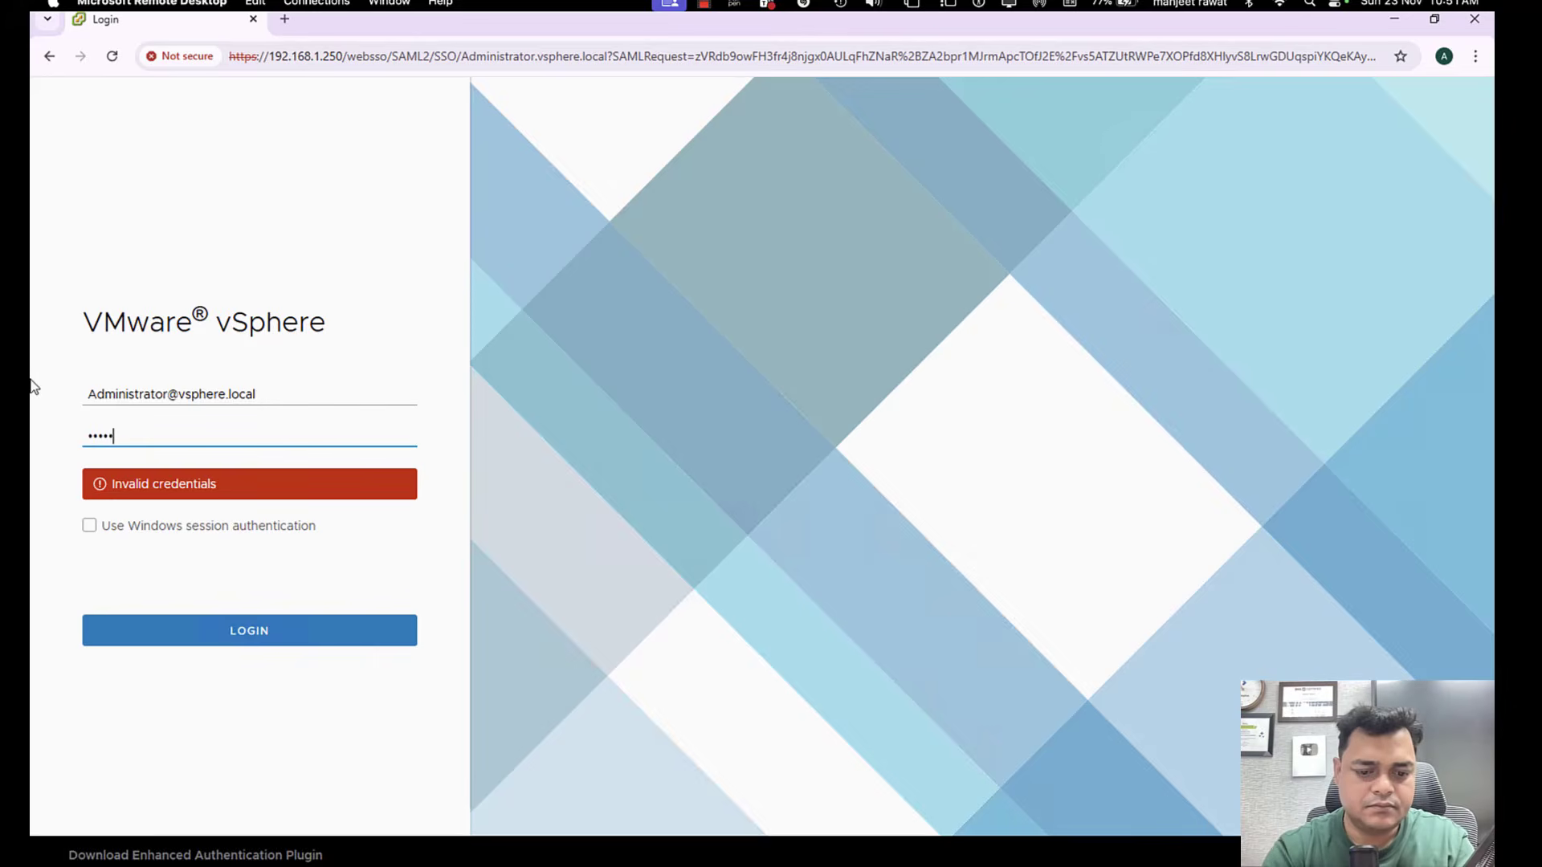
type("••••••••")
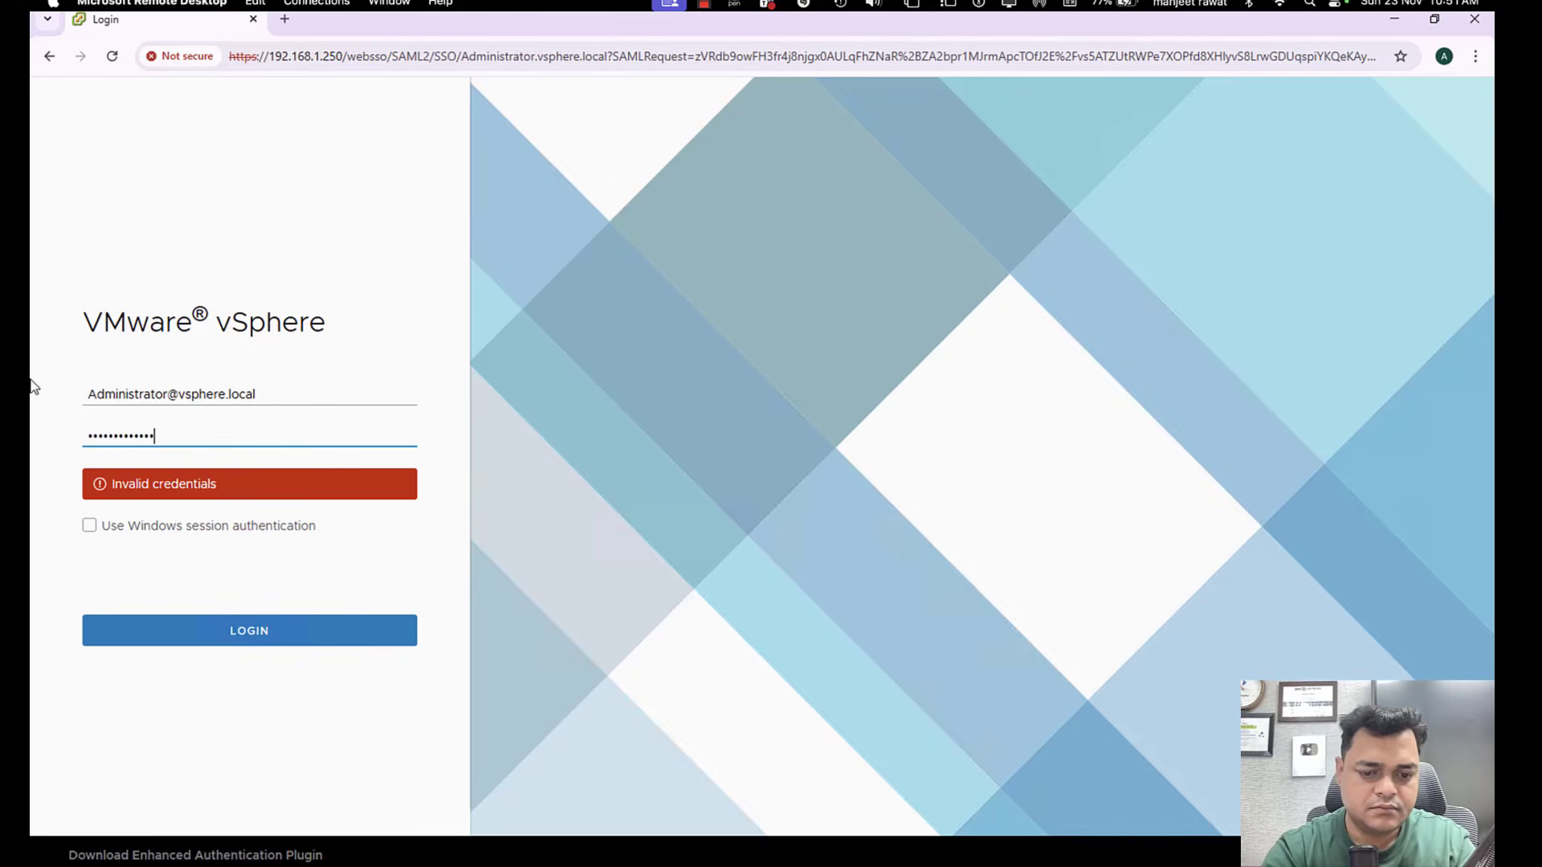
type("••")
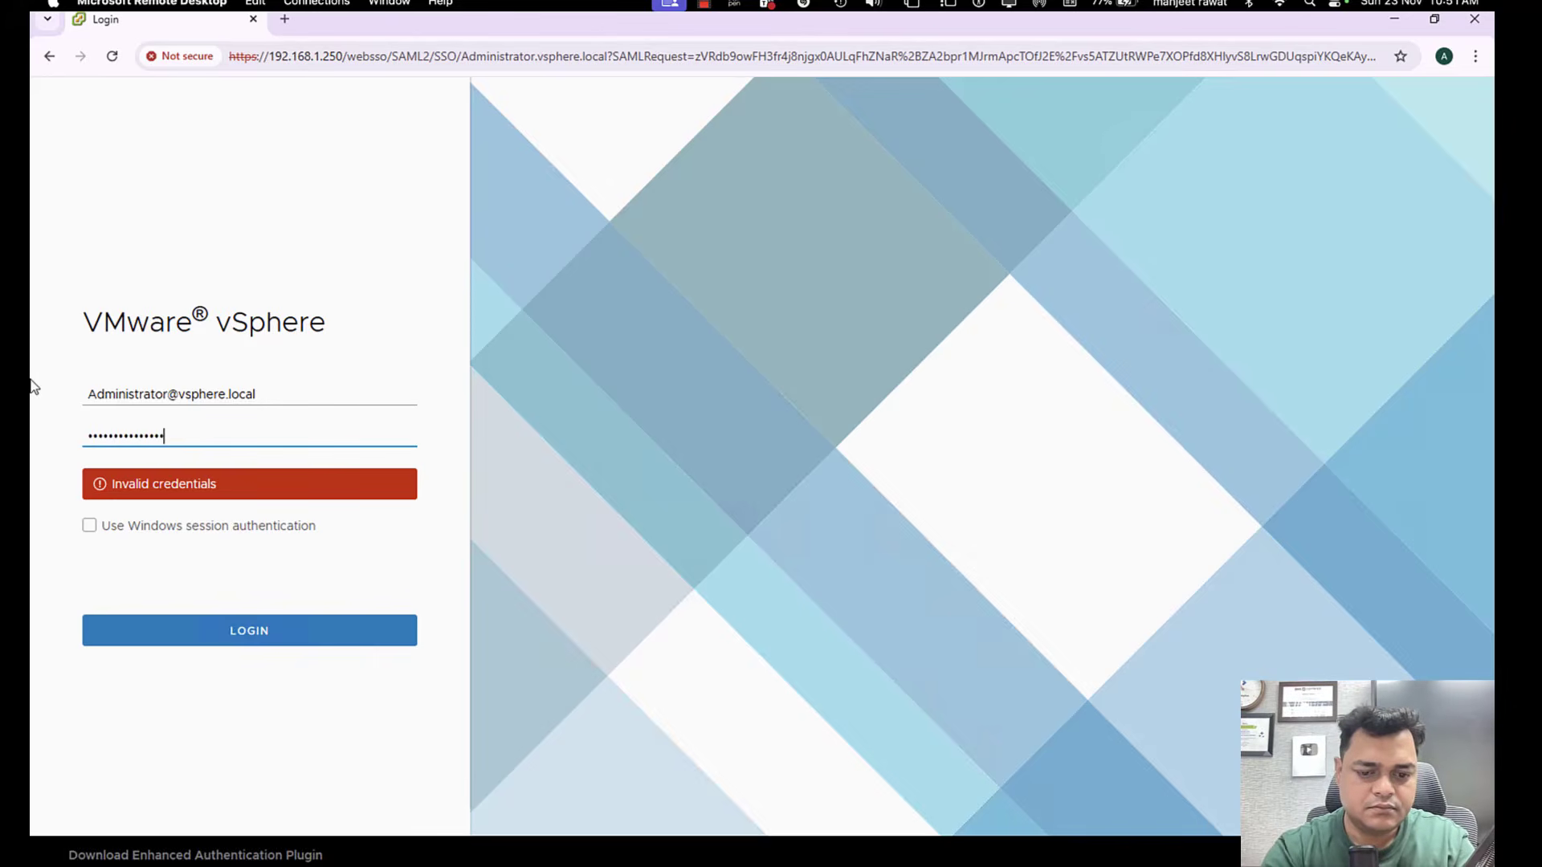
left_click(255, 640)
Re-enter the vsphere.local administrator username in the login form and start replacing the account password.
left_click_drag(285, 389, 32, 311)
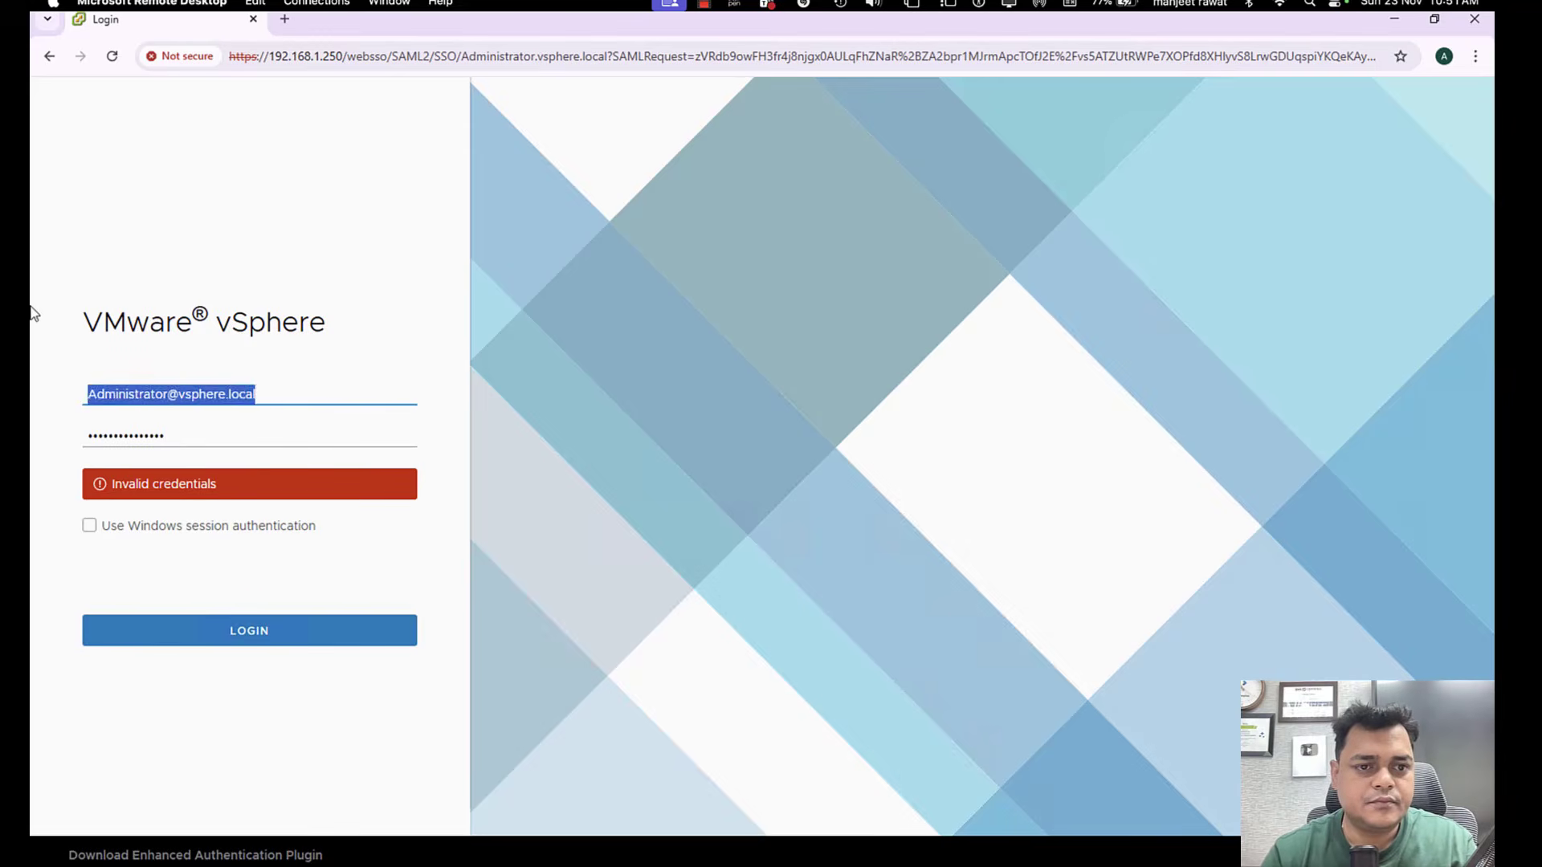
type("Admi")
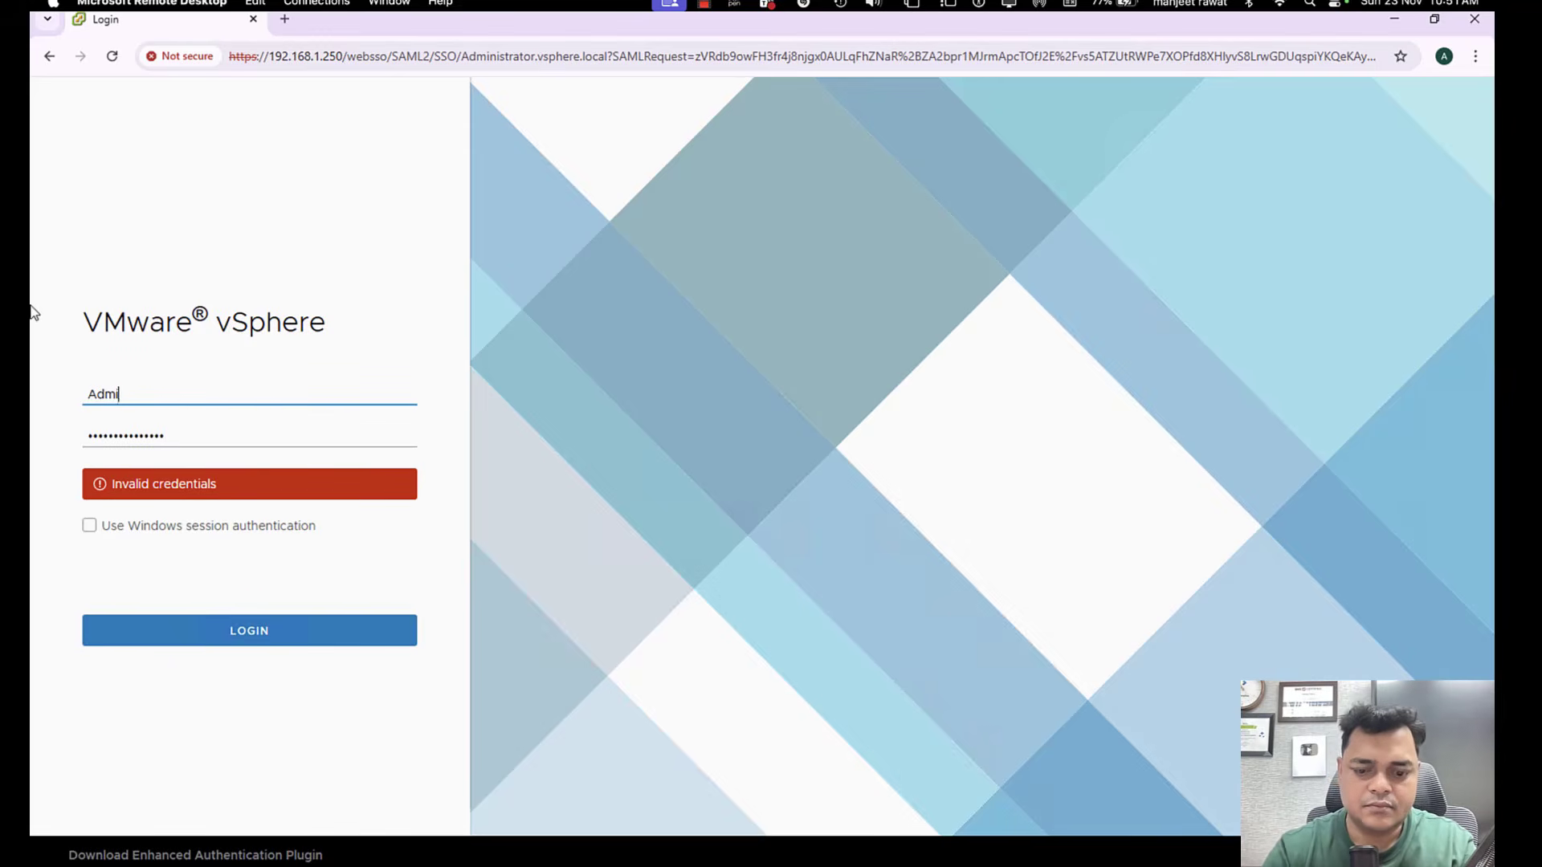
type("nistrator")
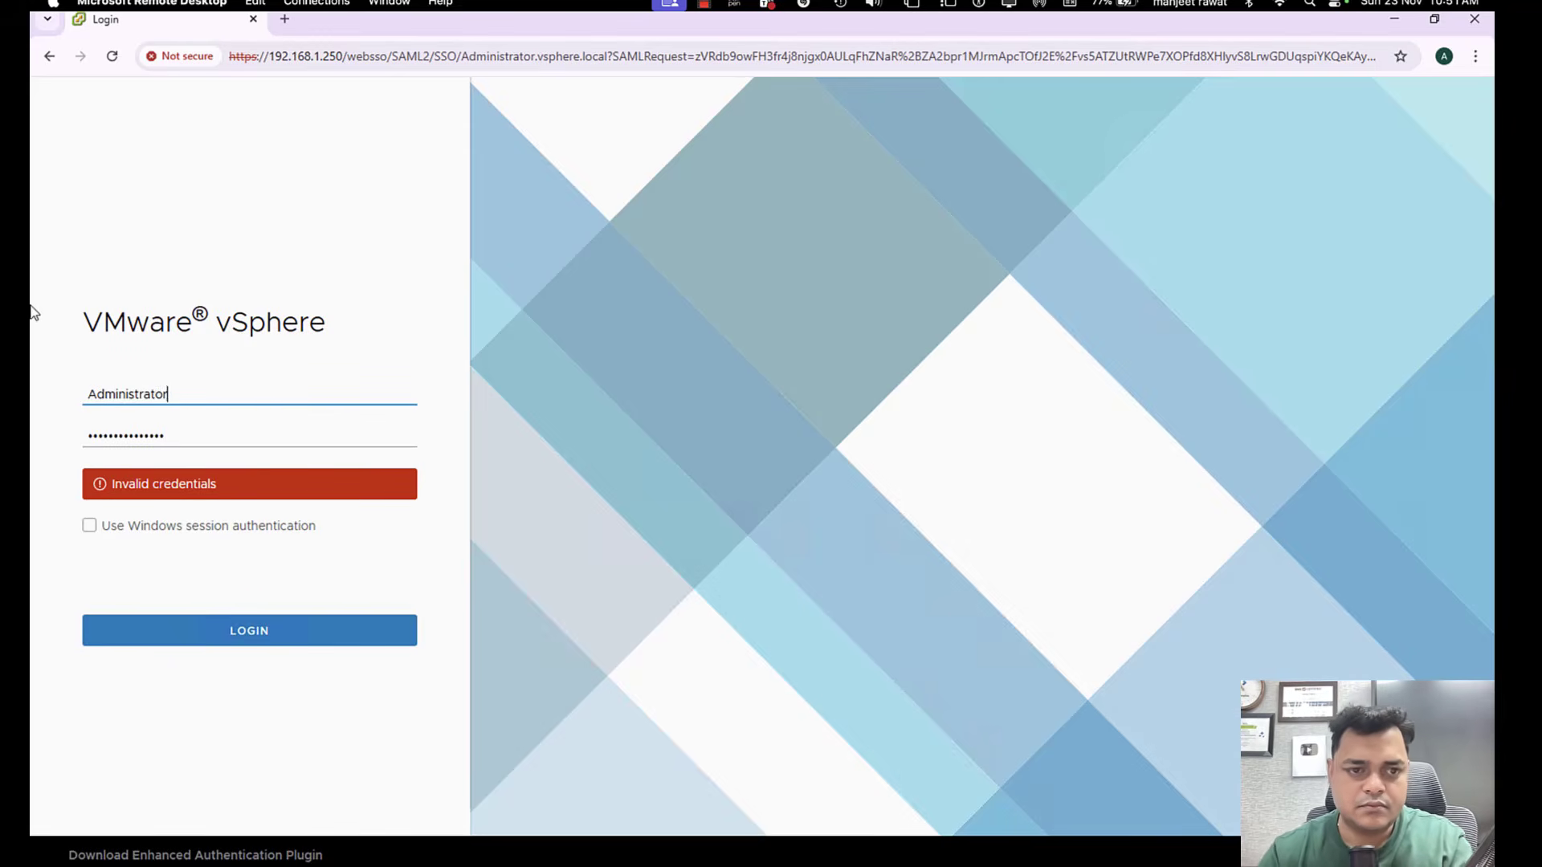
type("@vspher")
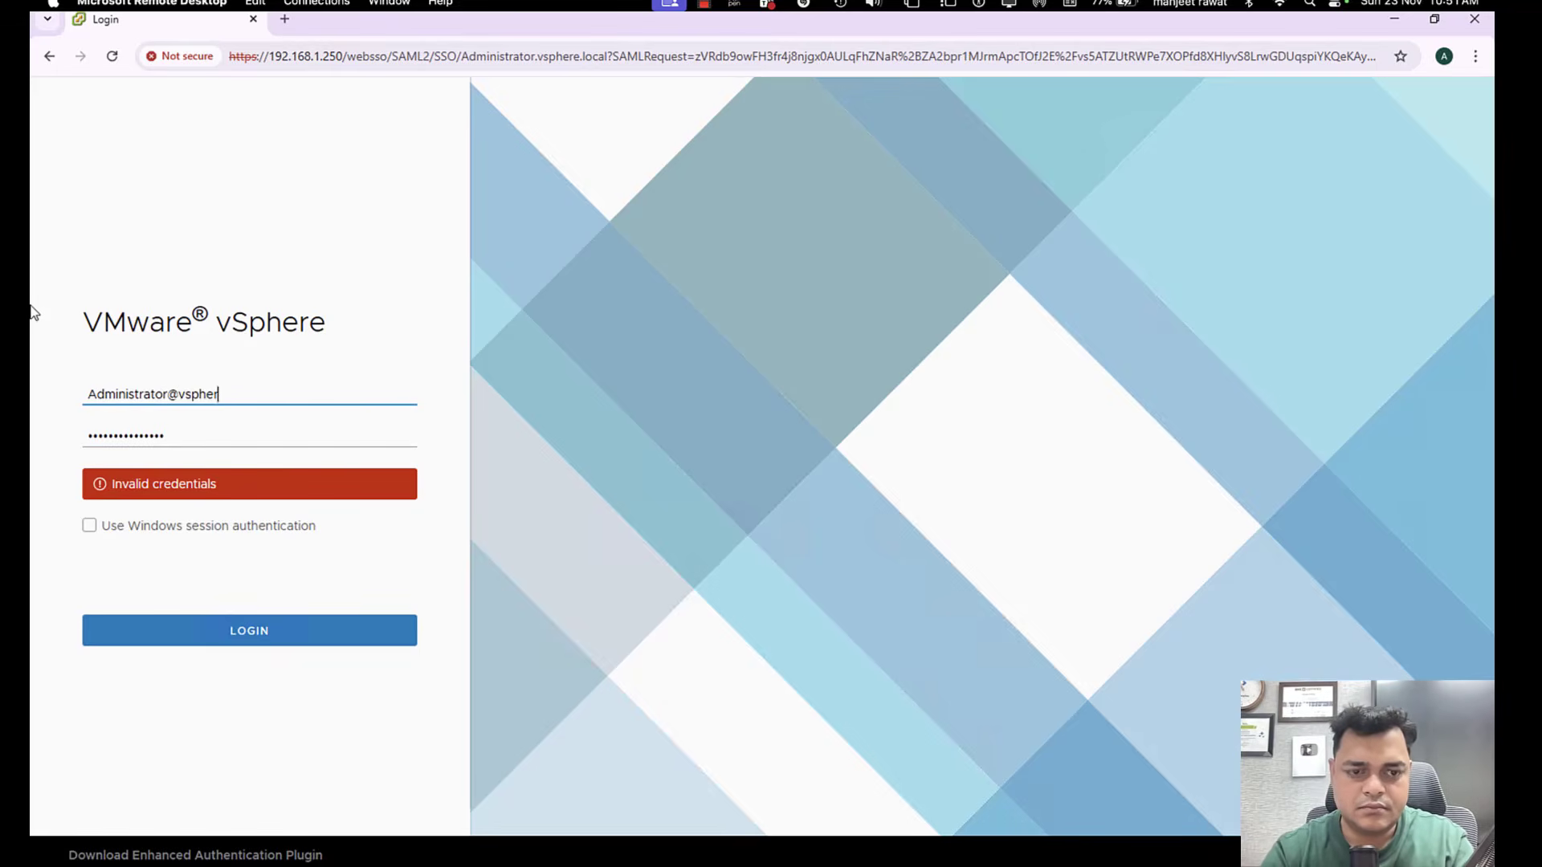
type("e.local")
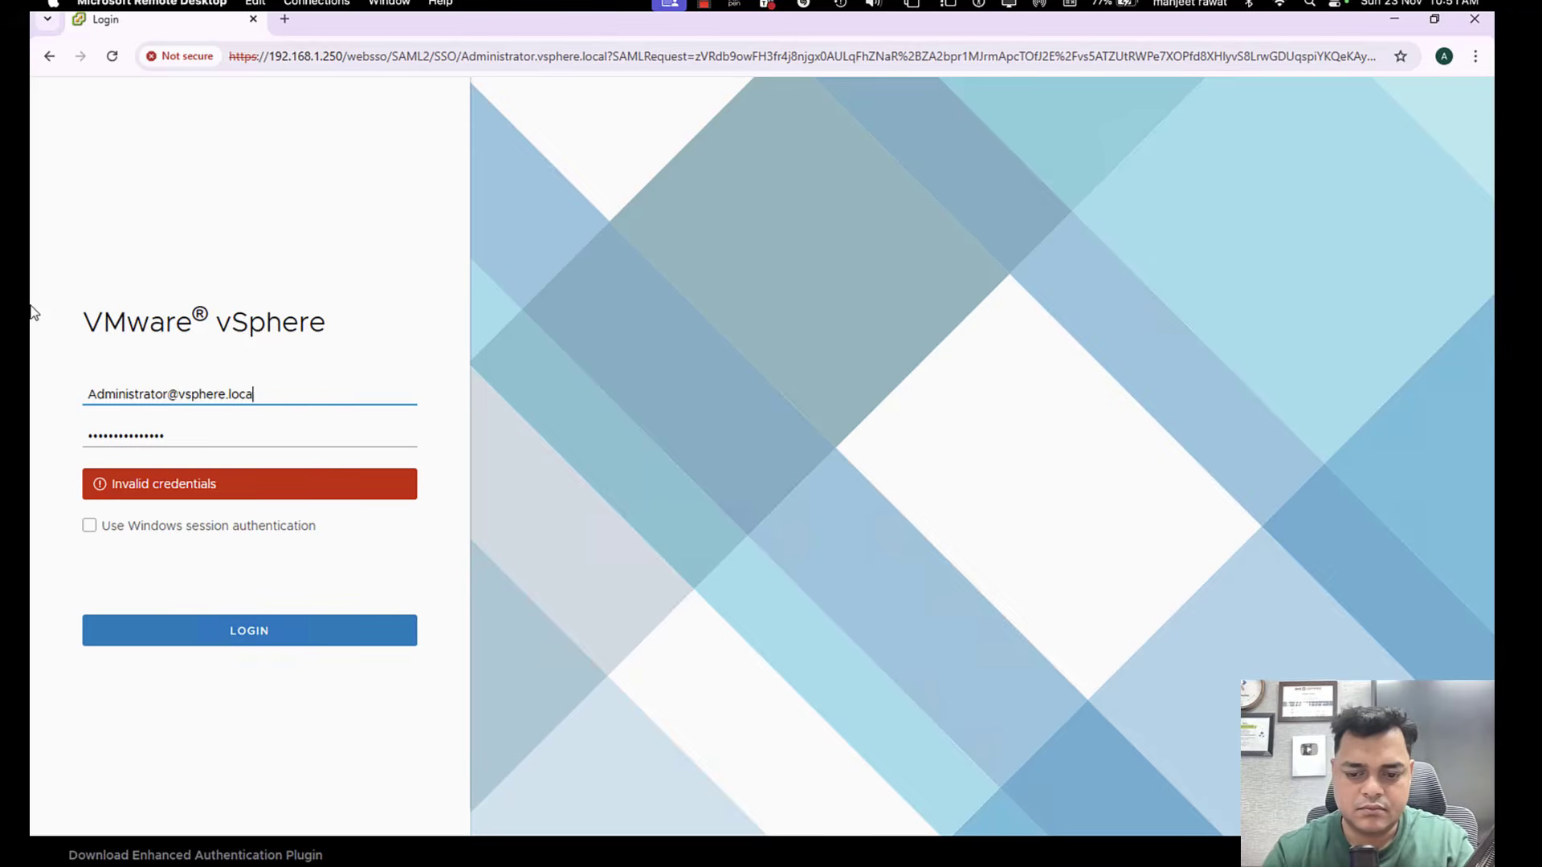
key("Tab")
type("V")
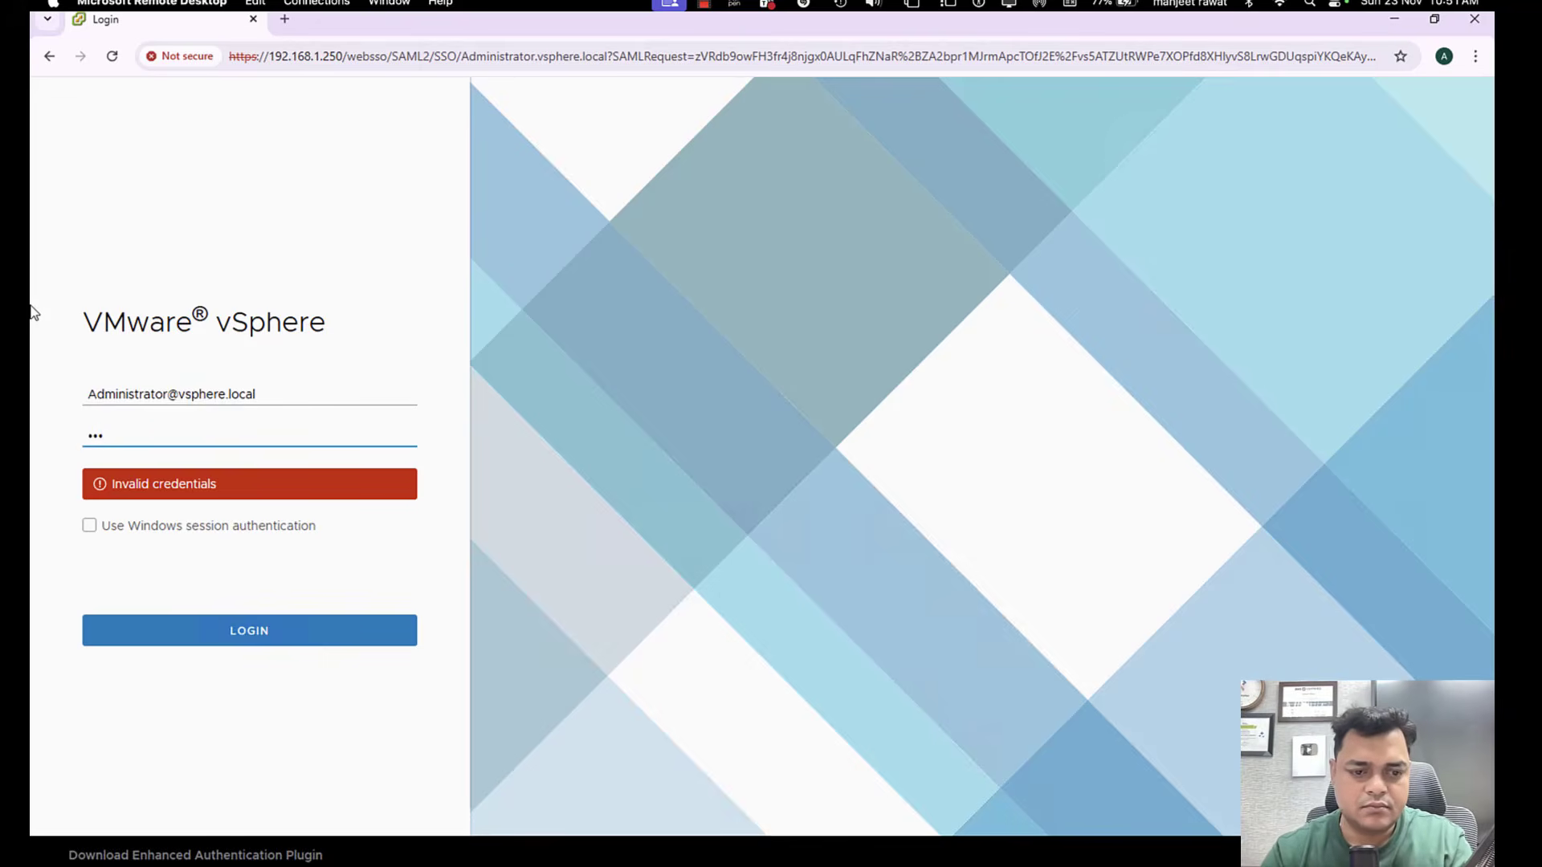
Open Notepad through the Windows Run dialog and write out the account password in the blank document.
key("super+r")
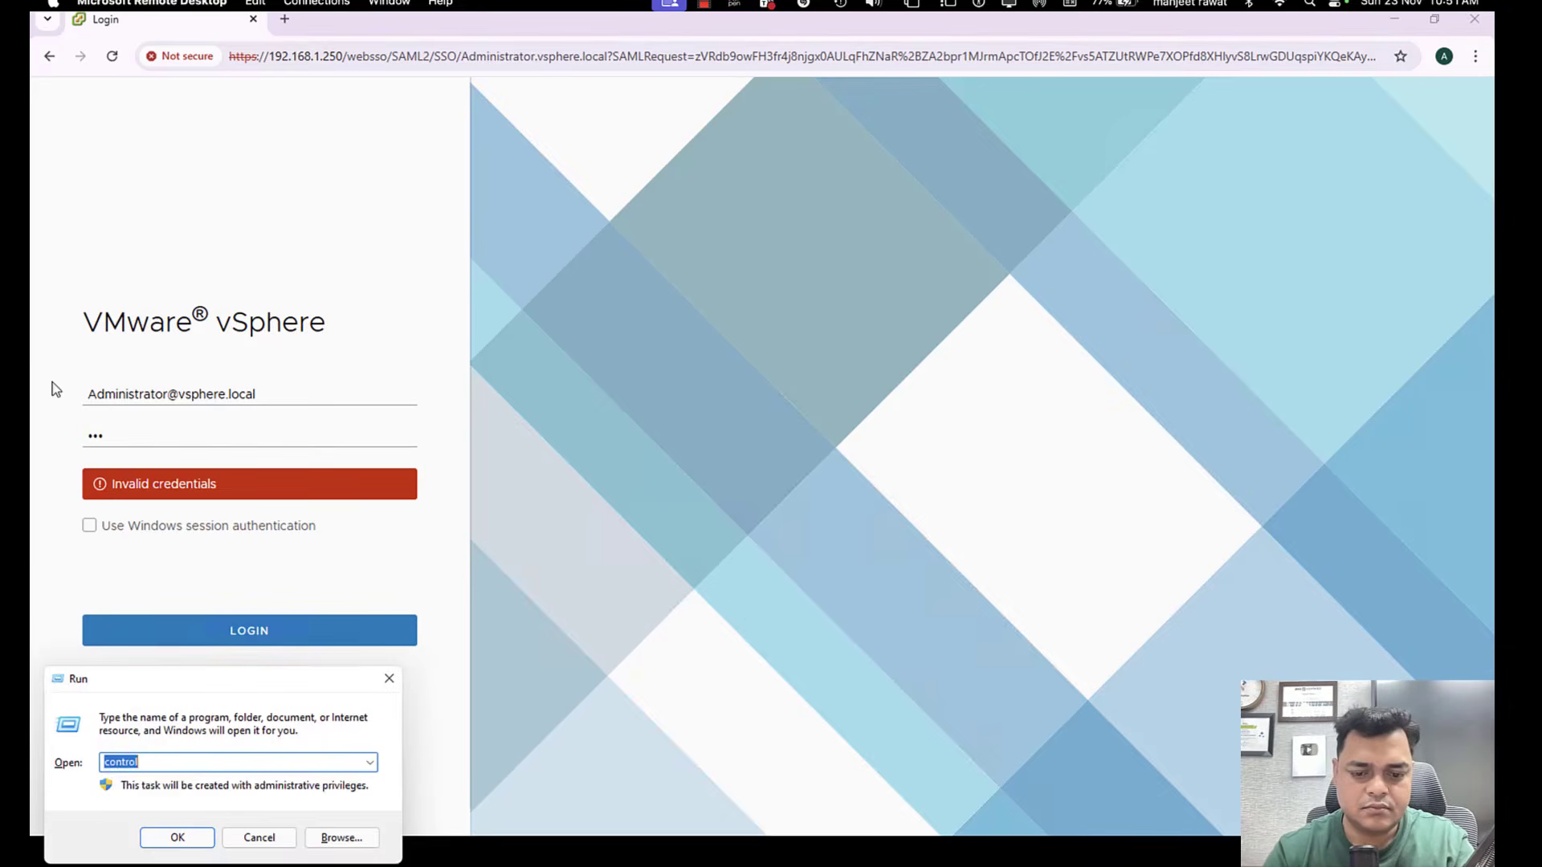
key("Return")
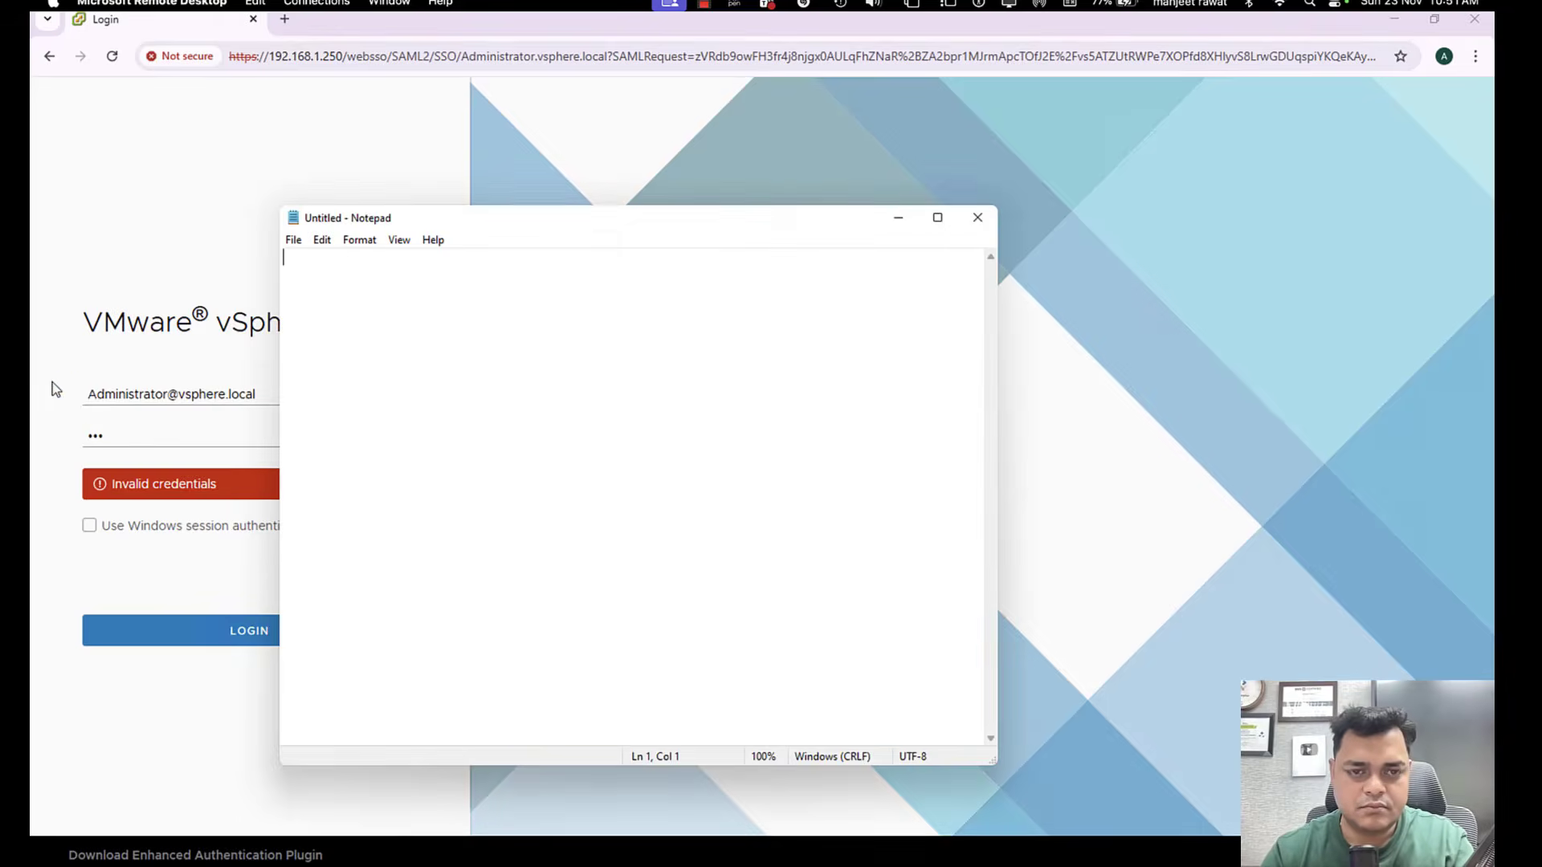
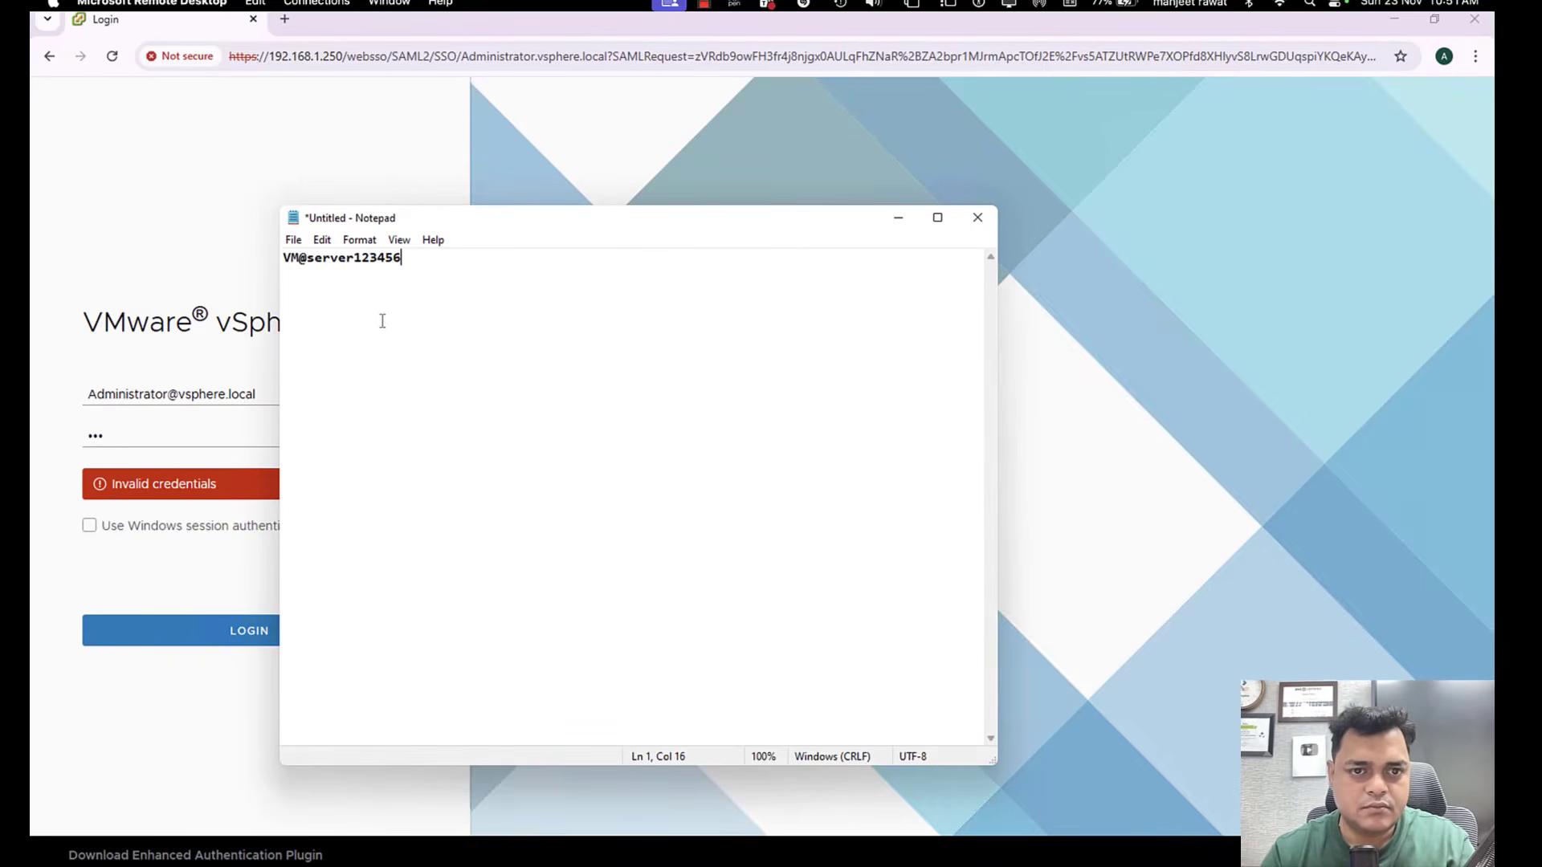
Copy the account password from the Notepad document into the vSphere login form's password field and try logging in again.
left_click_drag(422, 258, 83, 261)
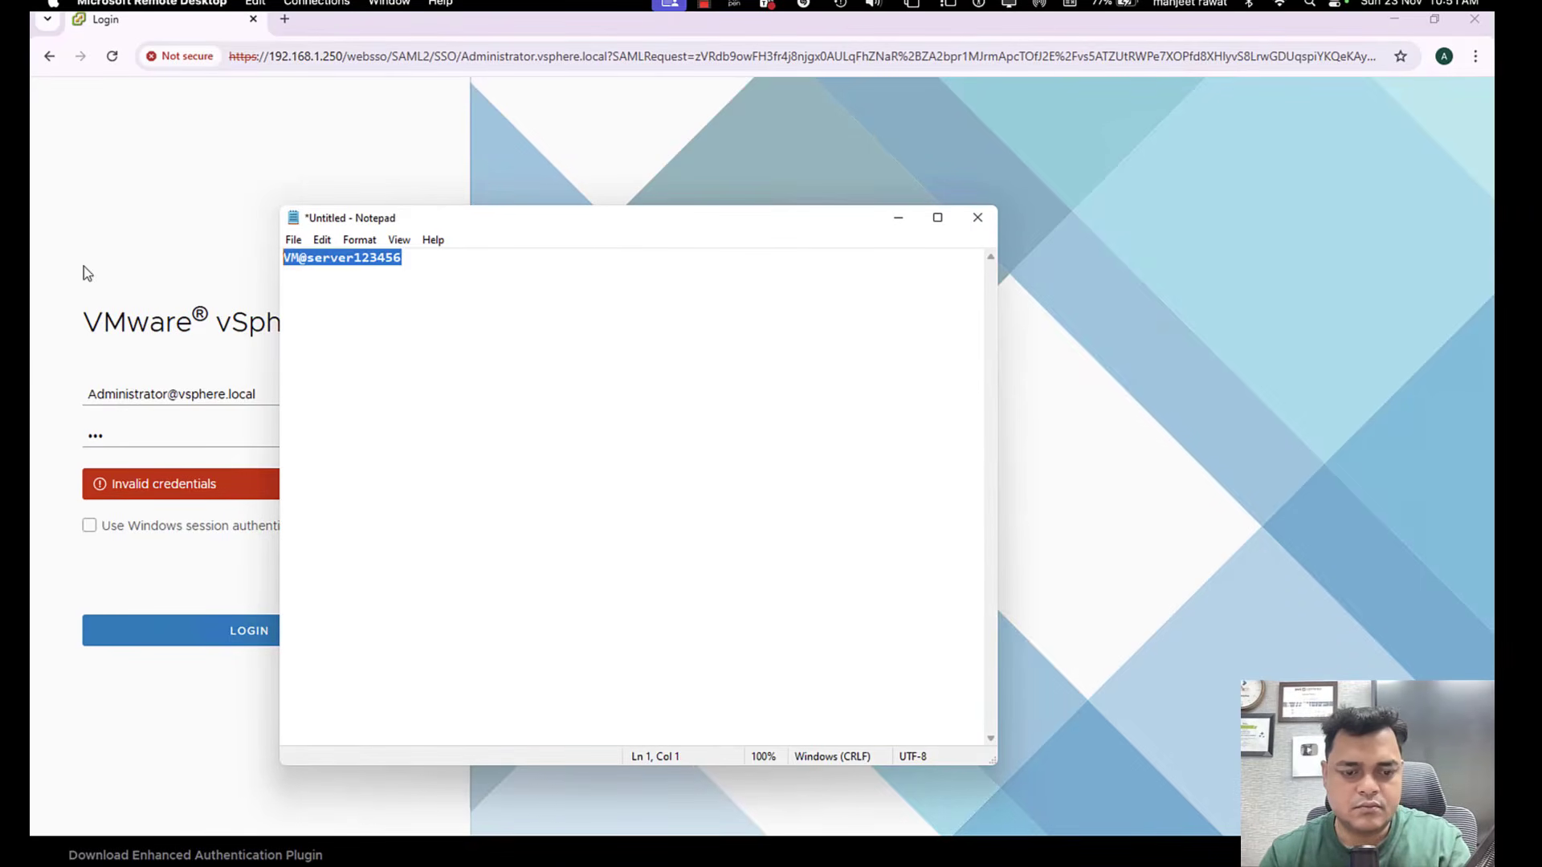
left_click_drag(167, 436, 30, 424)
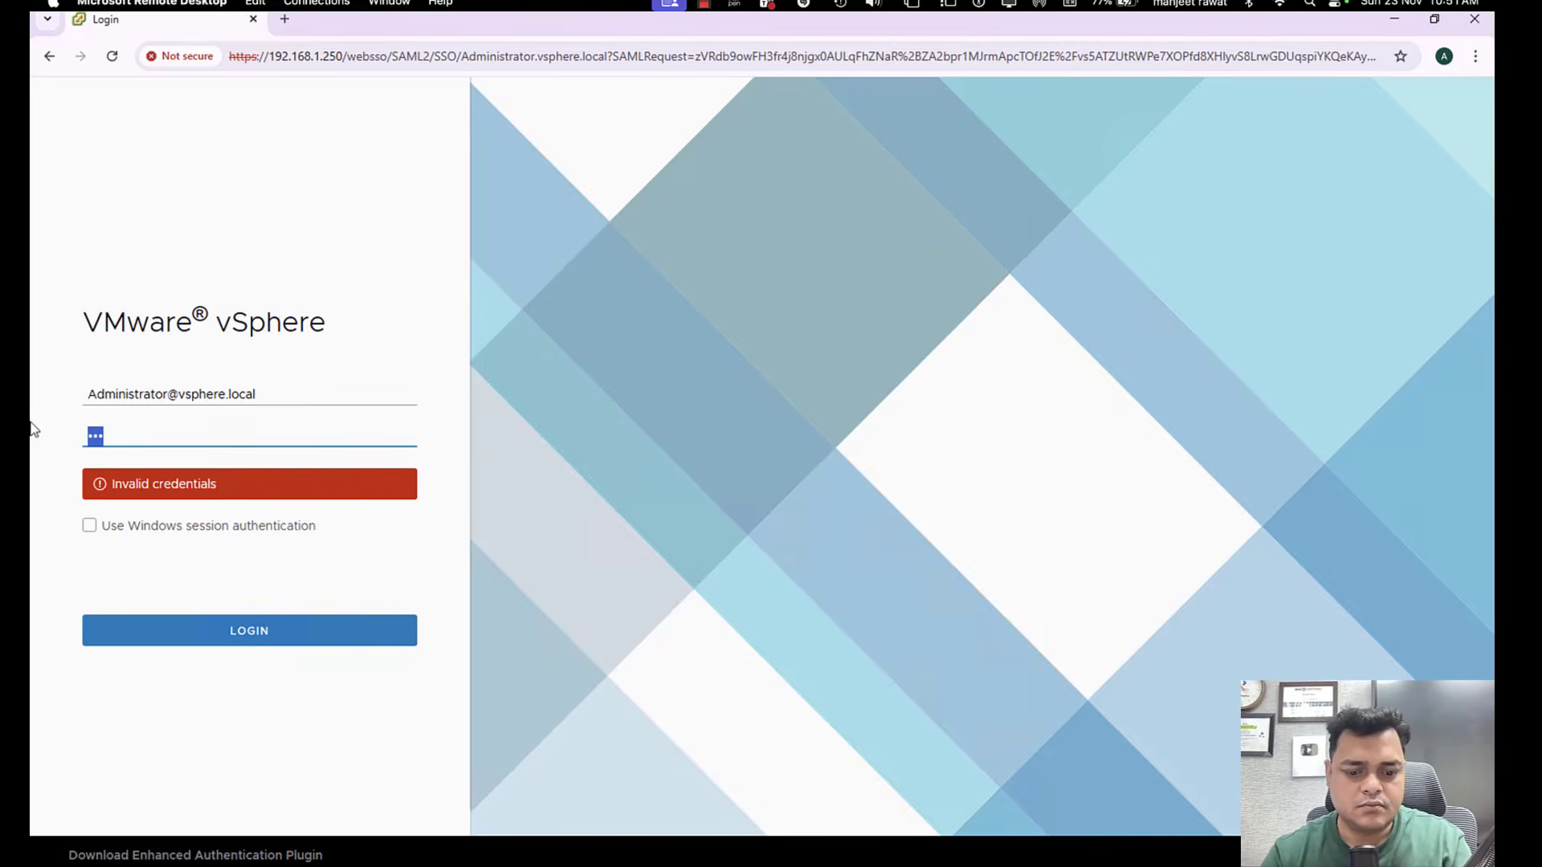
key("ctrl+v")
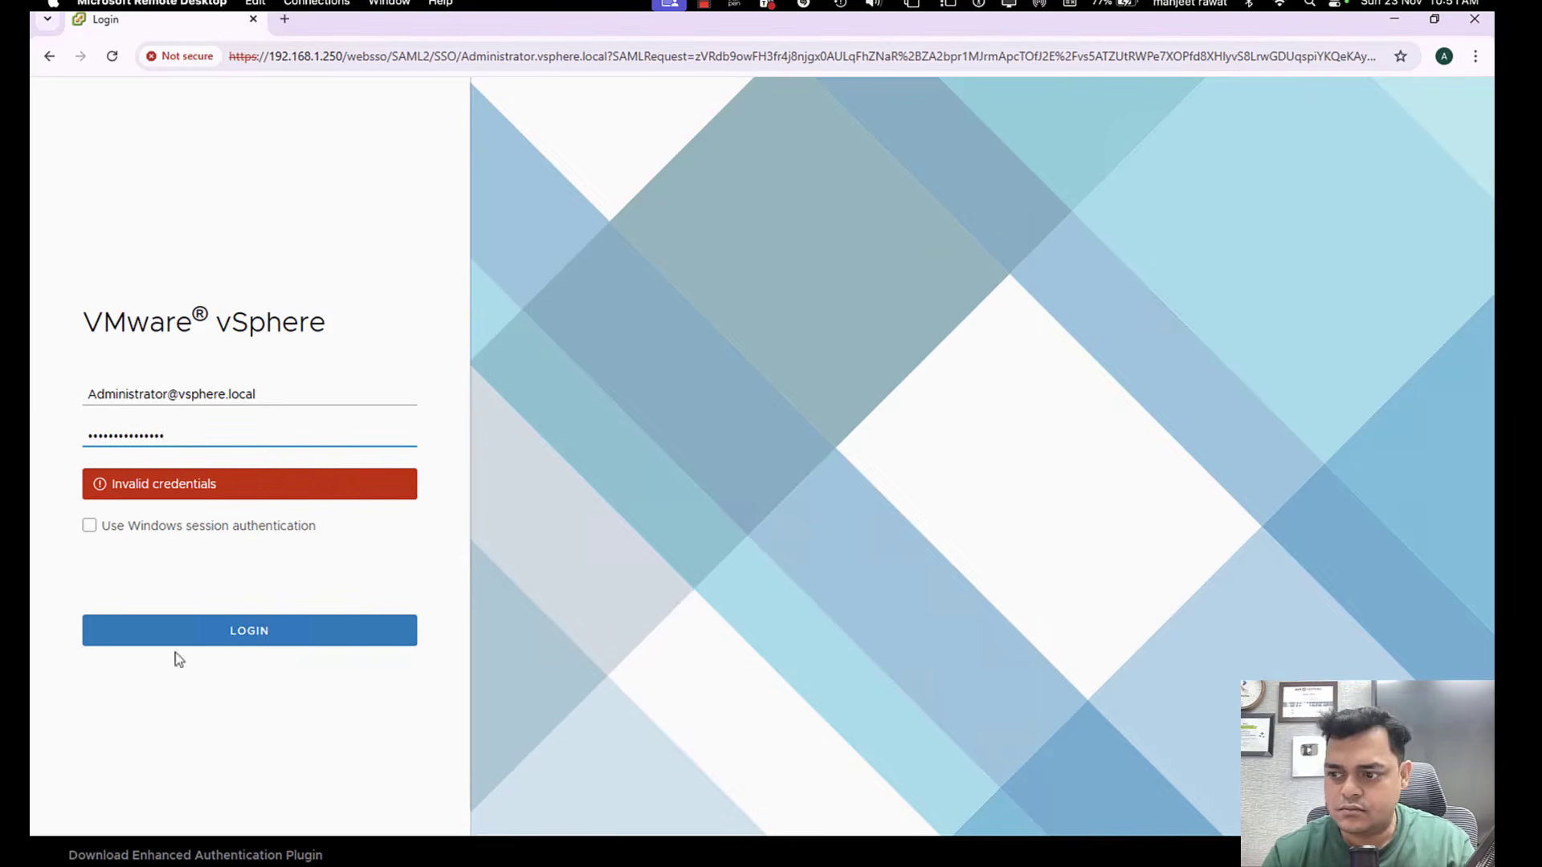
left_click(265, 643)
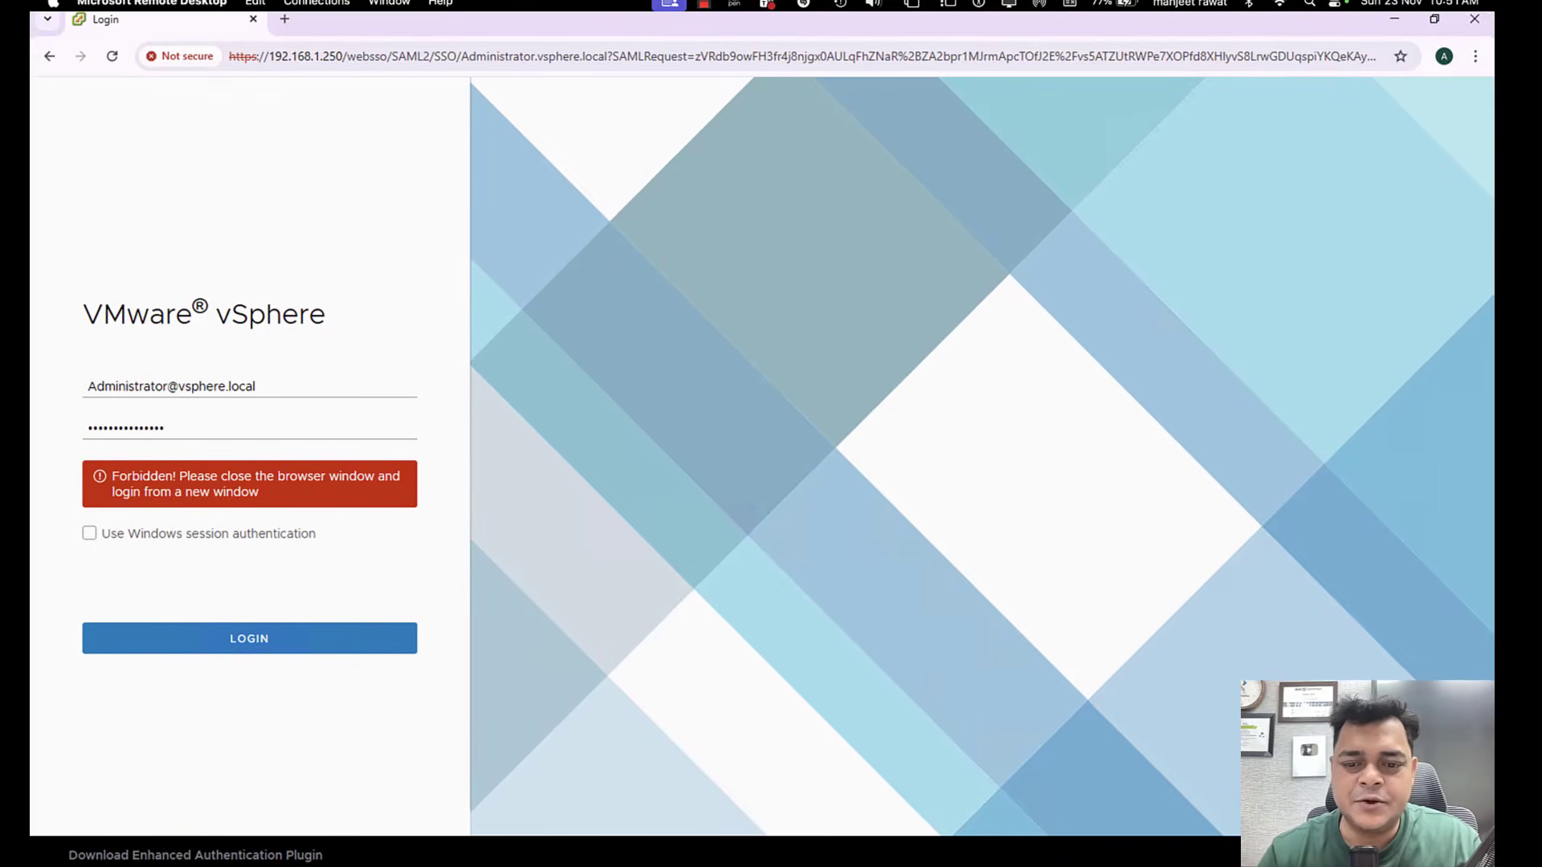
Switch to VMware Workstation, bring up the Domain machine's sign-in screen, and view the ESXI-App machine's console.
mouse_move(861, 850)
left_click(939, 789)
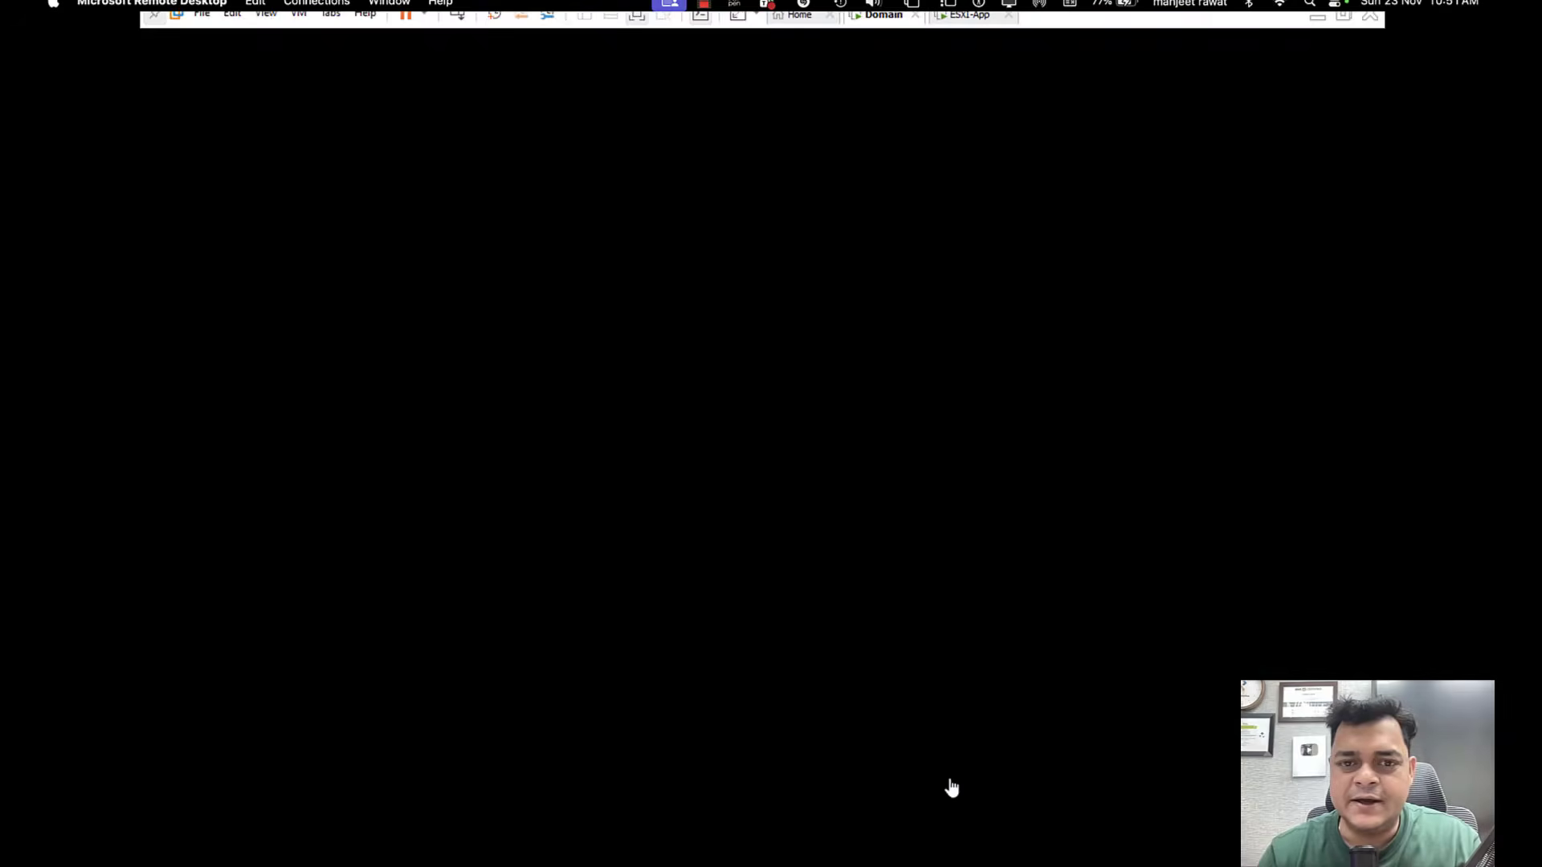
left_click(457, 15)
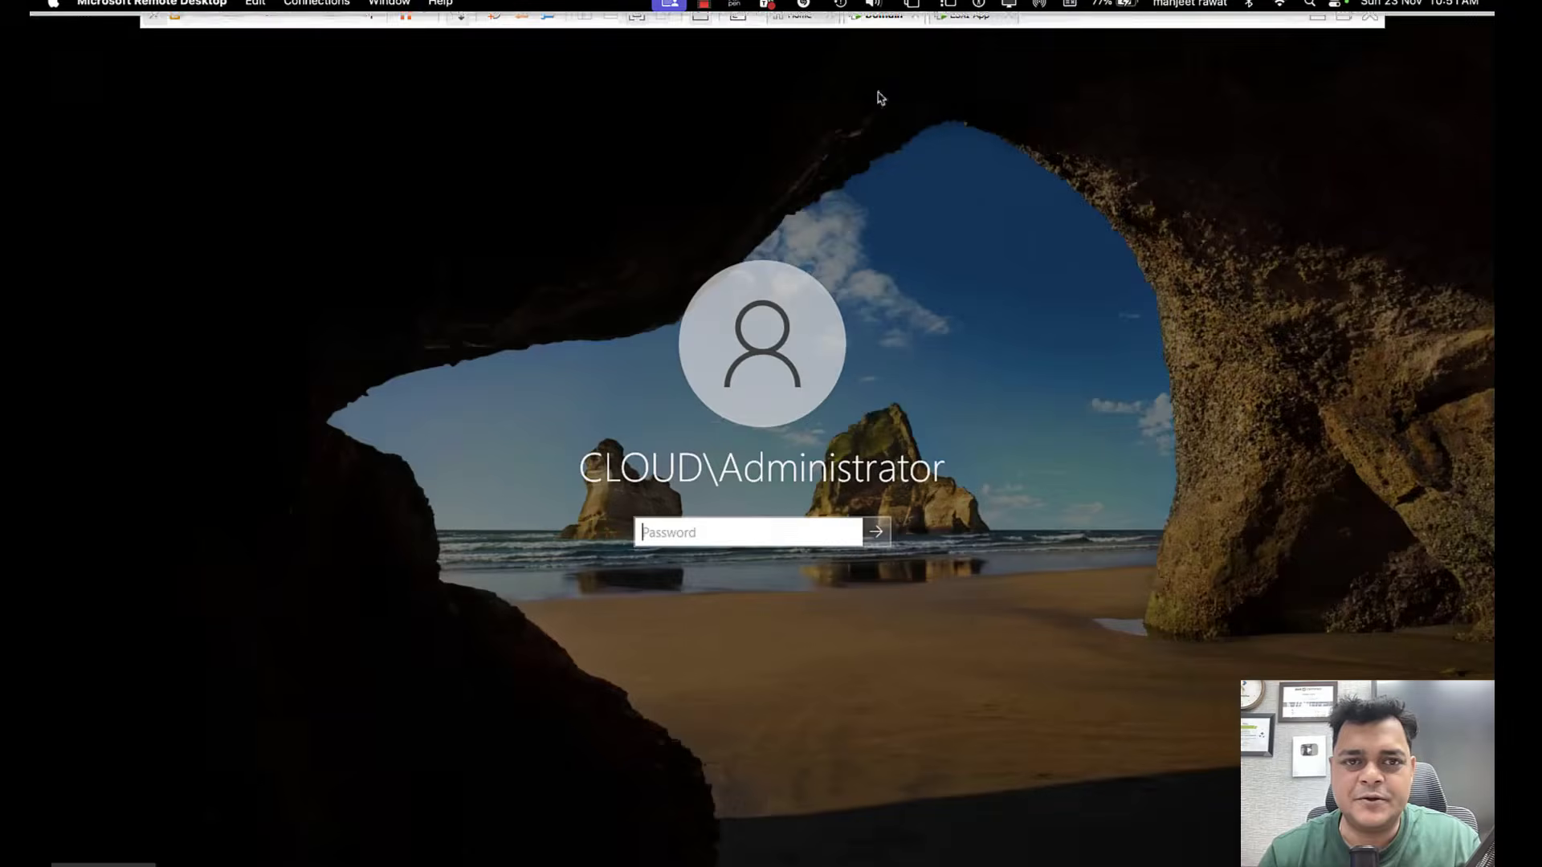
left_click(970, 15)
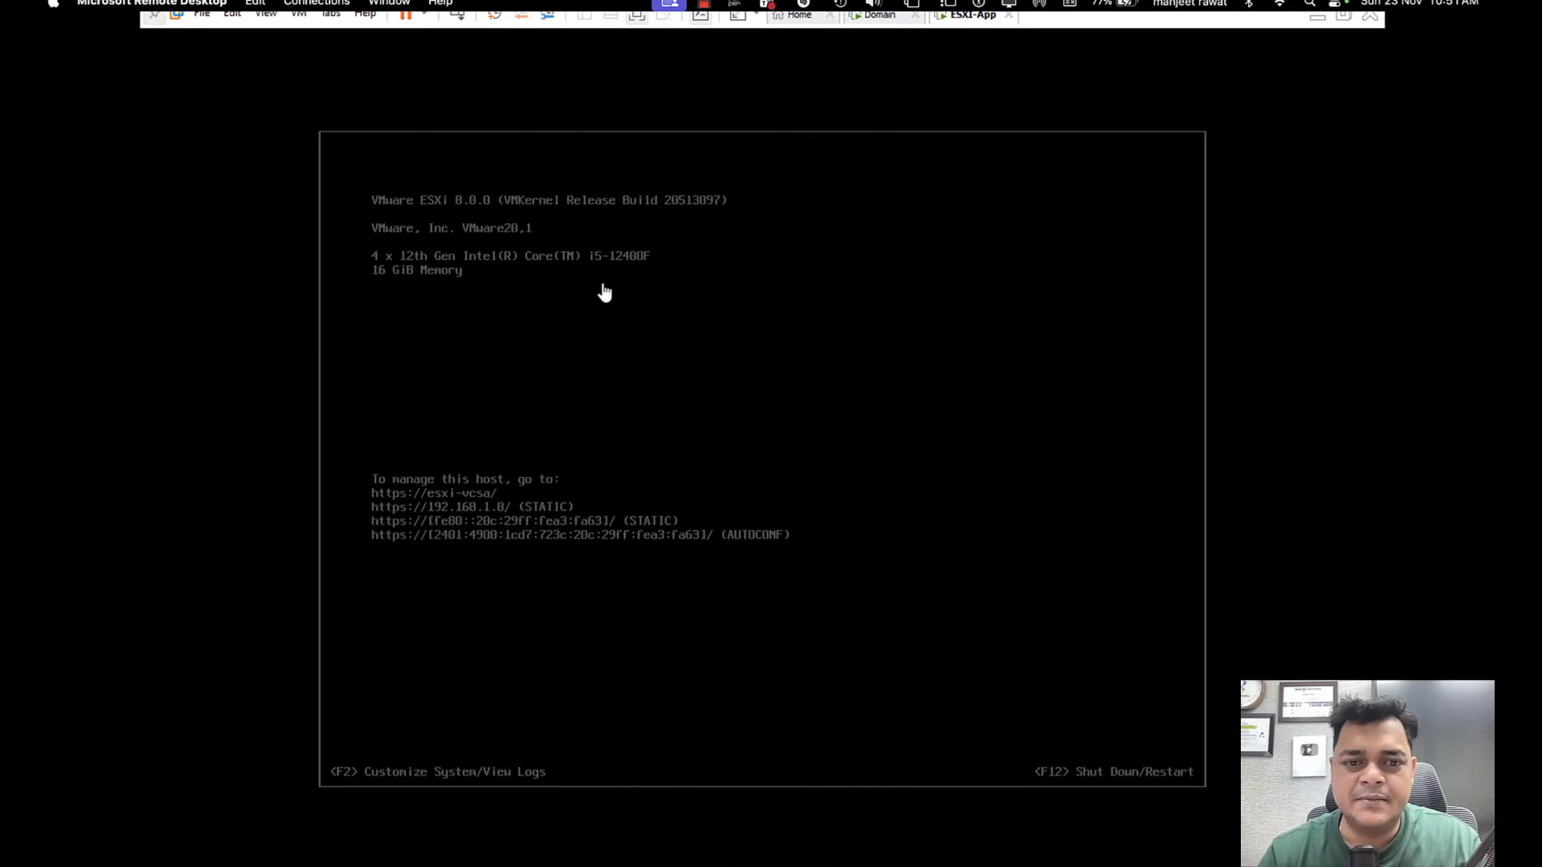
key("ctrl+Left")
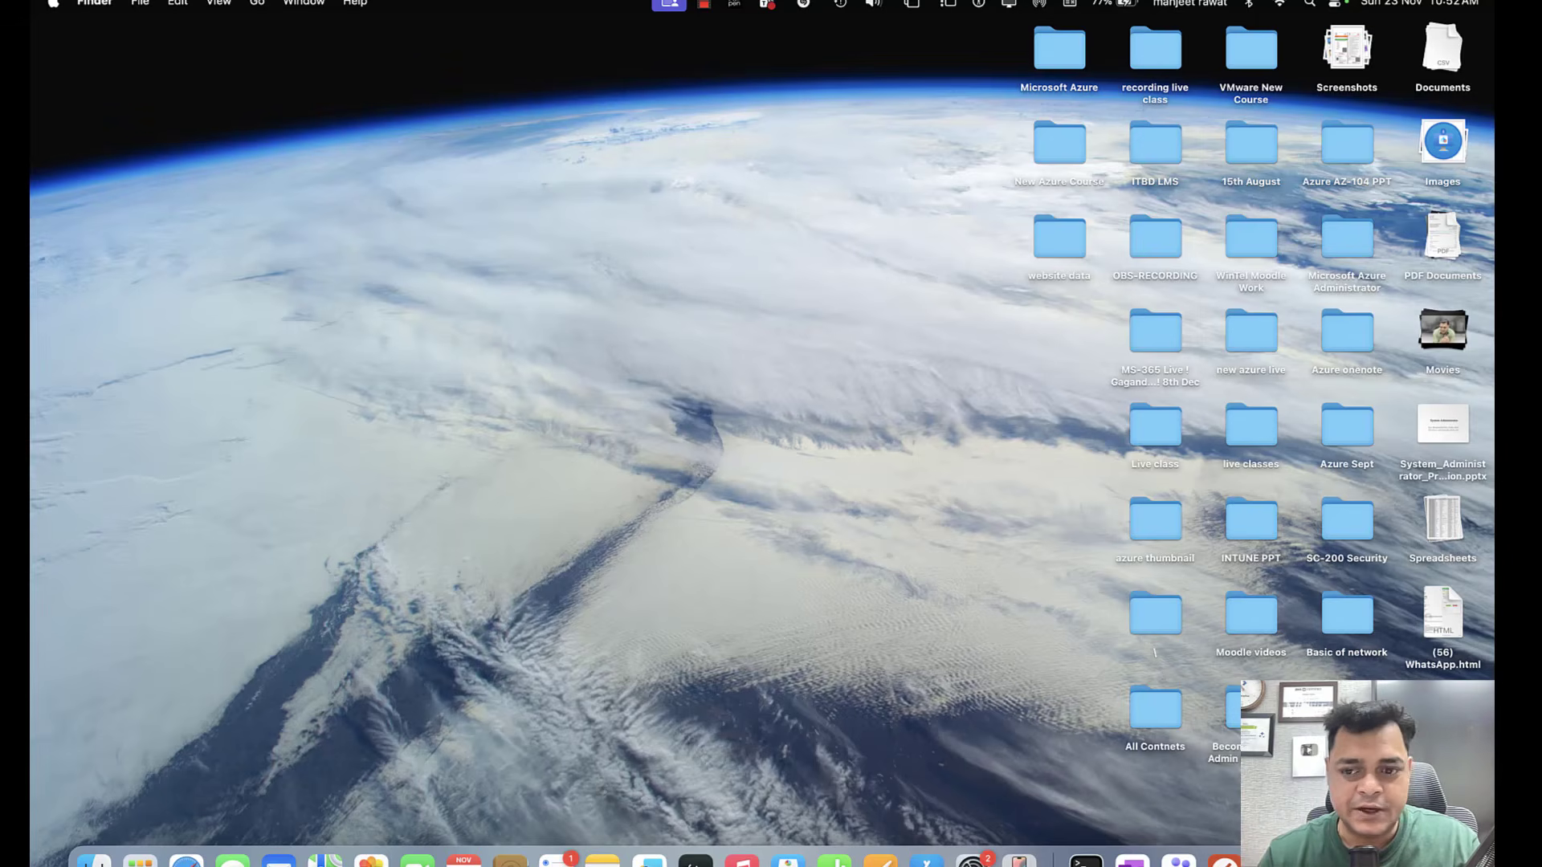
right_click(1361, 859)
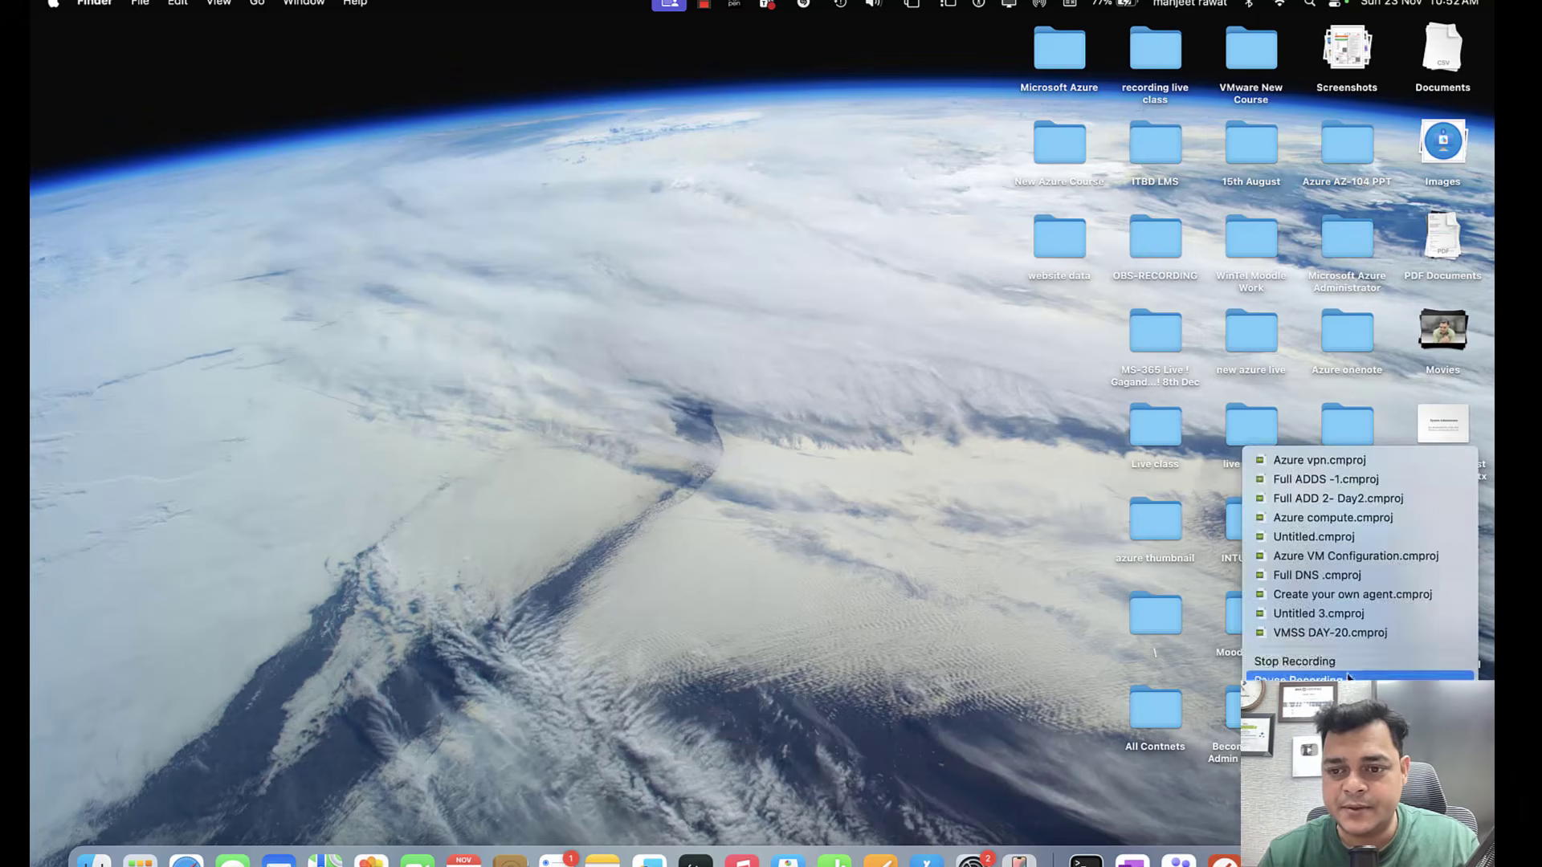